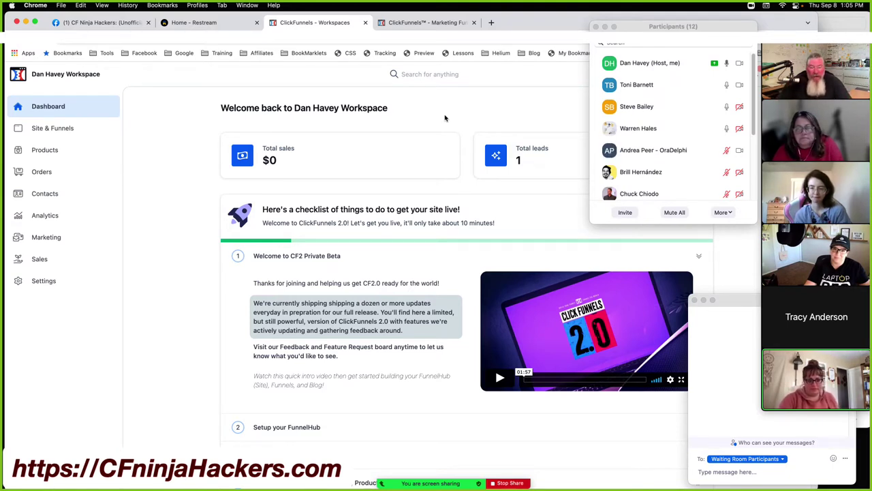
Step: Admit the two participants from the meeting's waiting room and shift the chat window slightly
mouse_move(479, 484)
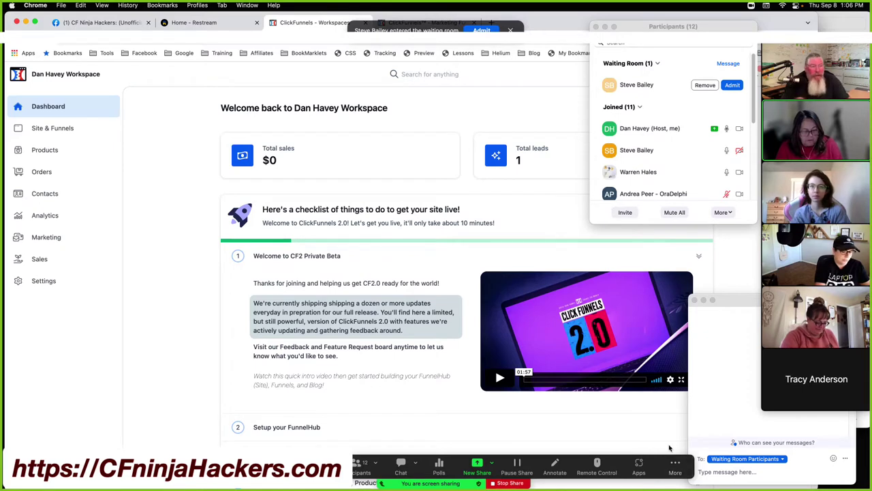
left_click(482, 30)
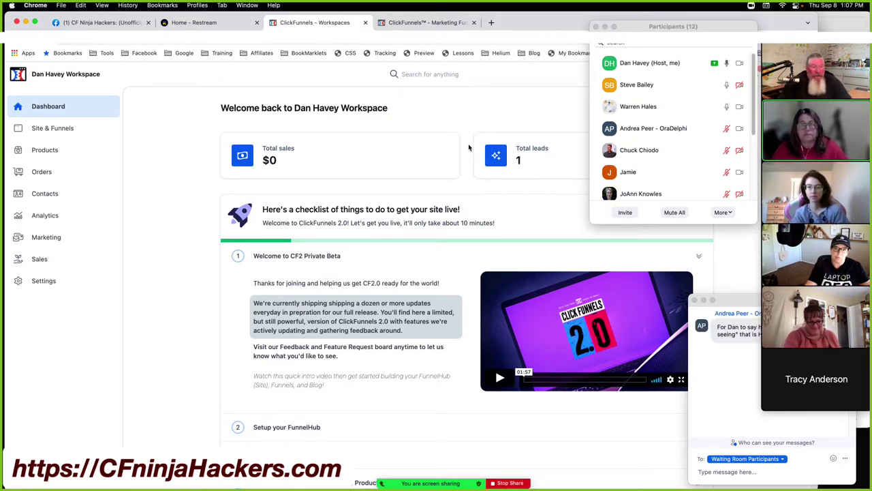
mouse_move(736, 301)
left_mouse_down()
mouse_move(629, 293)
mouse_move(749, 308)
mouse_move(616, 296)
mouse_move(727, 298)
left_mouse_up()
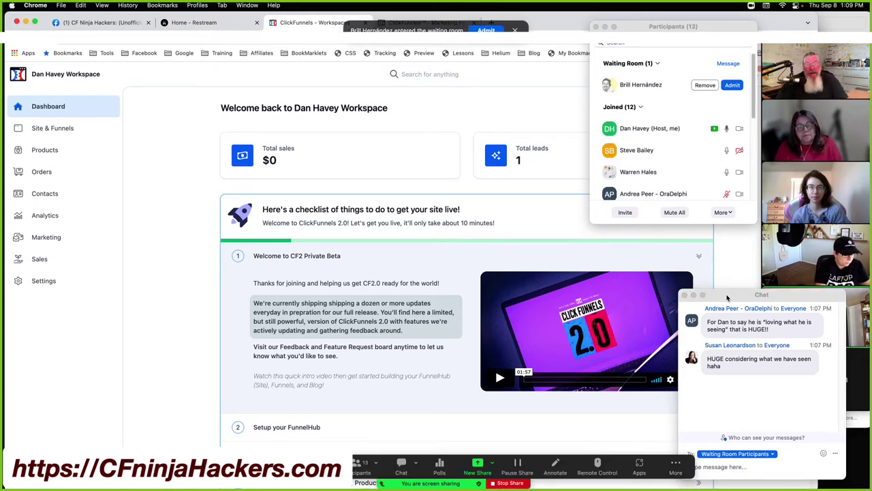
left_click(488, 30)
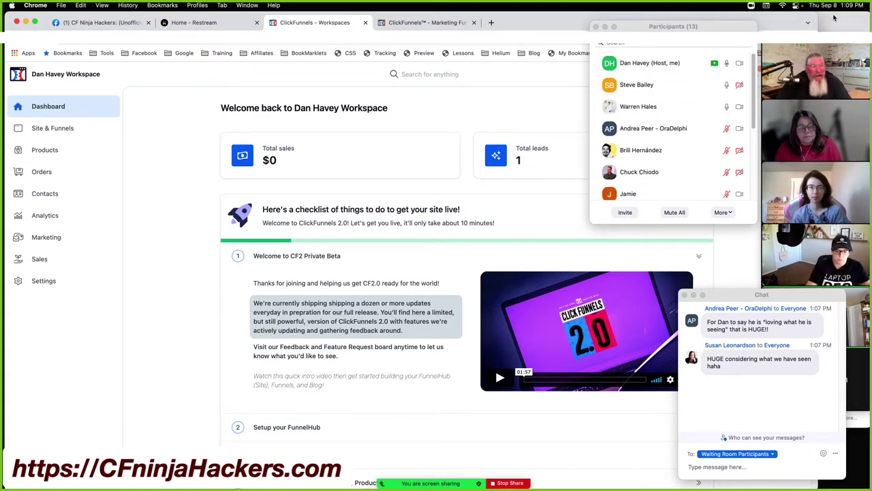
Step: Switch to Finder and view the Order Form editor screenshot in the CF 2.0 Launch folder
key("super+Tab")
left_click_drag(499, 23, 332, 27)
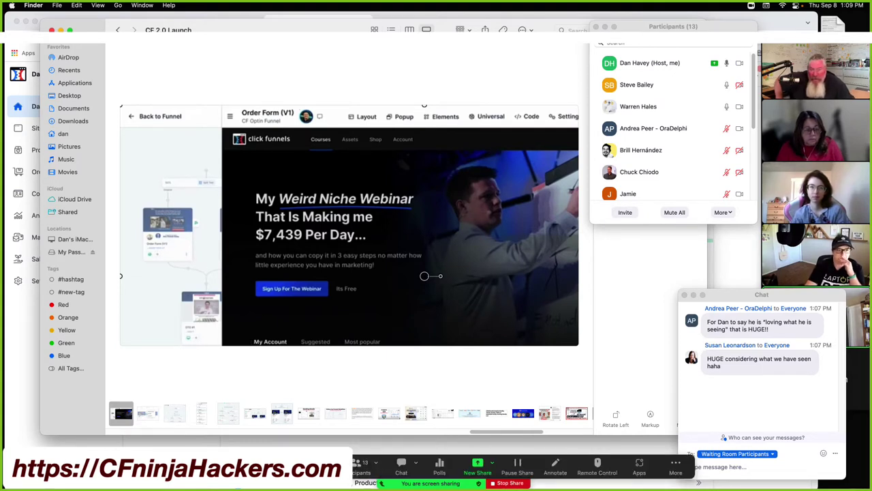
key("super+shift+v")
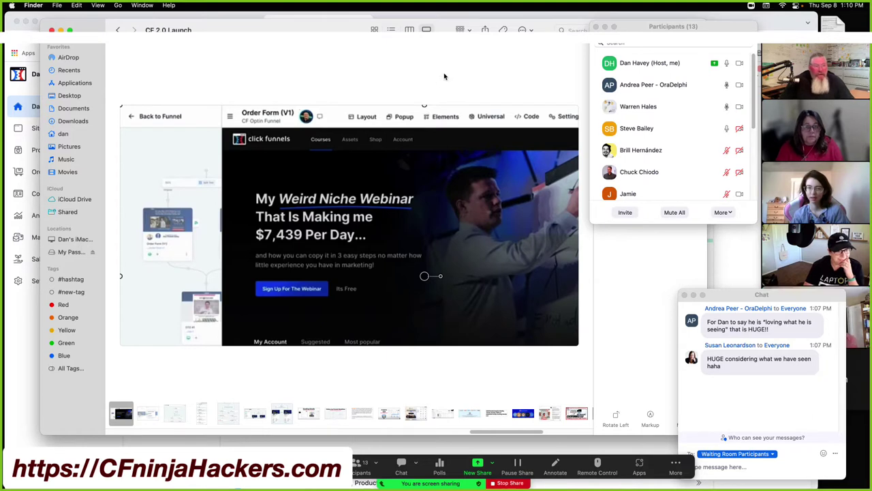
Step: Move the chat window away from the participant videos, select the lowest video tile, and return the chat over the strip
left_click_drag(790, 293, 699, 284)
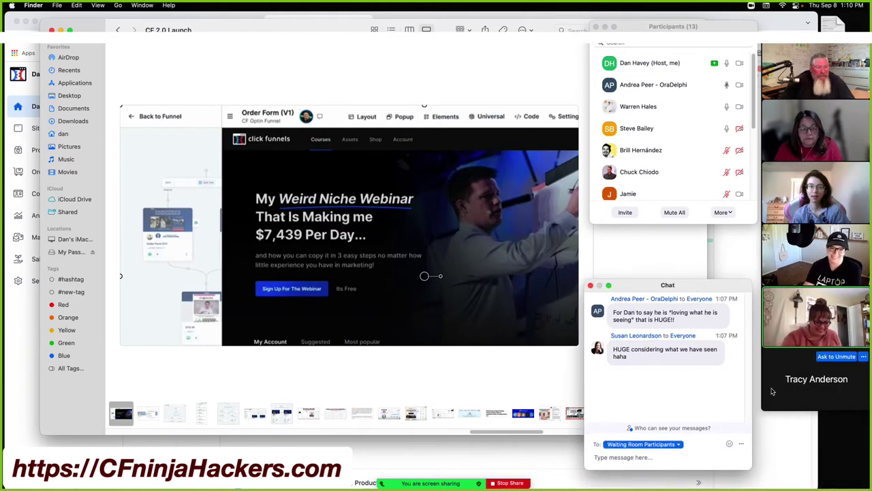
left_click(817, 407)
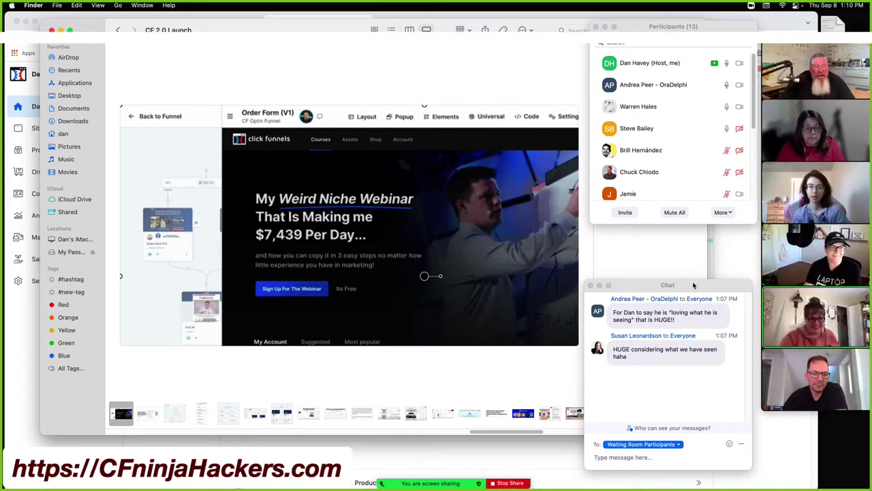
left_click_drag(693, 286, 808, 297)
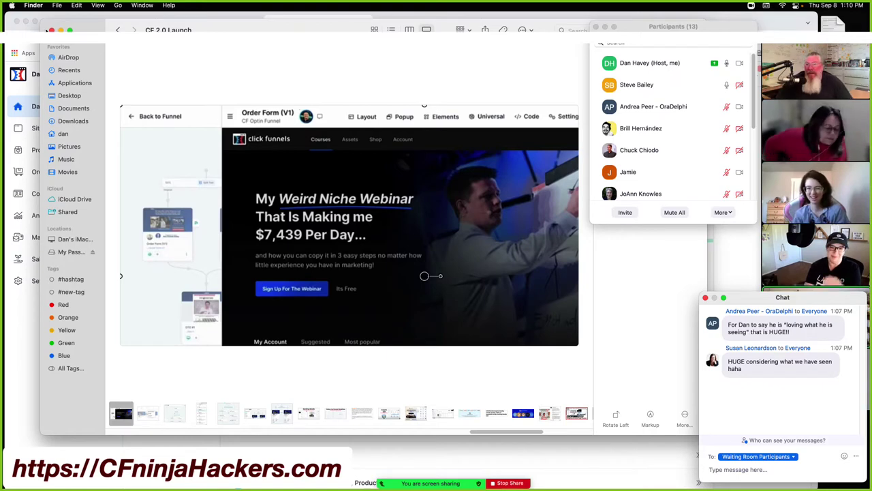
Step: Close the Finder window and open the Q&A Demo funnel's Optin page in the ClickFunnels page editor
key("super+w")
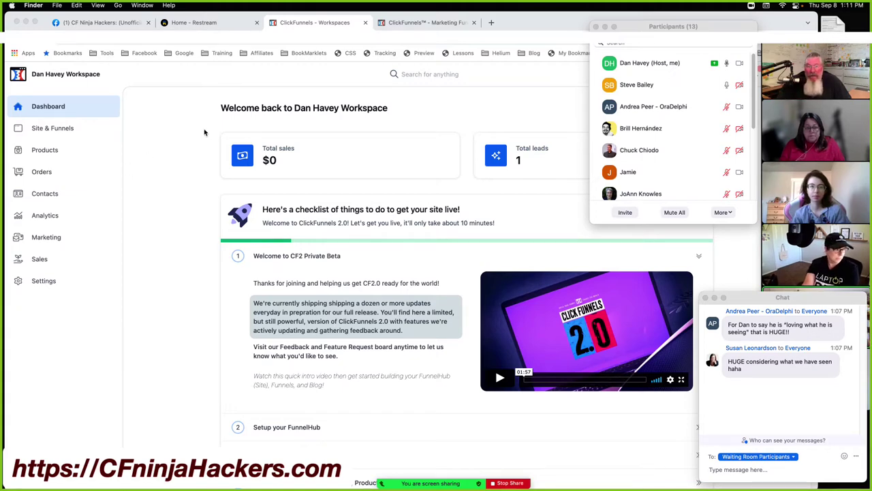
left_click(428, 22)
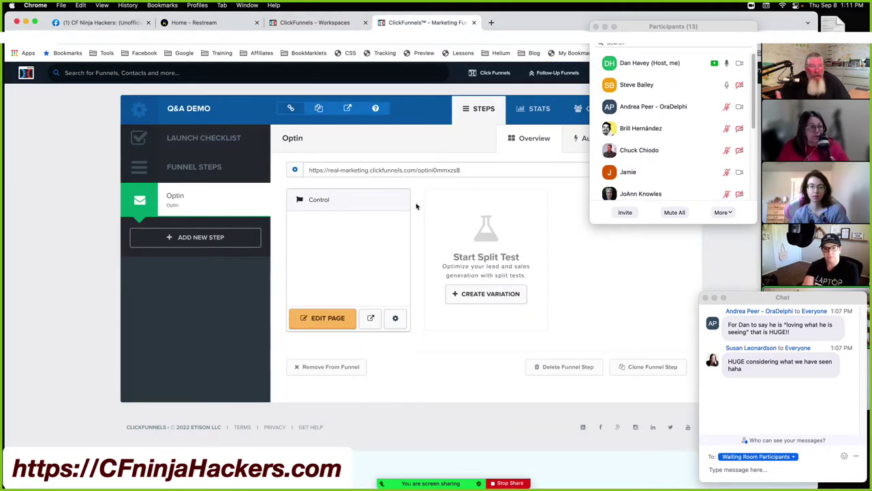
left_click(327, 314)
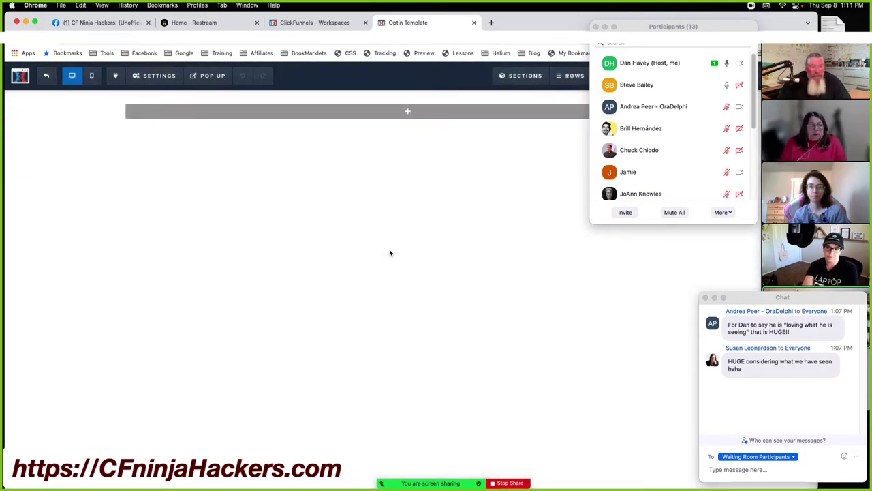
Step: Close the meeting's Participants and Chat windows to clear the page editor
left_click(627, 28)
left_click_drag(627, 28, 464, 144)
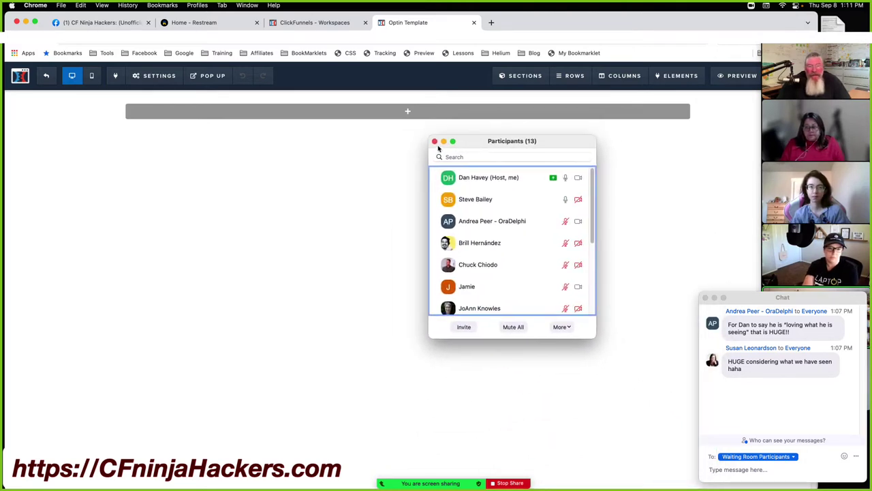
left_click(435, 141)
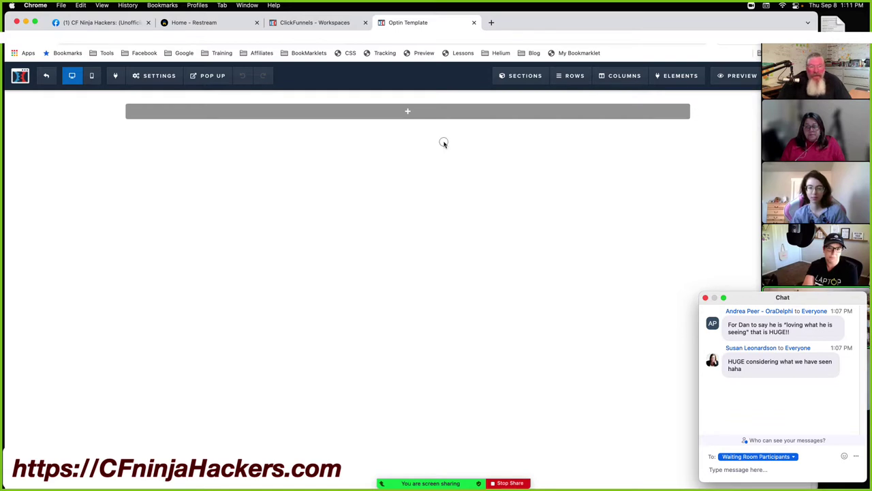
left_click(705, 298)
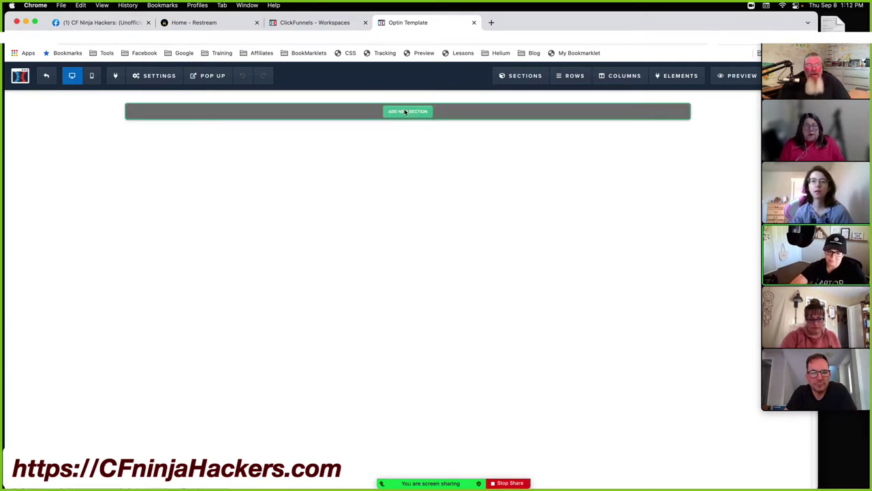
Step: Add a full-width section to the blank Optin page and narrow the browser window to clear the participant videos
mouse_move(525, 81)
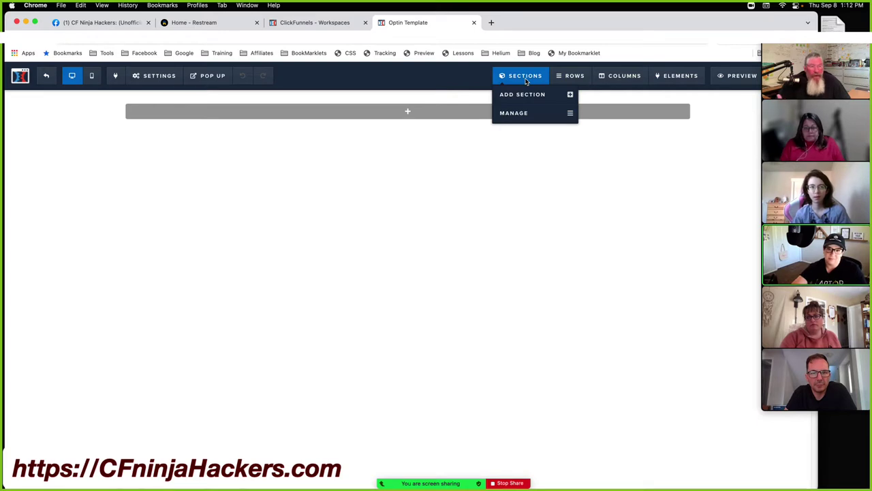
mouse_move(663, 80)
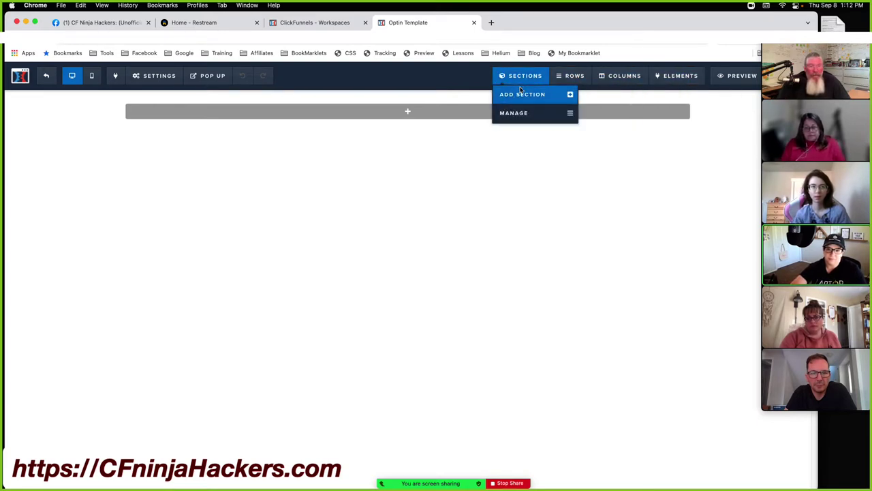
left_click(517, 95)
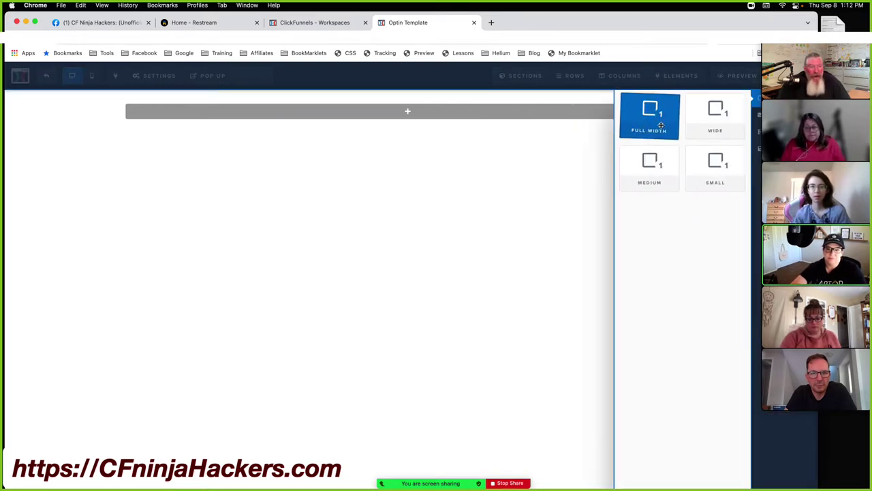
left_click_drag(661, 125, 406, 101)
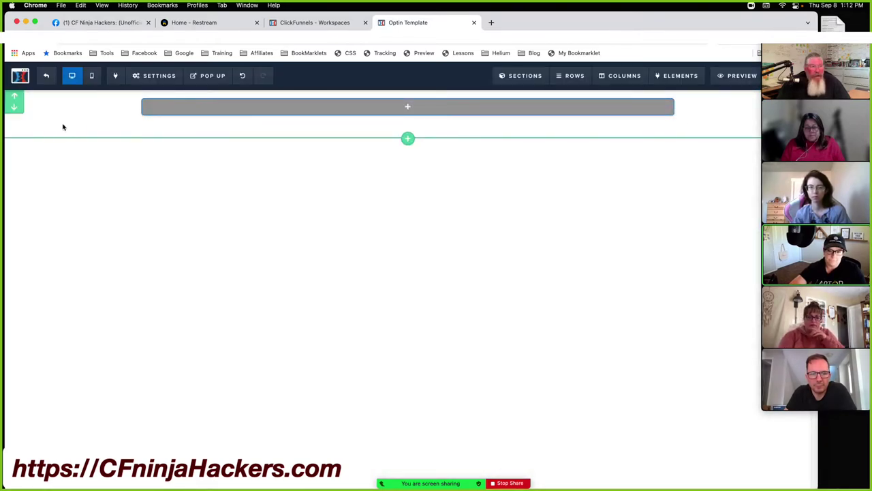
mouse_move(819, 23)
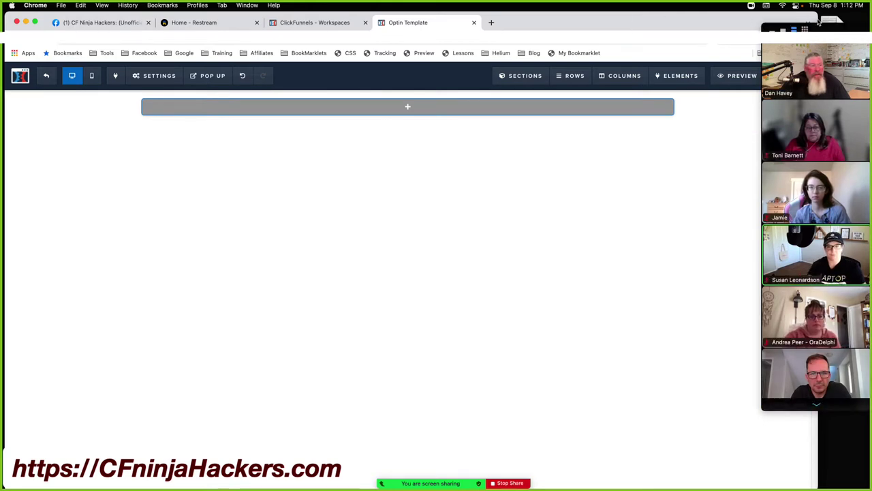
left_click_drag(819, 23, 762, 23)
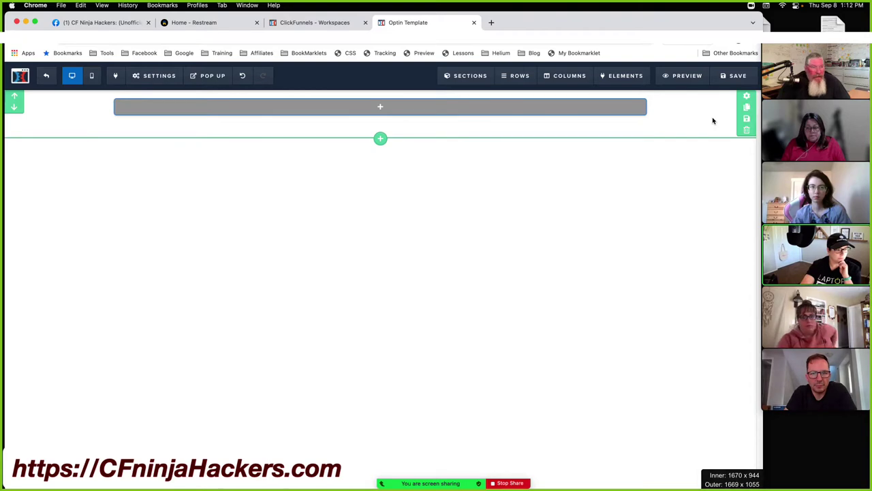
Step: Add a two-column row to the new section and insert a Headline element in its second column
left_click(386, 108)
left_click(671, 111)
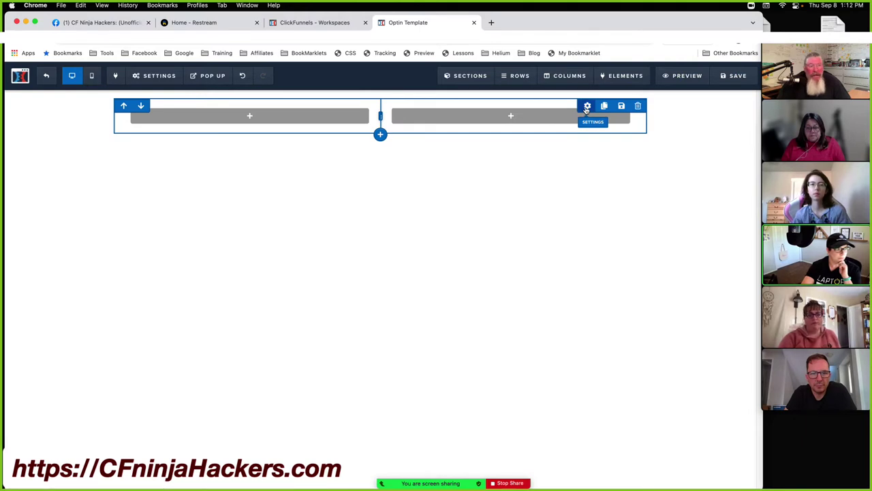
left_click(523, 119)
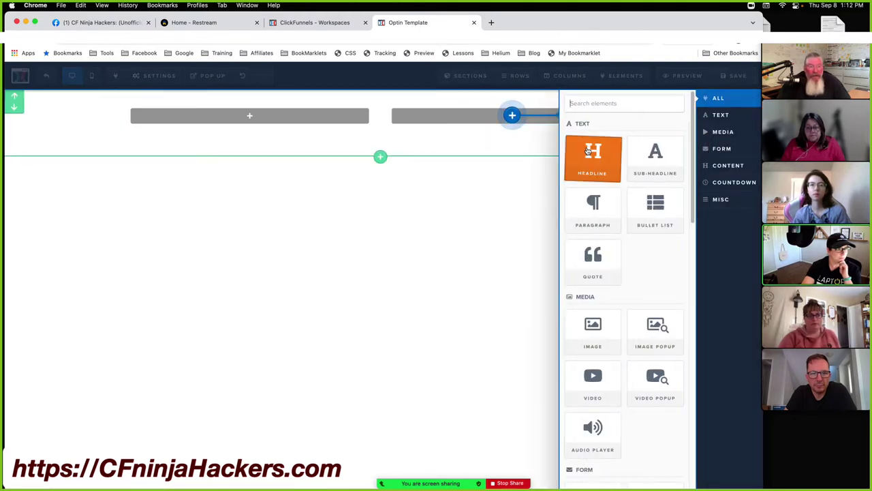
left_click(589, 151)
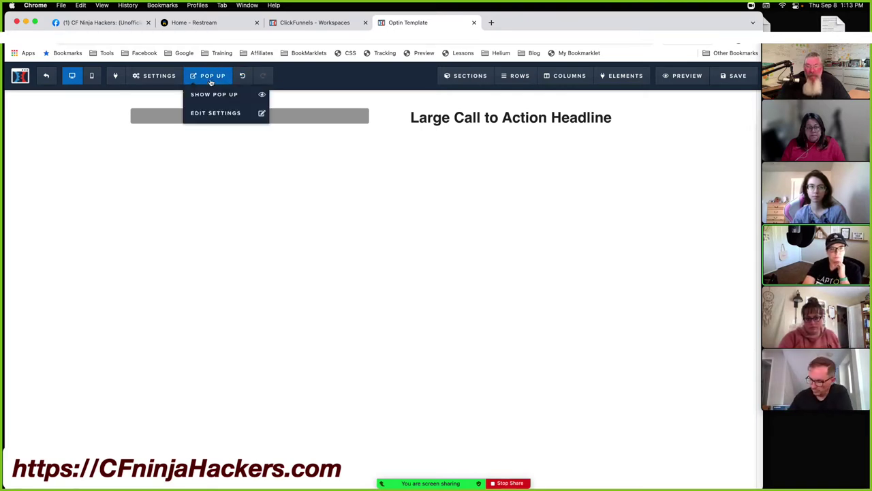
Step: Check the Optin page's mobile view and return to the desktop view
mouse_move(164, 80)
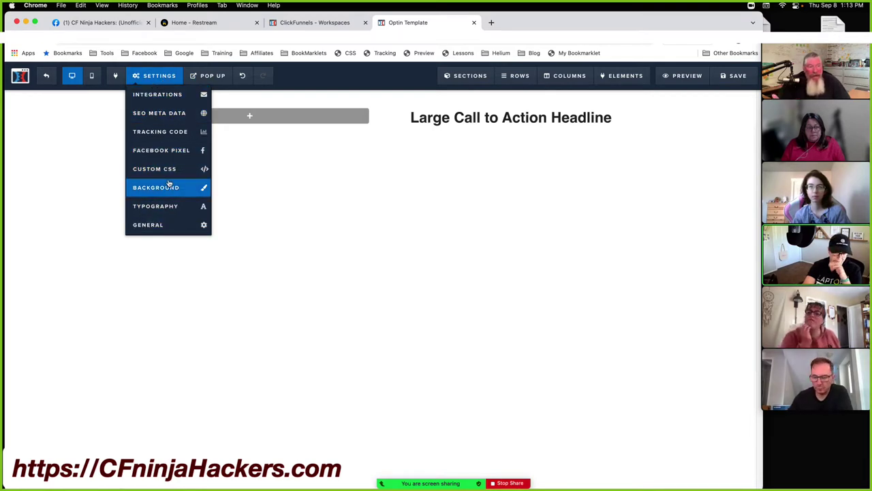
left_click(92, 76)
left_click(72, 76)
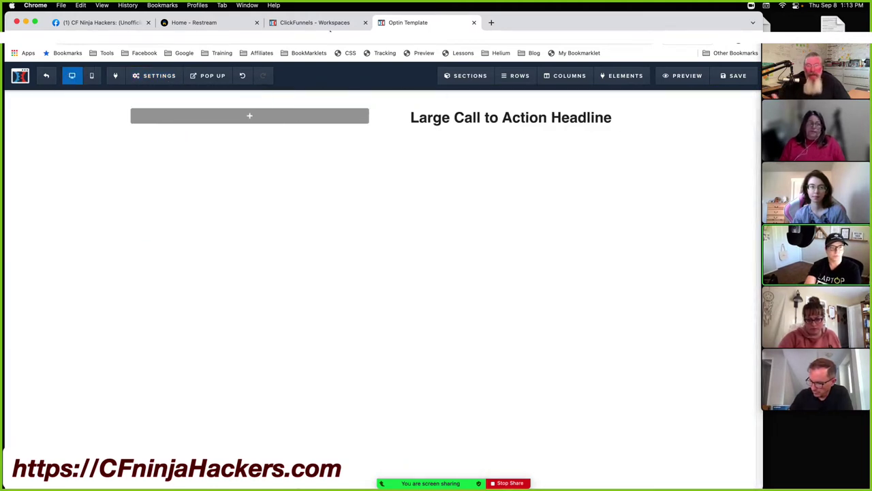
Step: Switch to the ClickFunnels 2.0 workspace and open the site's Pages list under Site & Funnels
left_click(329, 25)
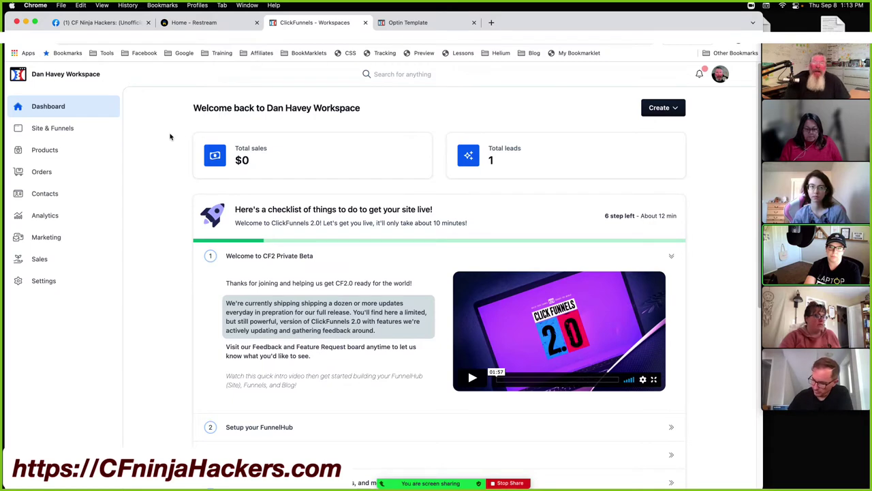
left_click(59, 131)
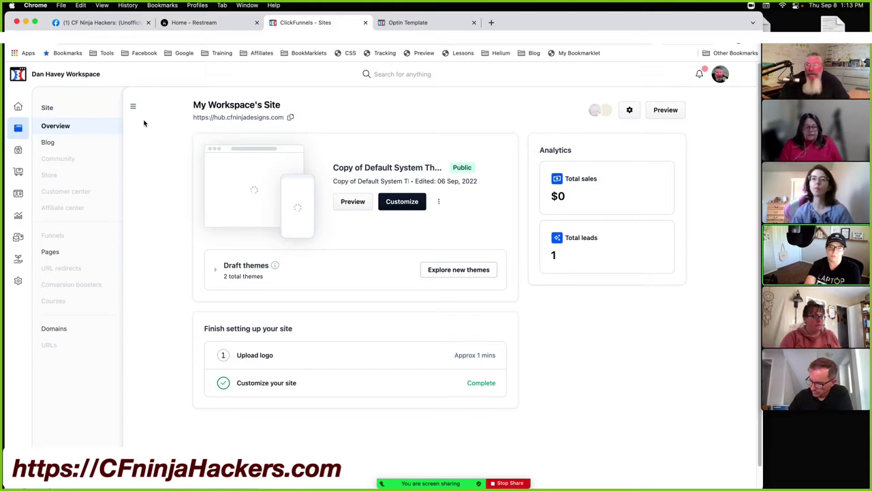
left_click(19, 109)
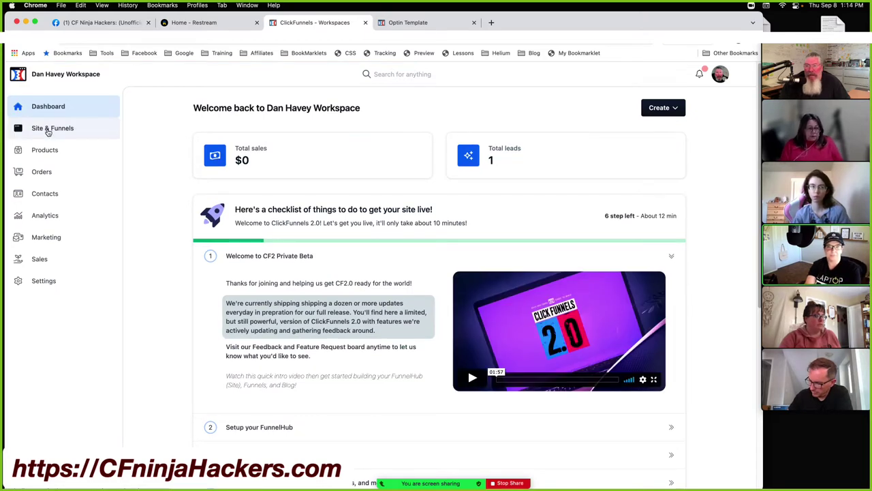
left_click(49, 130)
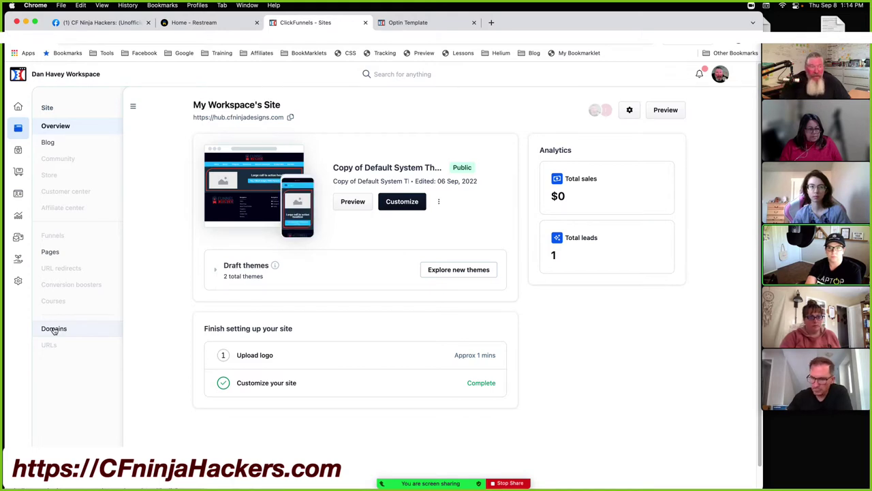
left_click(50, 253)
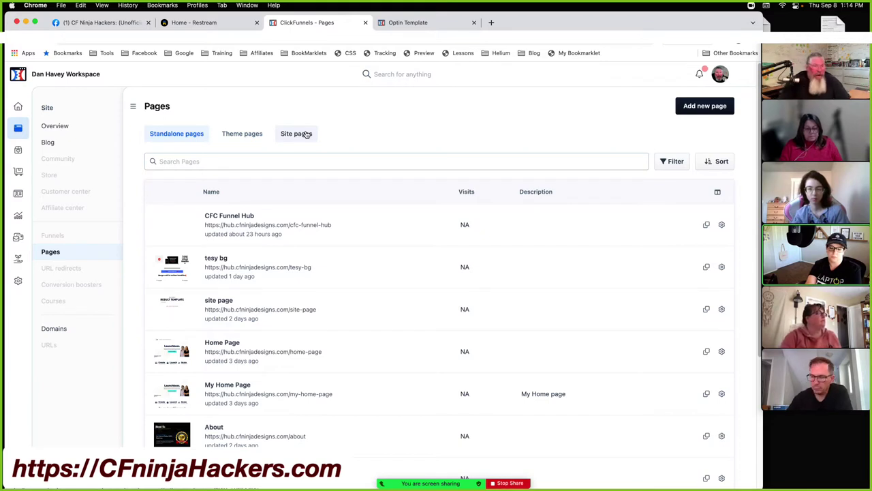
Step: Create a new page from blank named Q&A Demo with the page URL /qa-demo
left_click(689, 107)
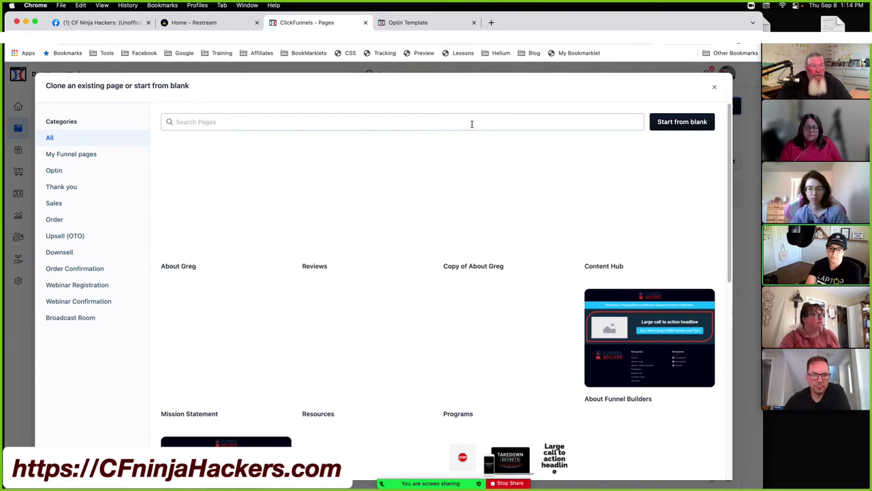
left_click(678, 123)
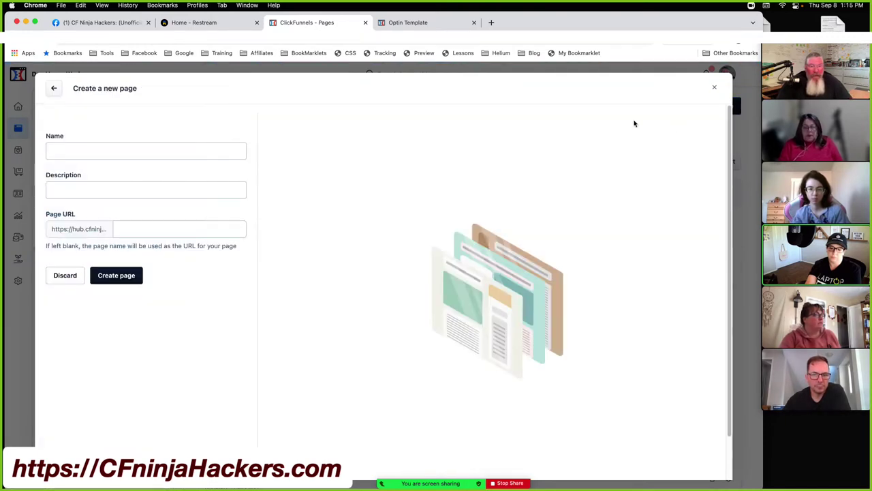
left_click(180, 147)
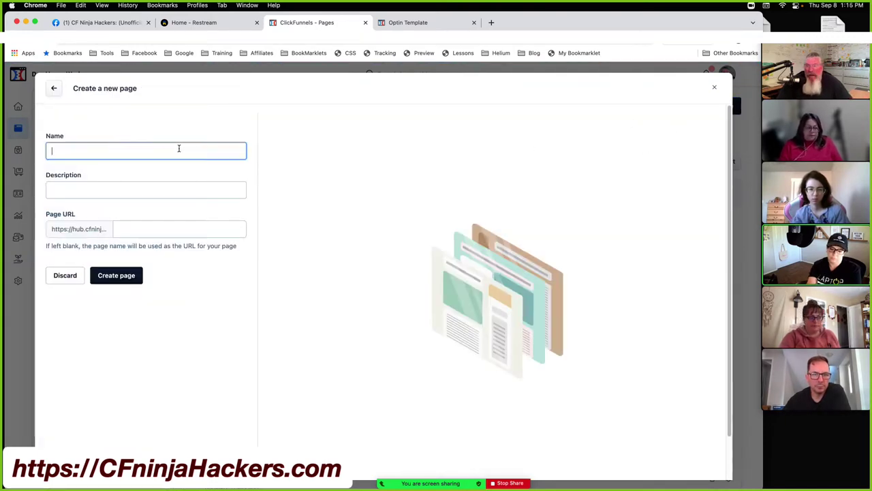
type("Q")
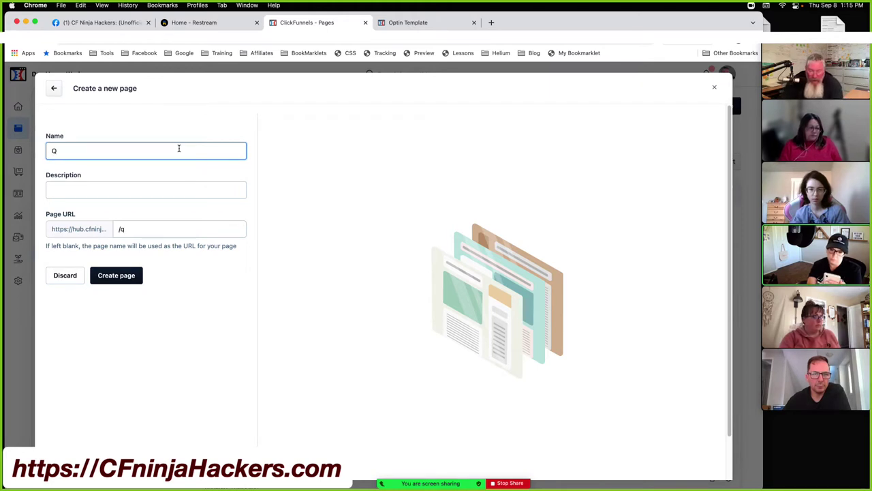
type("&A D")
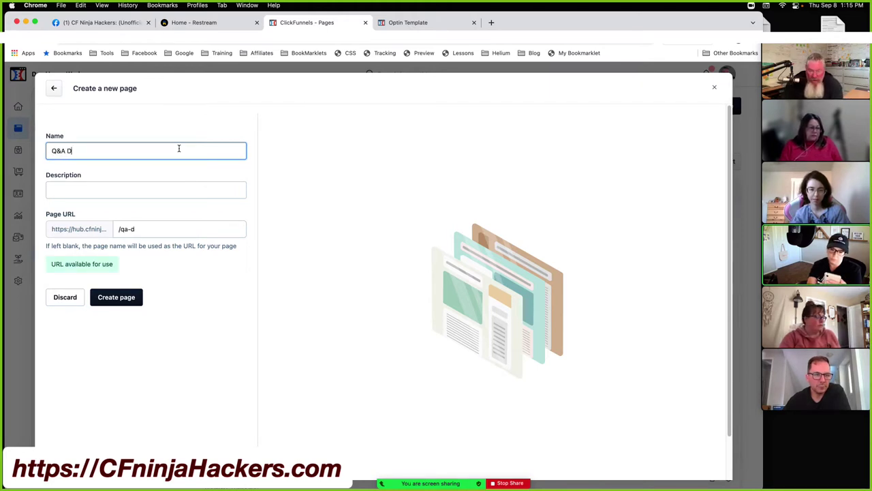
type("emo")
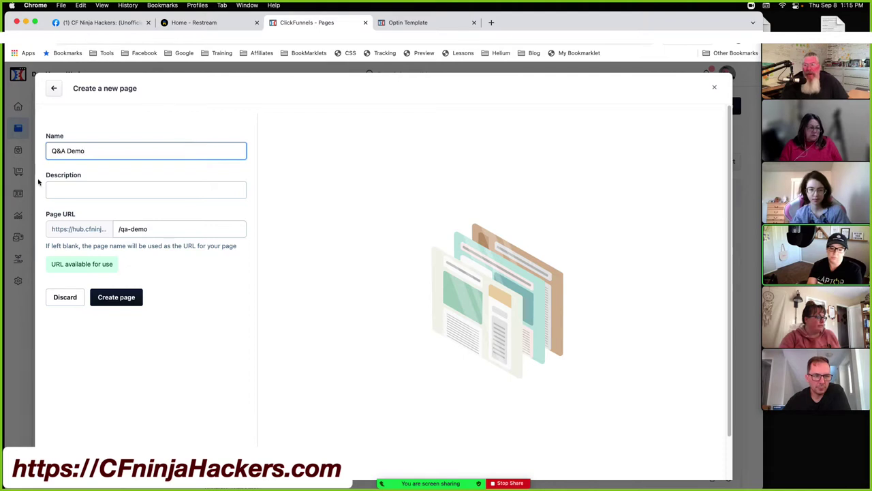
left_click_drag(118, 231, 170, 229)
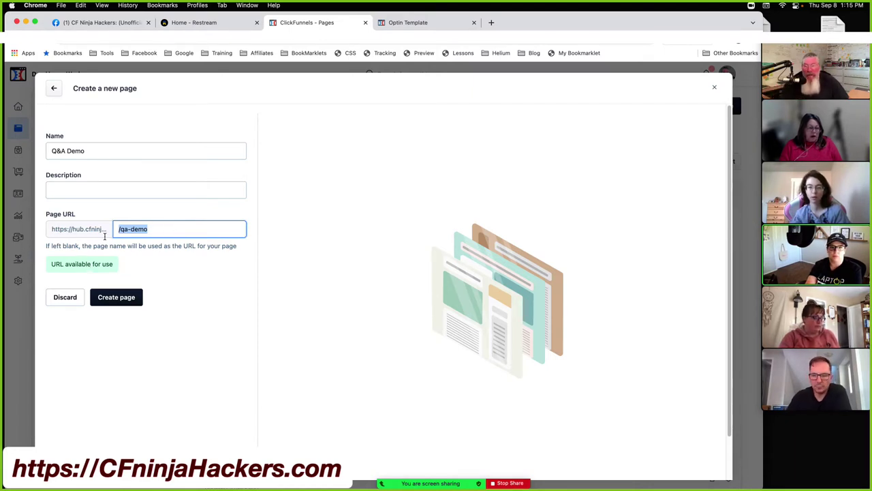
left_click(116, 297)
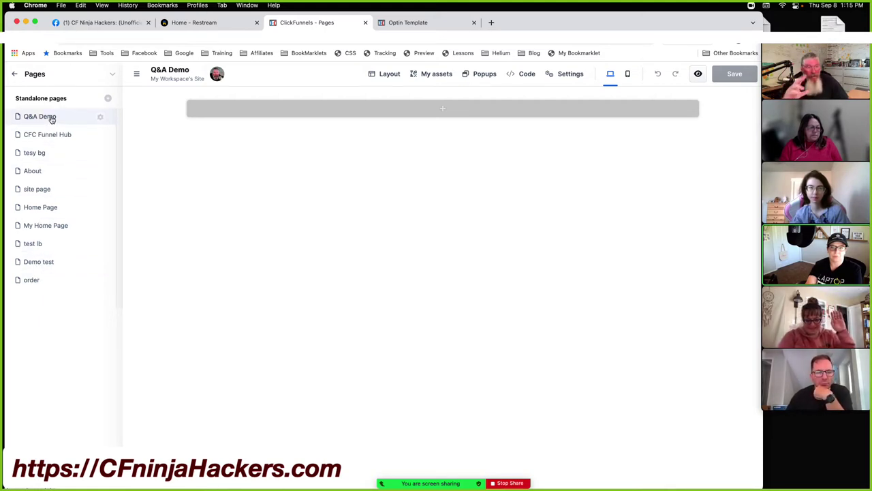
Step: Pin the Q&A Demo page to Site Pages in its page settings and update the page
left_click(100, 117)
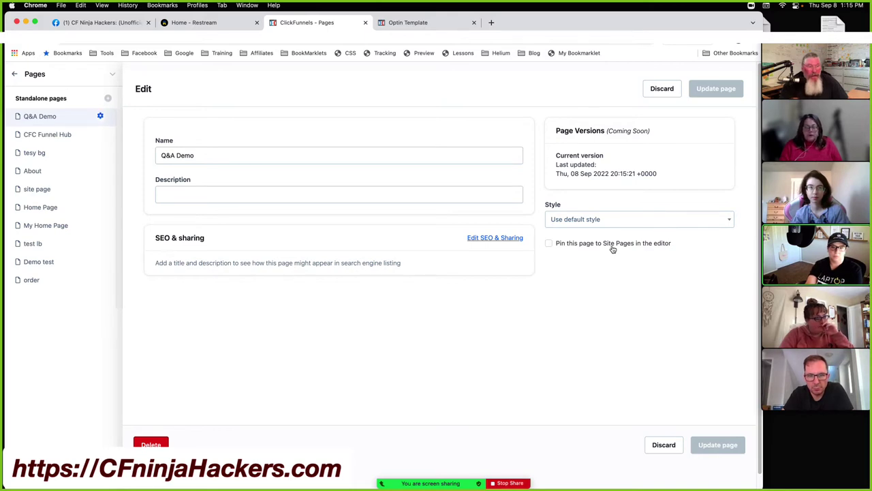
left_click(549, 247)
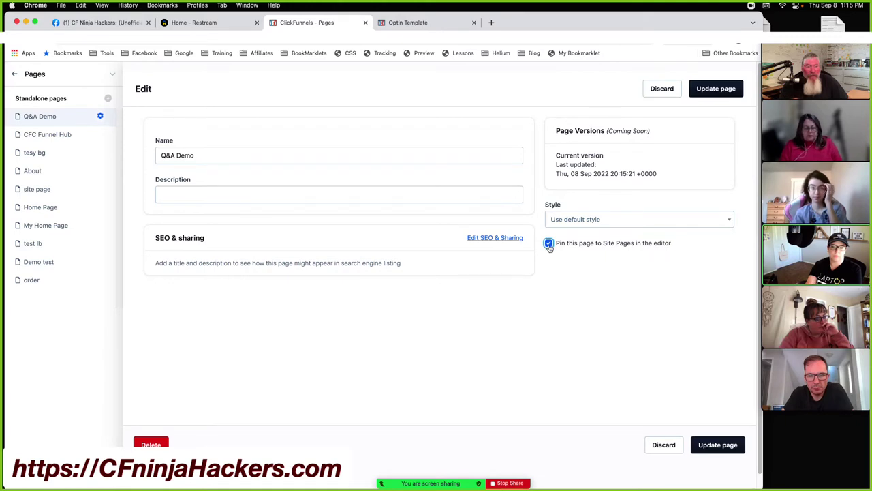
left_click(706, 88)
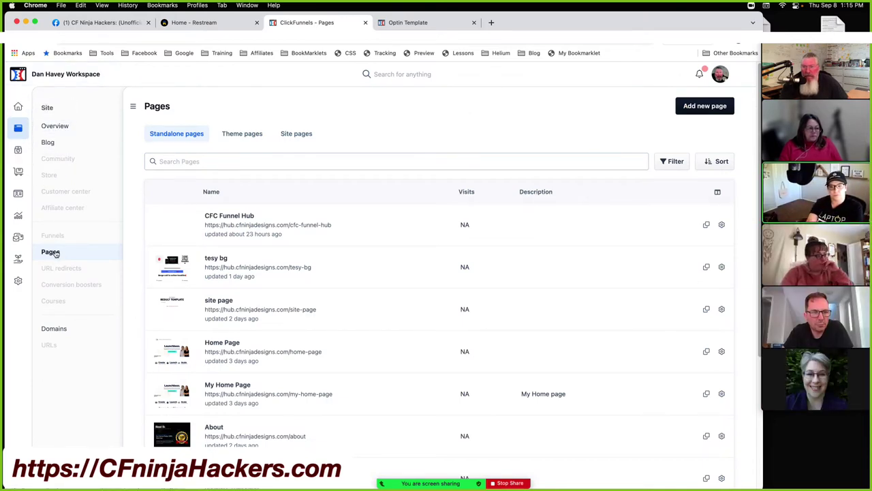
Step: Open the workspace site's public theme for customizing and load the Q&A Demo page from its site pages
left_click(17, 107)
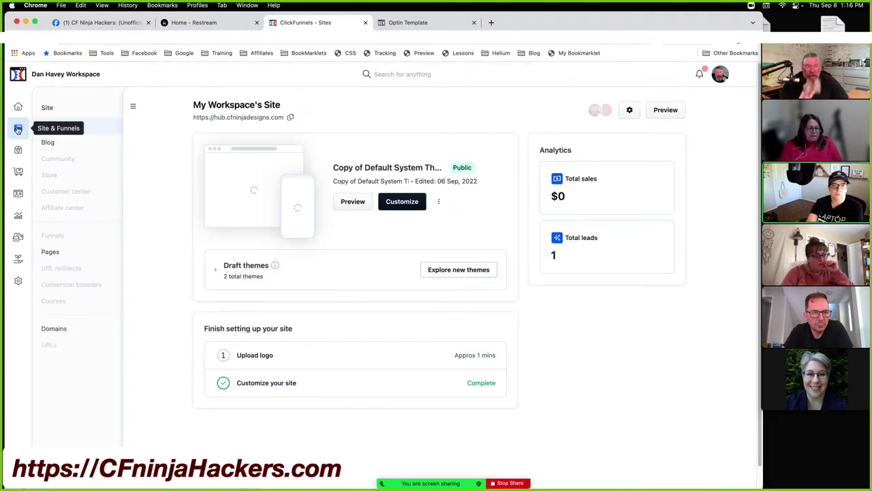
left_click(402, 207)
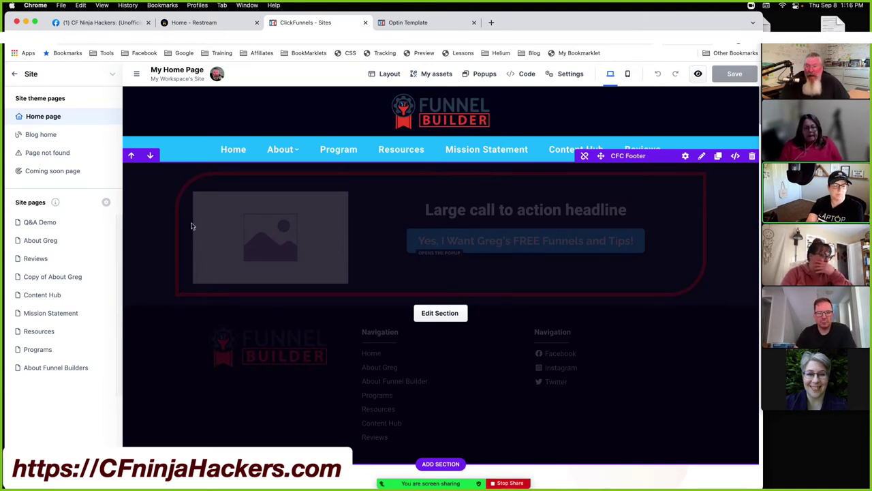
left_click(41, 223)
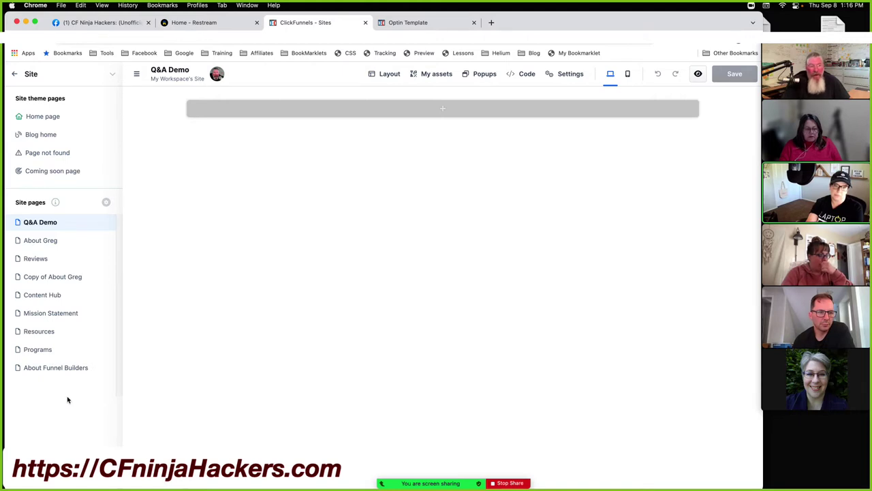
Step: Exit the classic Optin page editor to view the Q&A Demo funnel's steps, and return to the ClickFunnels 2.0 editor
left_click(407, 24)
left_click(47, 79)
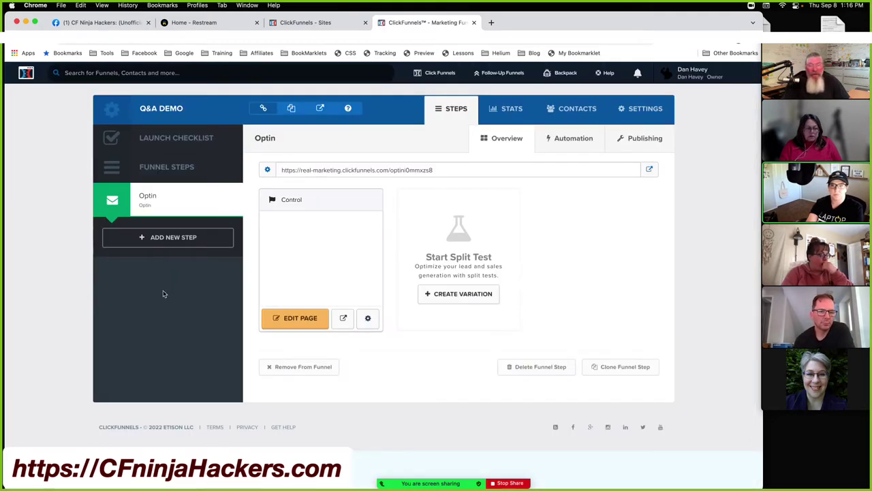
left_click(304, 23)
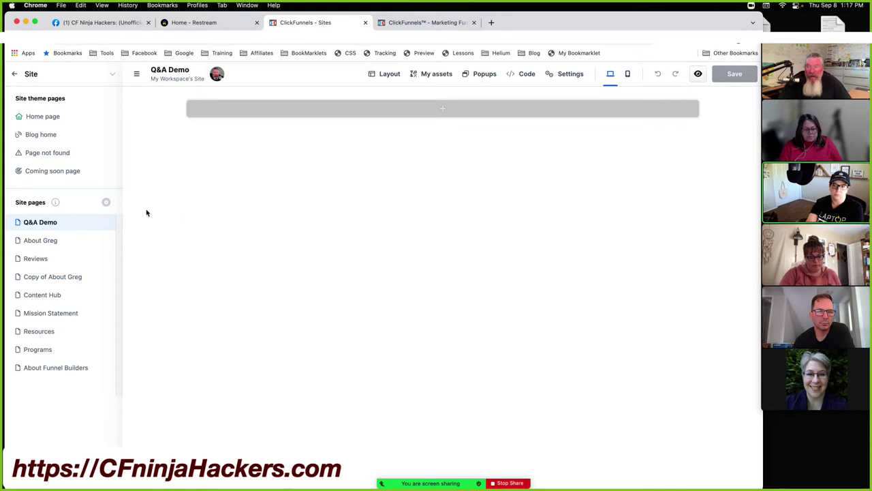
Step: View the editor context choices for the site, and hide and show the pages sidebar
left_click(112, 77)
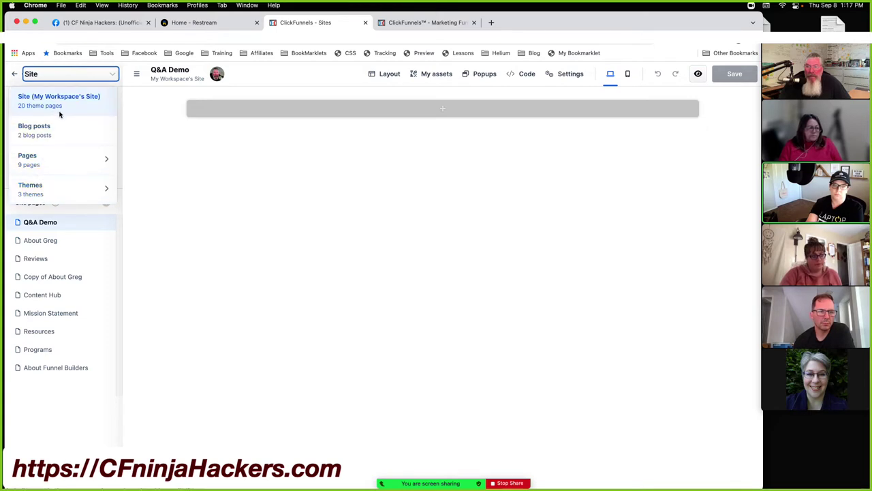
left_click(113, 75)
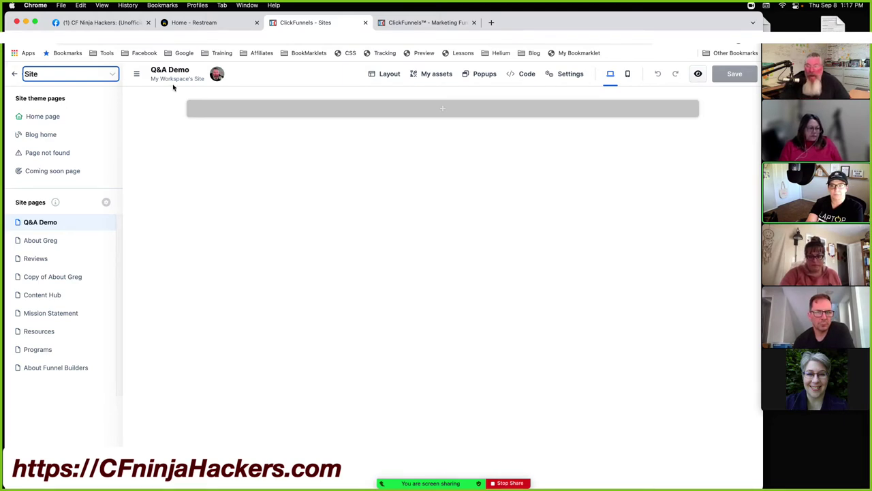
left_click(137, 75)
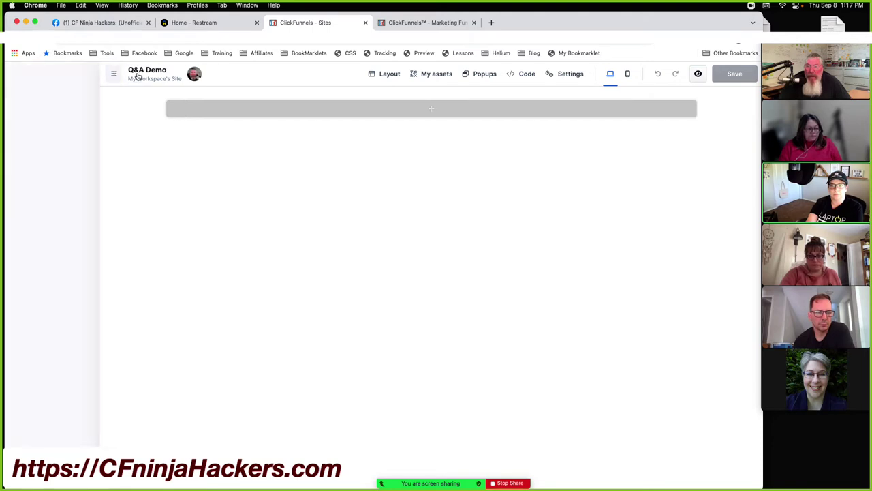
left_click(19, 75)
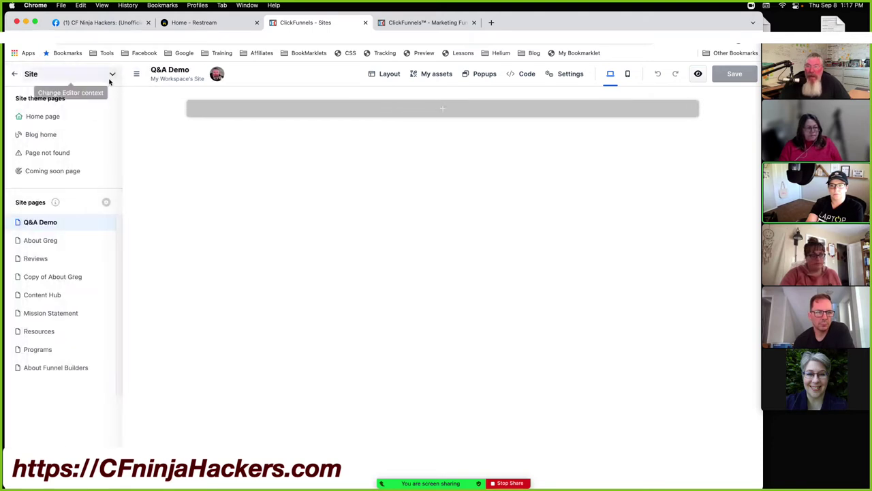
left_click(137, 77)
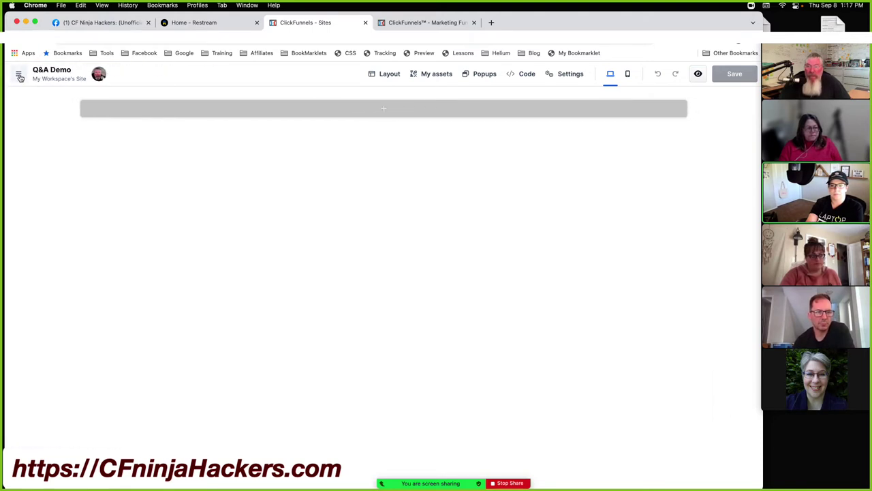
left_click(20, 76)
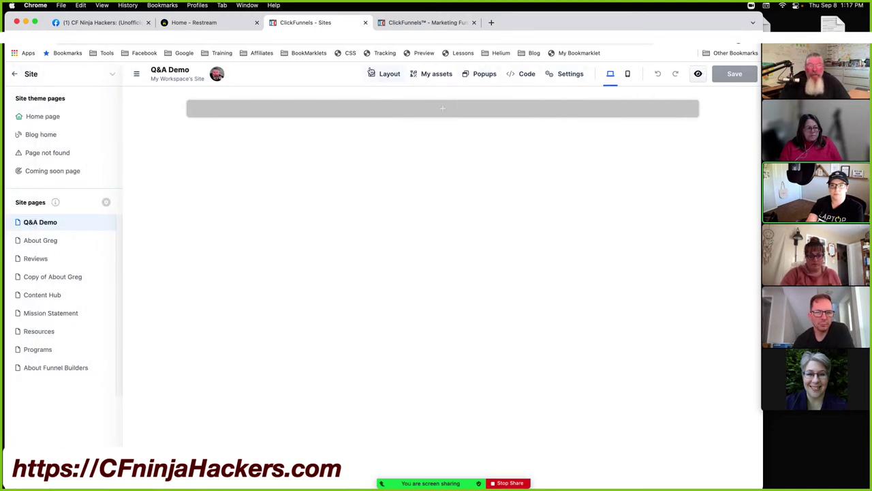
Step: Review the Settings and Popups options available for the Q&A Demo page
left_click(569, 75)
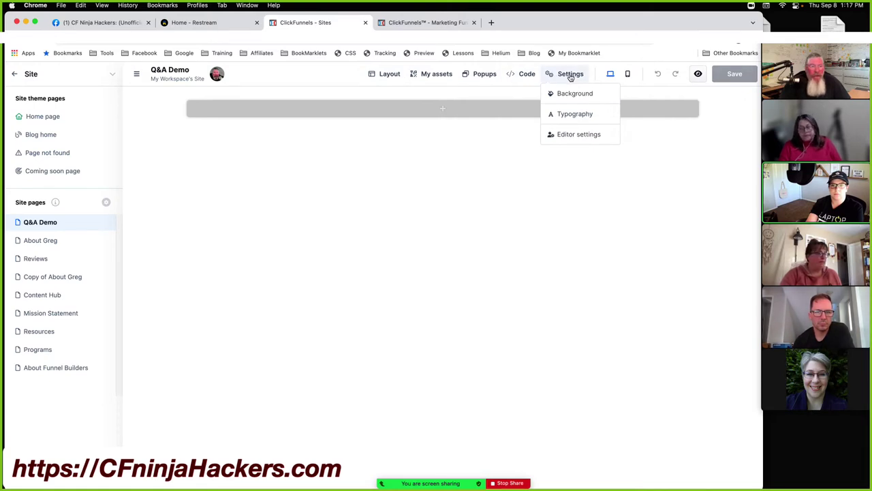
left_click(570, 78)
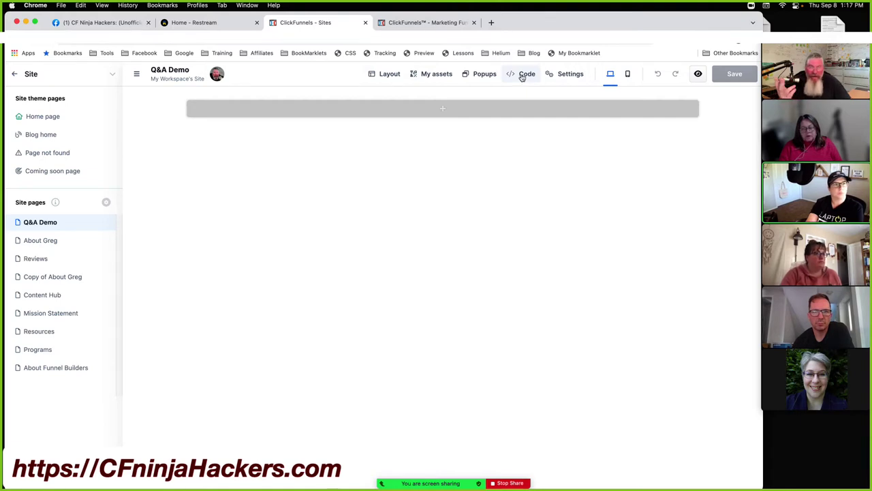
left_click(493, 75)
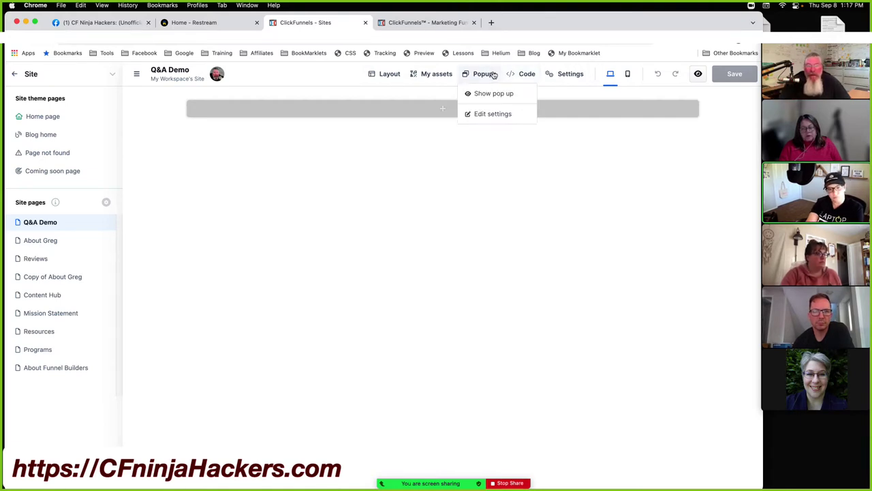
Step: Browse the section templates in My assets, from saved and universal sections to the General, CTA Scroll Stoppers and Content Sections categories
left_click(430, 76)
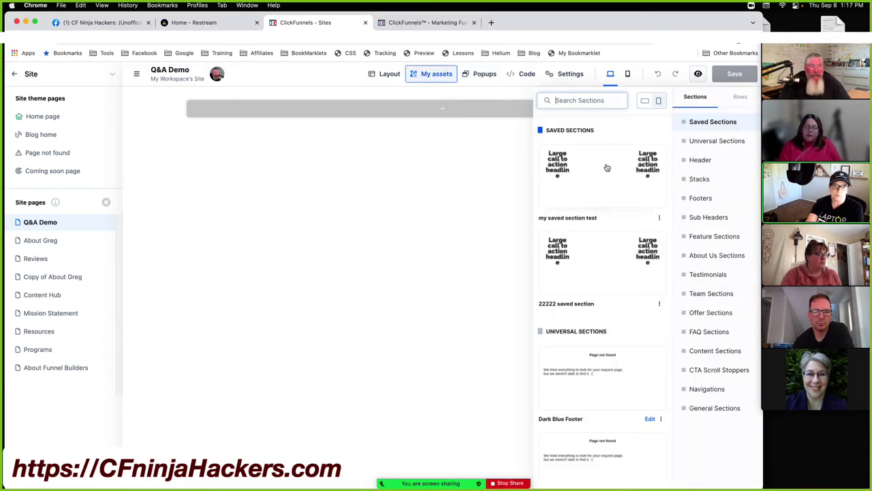
scroll(606, 167, "down", 5)
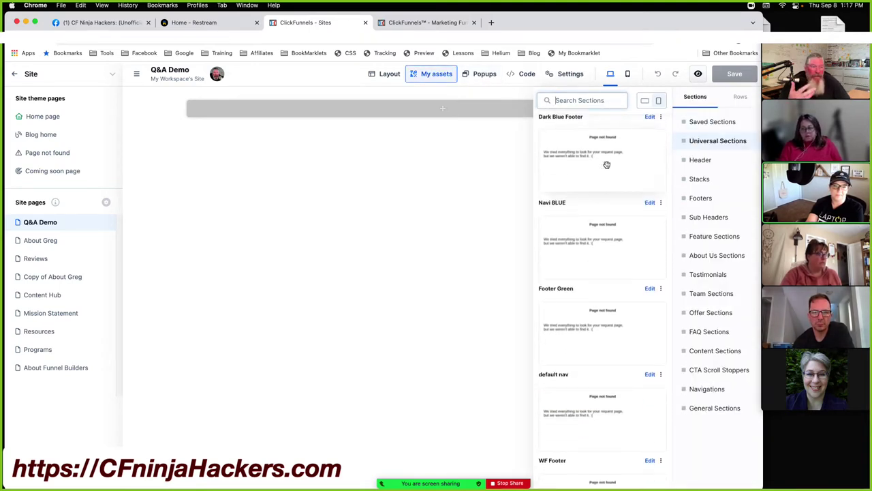
scroll(607, 165, "down", 5)
scroll(606, 165, "down", 10)
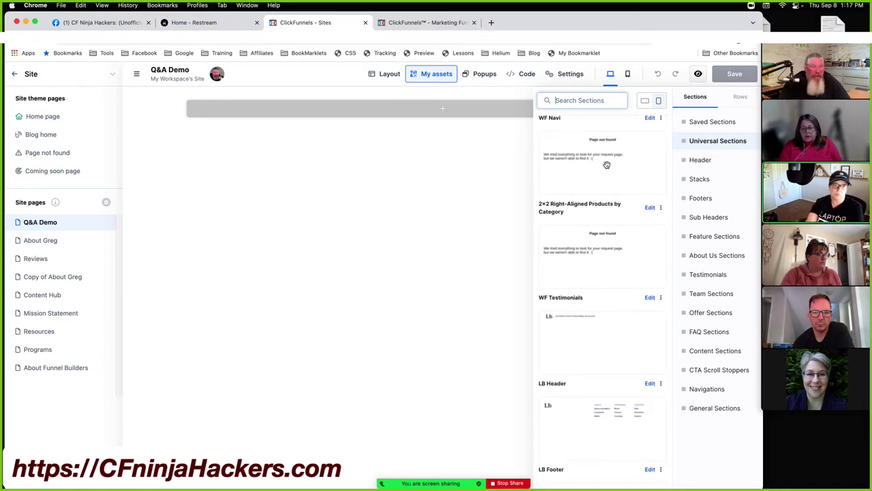
scroll(607, 165, "down", 10)
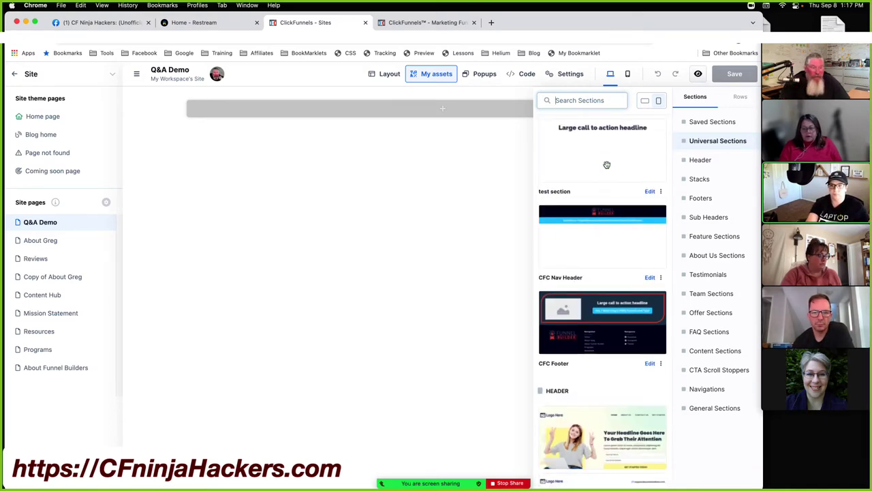
scroll(607, 165, "down", 10)
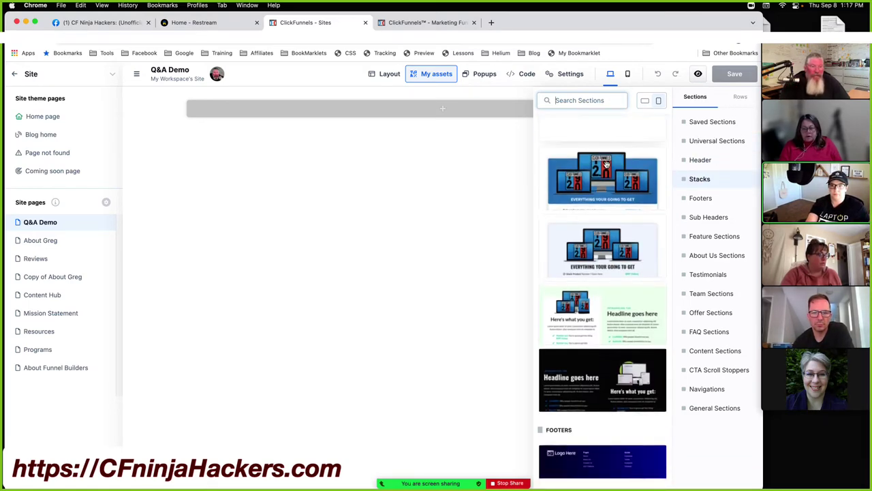
scroll(606, 165, "down", 10)
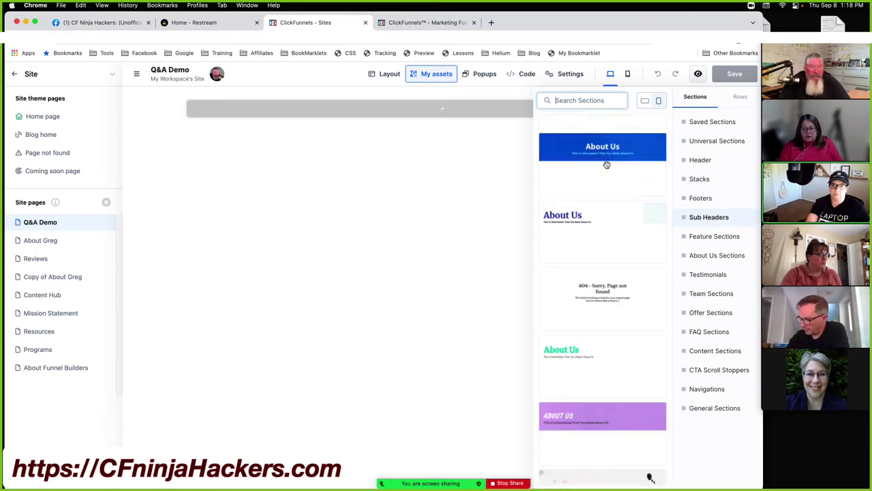
scroll(607, 168, "down", 10)
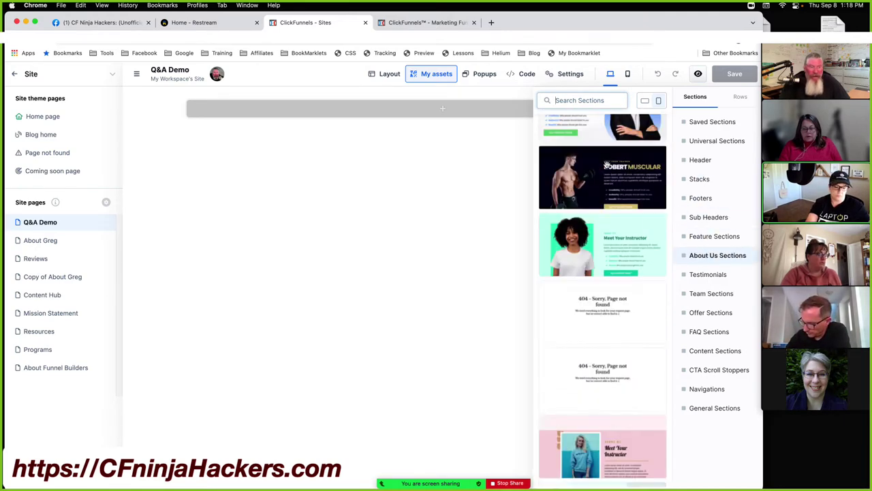
scroll(606, 165, "down", 10)
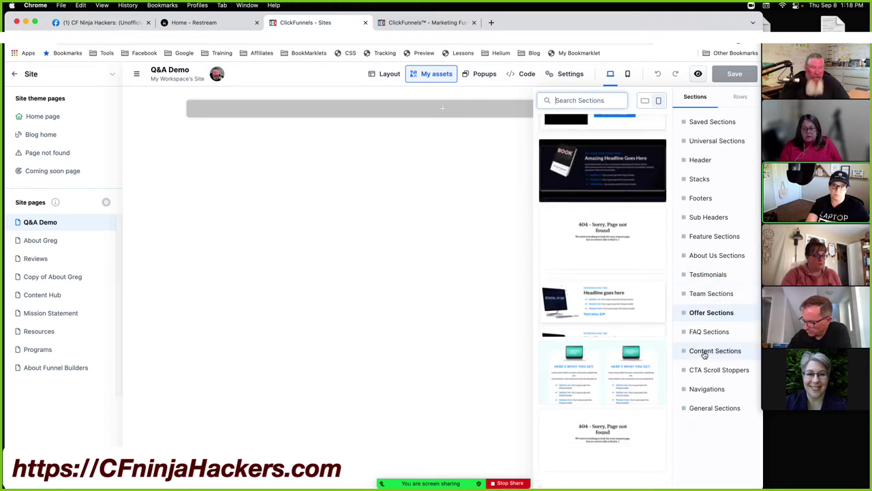
left_click(703, 410)
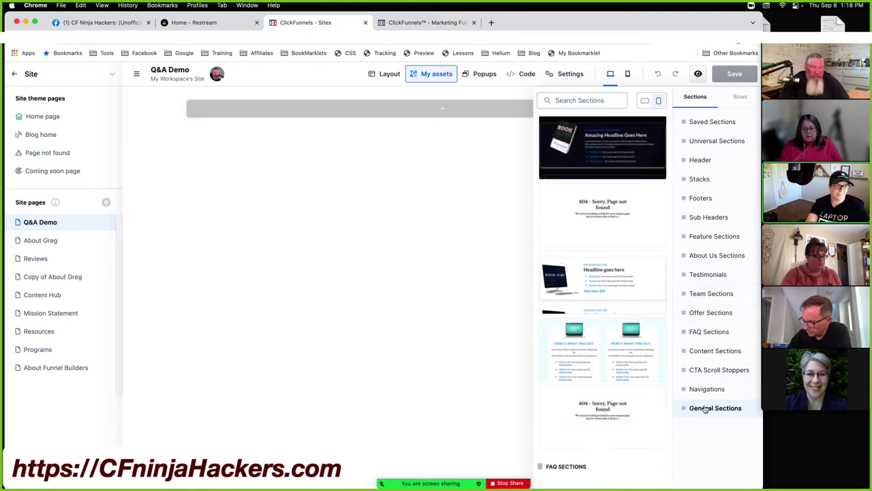
left_click(711, 371)
left_click(715, 351)
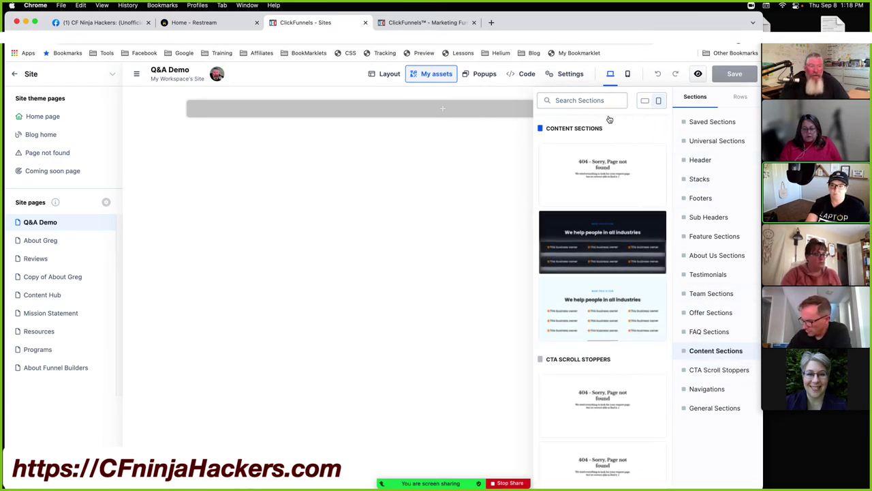
Step: Close the section templates, turn on the page body's background and choose the black-and-red smoke picture from the image gallery
left_click(468, 147)
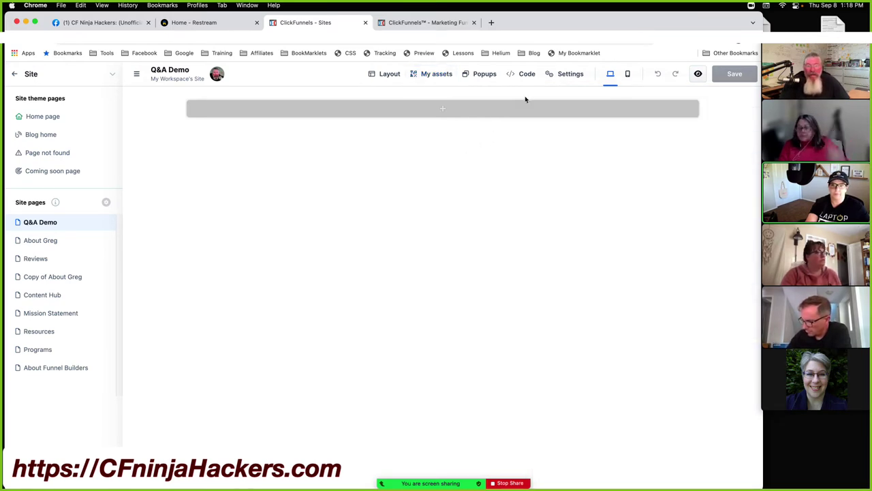
left_click(566, 74)
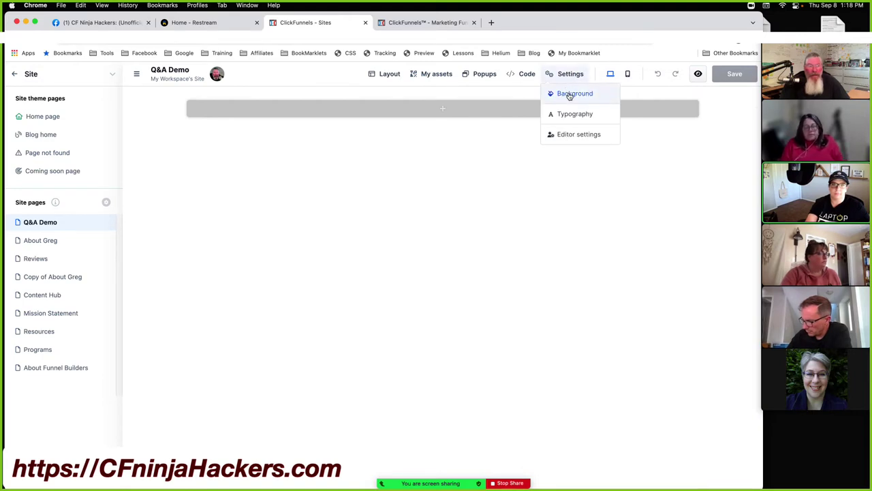
left_click(569, 96)
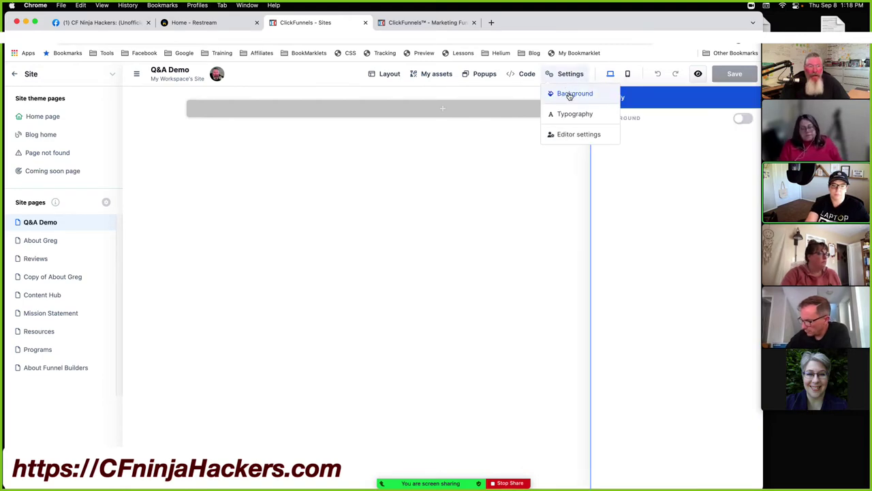
left_click(743, 119)
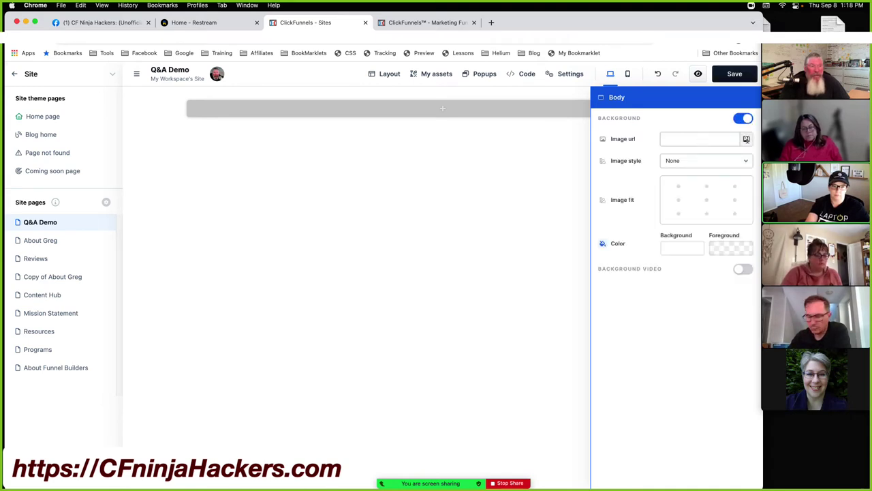
left_click(747, 140)
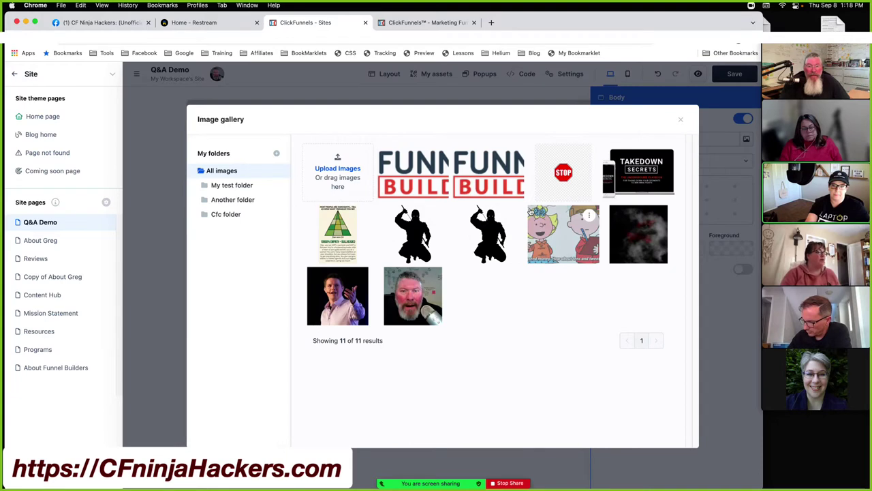
left_click(647, 243)
left_click(505, 239)
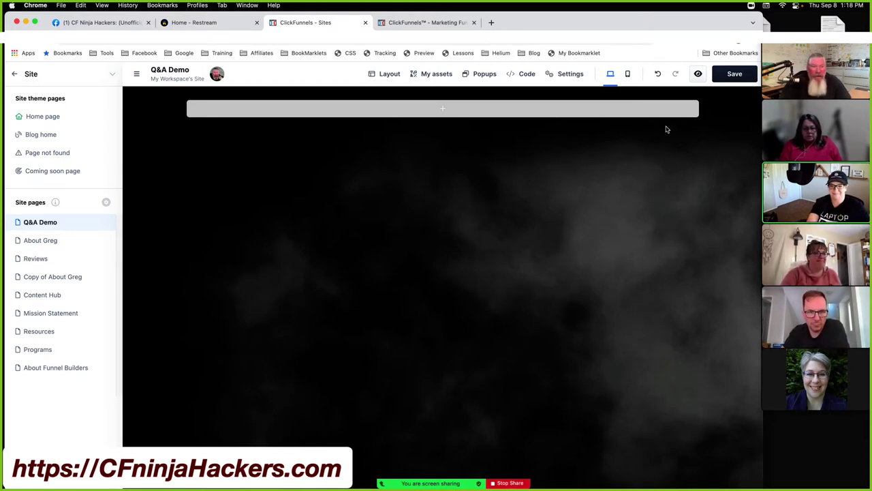
Step: Set the page body's background image style to No Repeat
left_click(551, 73)
left_click(557, 96)
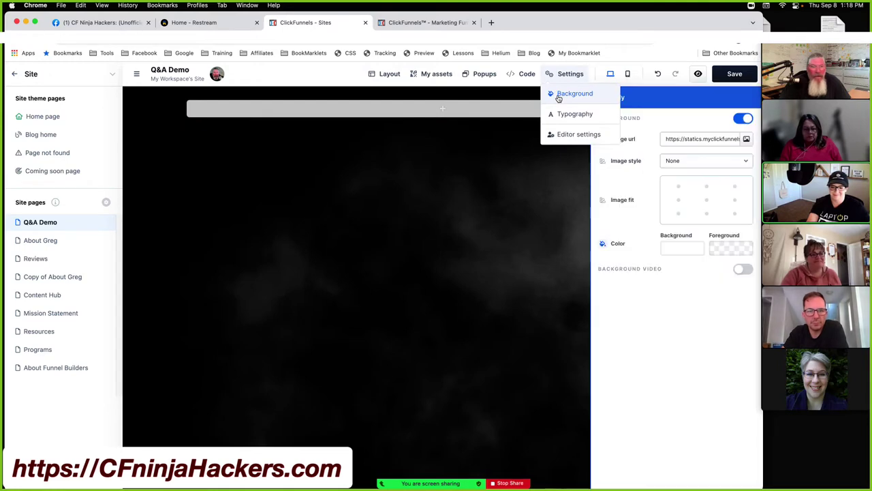
left_click(695, 161)
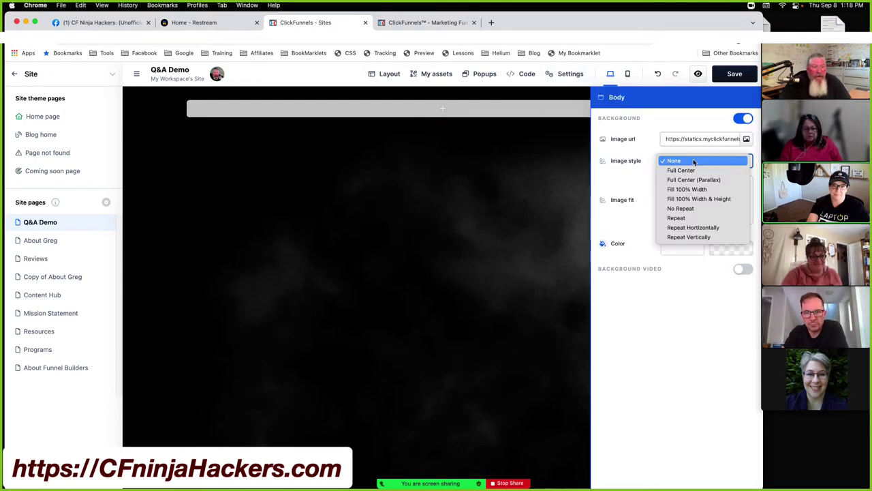
left_click(692, 210)
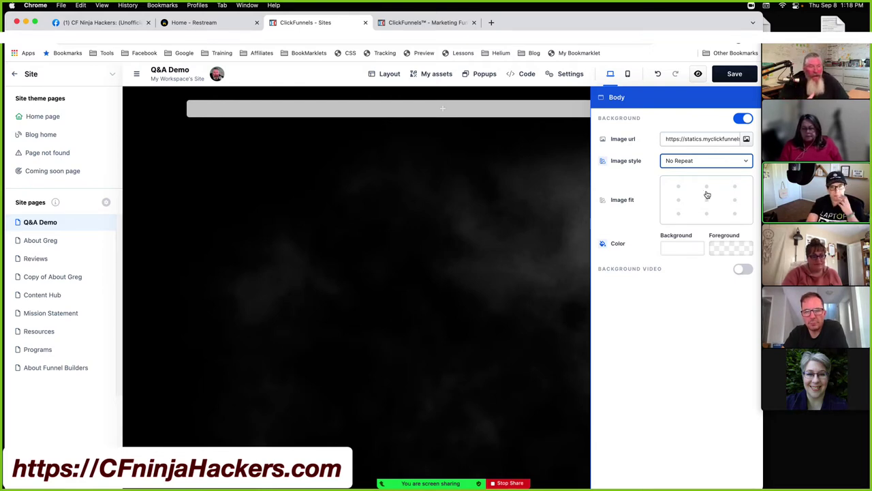
Step: Try the center, edge and corner image fit positions for the background picture, finishing on the center position
left_click(706, 200)
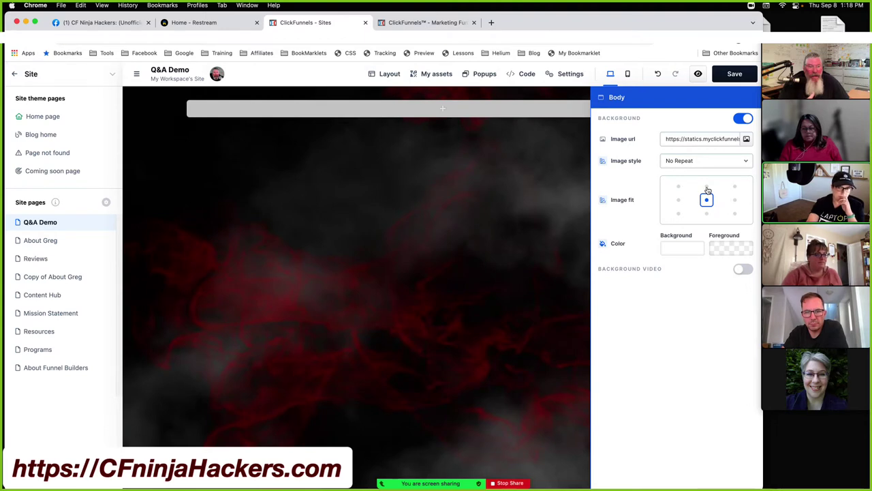
left_click(707, 188)
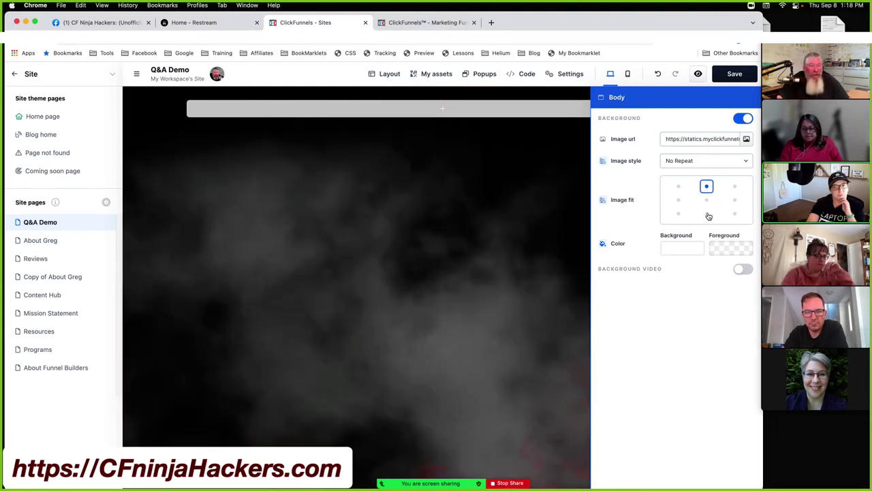
left_click(706, 214)
left_click(678, 214)
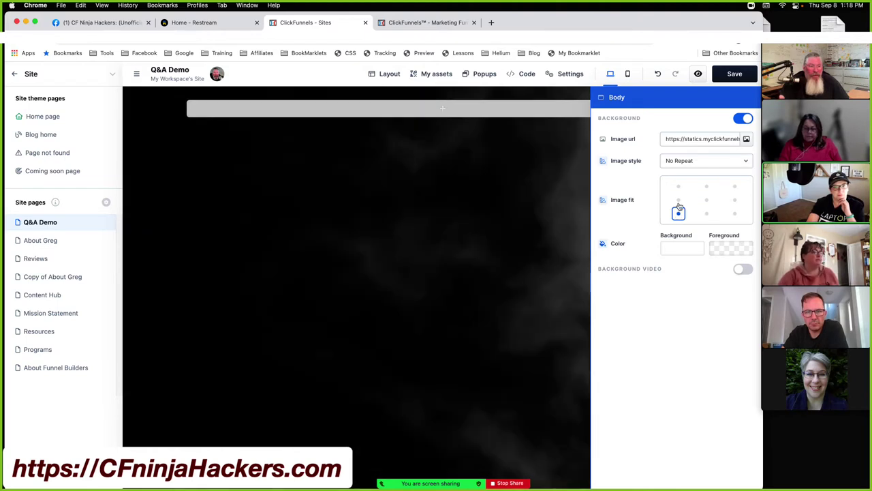
left_click(679, 199)
left_click(679, 186)
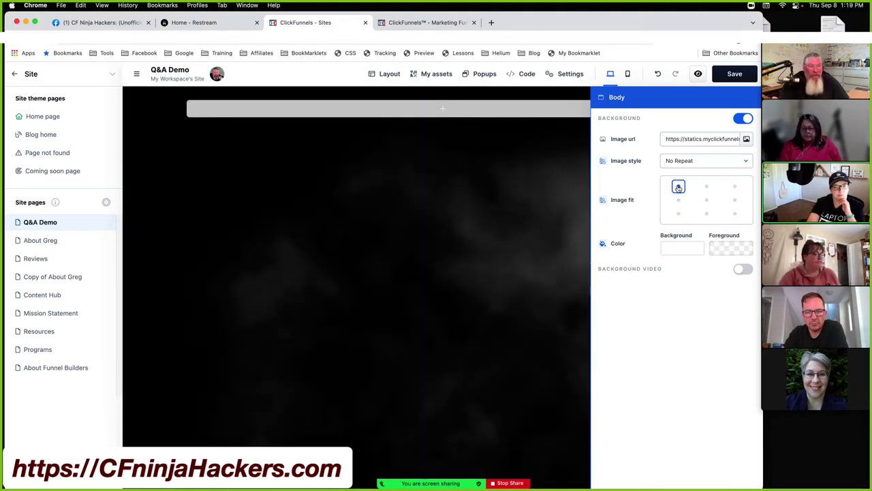
left_click(734, 186)
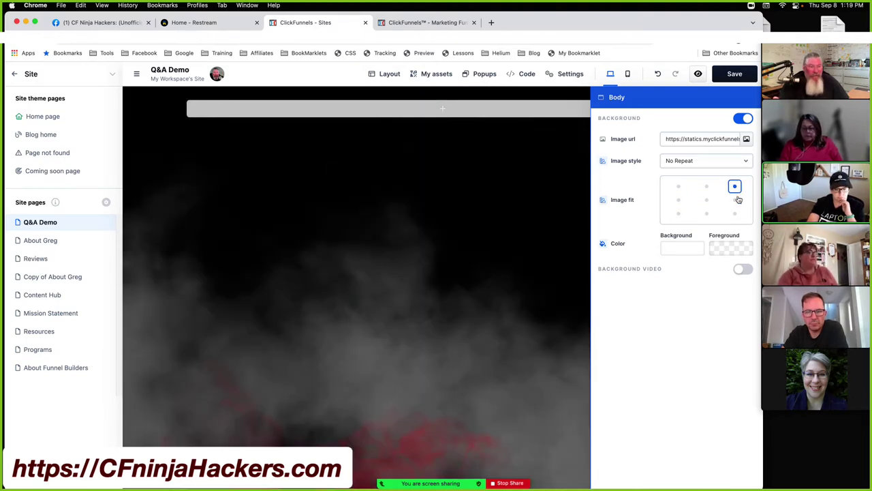
left_click(734, 199)
left_click(735, 214)
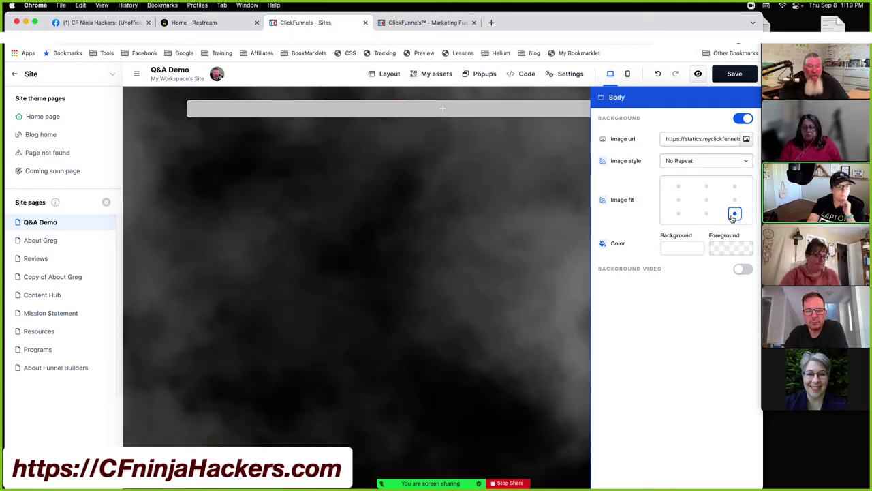
left_click(707, 214)
left_click(707, 199)
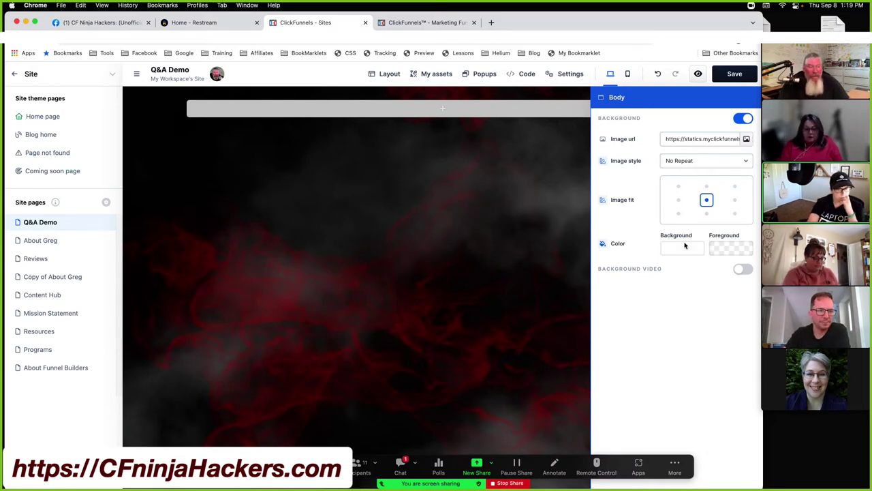
Step: Clear the background image URL and set the page background color to red d90e0e at 100% alpha
triple_click(715, 138)
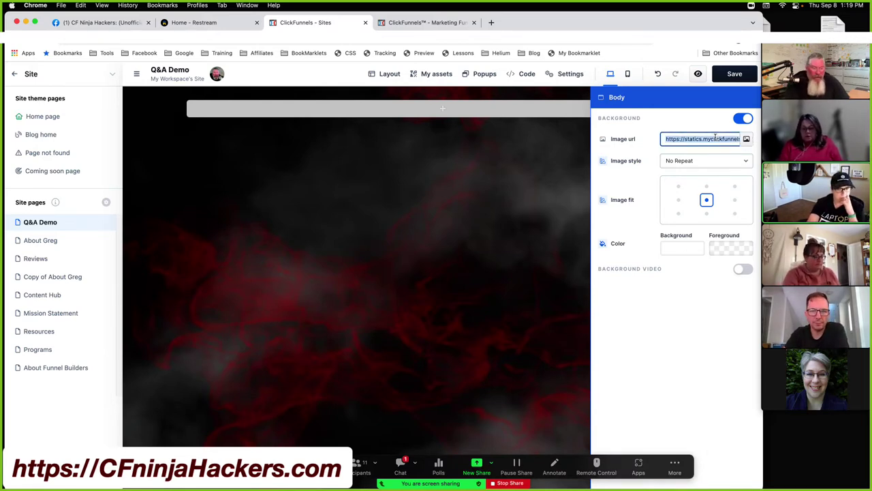
key("BackSpace")
left_click(674, 254)
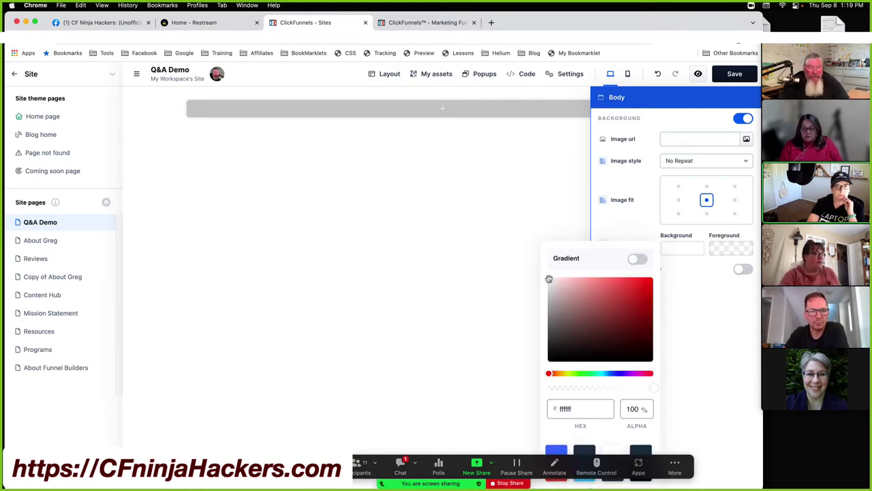
left_click_drag(549, 278, 648, 291)
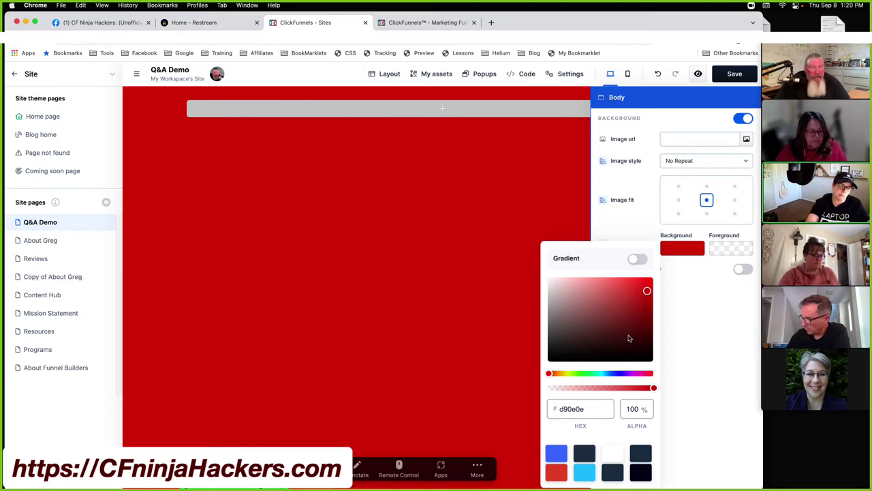
mouse_move(652, 390)
left_mouse_down()
mouse_move(548, 389)
mouse_move(656, 387)
left_mouse_up()
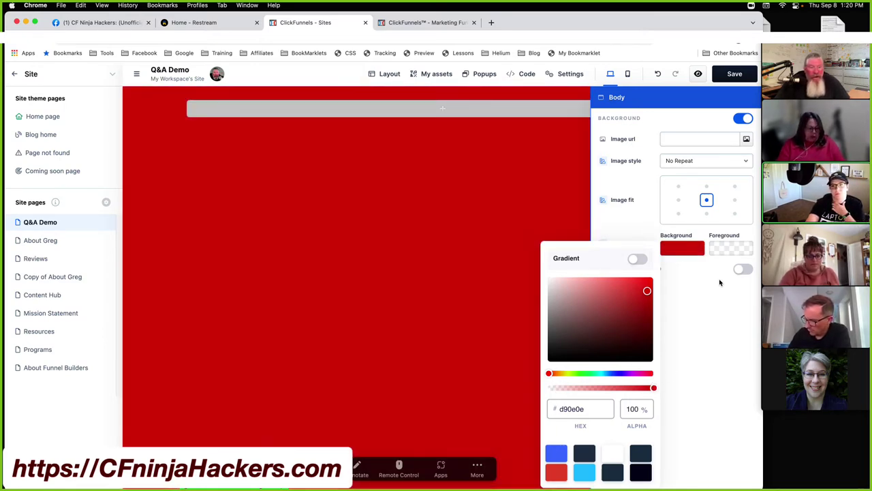
Step: Turn on a black-to-red background gradient and try the horizontal and both diagonal directions, finishing on vertical
left_click(638, 260)
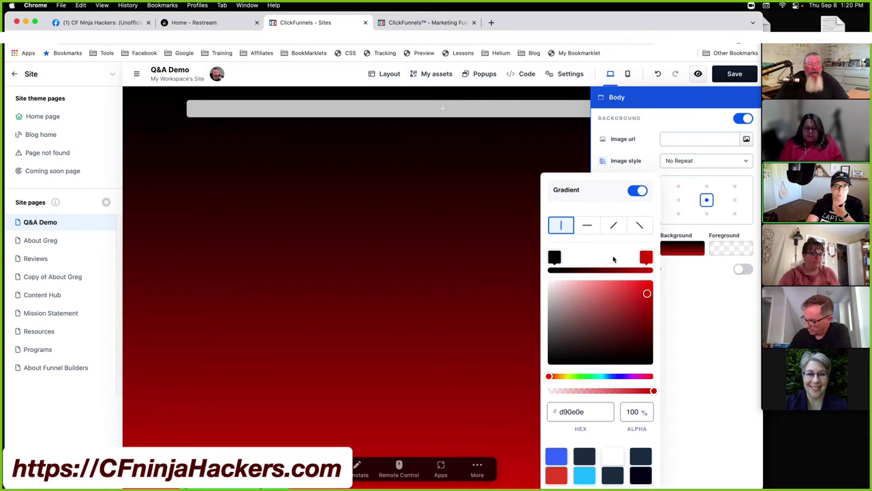
left_click(586, 225)
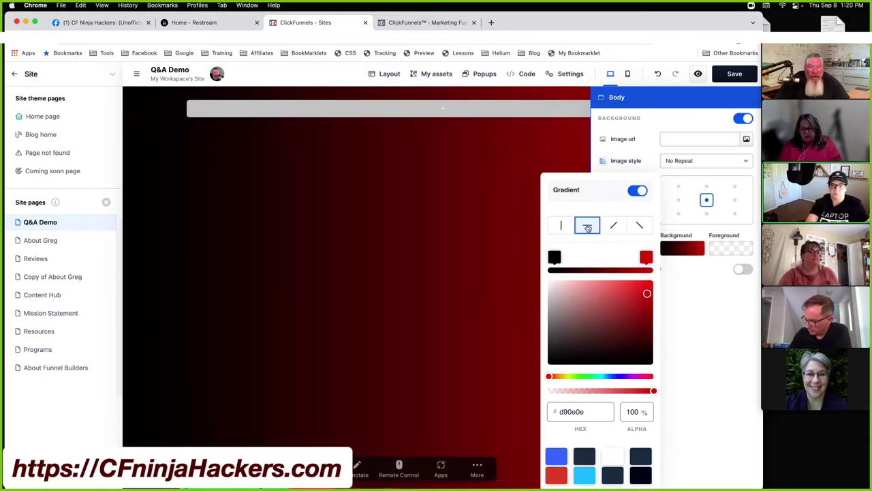
left_click(613, 226)
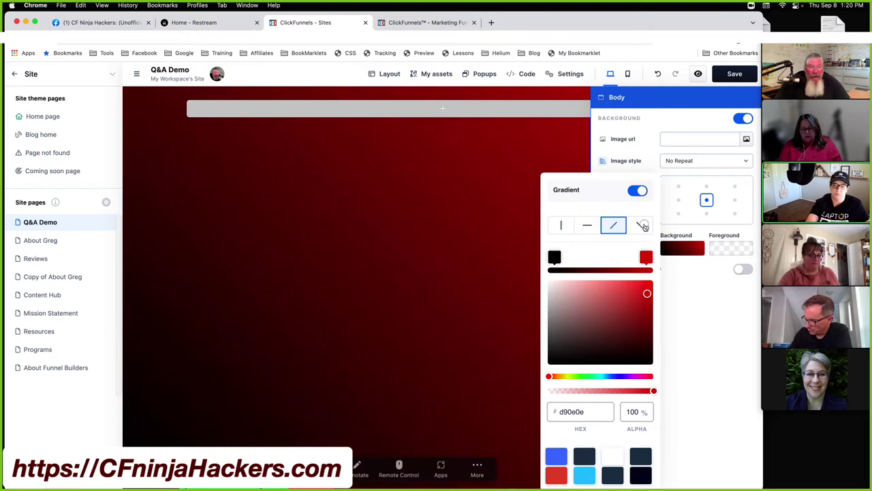
left_click(643, 226)
left_click(561, 229)
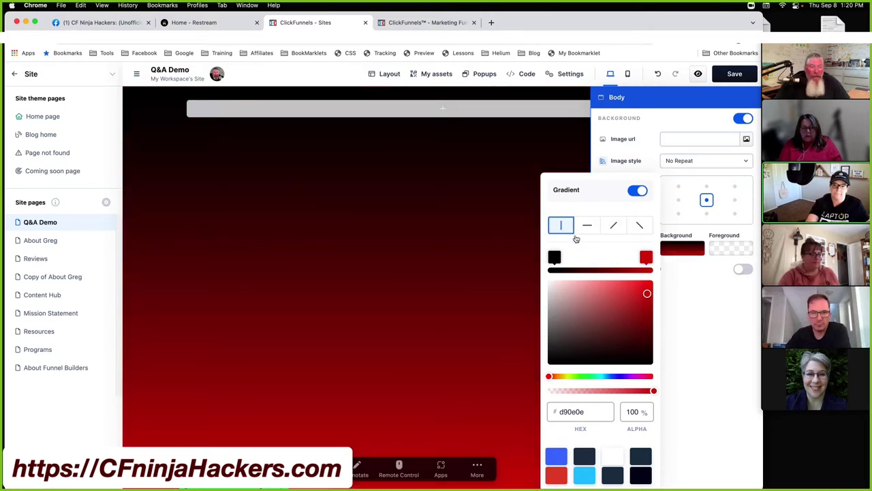
Step: Add a middle color stop to the background gradient, color it blue 310ed9 and shift it slightly toward the red end
left_click(600, 271)
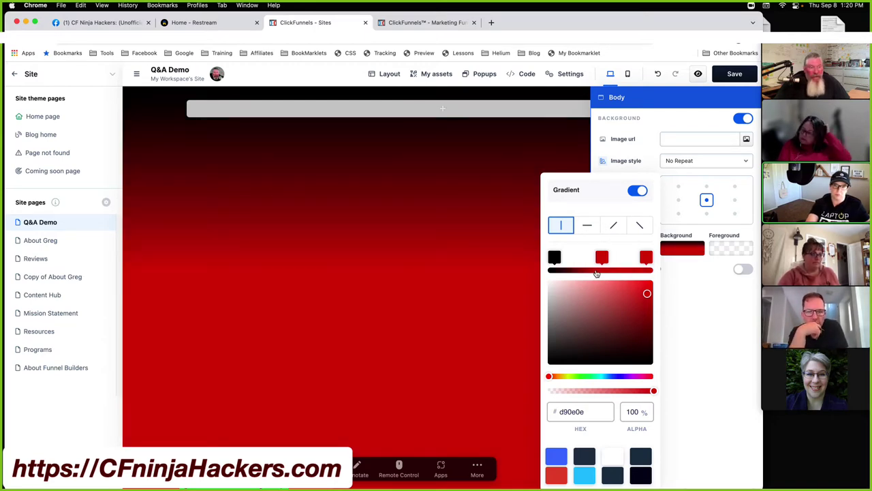
left_click(621, 377)
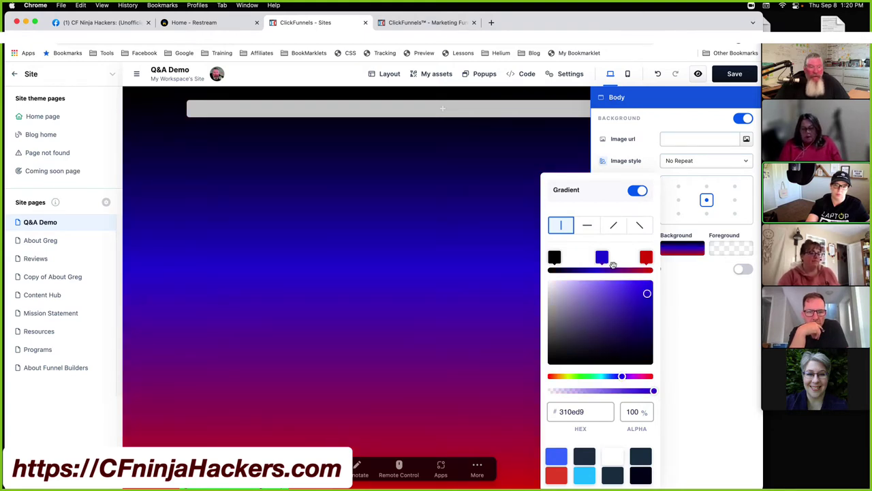
left_click_drag(604, 258, 665, 264)
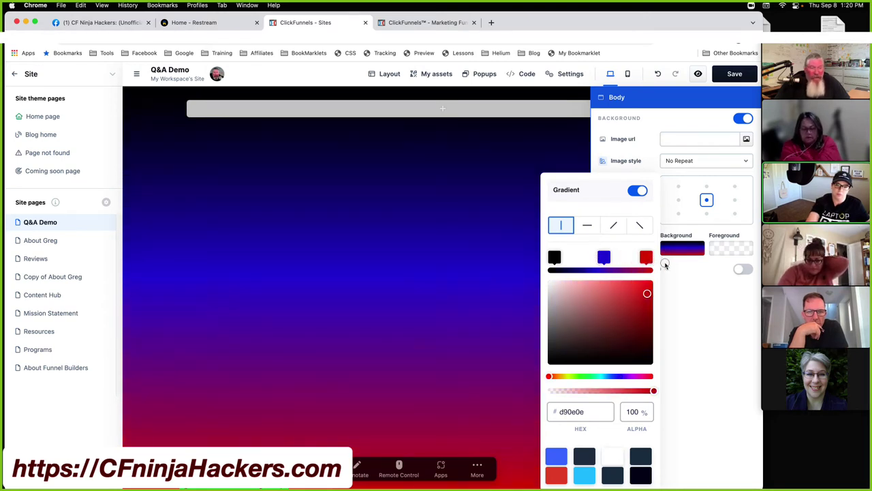
left_click(666, 266)
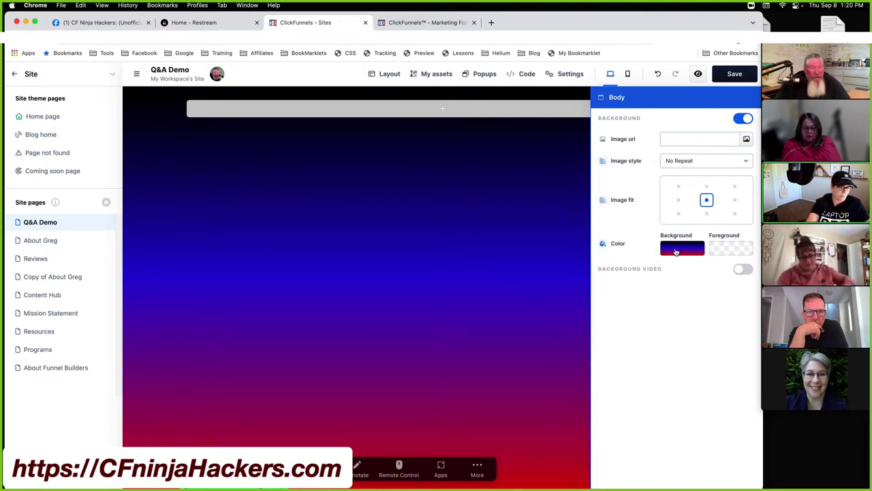
Step: Reset the background gradient by turning it off and on, and add a middle color stop in green 8ad90e
left_click(676, 251)
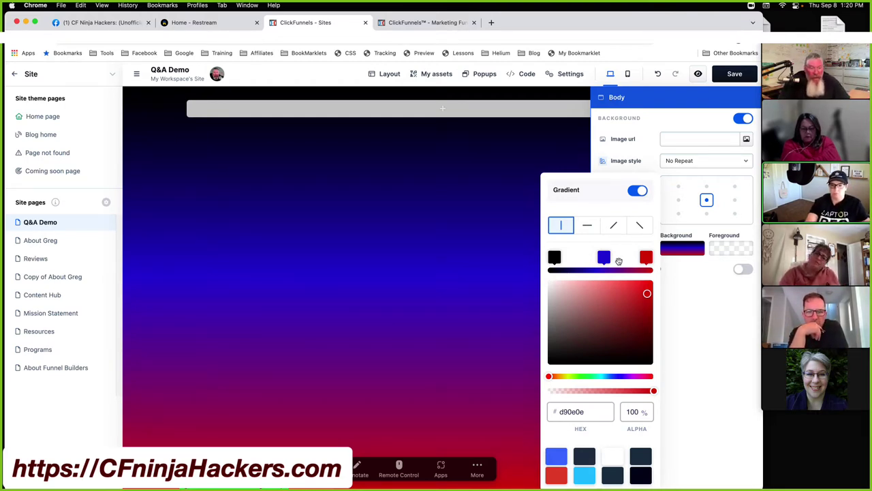
left_click(636, 191)
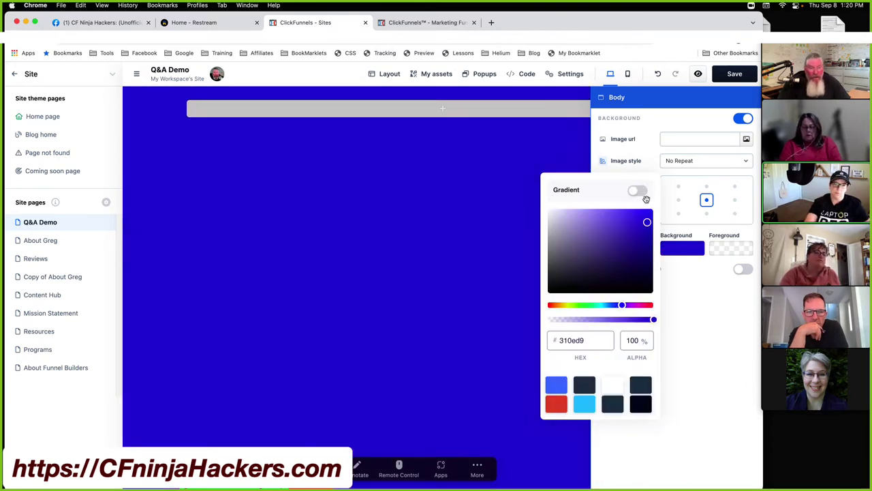
left_click(640, 192)
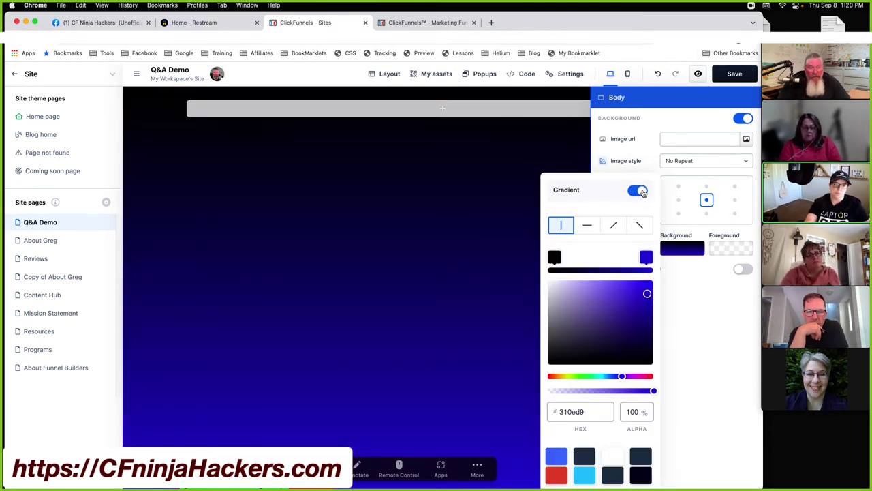
left_click(600, 271)
left_click(571, 375)
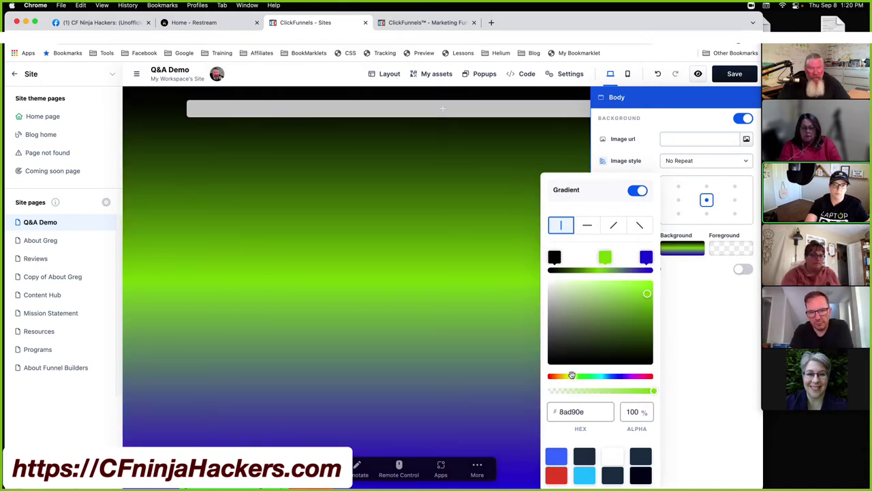
left_click(692, 316)
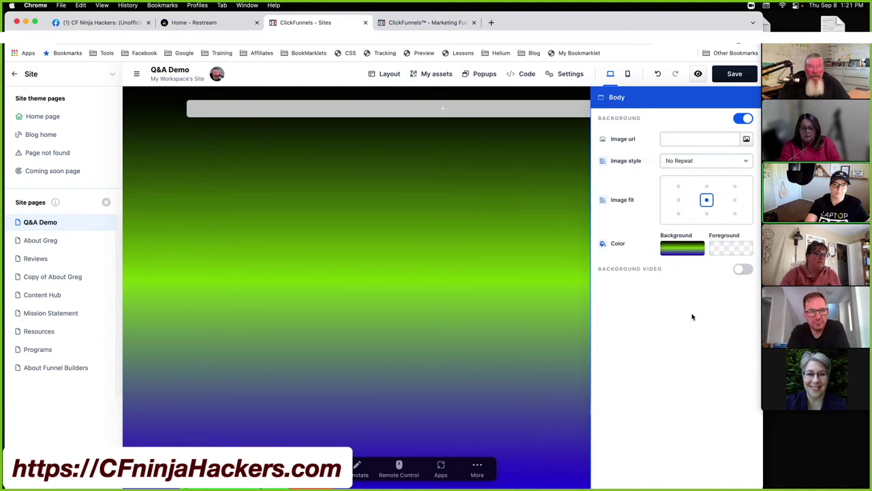
Step: Apply a white ffffff foreground color at 50% alpha over the page background, and hide the pages sidebar
left_click(731, 249)
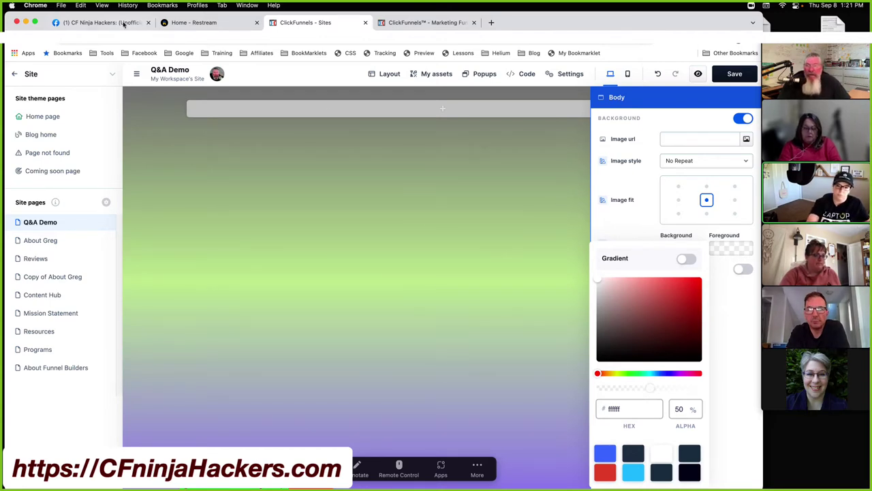
left_click(137, 75)
left_click(138, 76)
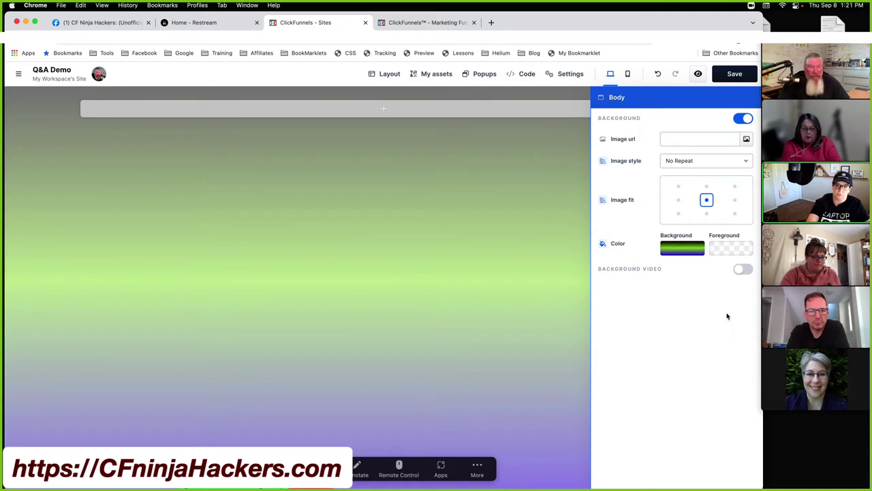
Step: Remove the white foreground overlay by lowering its alpha to 0%, and bring it back at 57%
left_click(734, 249)
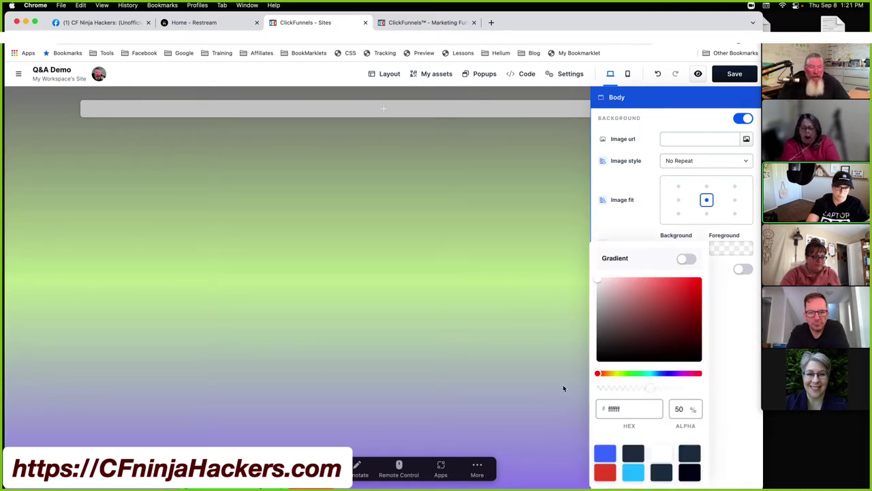
left_click_drag(651, 388, 586, 390)
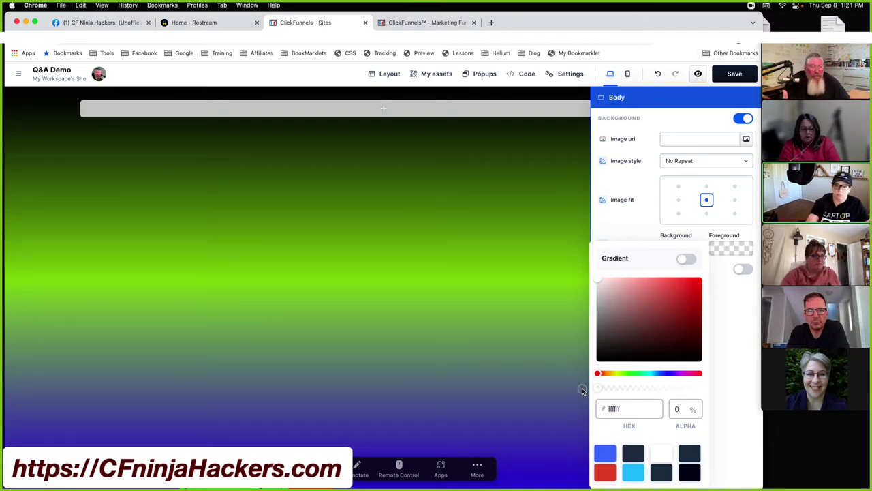
left_click_drag(596, 388, 654, 386)
left_click(522, 227)
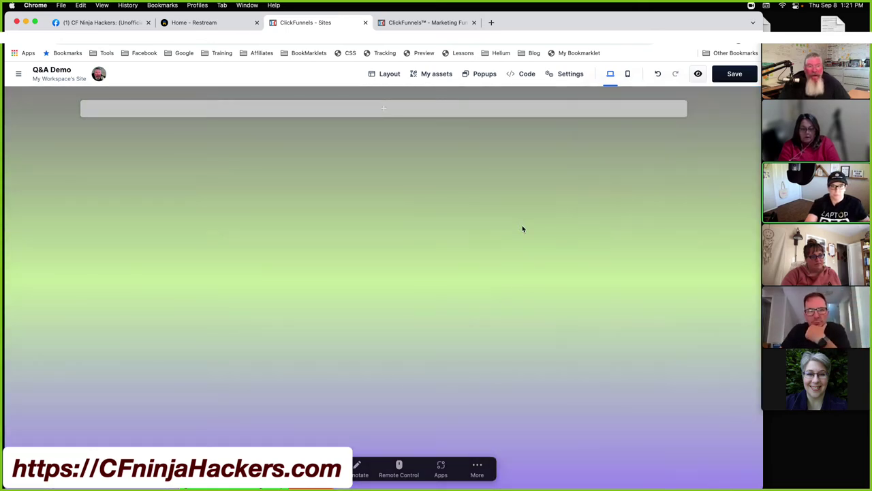
Step: Set the gallery photo of the man speaking on stage as the page background image and give it the Full Center style
left_click(566, 75)
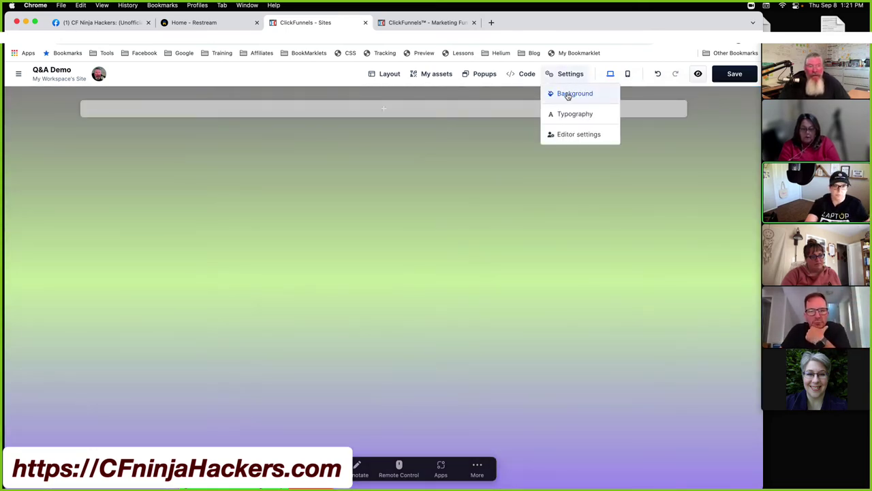
left_click(567, 93)
left_click(747, 139)
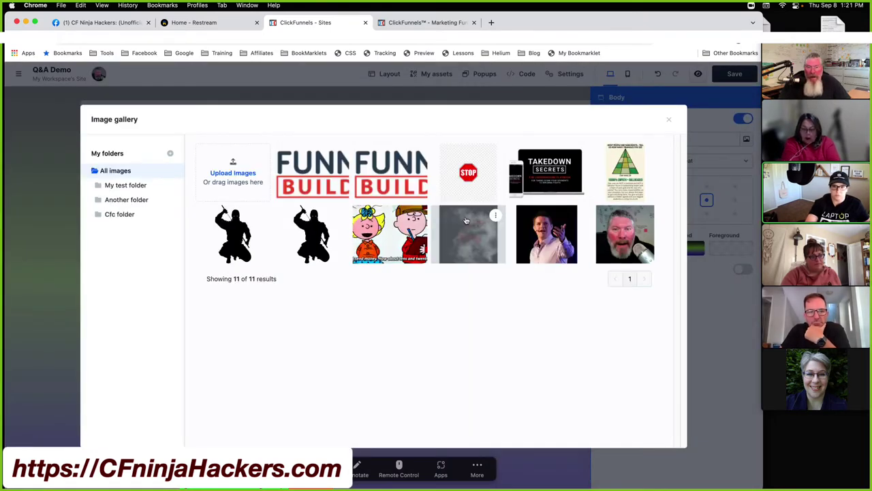
left_click(552, 243)
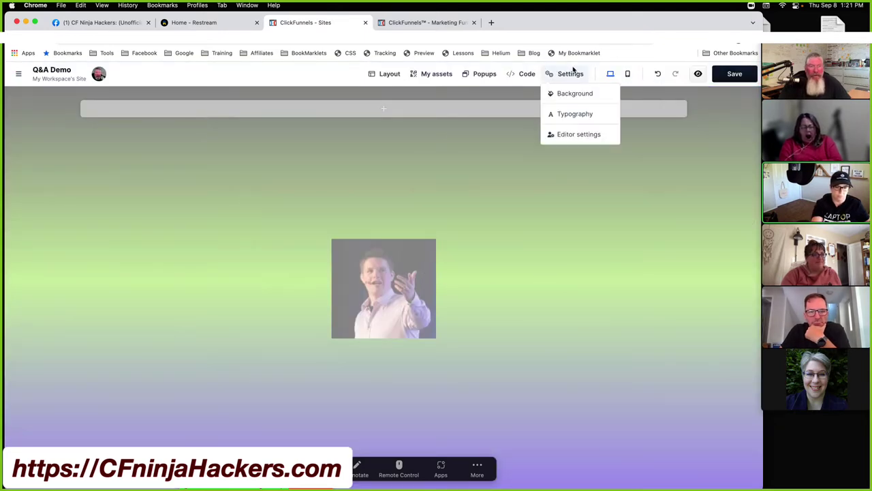
mouse_move(566, 75)
left_click(563, 94)
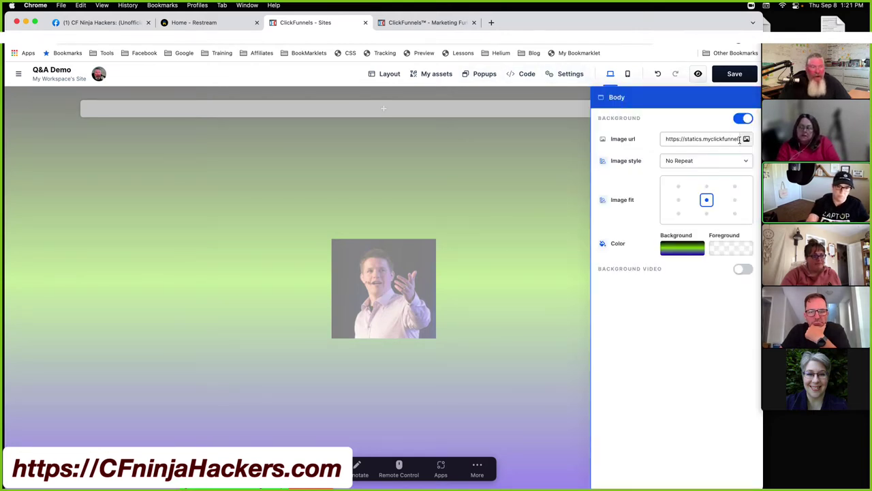
left_click(709, 161)
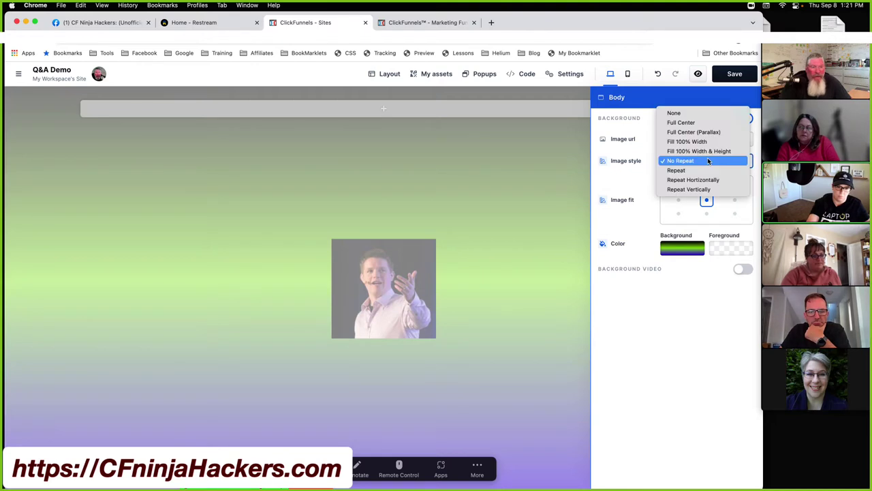
left_click(684, 124)
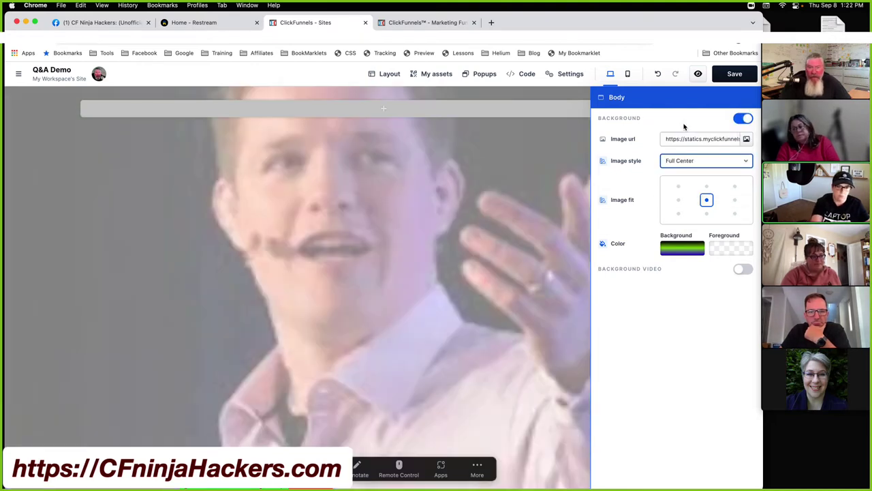
Step: Adjust the white foreground color over the background photo to 50% alpha
left_click(724, 250)
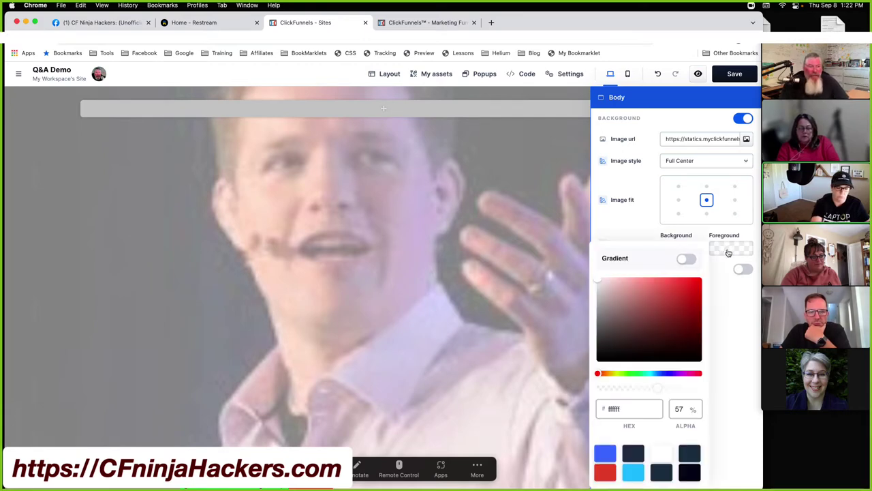
mouse_move(658, 391)
left_mouse_down()
mouse_move(605, 393)
mouse_move(673, 388)
mouse_move(653, 390)
left_mouse_up()
mouse_move(638, 393)
left_mouse_down()
mouse_move(670, 390)
mouse_move(651, 391)
left_mouse_up()
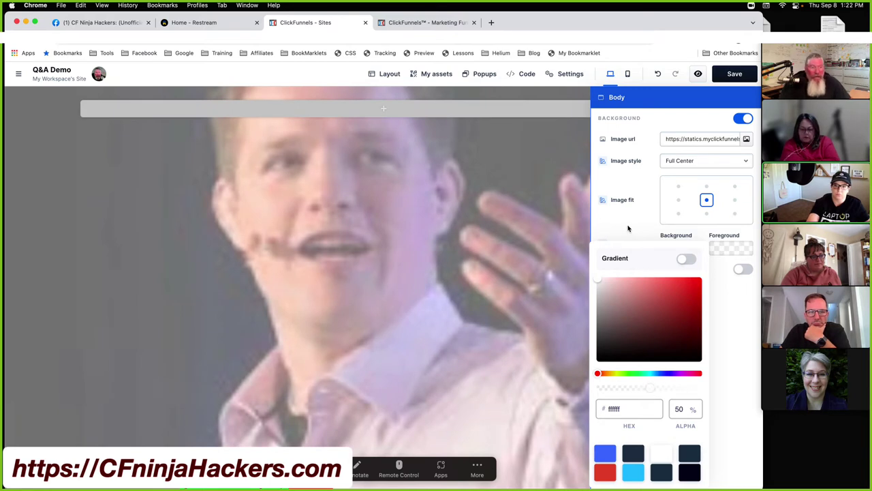
Step: Try a vertical black-to-white foreground gradient over the photo, and turn off the page background
left_click(686, 259)
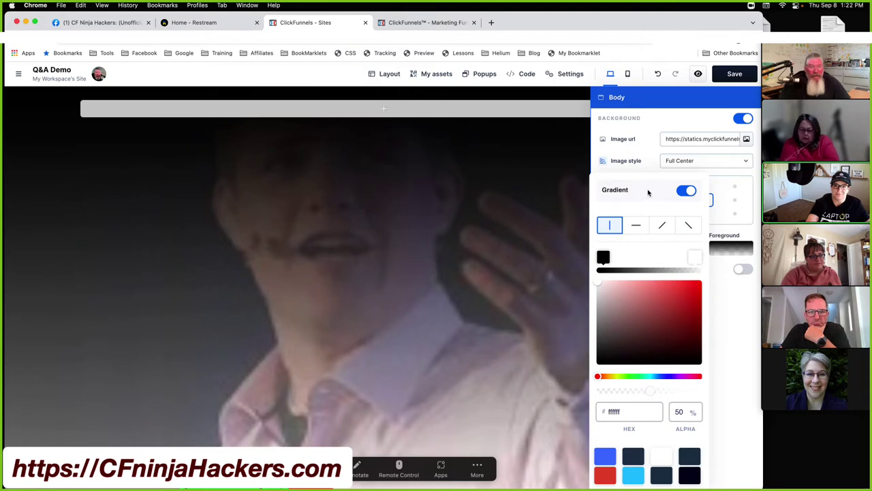
left_click(721, 331)
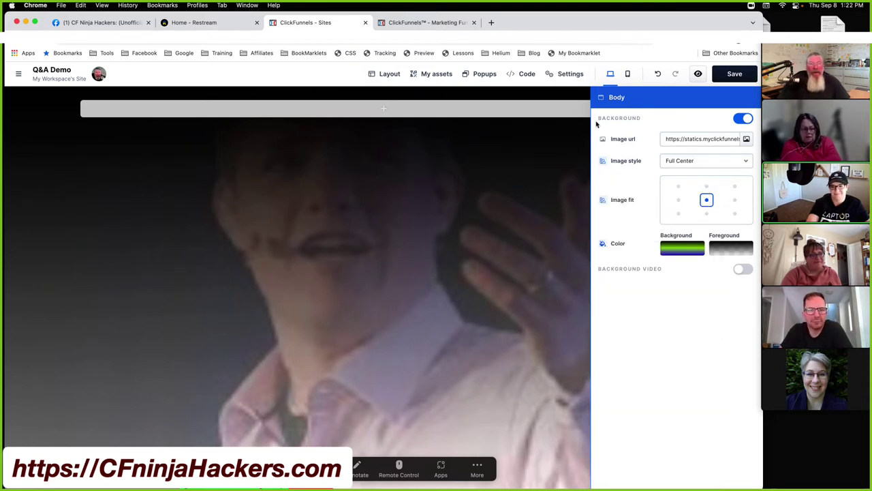
left_click(741, 120)
Step: Browse the content fonts available in the typography settings, from the custom and sans-serif groups through the monospace group
left_click(566, 73)
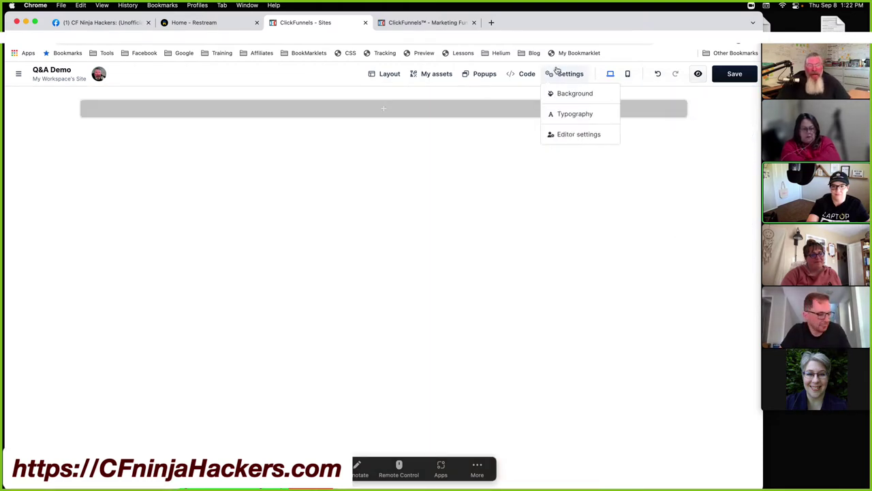
left_click(564, 115)
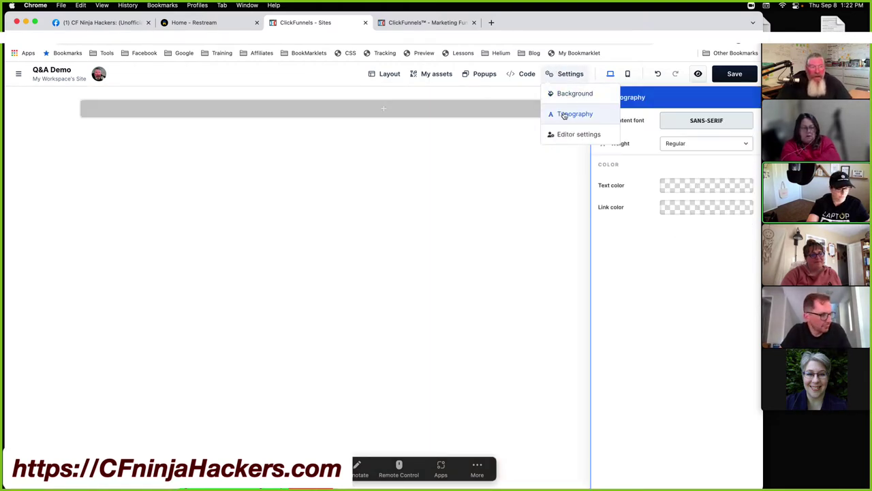
left_click(710, 123)
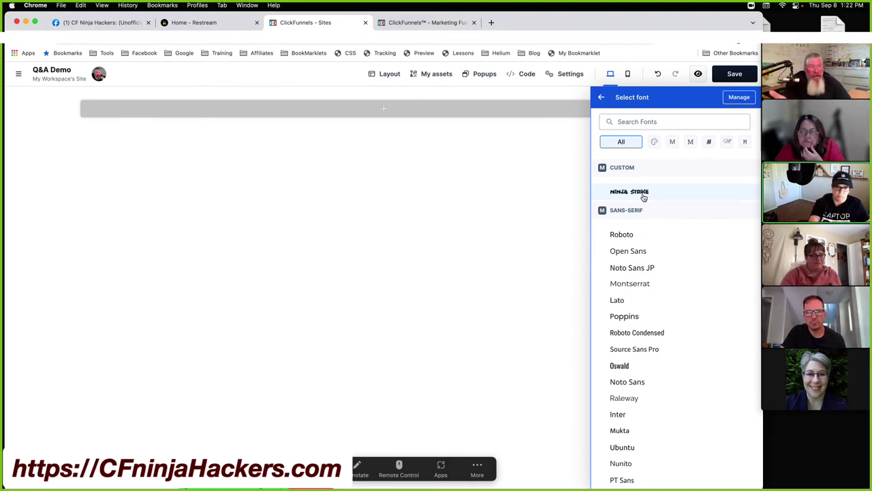
scroll(656, 251, "down", 15)
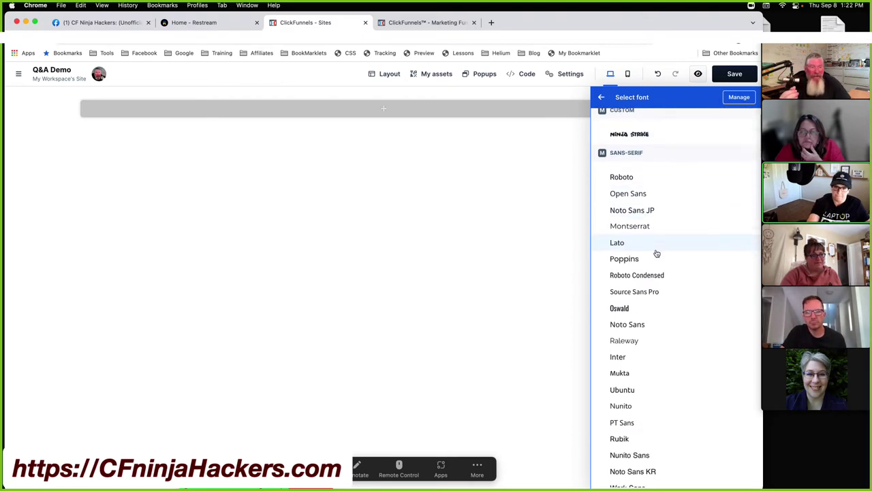
scroll(656, 252, "down", 20)
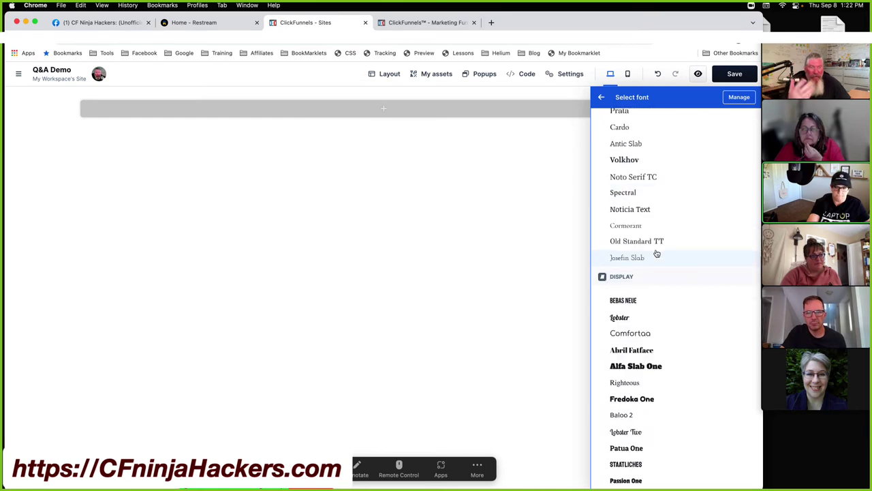
scroll(656, 253, "down", 20)
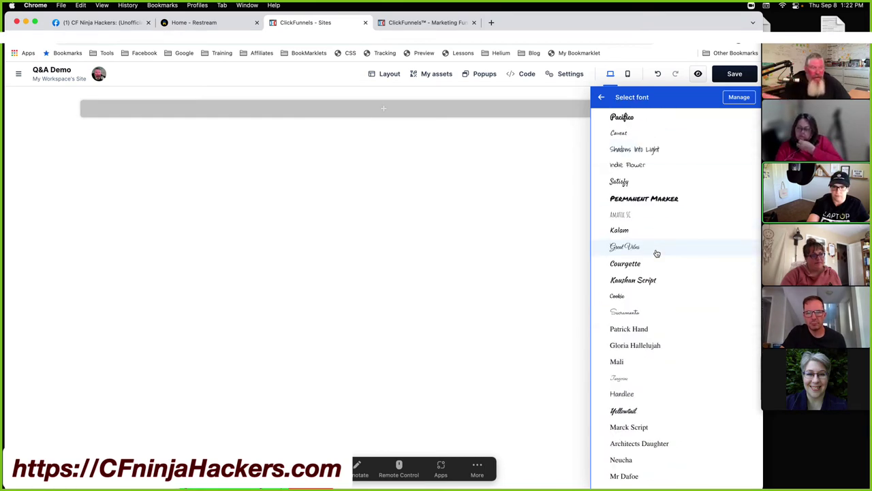
scroll(656, 253, "down", 5)
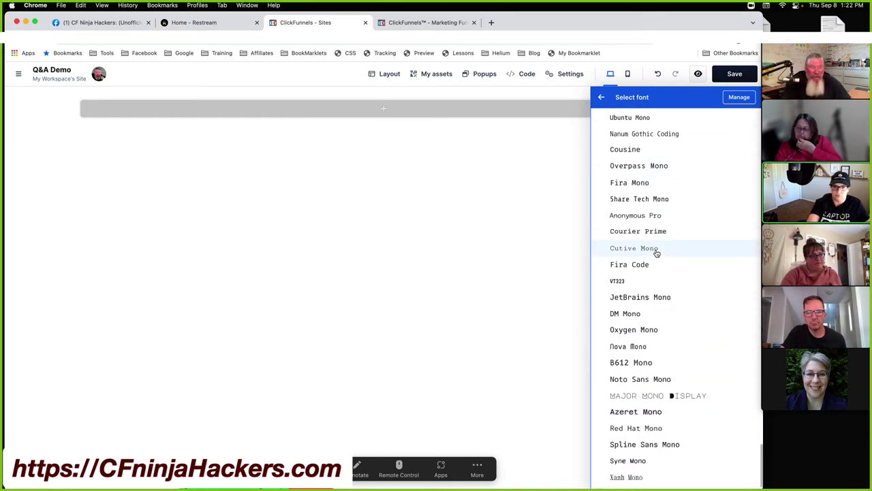
scroll(656, 252, "up", 10)
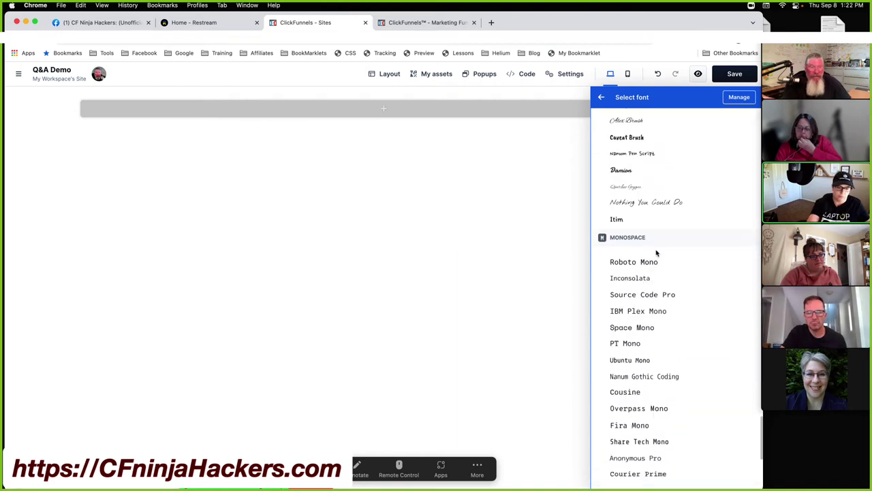
scroll(656, 253, "up", 20)
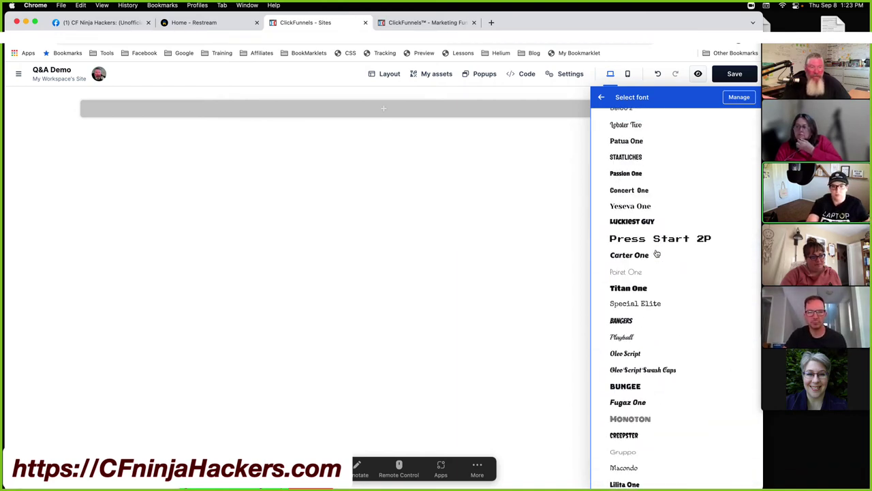
left_click(529, 178)
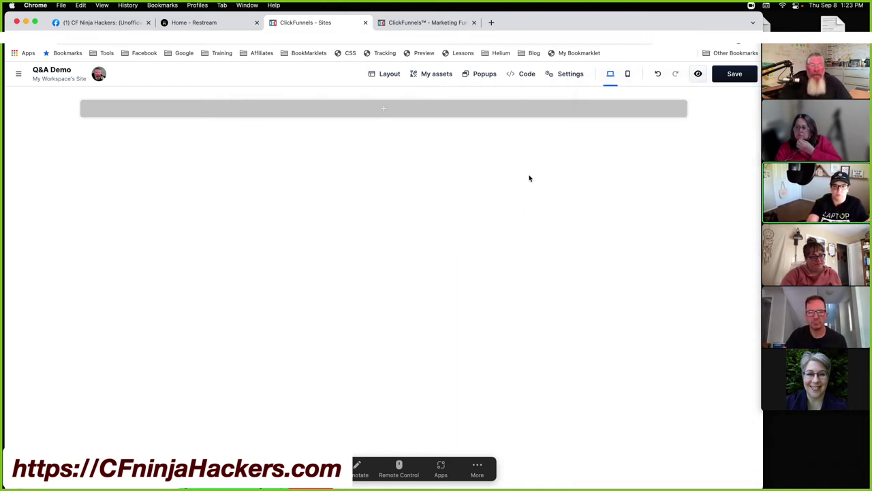
Step: Review the editor settings, covering the hover settings and the experimental sections and collections behavior options
left_click(565, 74)
left_click(564, 135)
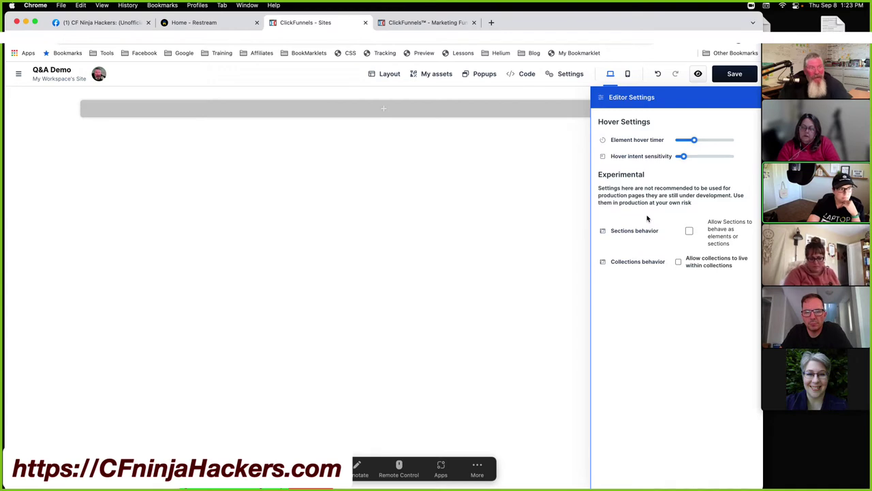
left_click(443, 189)
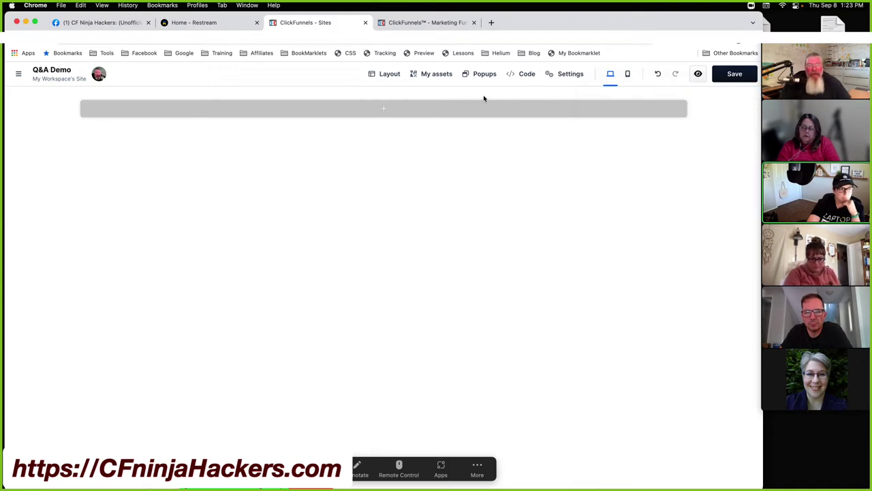
Step: Add the dark Stack 7 section from the section library to the page, and delete it again
left_click(383, 110)
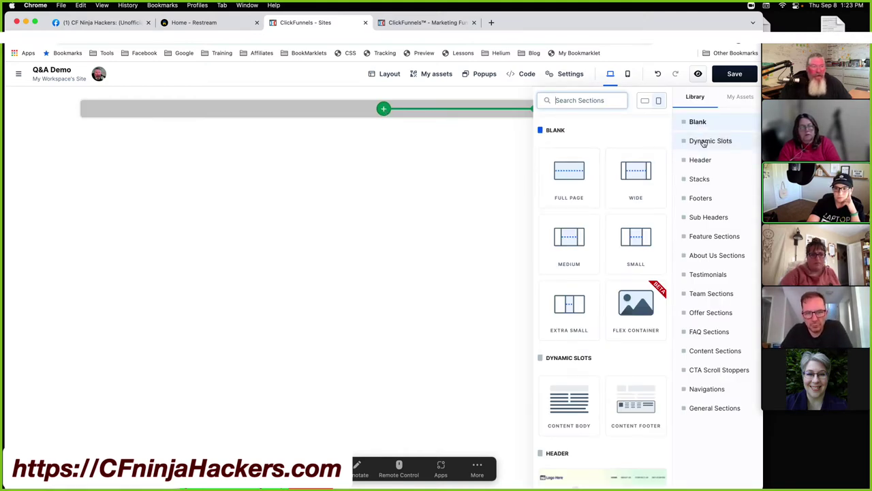
scroll(636, 187, "down", 10)
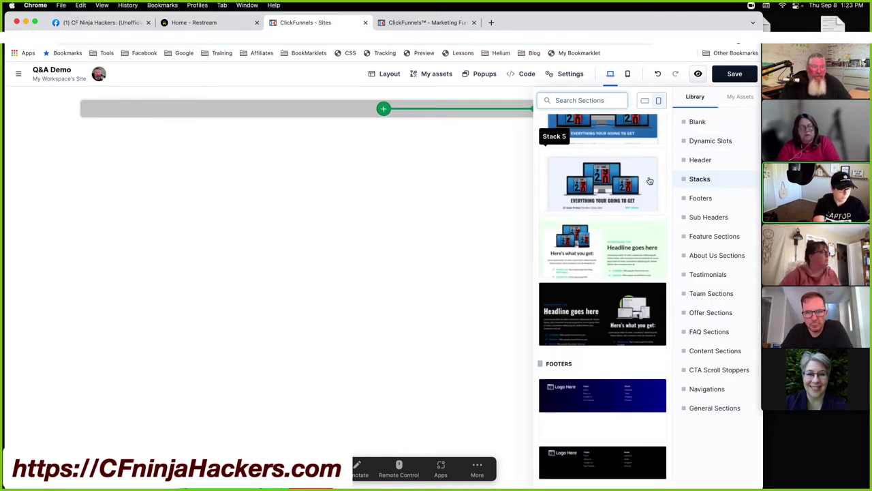
scroll(648, 179, "down", 4)
scroll(623, 186, "down", 2)
scroll(606, 218, "up", 5)
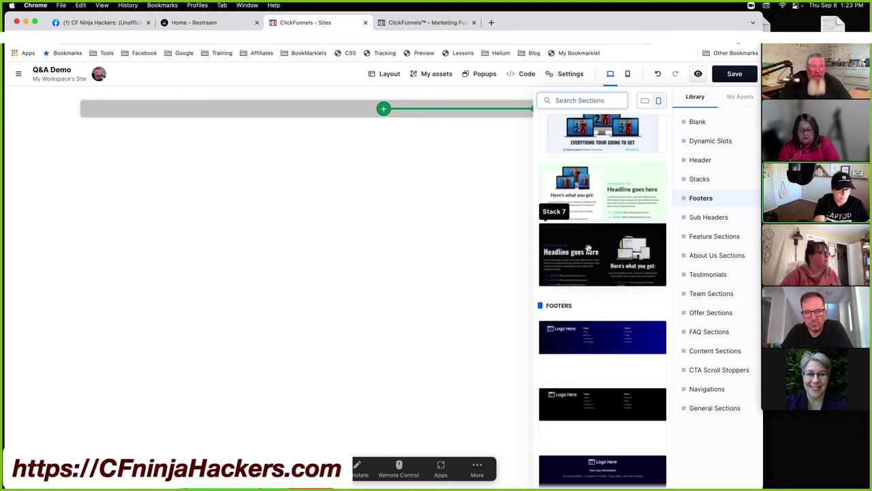
left_click(588, 247)
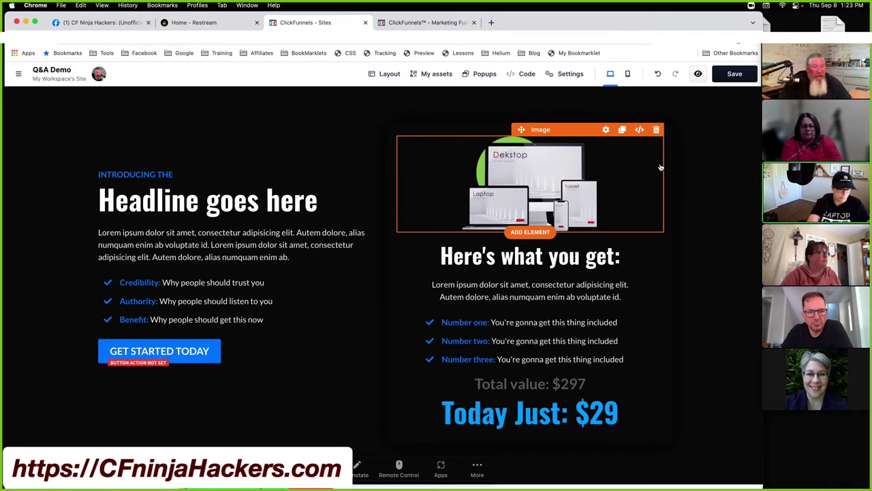
left_click(752, 93)
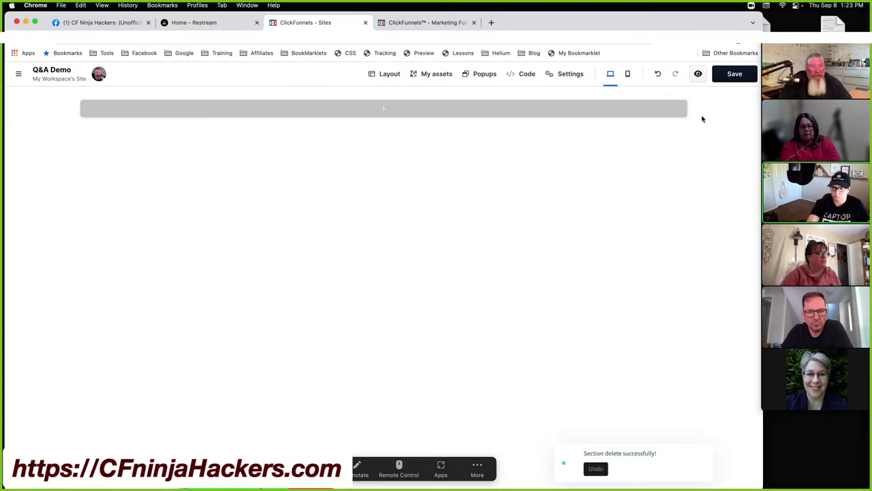
Step: Add a blank Full Page section containing a two-column row to the empty page
left_click(401, 111)
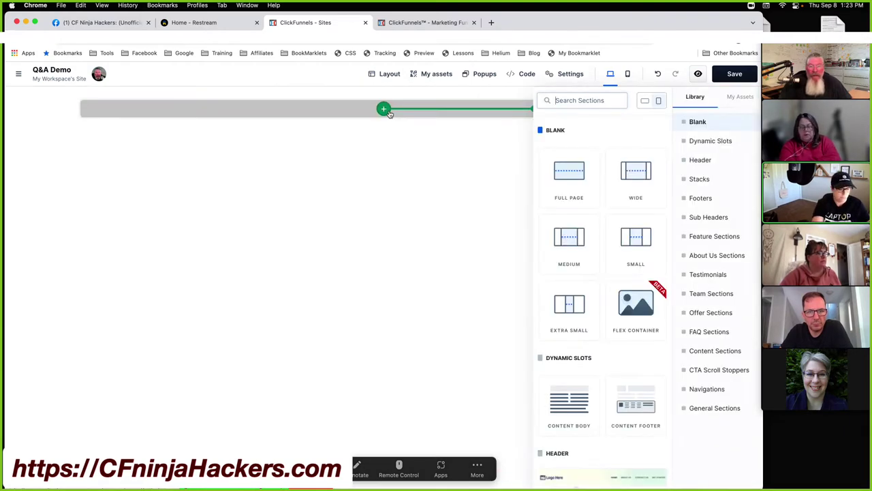
left_click(572, 168)
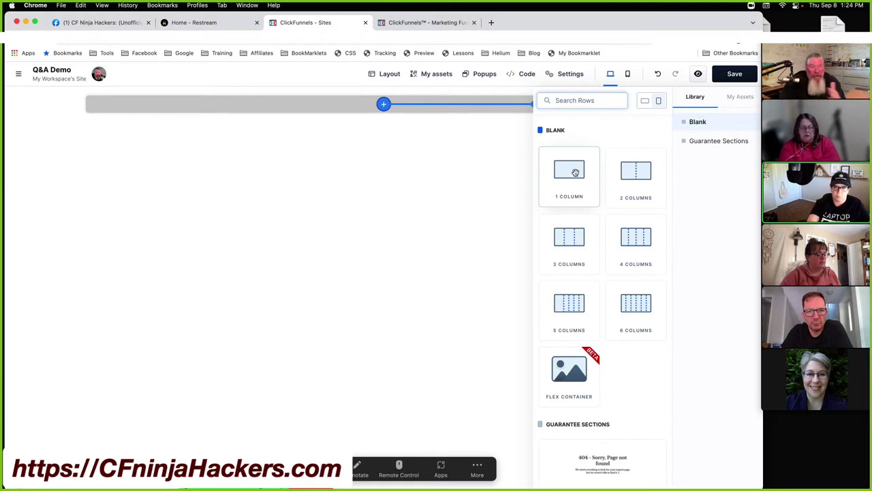
left_click(624, 174)
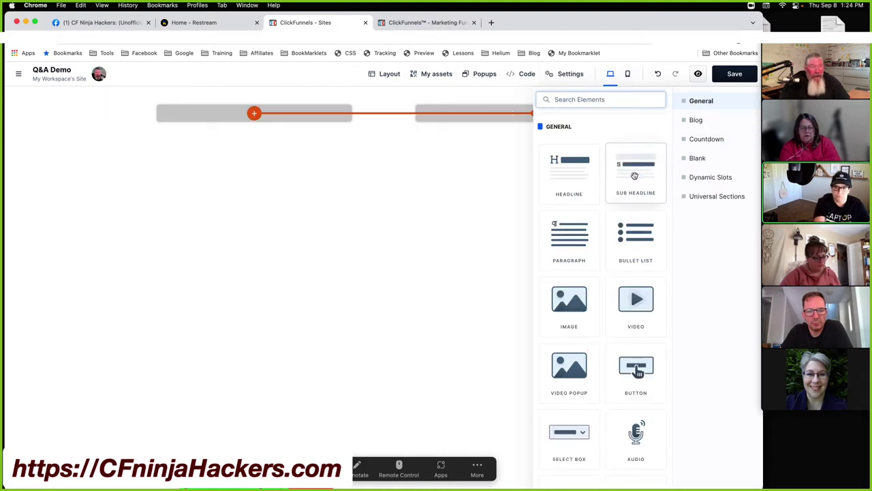
Step: Insert four Headline elements one below another in the first column of the row
left_click(570, 180)
left_click(570, 179)
left_click(570, 180)
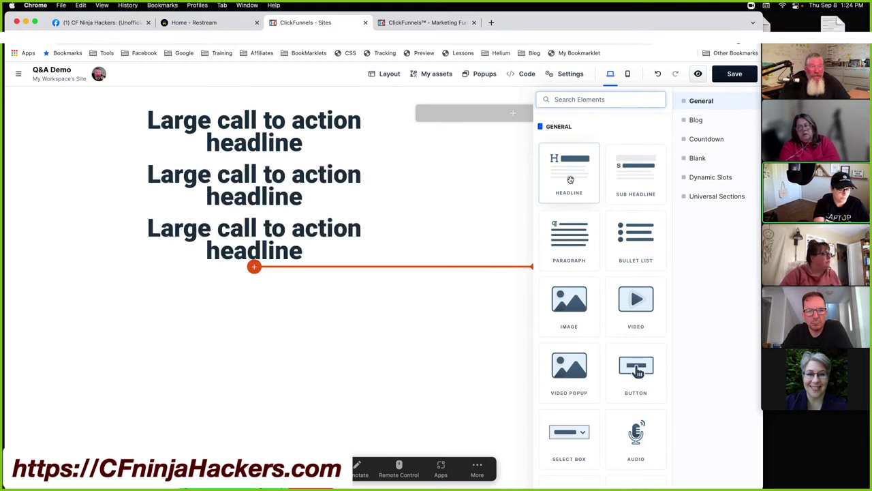
left_click(570, 180)
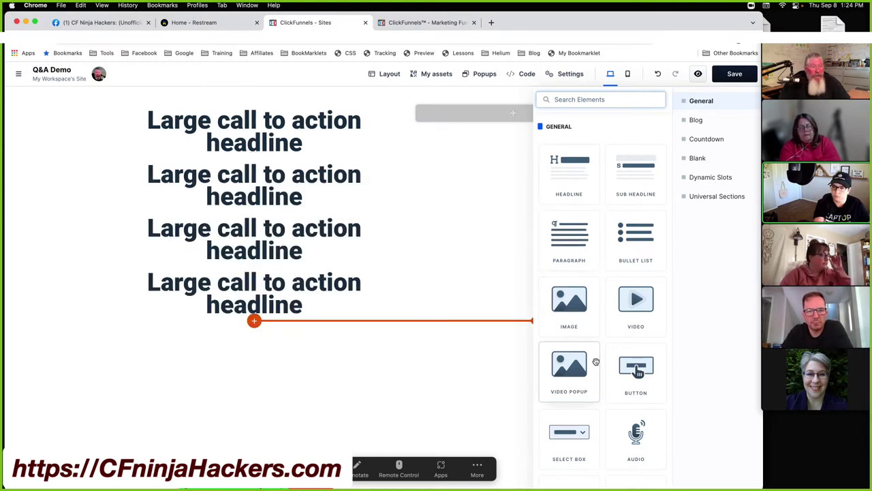
Step: Delete the three lower Headline elements from the first column, keeping only the top one
left_click(486, 337)
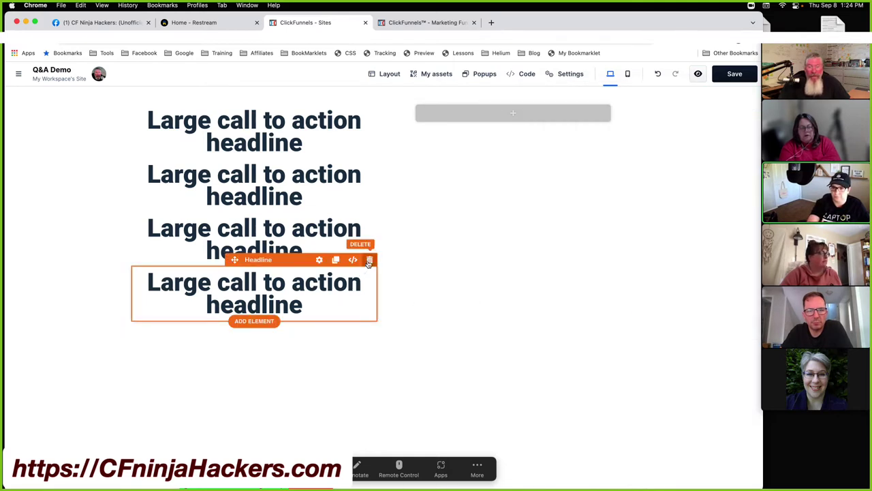
left_click(369, 262)
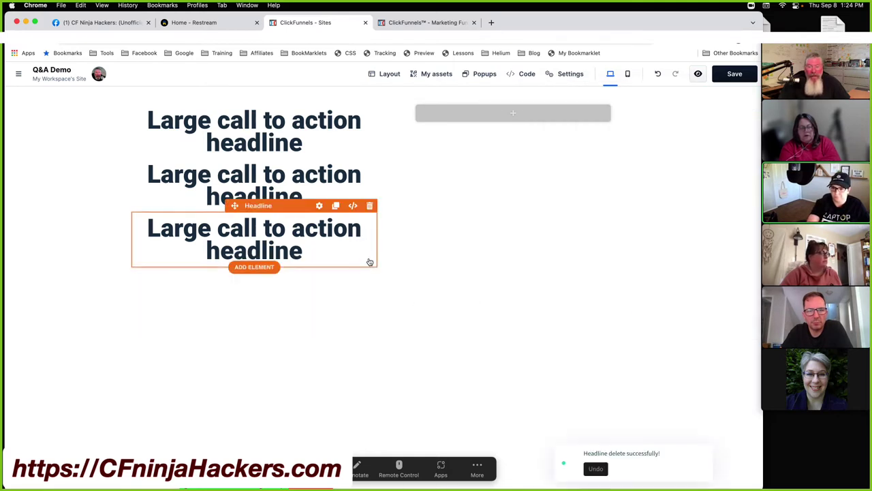
left_click(370, 207)
left_click(370, 151)
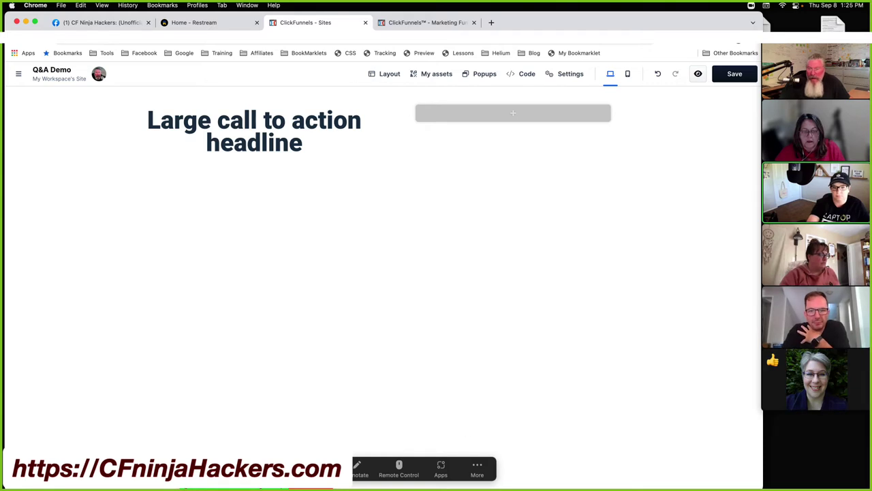
Step: Switch to the Zoom meeting chat, set its recipient to Everyone in Meeting, and close the chat window
key("super+shift+h")
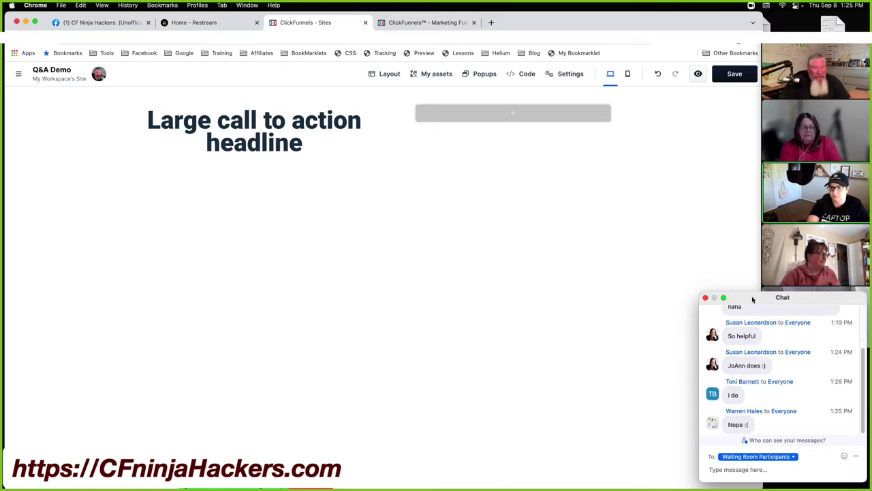
left_click_drag(753, 298, 782, 312)
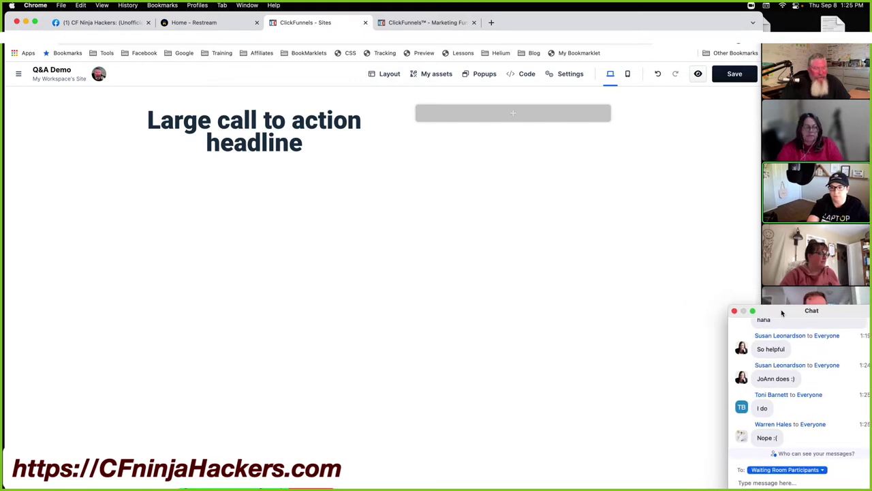
left_click(789, 470)
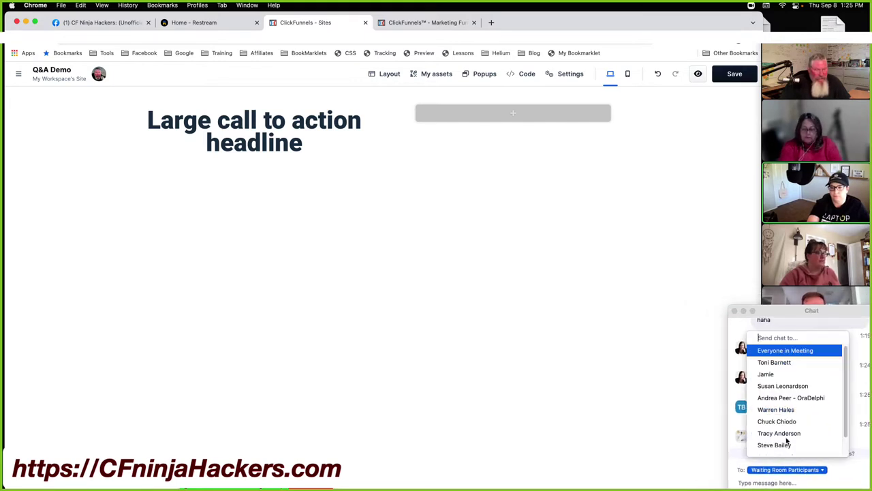
left_click(778, 352)
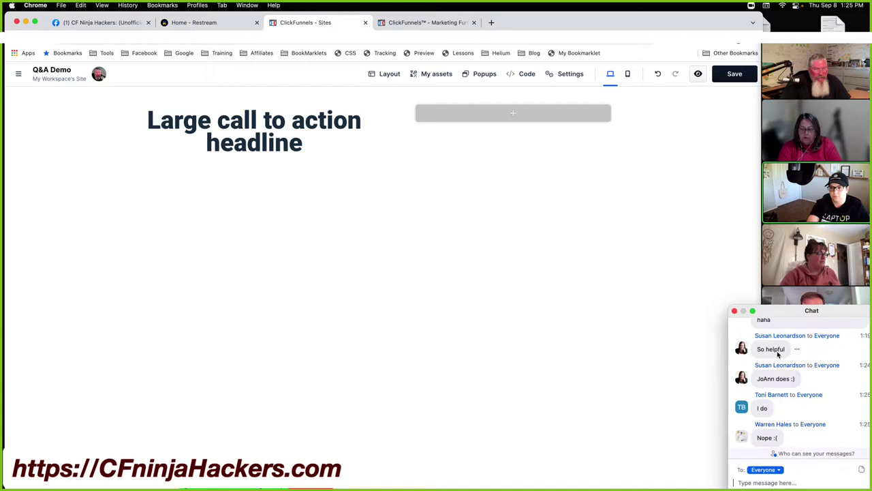
left_click(793, 481)
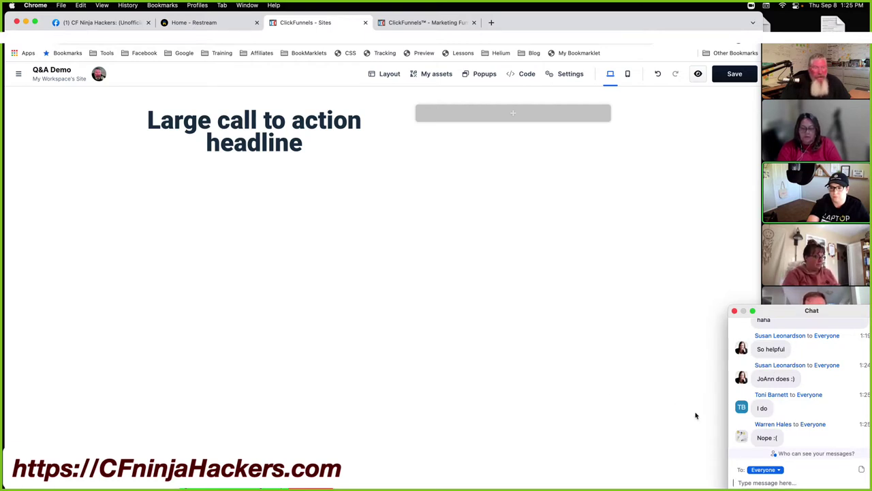
left_click(735, 311)
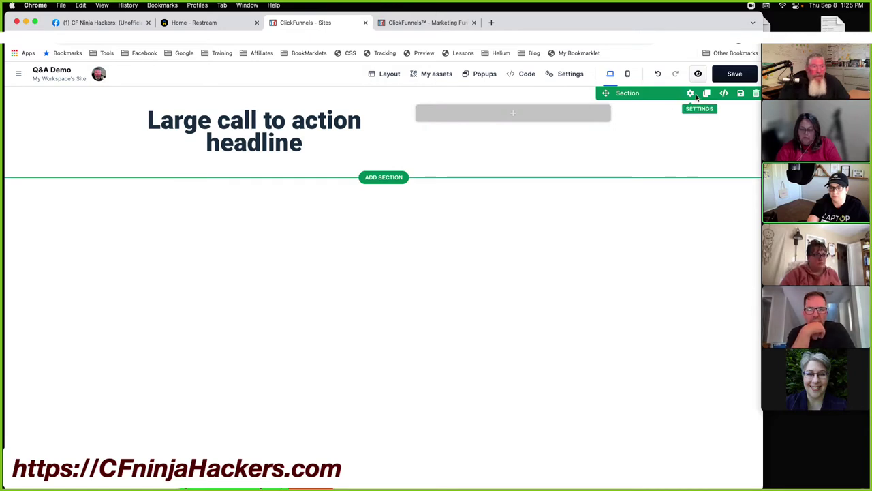
Step: In the classic ClickFunnels editor, add a new section with a two-column row and insert a Headline in the second column
left_click(426, 25)
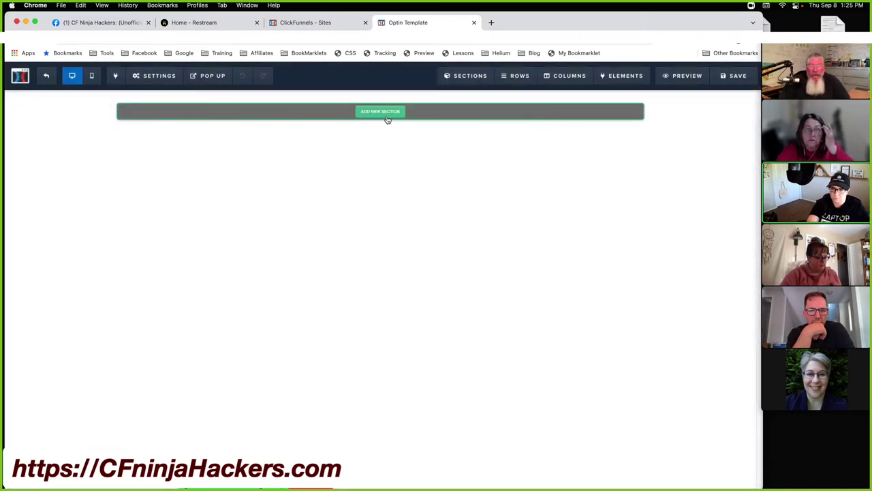
left_click(381, 120)
left_click(582, 114)
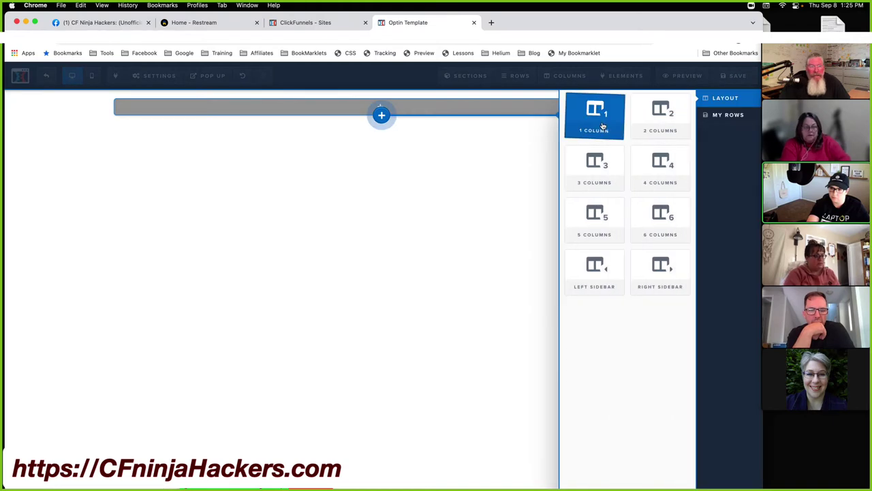
left_click(661, 114)
left_click(497, 118)
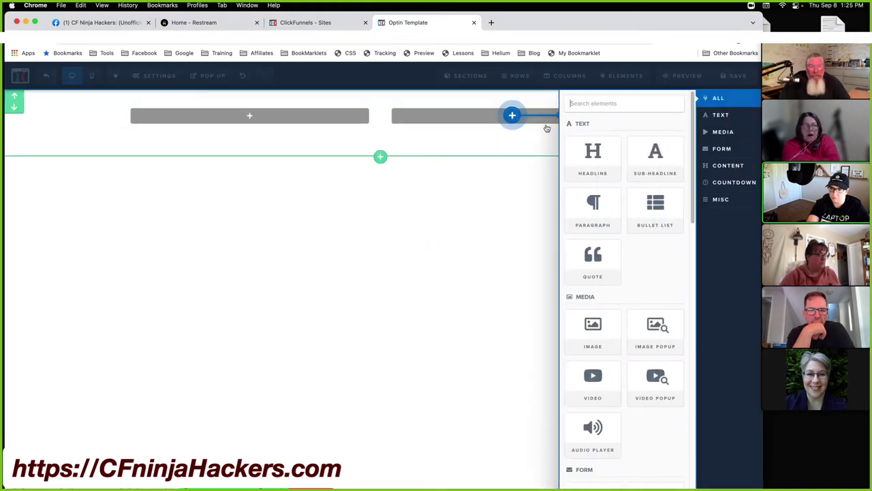
left_click(599, 149)
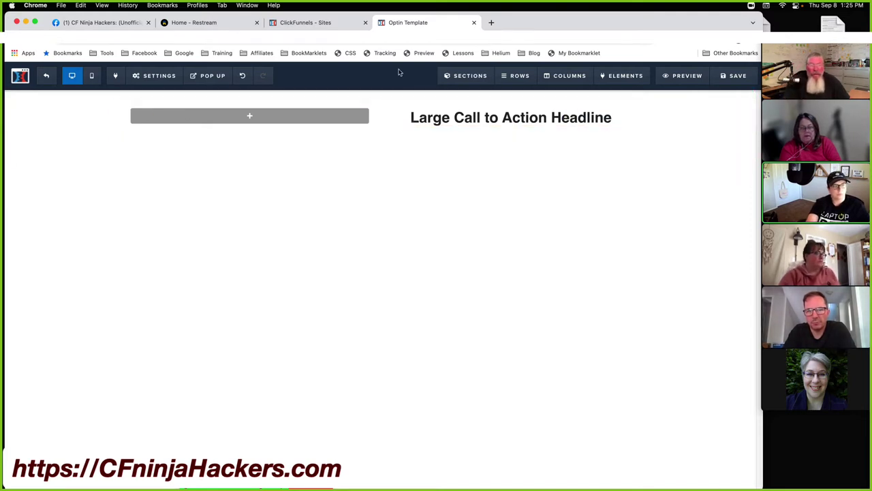
Step: Return to the ClickFunnels 2.0 Q&A Demo page and examine the section's settings
left_click(305, 23)
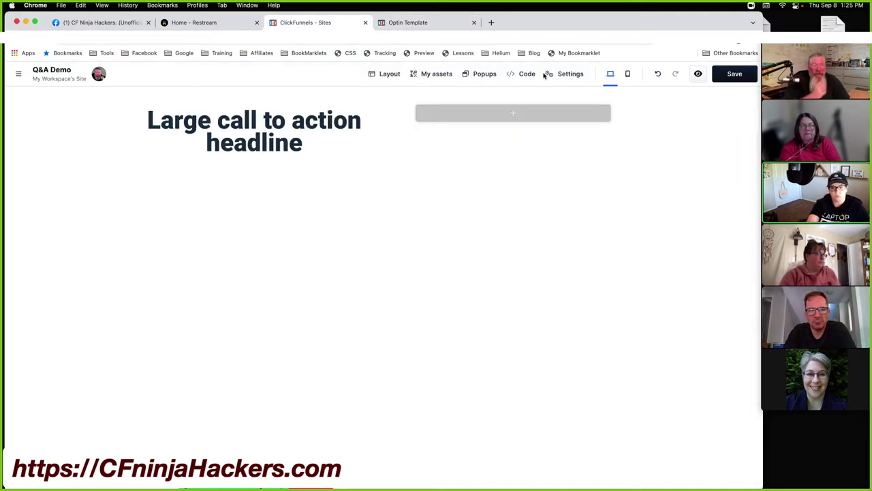
left_click(655, 113)
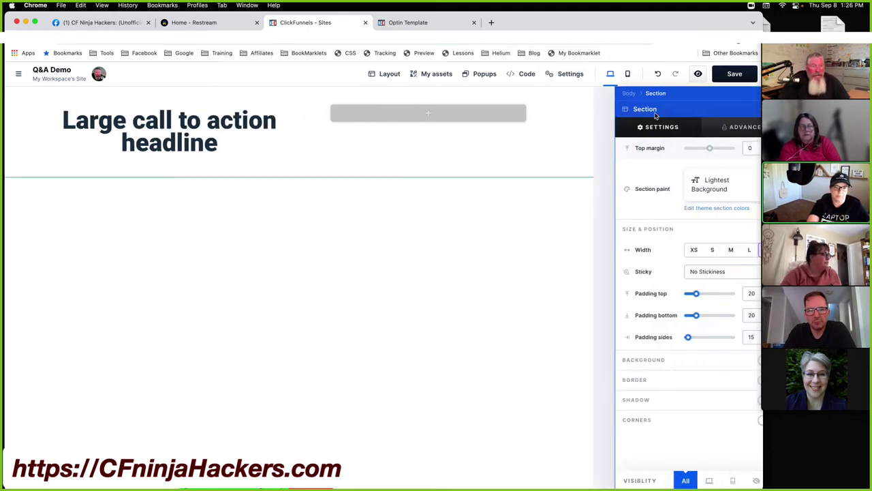
left_click(504, 156)
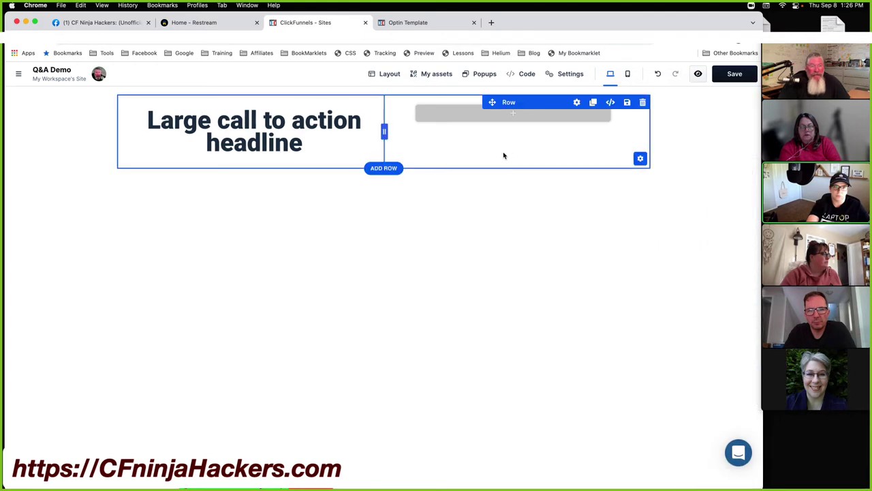
left_click(659, 129)
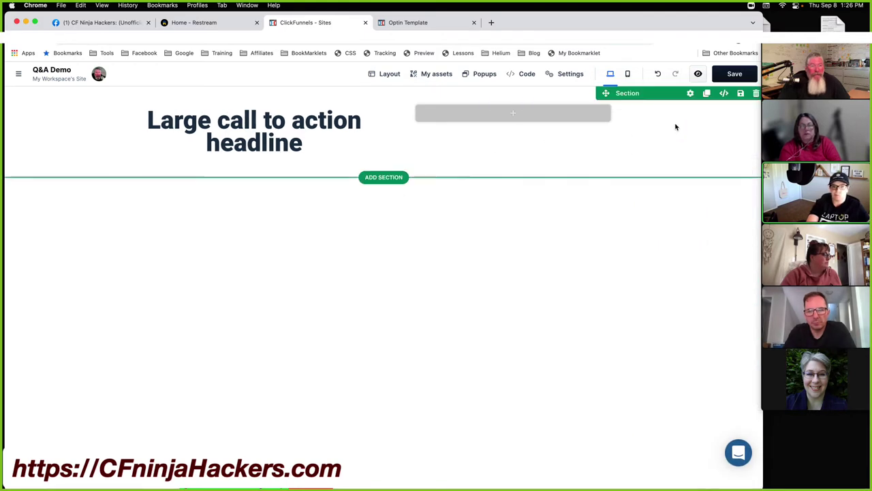
left_click(656, 164)
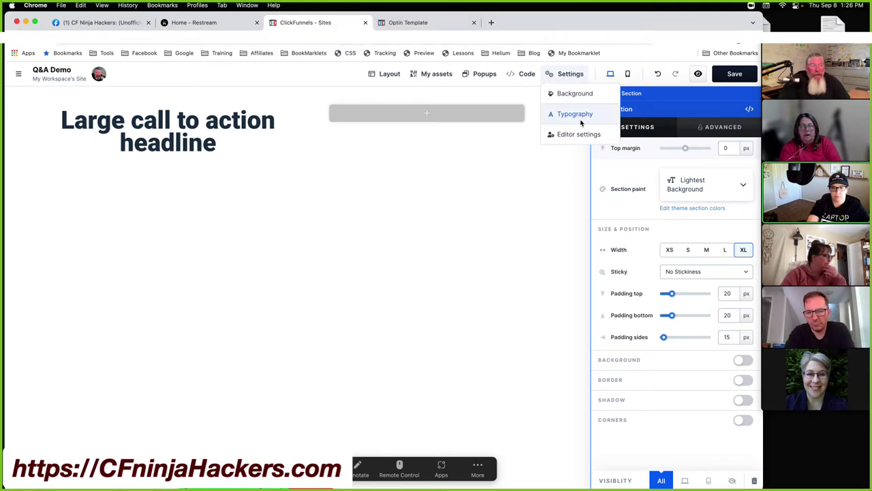
left_click(564, 171)
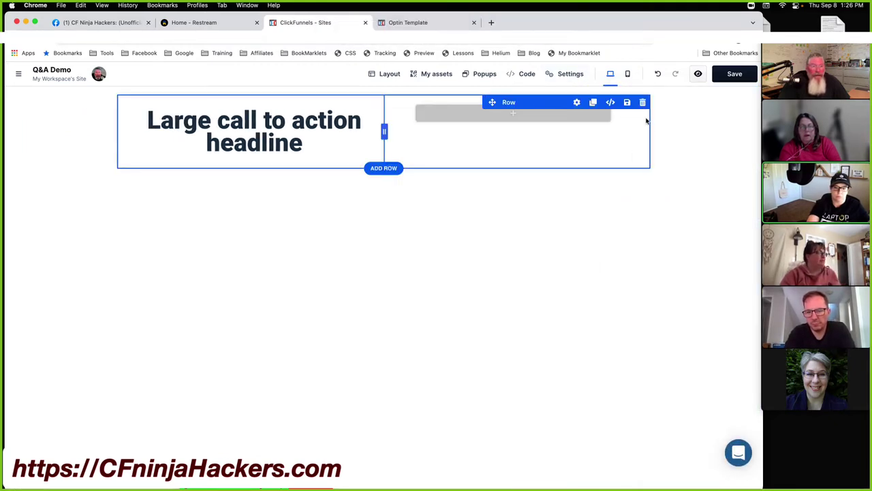
Step: Examine the settings of the two-column row, covering its margin, width and padding
left_click(647, 115)
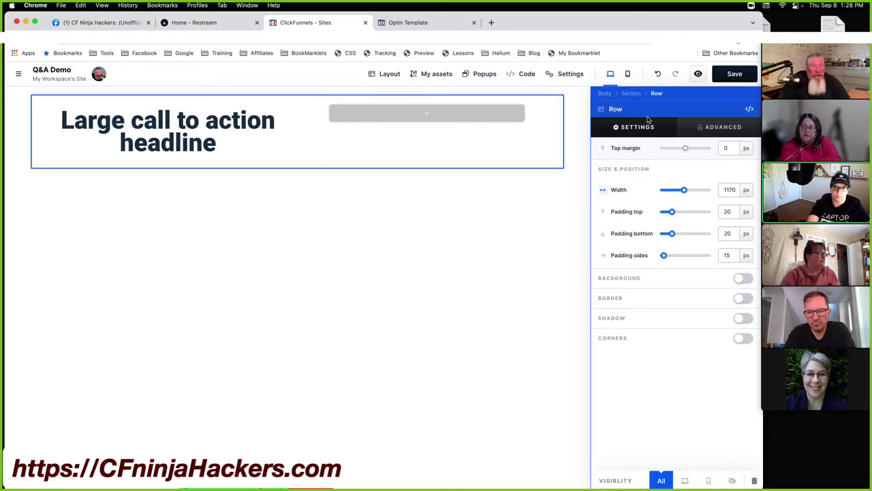
left_click(543, 145)
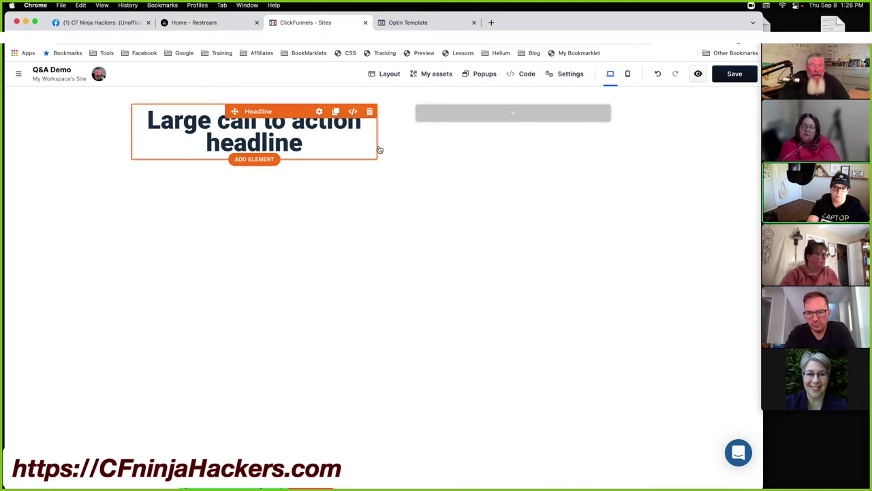
left_click(607, 156)
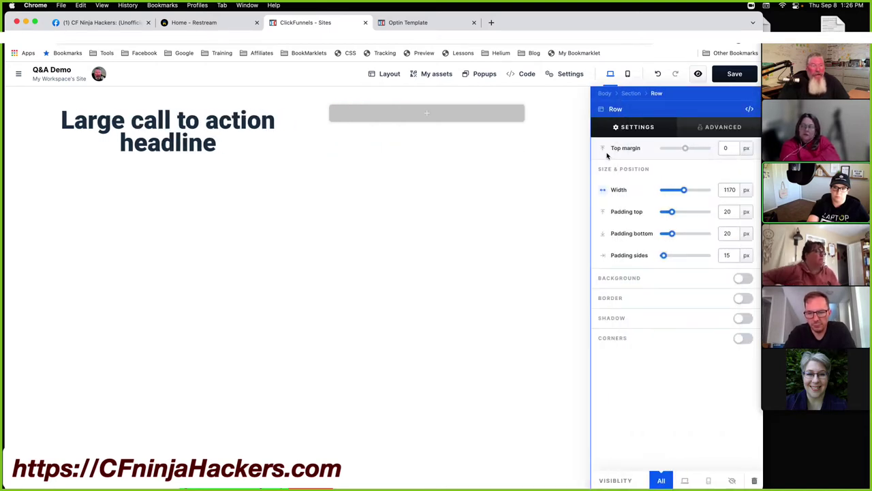
left_click(492, 156)
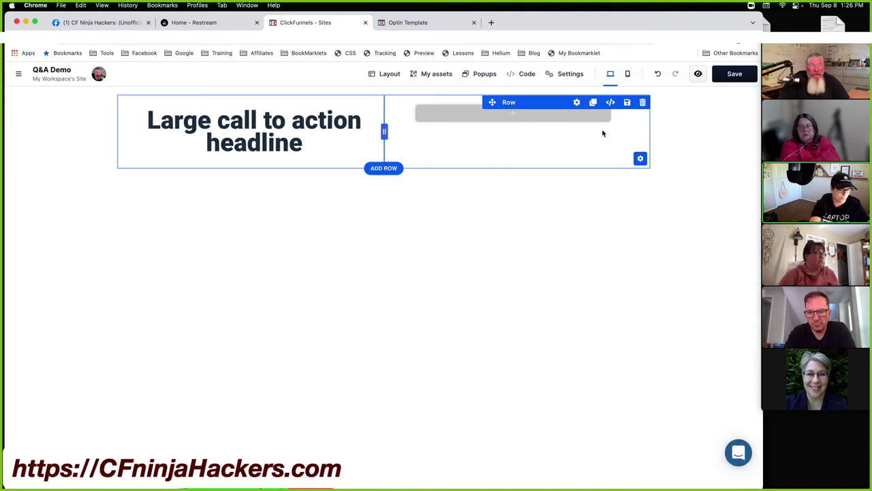
Step: Examine the second column's own settings, covering its padding and side margins
left_click(640, 158)
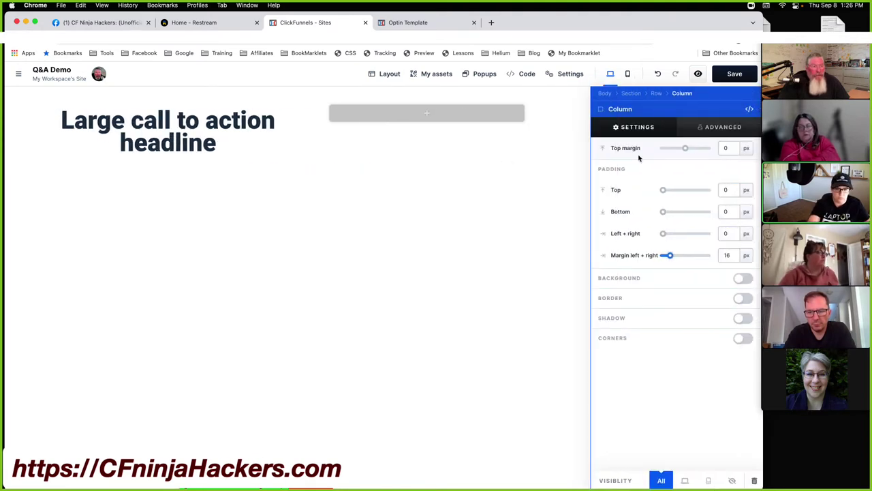
left_click(511, 144)
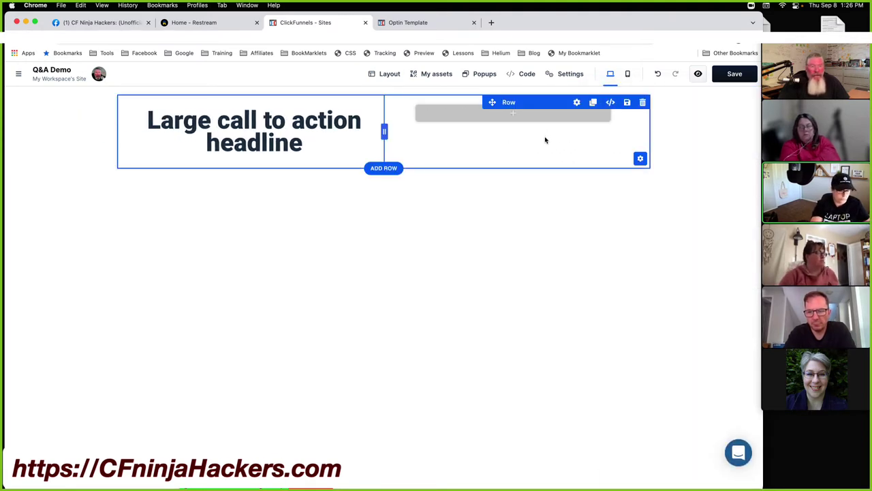
left_click(545, 140)
left_click(538, 140)
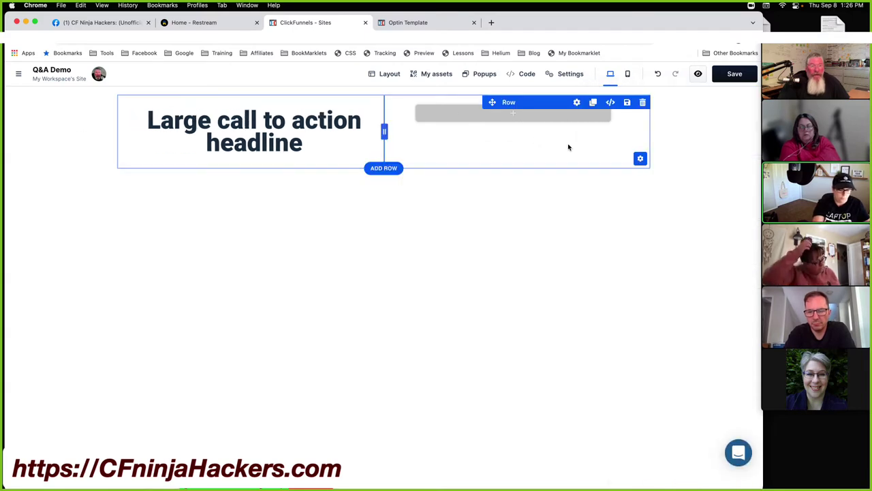
left_click(640, 158)
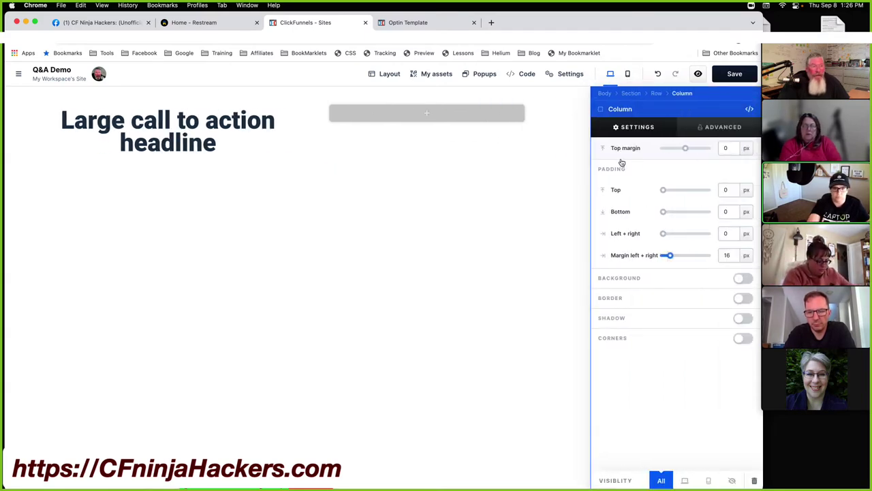
left_click(545, 152)
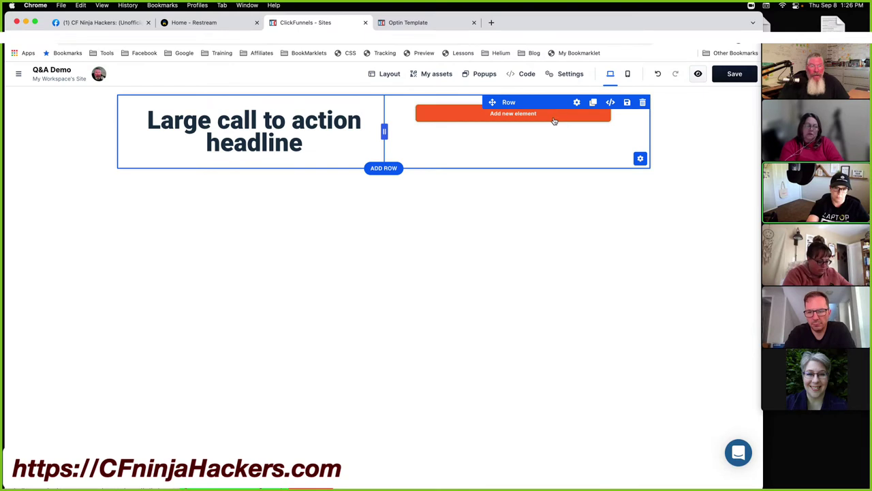
Step: Check the headline's inline text formatting options, and insert an Image element in the empty second column
left_click(321, 130)
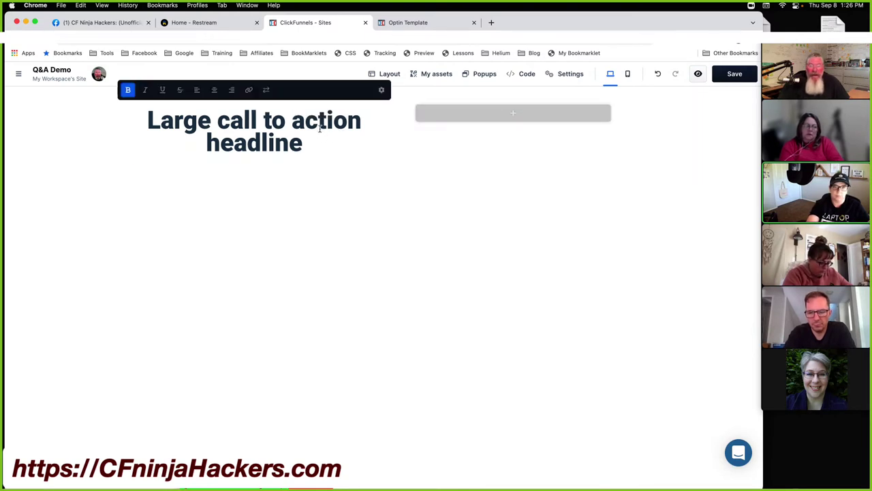
left_click(380, 91)
left_click(444, 116)
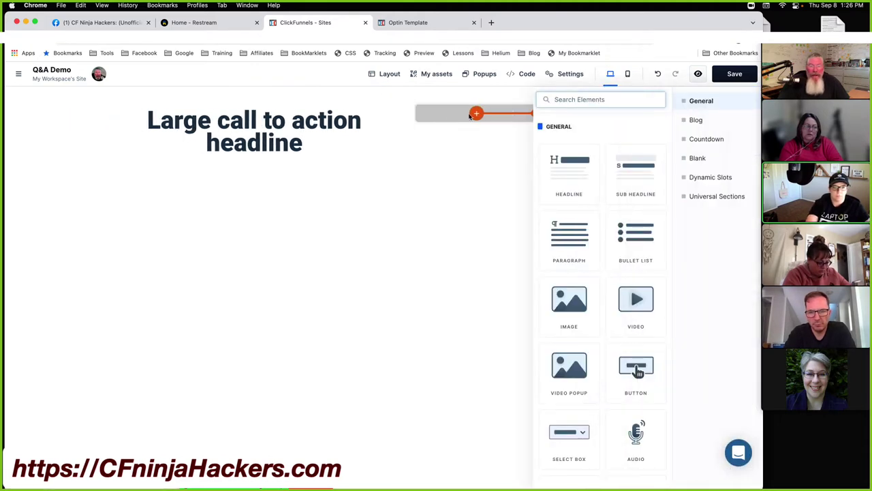
left_click(577, 301)
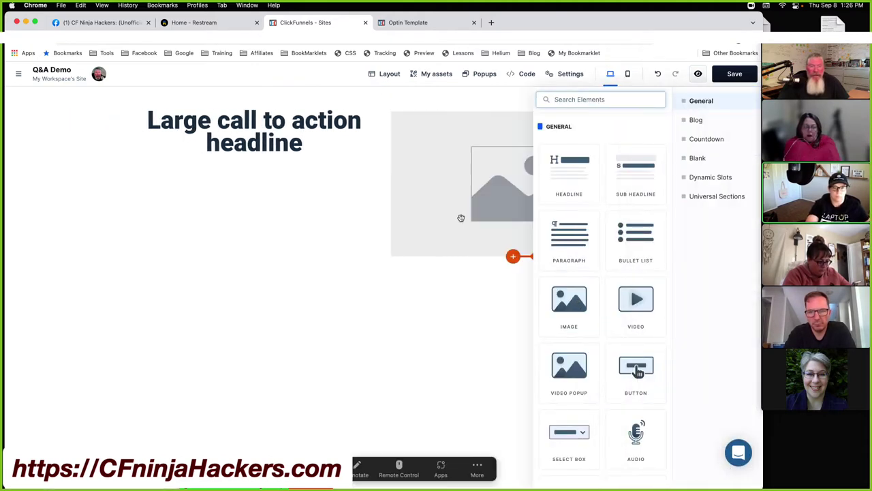
Step: Examine the image's settings, and move up its parent hierarchy through the column, section and body settings
left_click(565, 152)
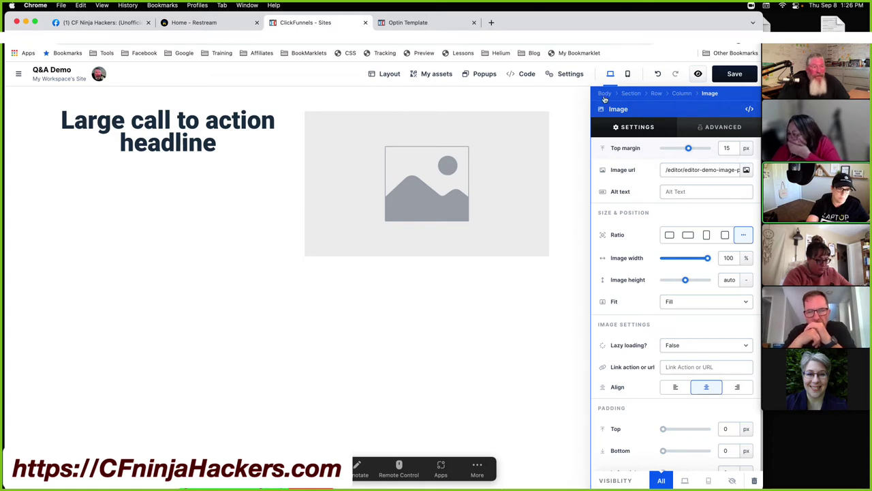
left_click(686, 99)
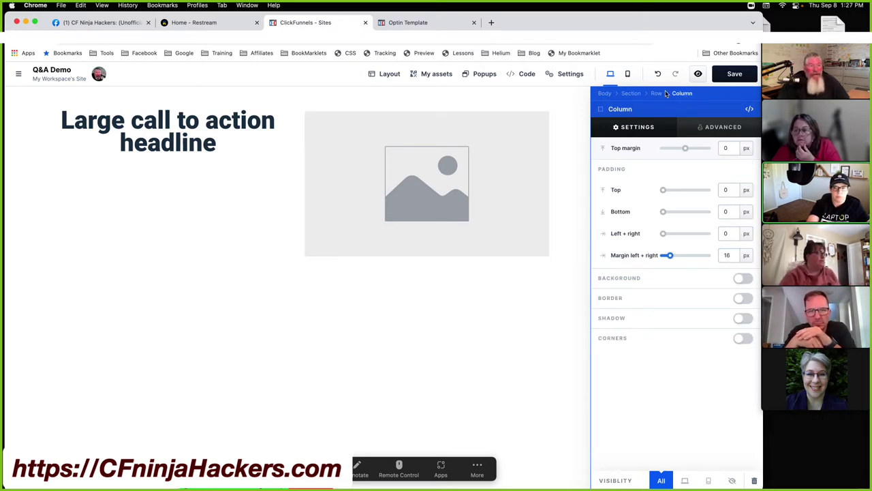
left_click(630, 93)
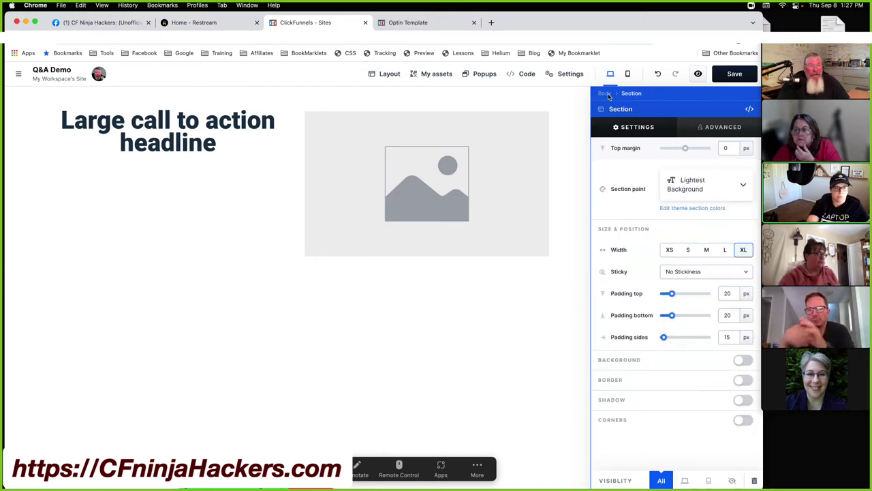
left_click(606, 93)
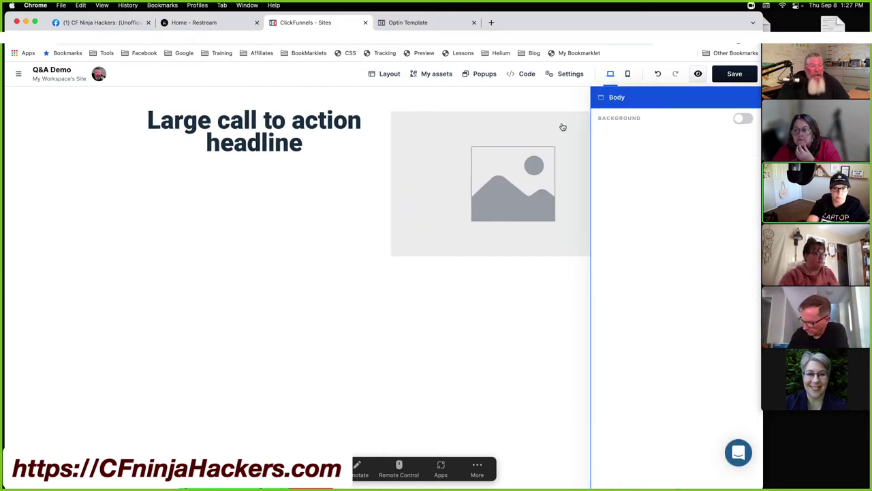
Step: Enable the body's background to examine its image and color options, and disable it again
left_click(741, 120)
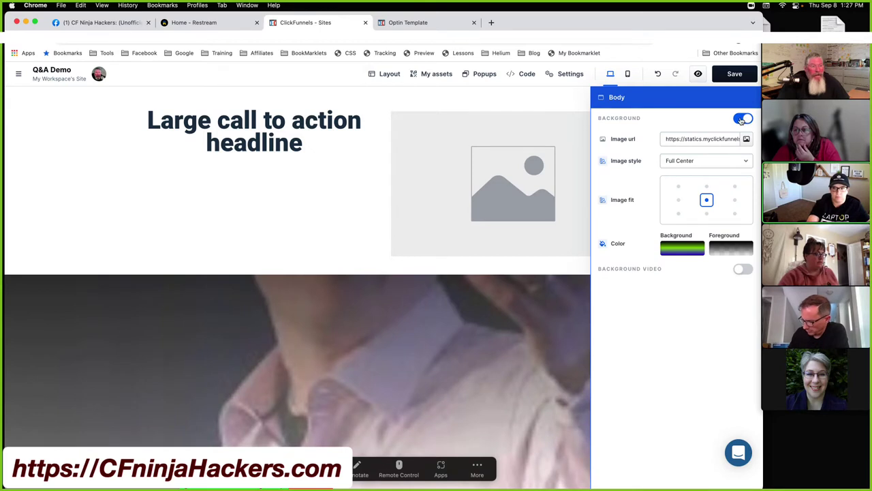
left_click(741, 121)
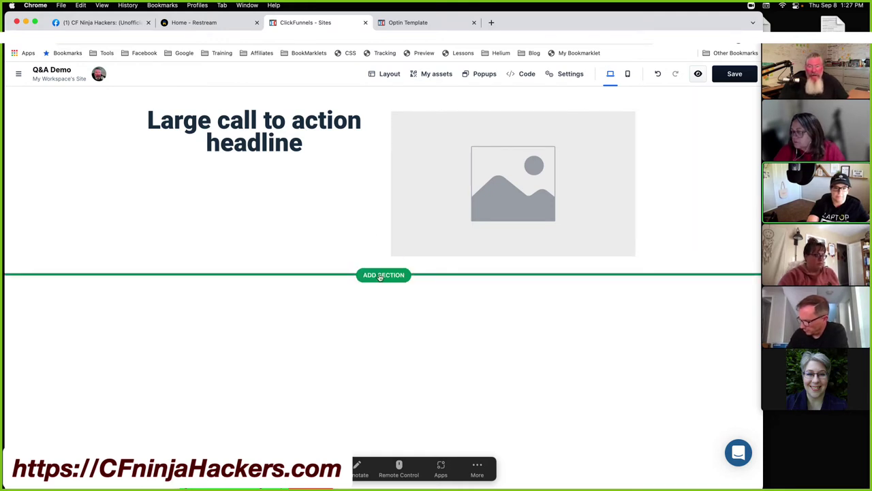
Step: Add a new section below the headline section and place a two-column row in it
left_click(384, 275)
left_click(571, 195)
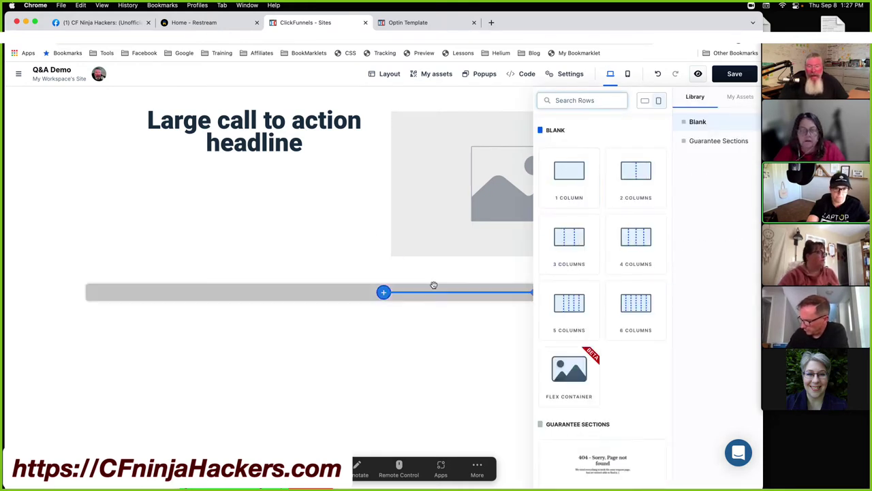
left_click(383, 291)
left_click(383, 292)
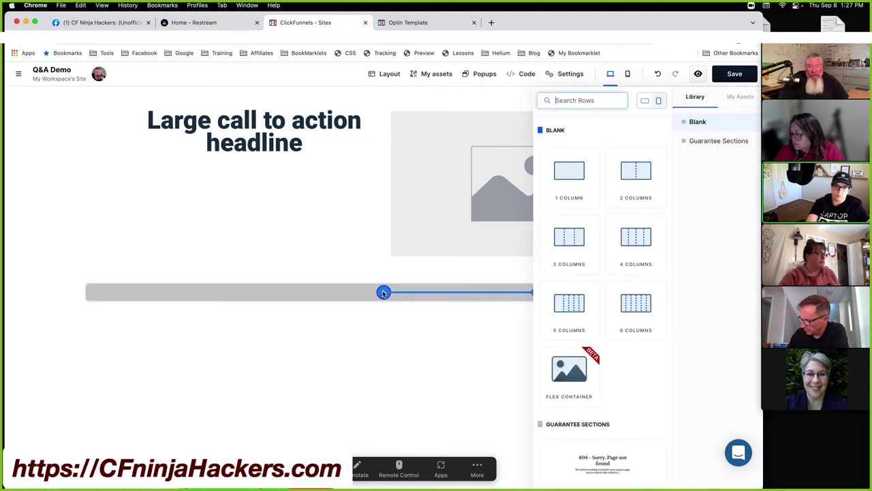
left_click(628, 180)
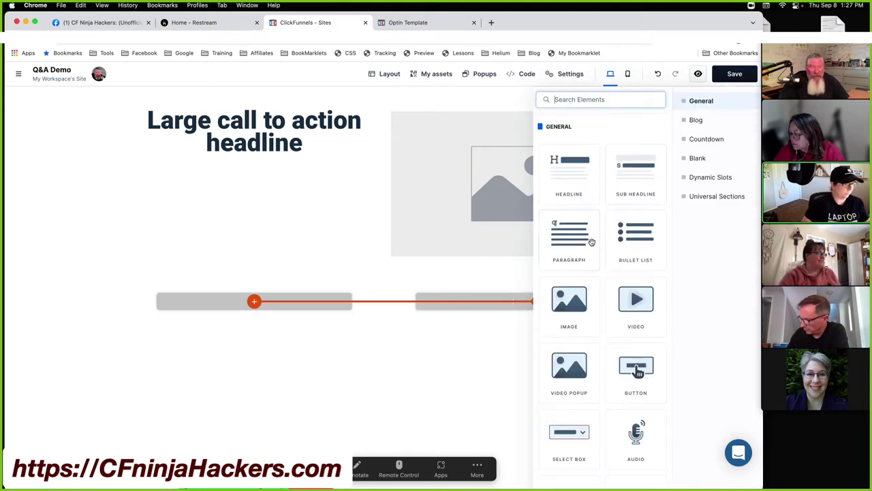
Step: Insert a Paragraph element in the new row's first column and a Video element in its second column
left_click(571, 247)
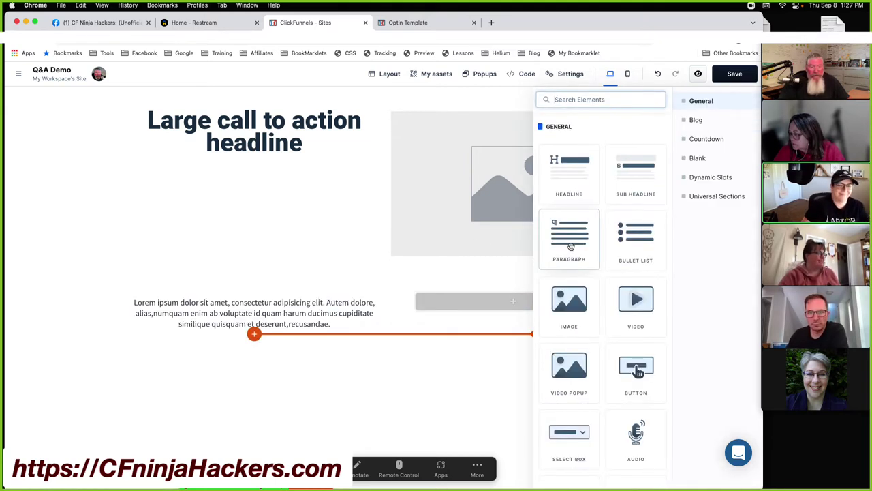
left_click(508, 307)
left_click(509, 308)
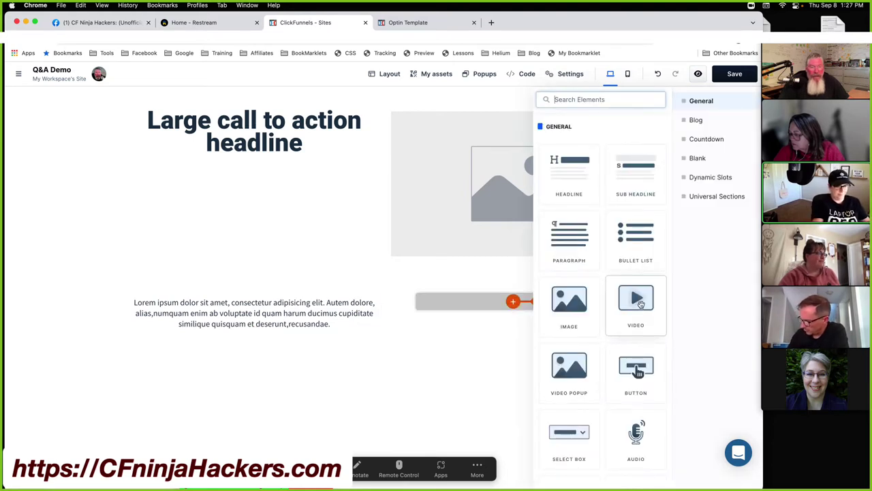
left_click(640, 303)
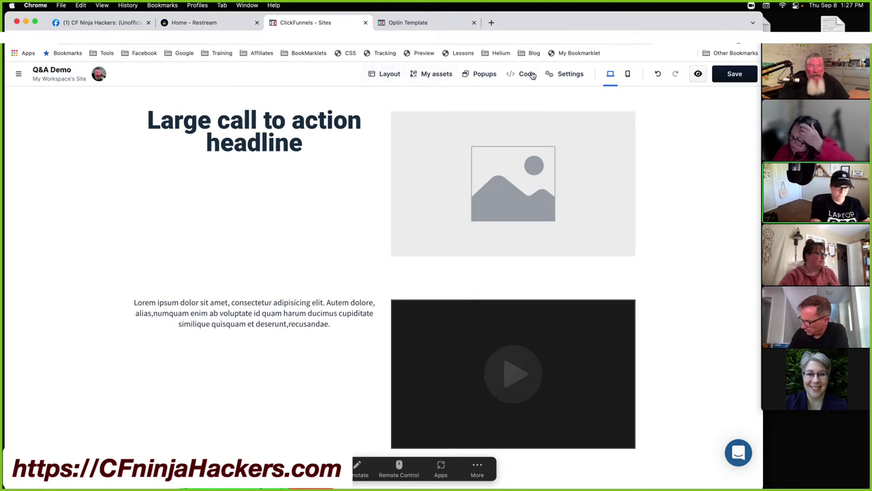
Step: Switch to the classic editor's Optin Template page and hide its only section through section management
left_click(412, 22)
mouse_move(455, 80)
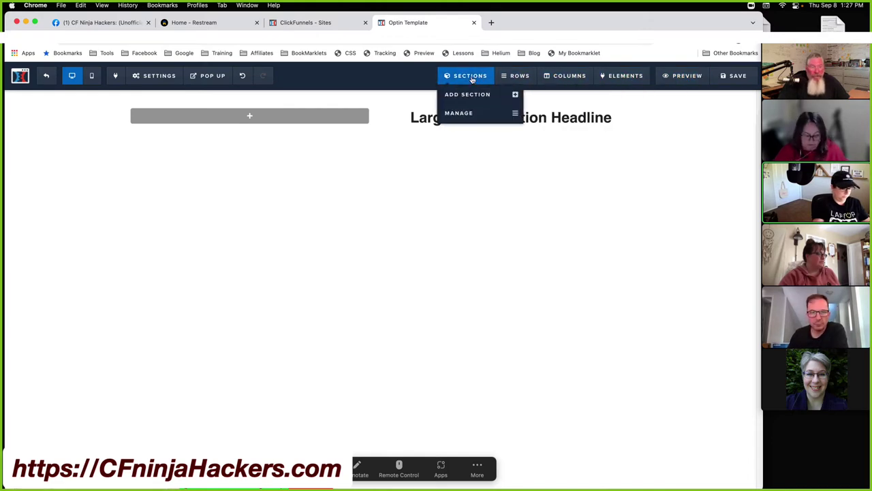
left_click(459, 113)
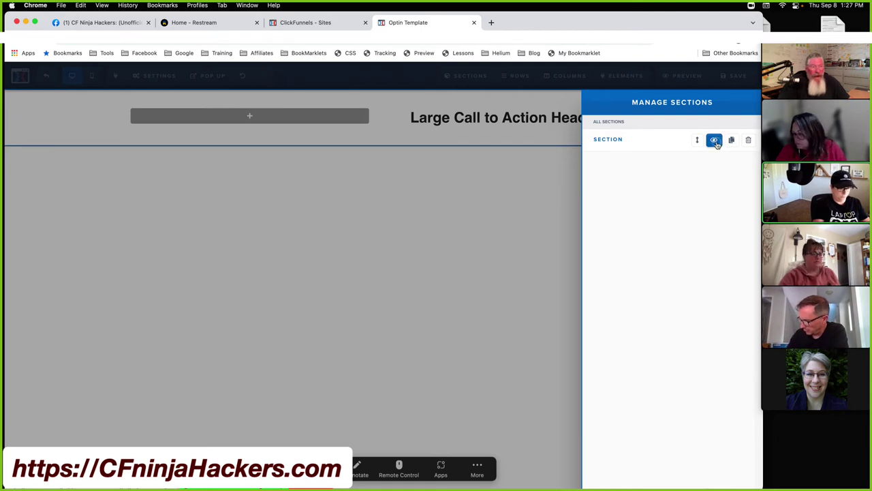
left_click(714, 141)
left_click(566, 150)
Step: Examine the classic editor's row and element management lists while the section is hidden
mouse_move(516, 76)
left_click(516, 111)
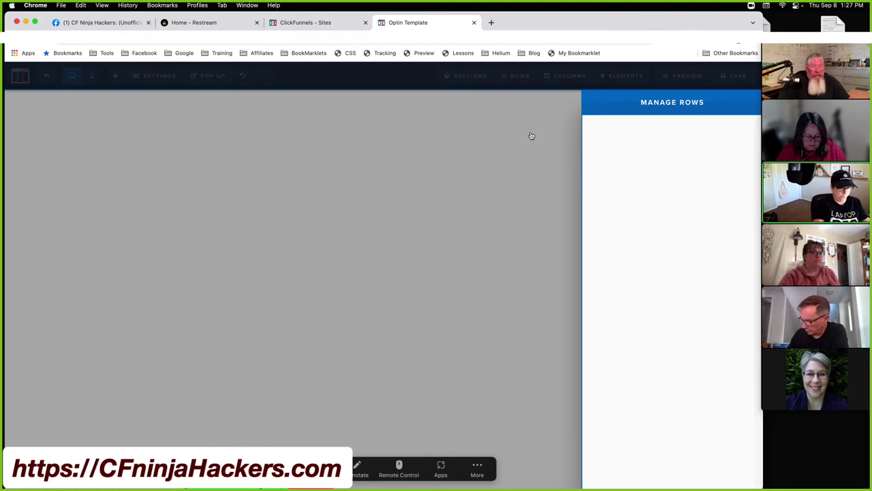
left_click(531, 136)
mouse_move(621, 76)
left_click(617, 111)
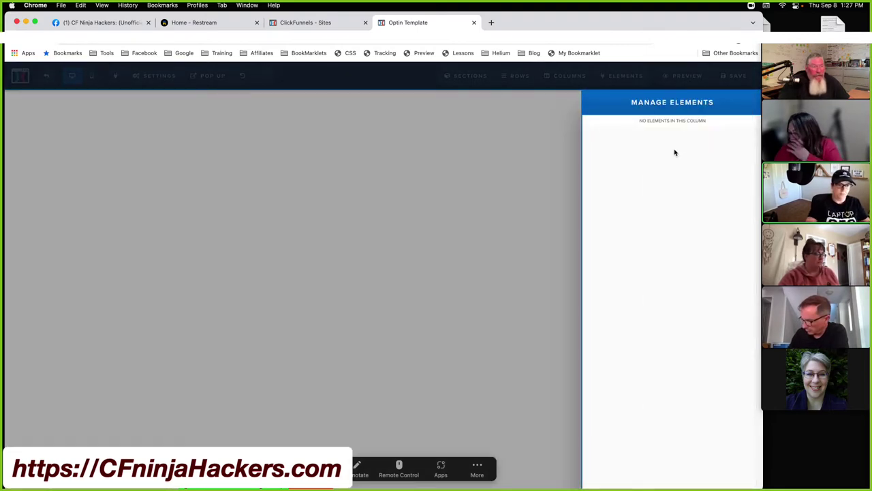
left_click(533, 138)
Step: Make the hidden section visible again through the classic editor's section management
mouse_move(474, 78)
left_click(467, 111)
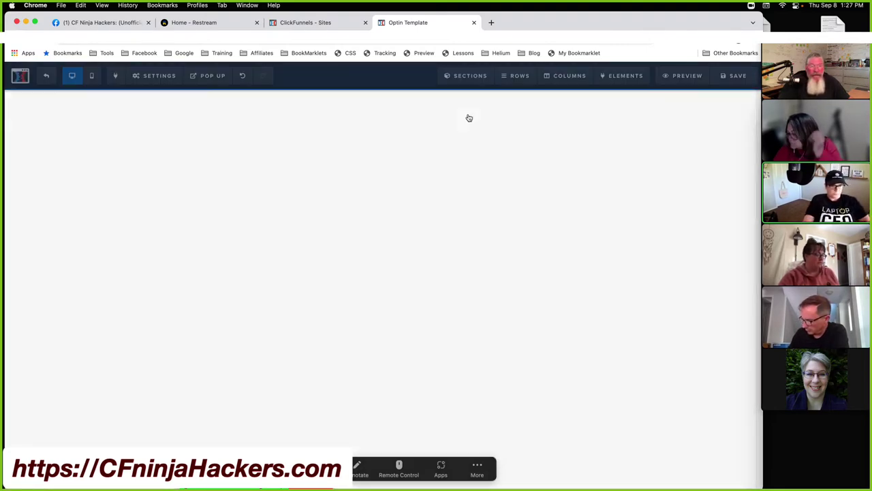
left_click(713, 147)
left_click(458, 173)
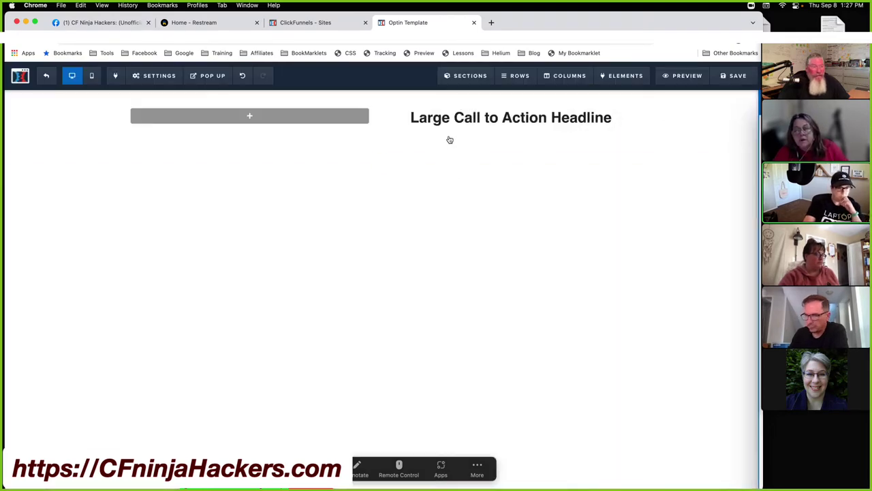
Step: Return to the Q&A Demo page and examine its layout tree filtered by Sections, Rows, Flex and Everything
left_click(334, 22)
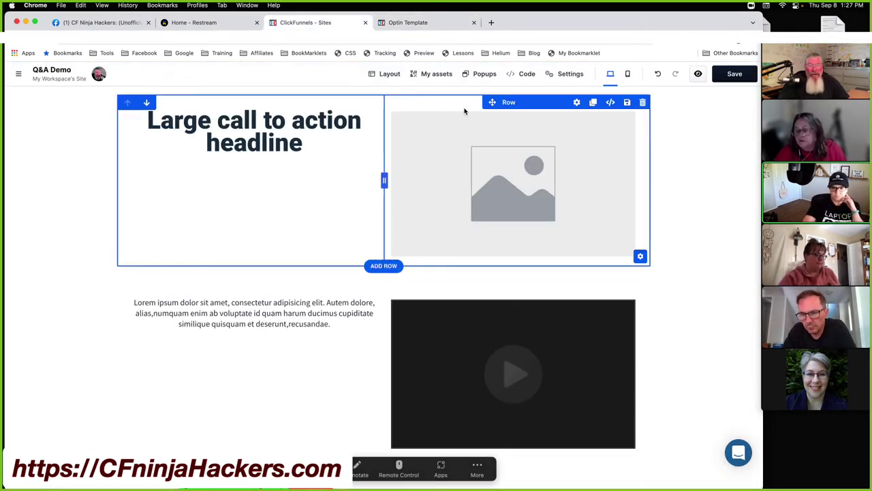
left_click(390, 75)
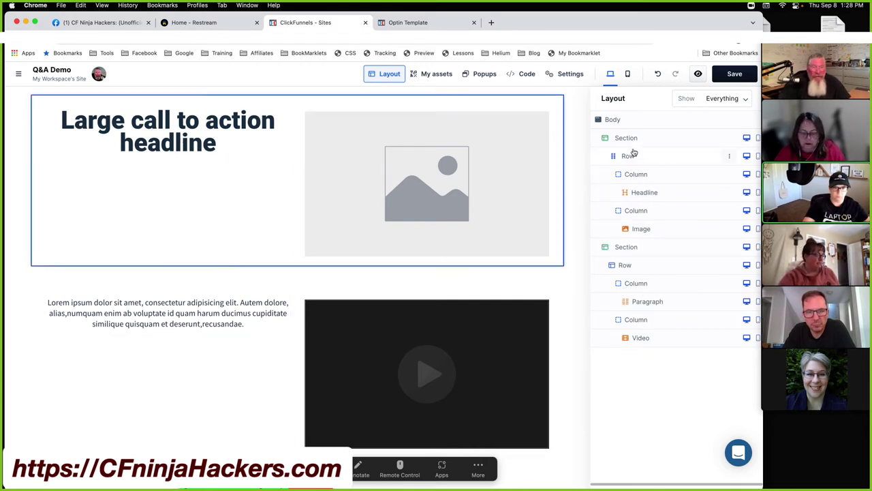
left_click(715, 100)
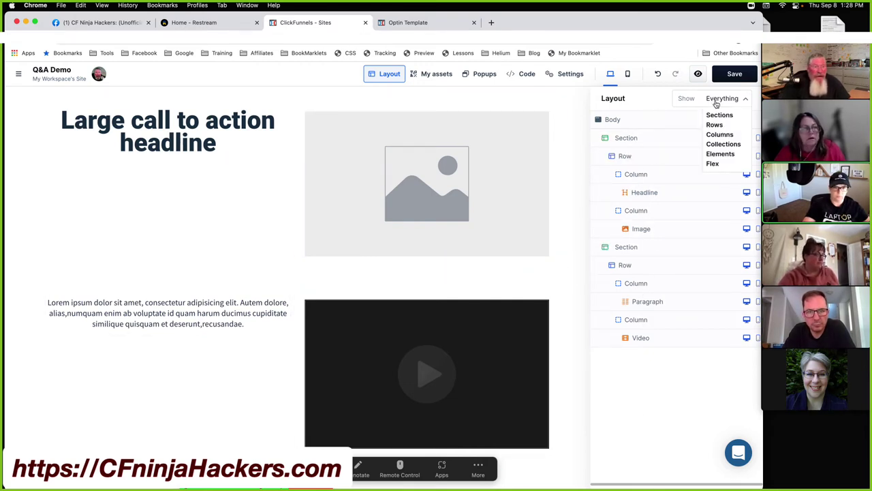
left_click(714, 116)
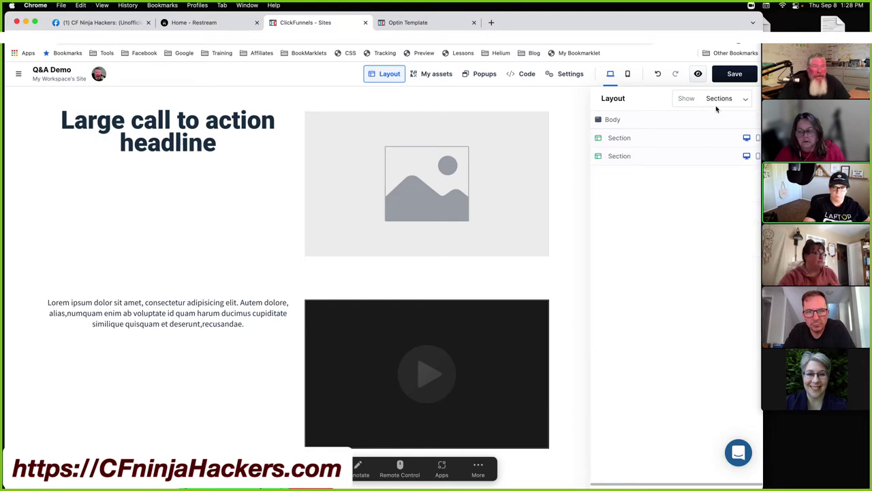
left_click(717, 100)
left_click(714, 122)
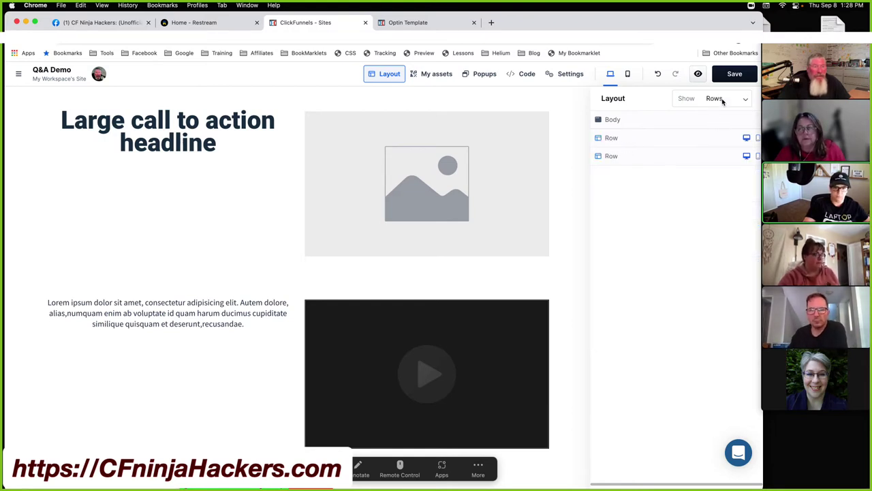
left_click(722, 101)
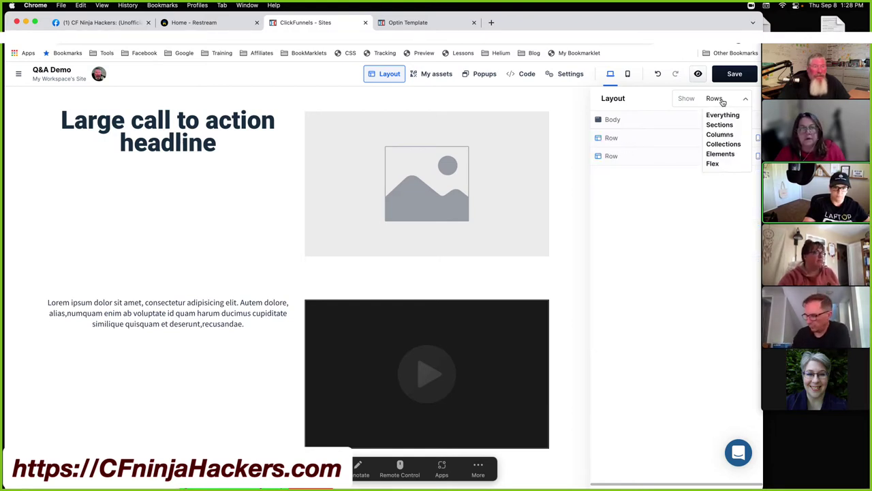
left_click(715, 163)
left_click(723, 101)
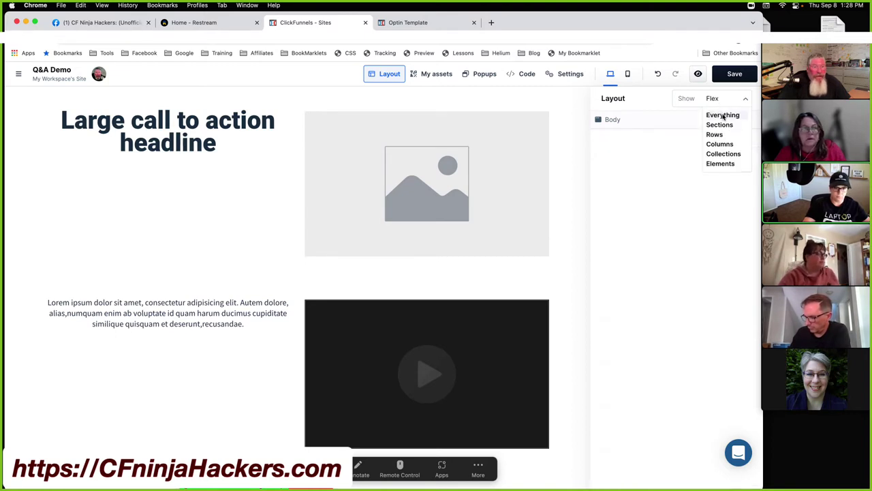
left_click(724, 115)
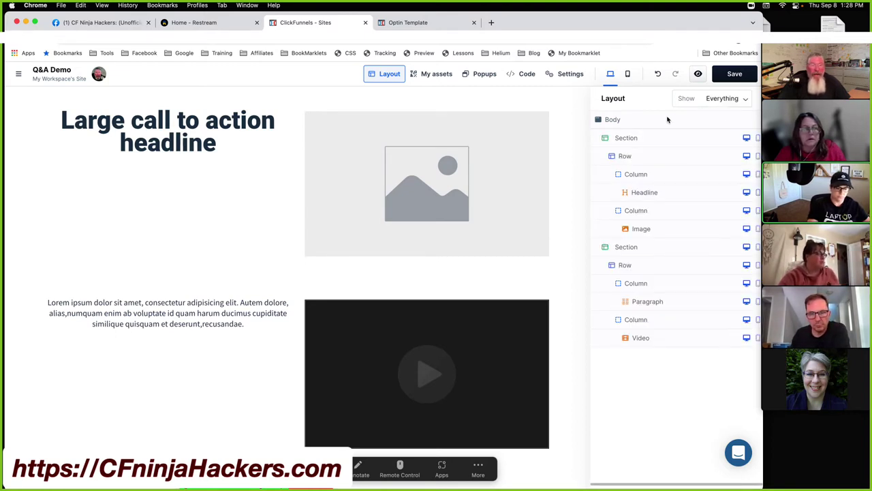
Step: Hide the first section, which holds the headline and image, through its visibility setting
left_click(624, 139)
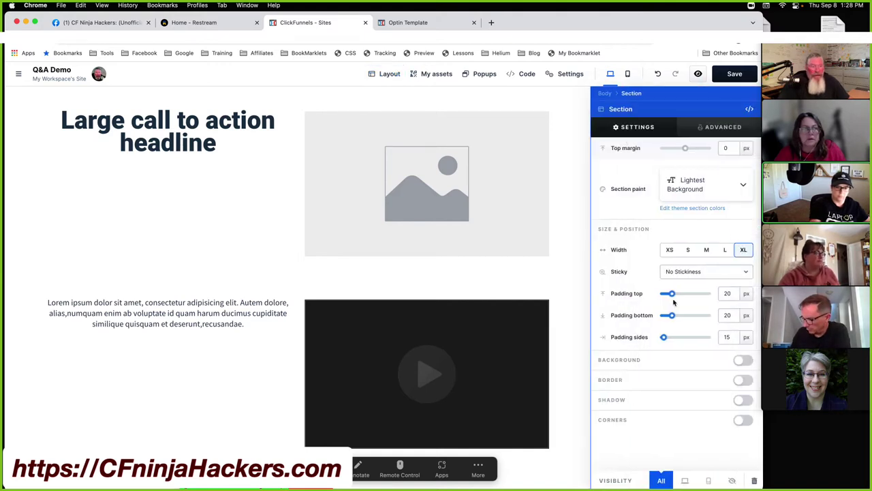
left_click(733, 481)
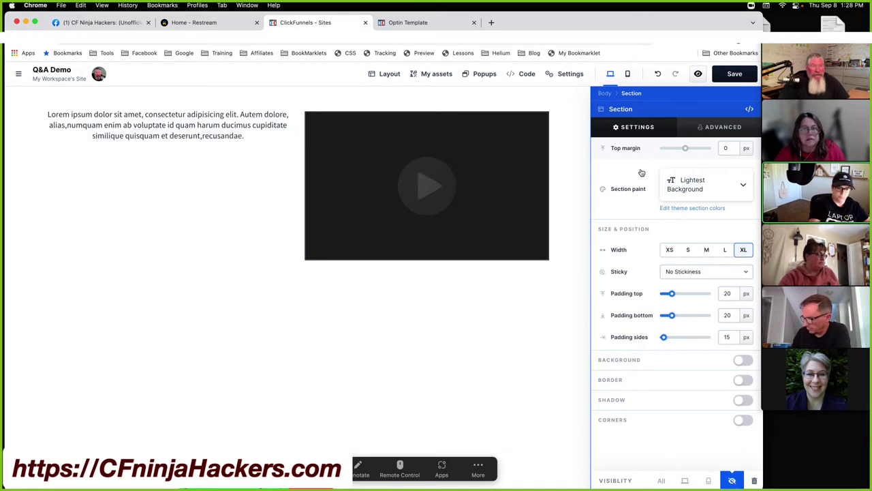
left_click(565, 111)
Step: Check the hidden section's entry in the layout tree and the actions available for it
left_click(392, 75)
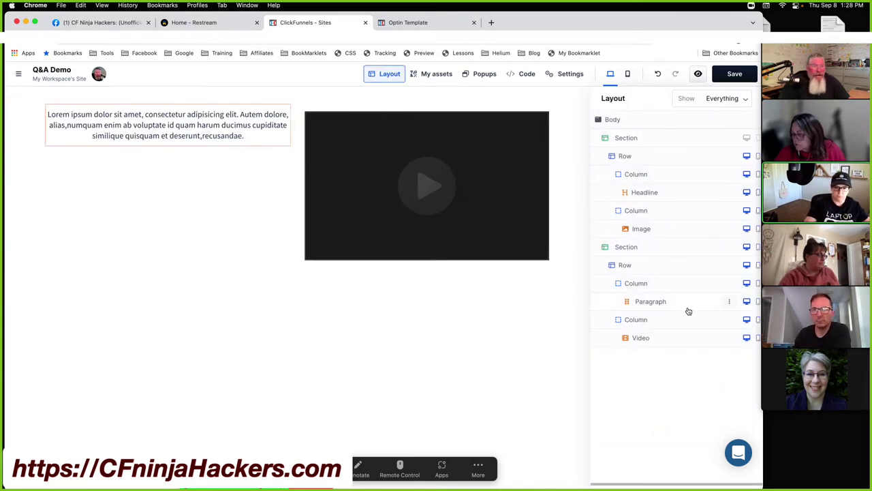
left_click(730, 139)
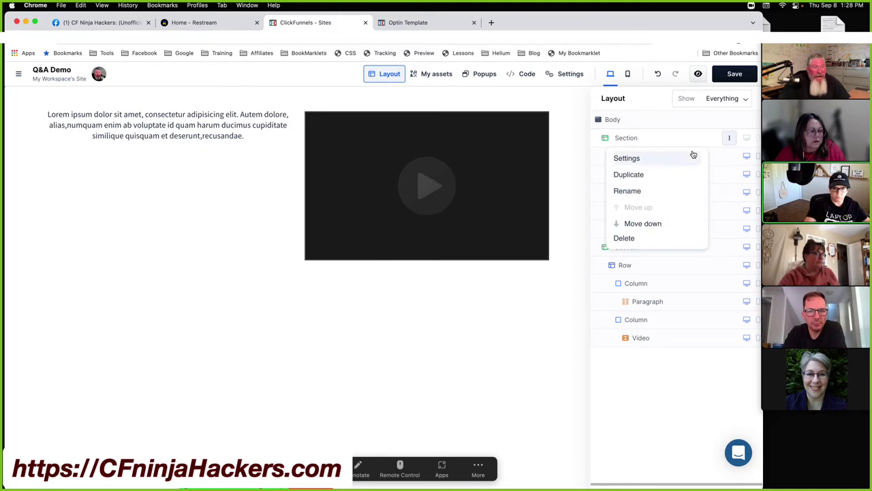
left_click(640, 134)
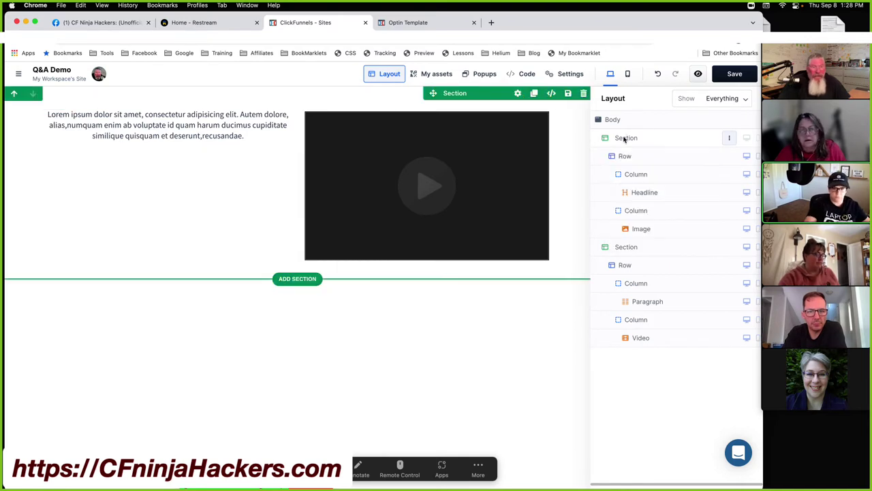
Step: Set the first section's visibility back to All, then hide it once more and restore it to All
left_click(625, 138)
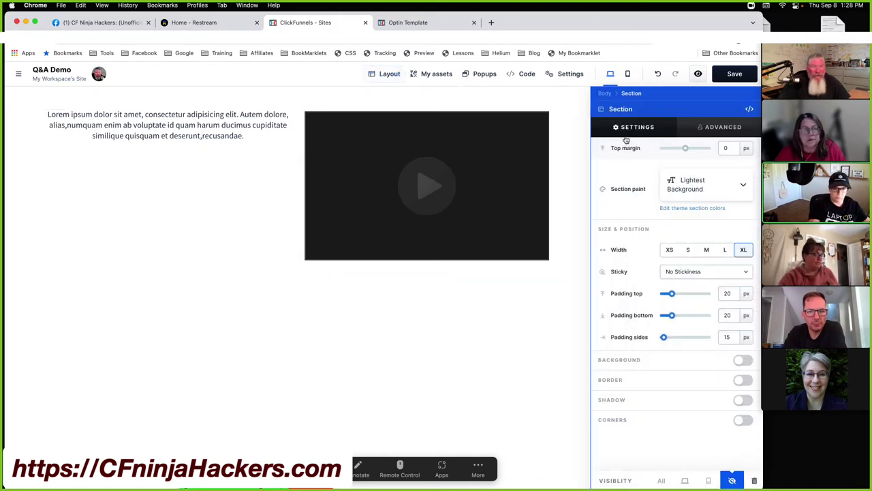
left_click(661, 480)
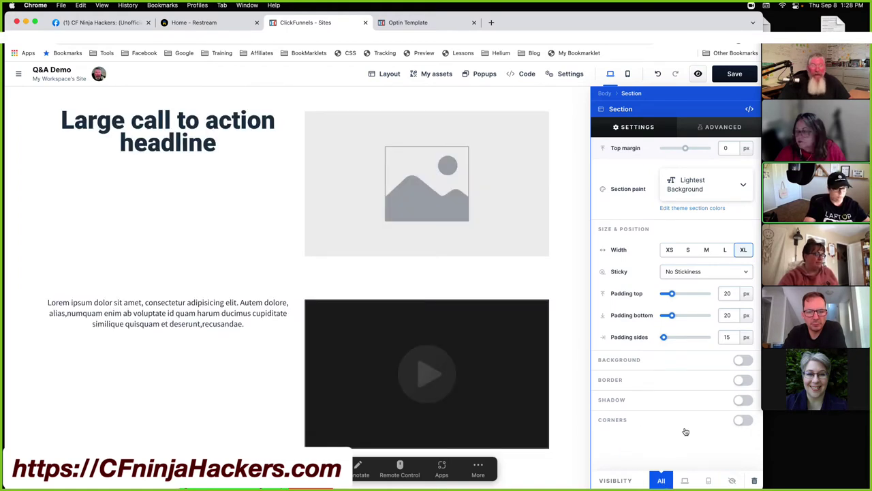
left_click(732, 481)
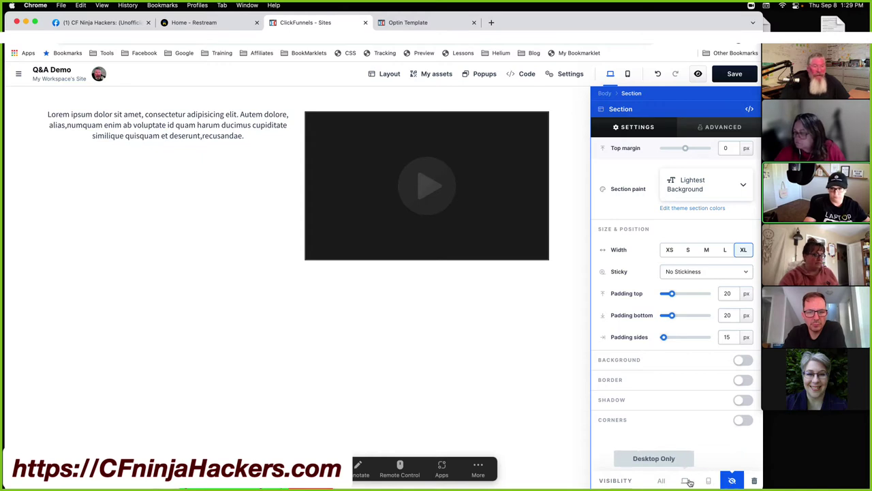
left_click(659, 481)
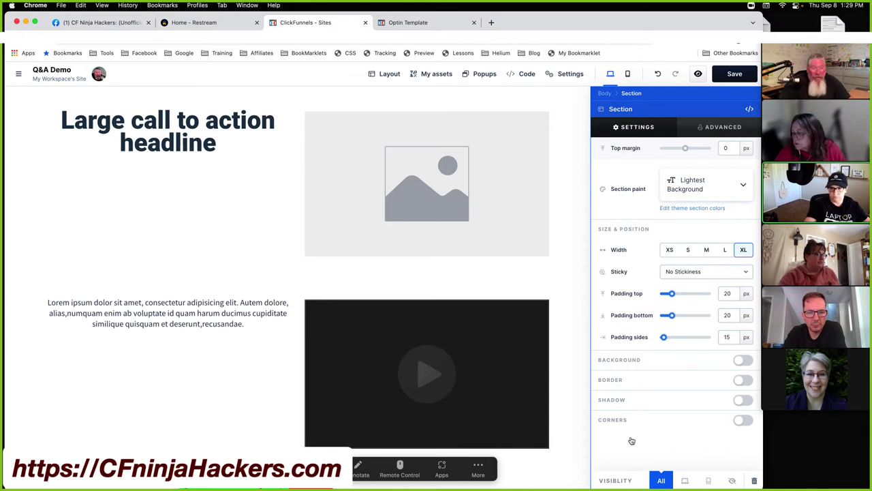
left_click(563, 154)
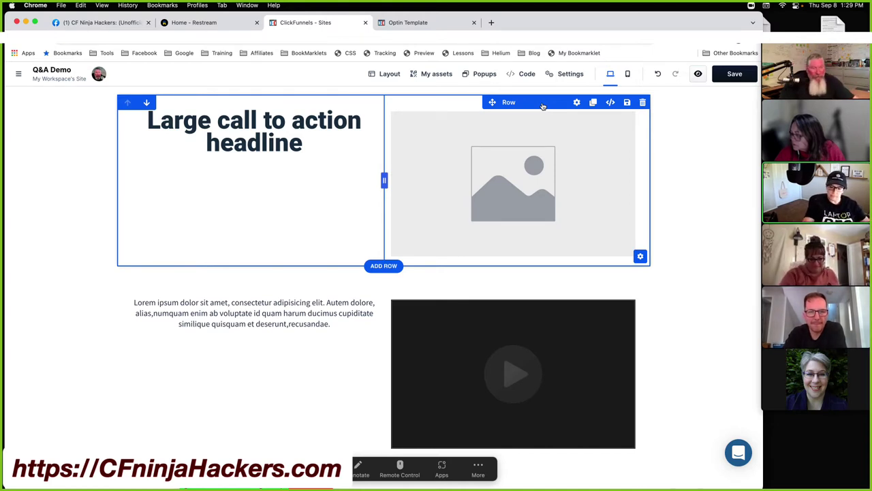
left_click(580, 163)
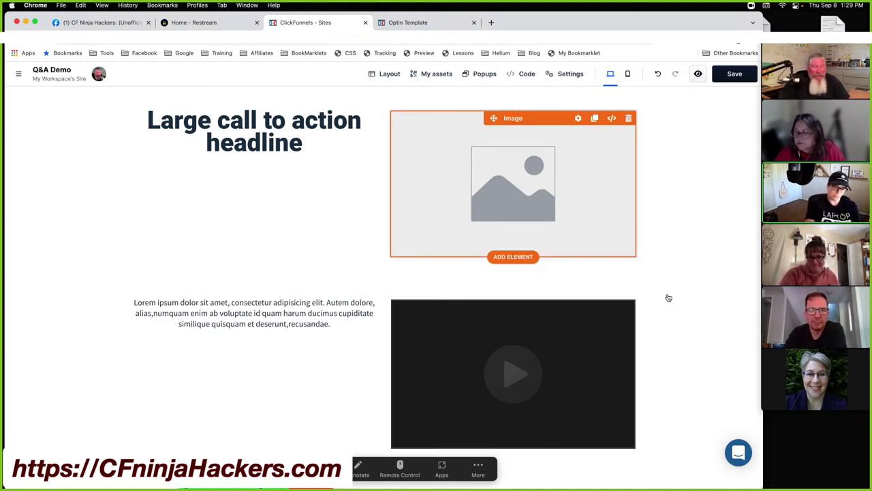
left_click(669, 298)
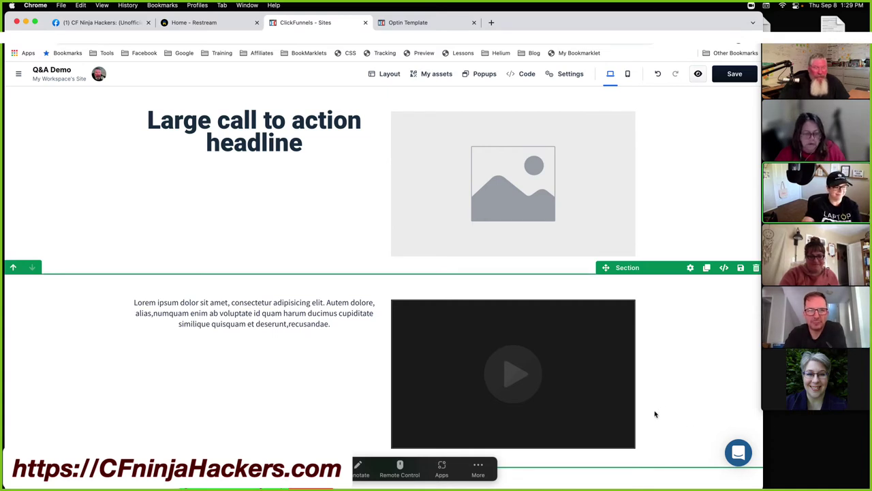
mouse_move(821, 393)
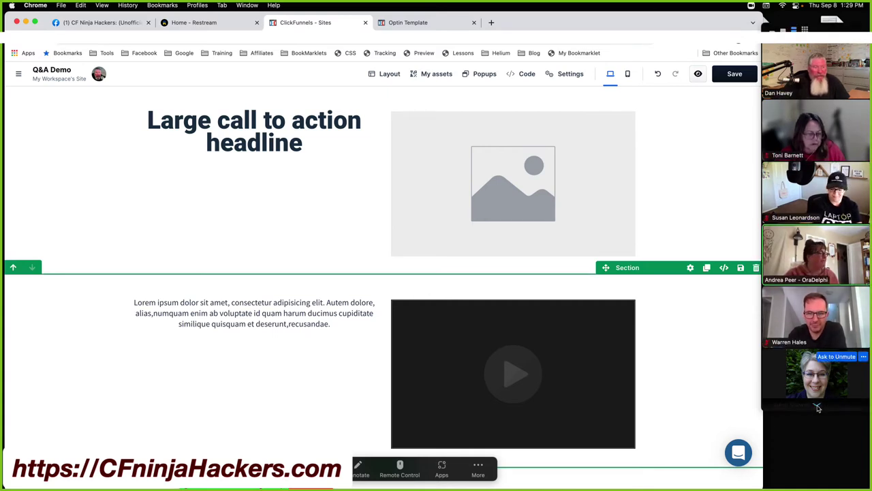
scroll(818, 407, "down", 4)
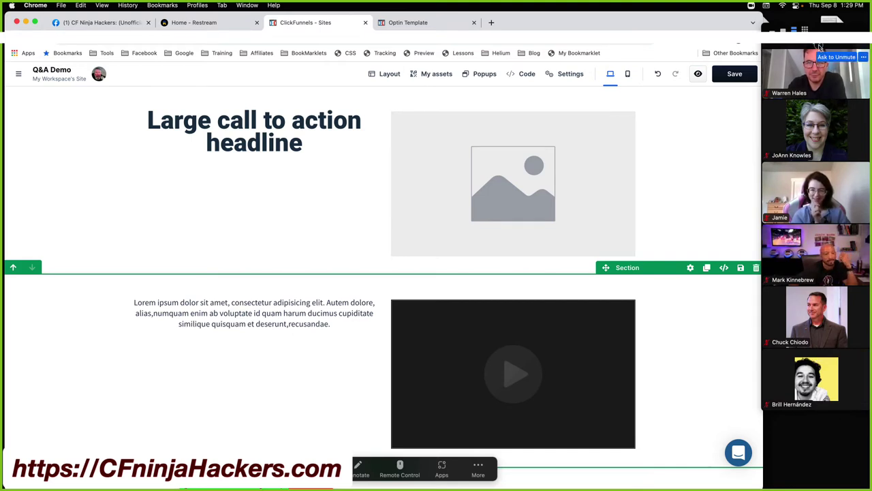
scroll(820, 45, "up", 4)
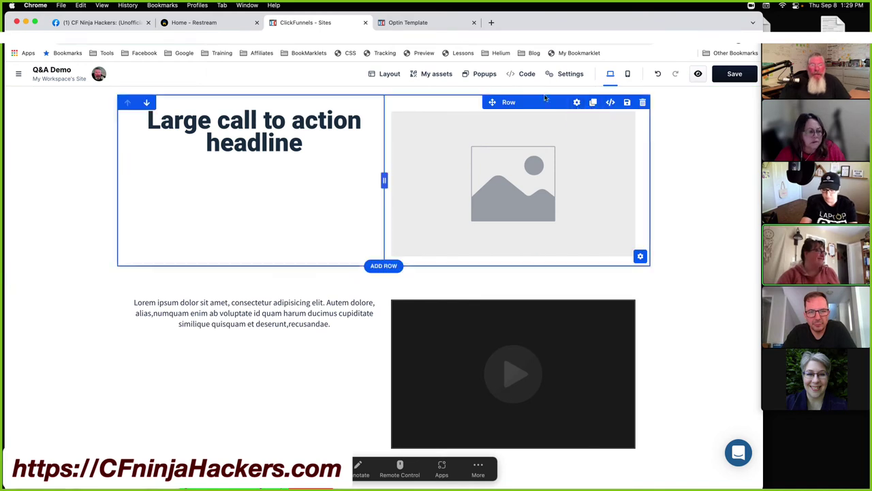
Step: Insert the Stack 3 section from the Stacks assets at the start of the page, above the headline section
left_click(425, 75)
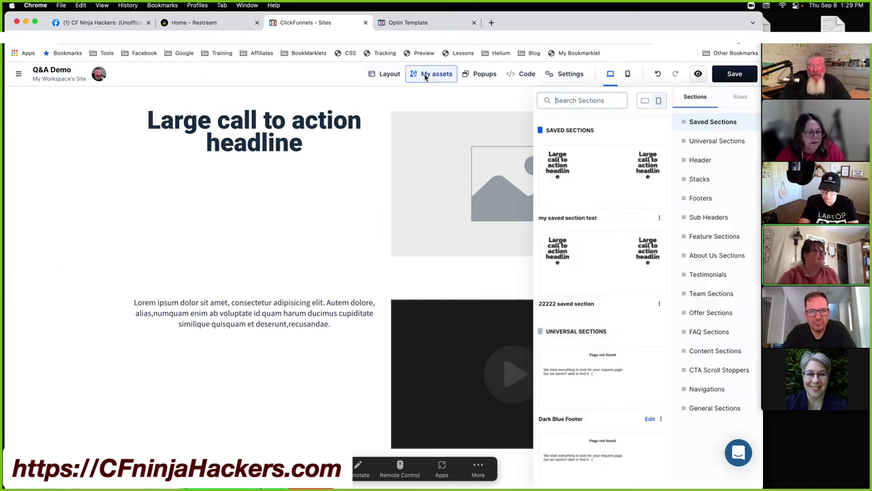
left_click(699, 178)
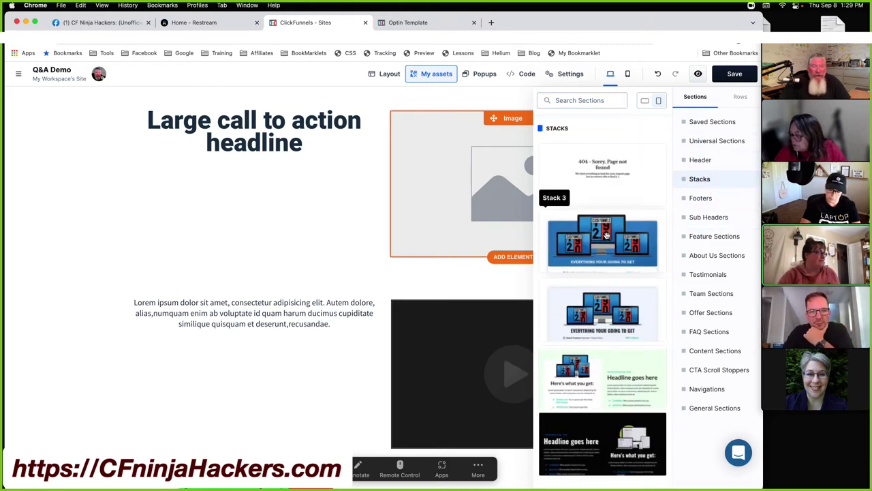
left_click_drag(606, 235, 392, 99)
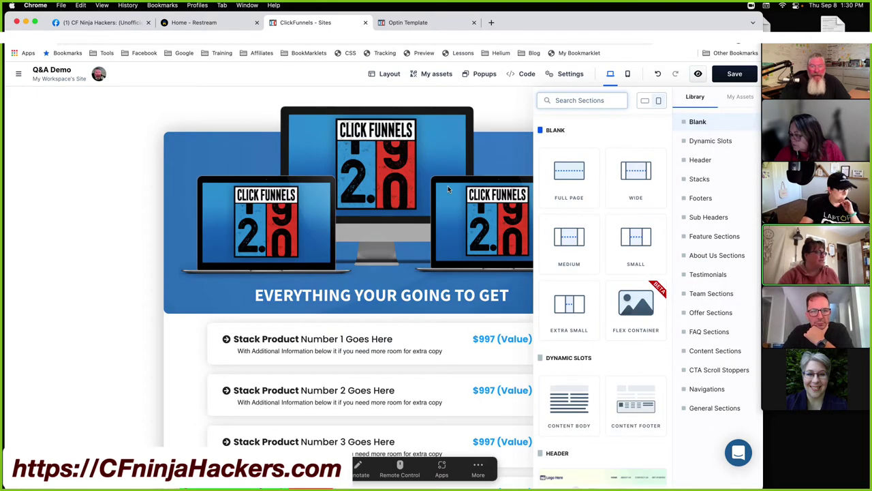
Step: Delete the banner row of the inserted stack, along with the remaining stack product content
left_click(497, 120)
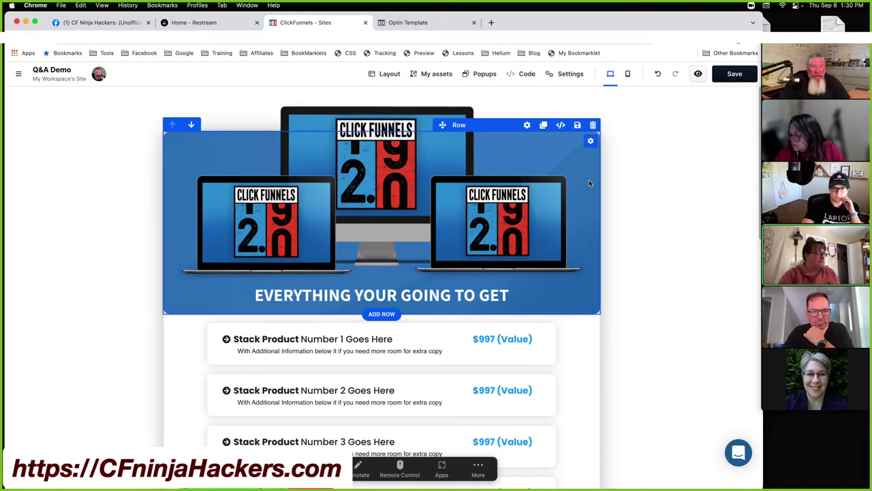
scroll(654, 190, "down", 1)
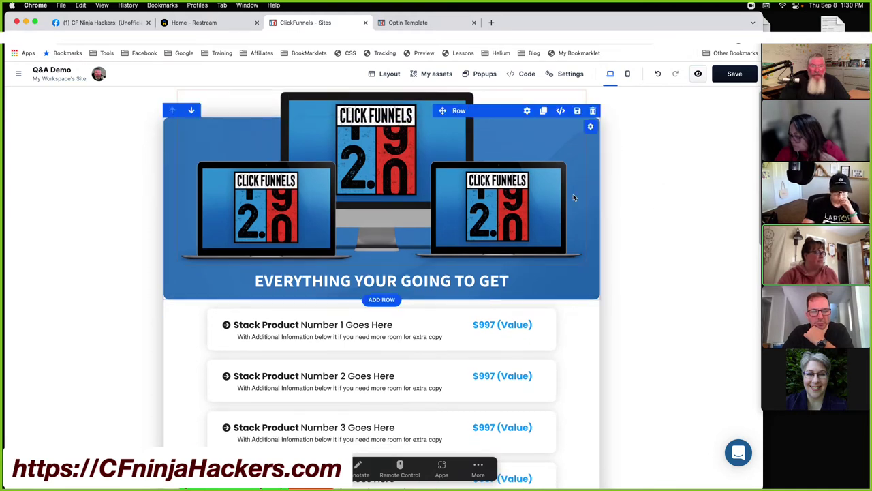
left_click(593, 113)
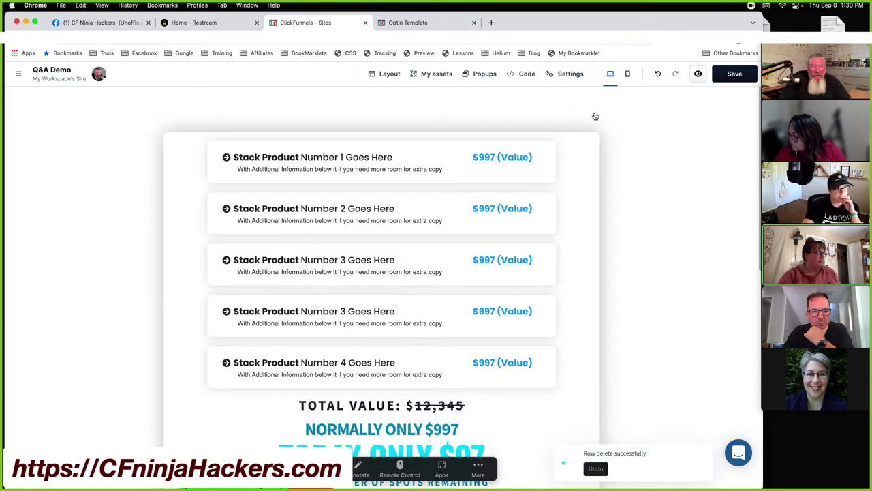
left_click(593, 126)
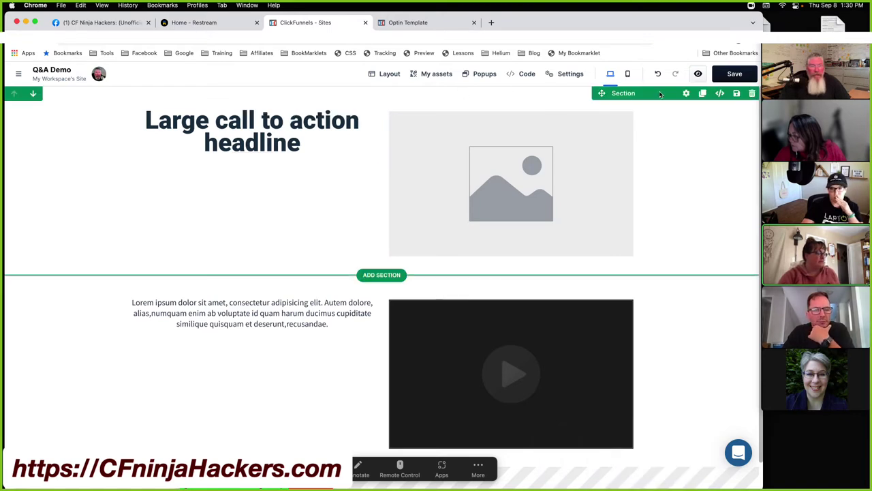
Step: Review the headline section's paint options and the theme's section colors, ending at the style guide overview
left_click(685, 94)
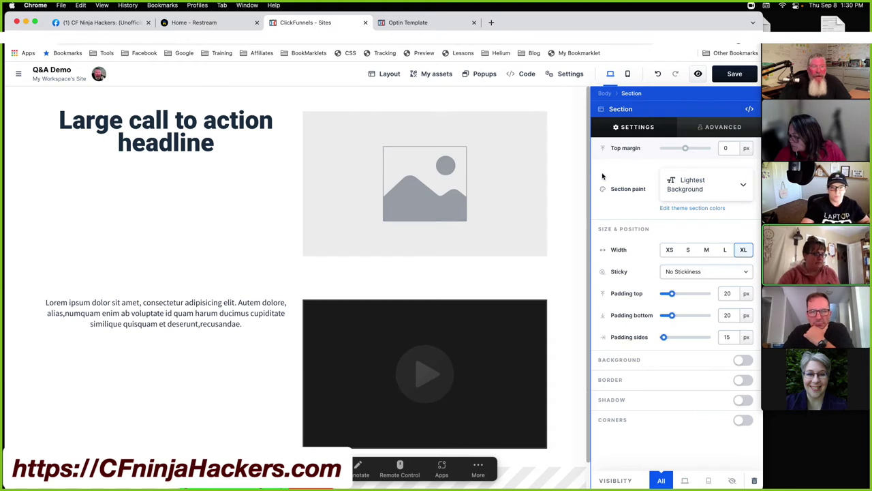
left_click(702, 184)
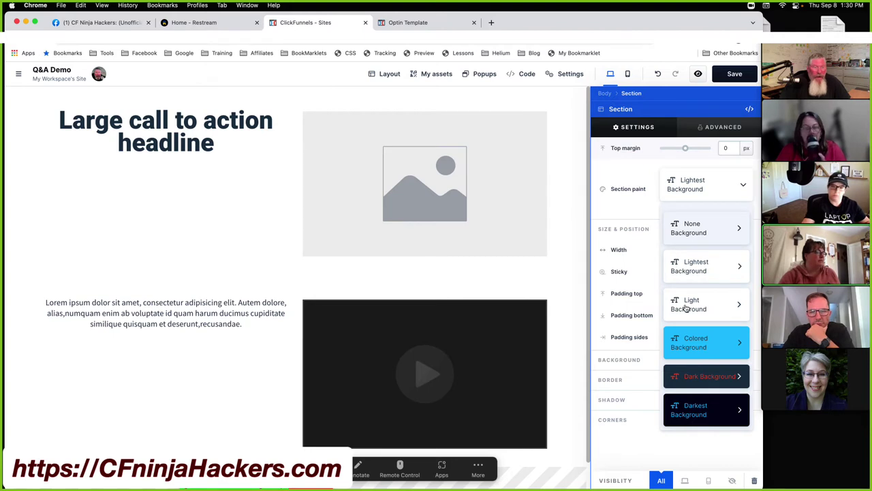
left_click(680, 185)
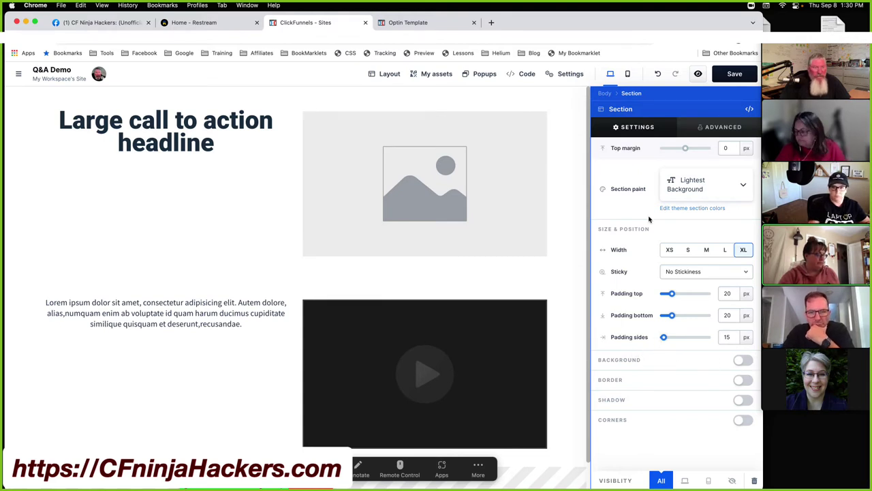
left_click(683, 208)
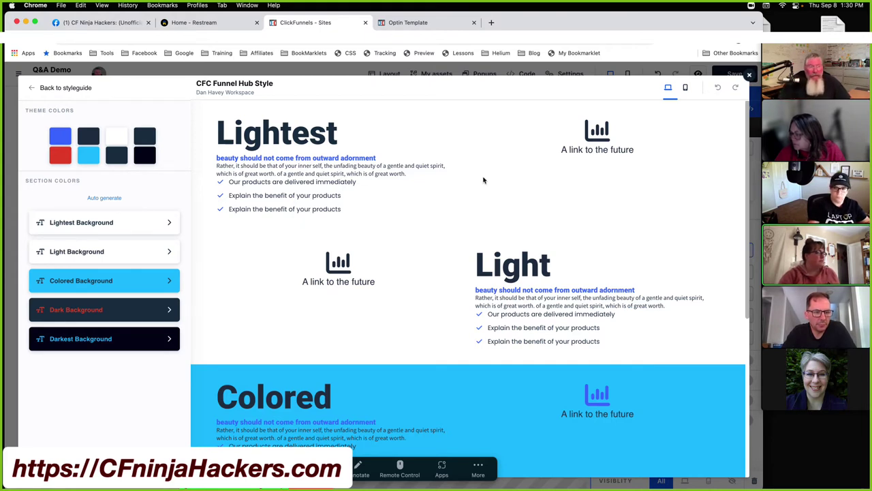
left_click(56, 88)
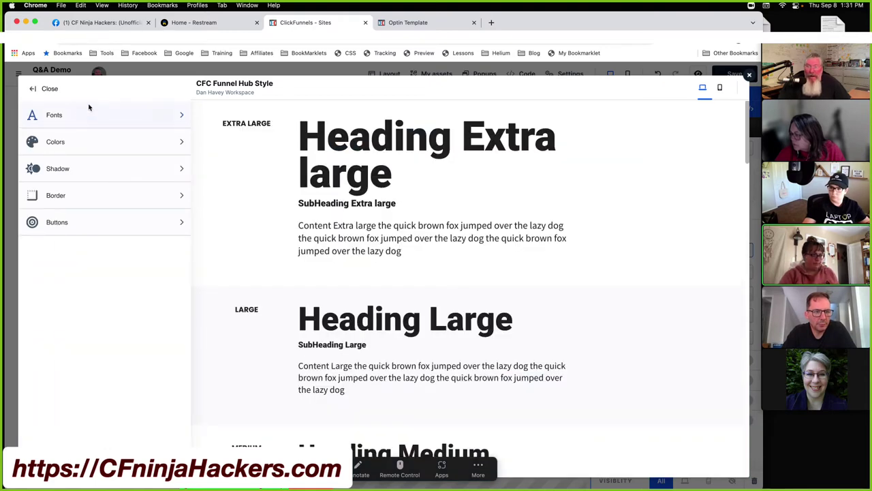
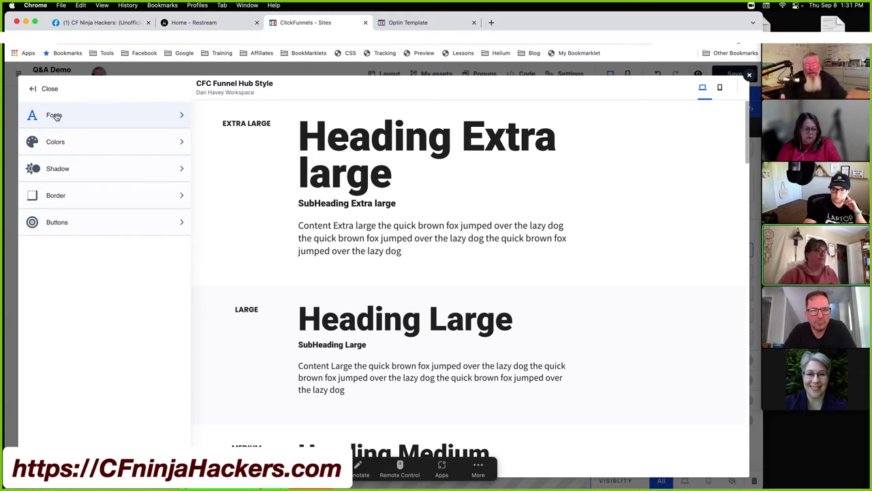
Step: Open the style guide's Headline font settings and examine the headline size previews
left_click(57, 116)
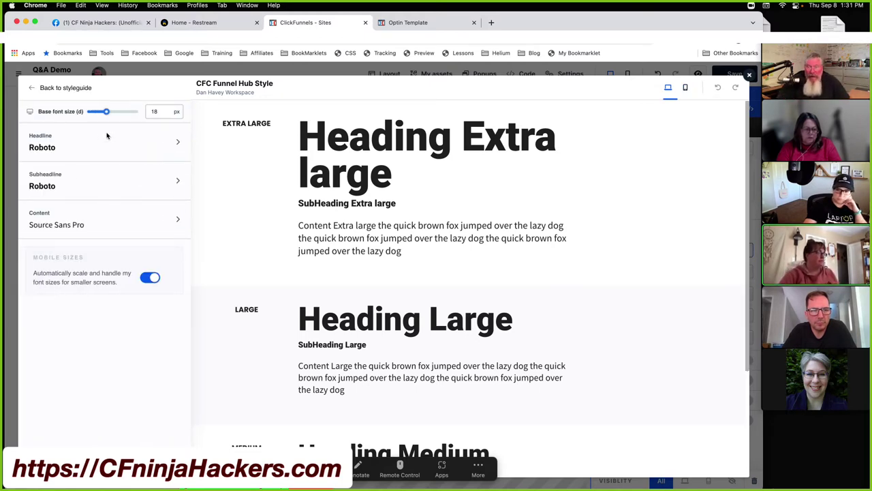
left_click(60, 147)
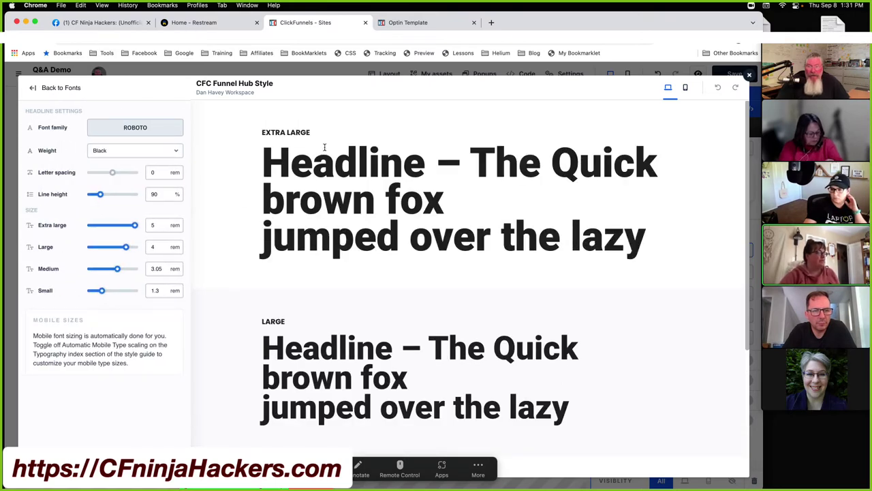
scroll(334, 173, "down", 4)
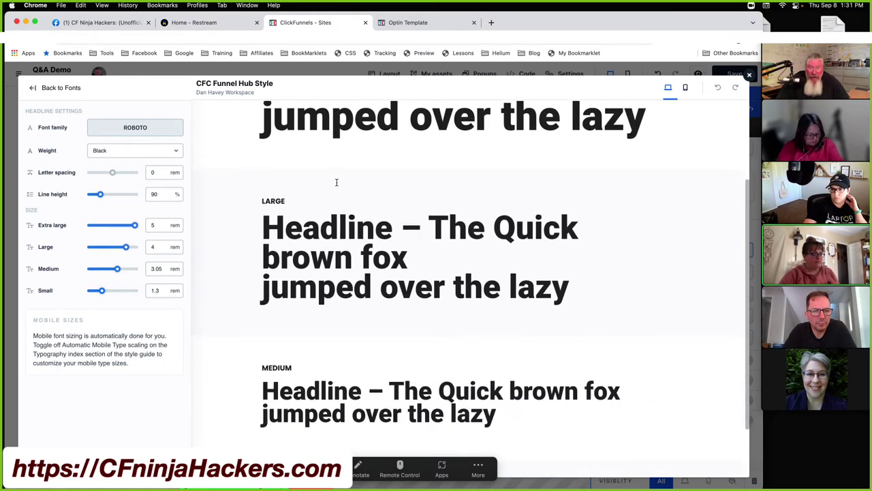
scroll(336, 181, "down", 2)
scroll(391, 219, "up", 5)
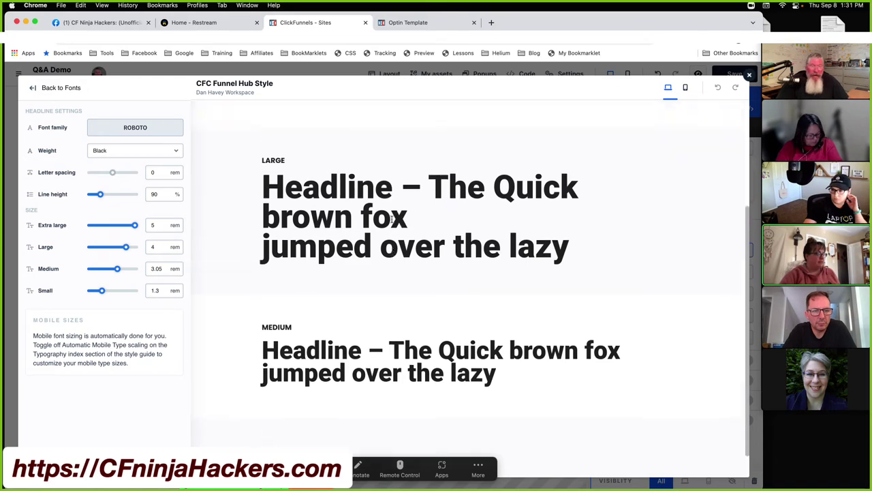
Step: Browse the headline font families by category, including Custom, Sans-Serif, Serif, Display and Monospace, and return to All
left_click(137, 128)
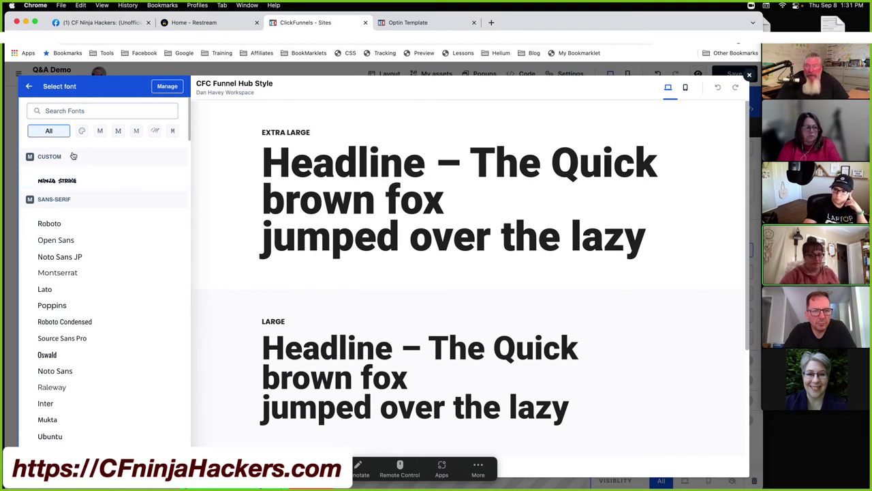
left_click(82, 130)
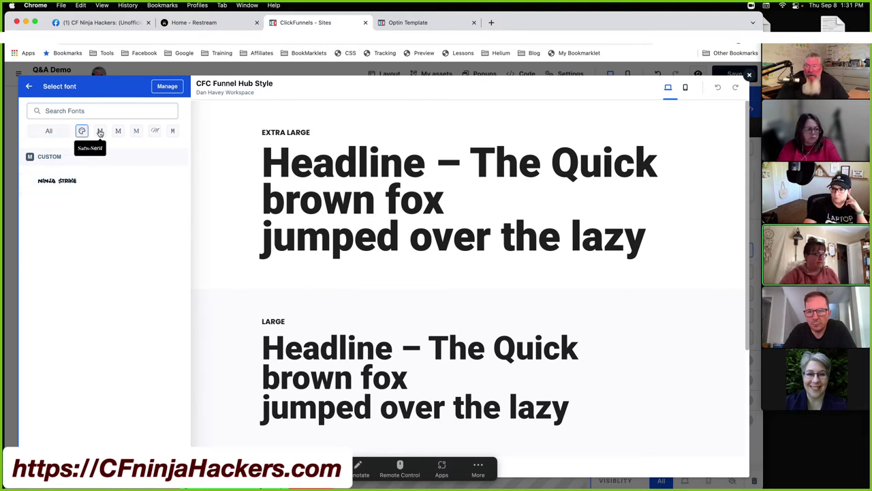
left_click(100, 130)
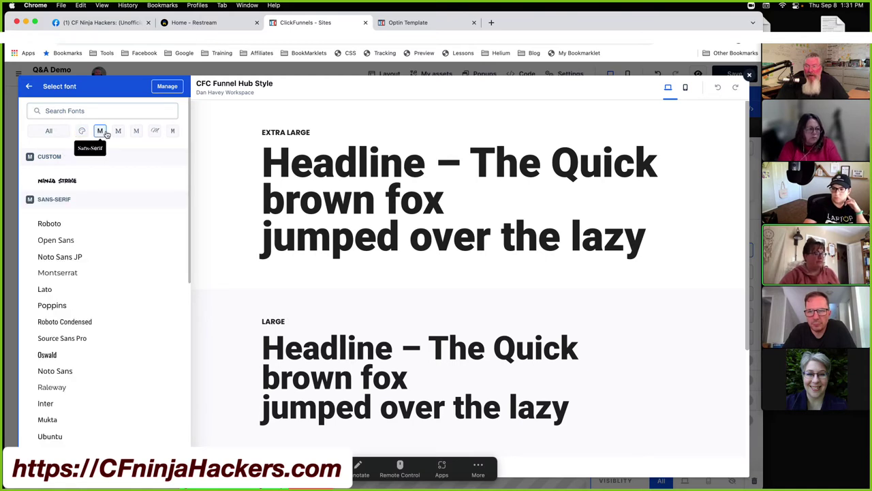
left_click(118, 130)
left_click(137, 131)
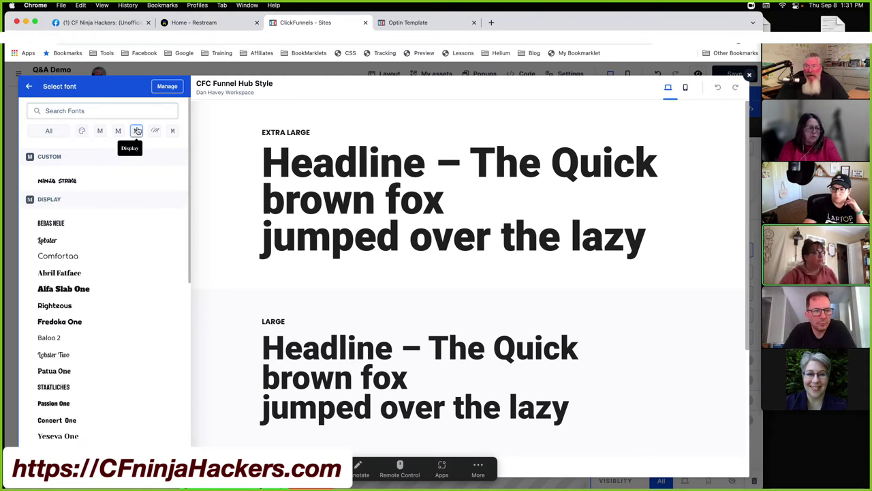
left_click(154, 131)
left_click(173, 131)
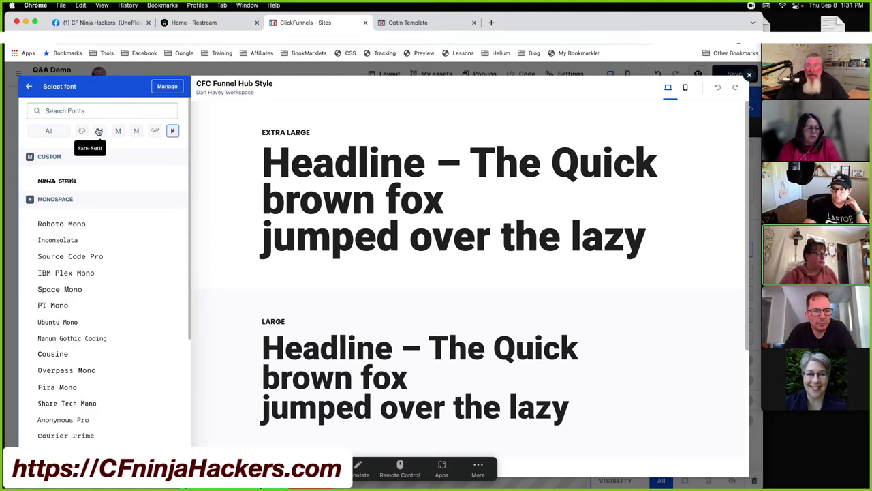
left_click(47, 132)
Step: Search the font list for "noto", look through the matches, and leave the font selection without choosing one
left_click(66, 111)
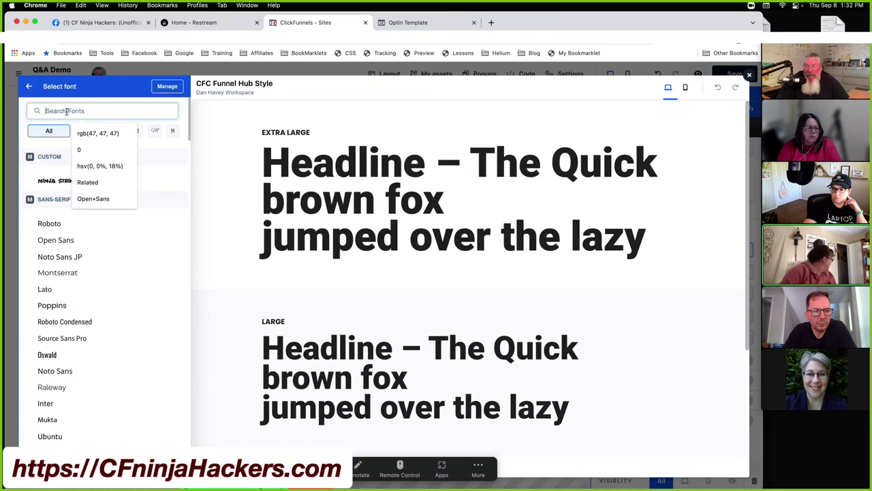
type("no")
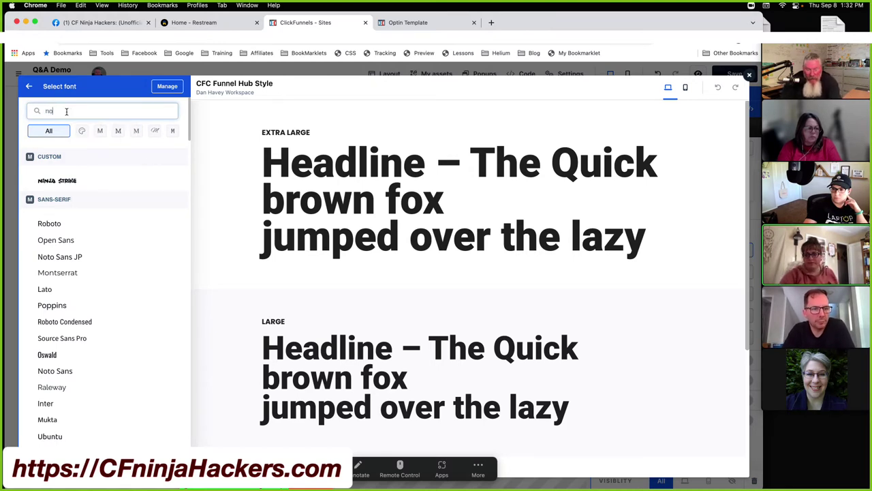
type("to")
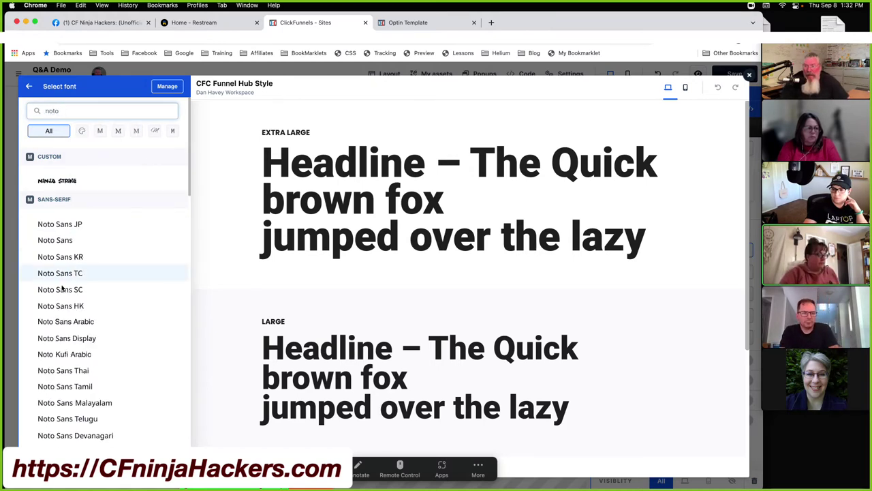
scroll(62, 289, "down", 10)
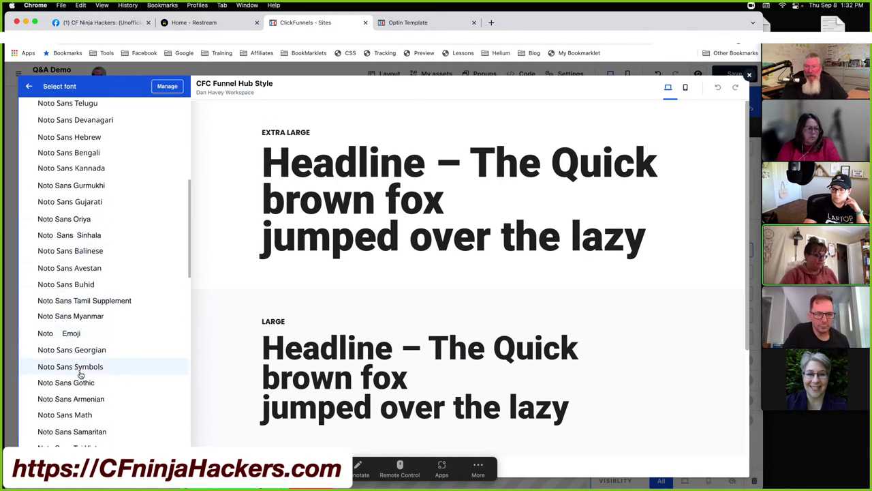
scroll(79, 374, "down", 5)
scroll(95, 303, "down", 2)
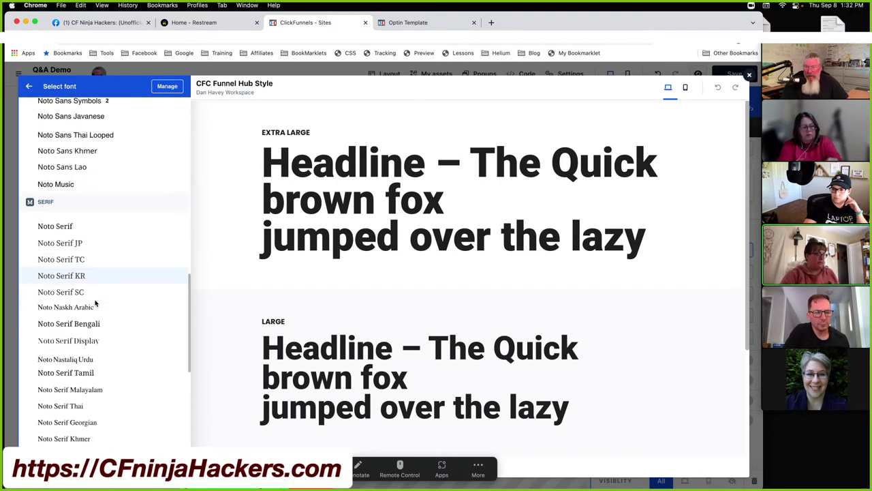
scroll(95, 303, "up", 15)
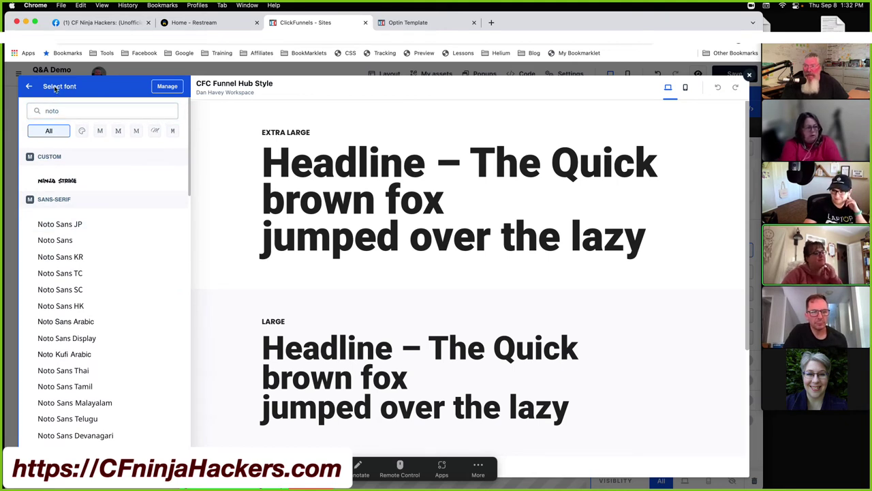
left_click(30, 87)
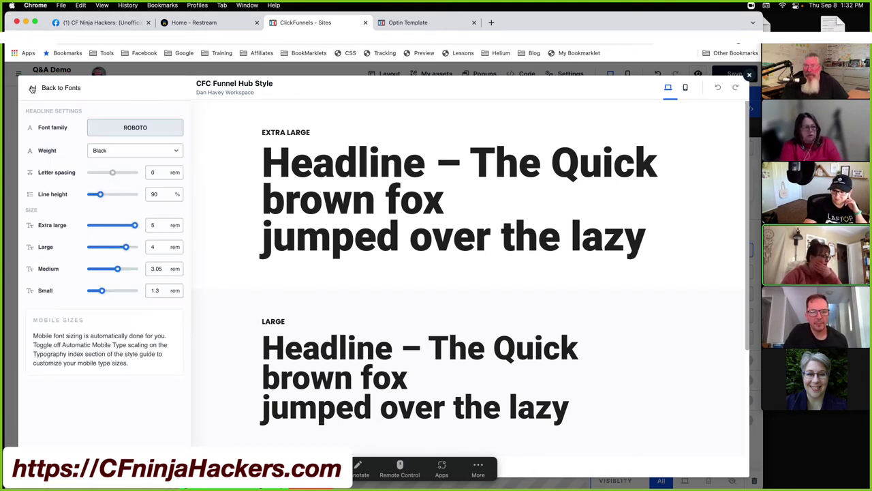
Step: Set the style guide's headline font family to Open Sans and compare its available weights with Roboto's
left_click(125, 150)
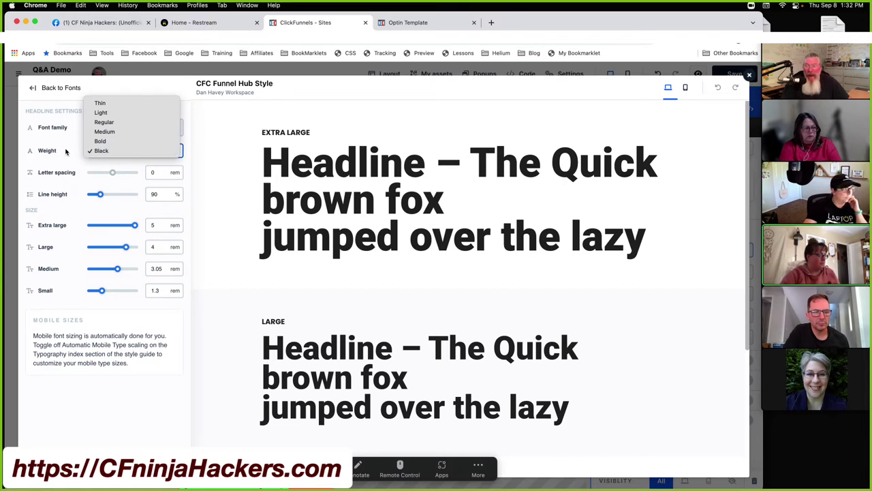
left_click(90, 151)
left_click(132, 130)
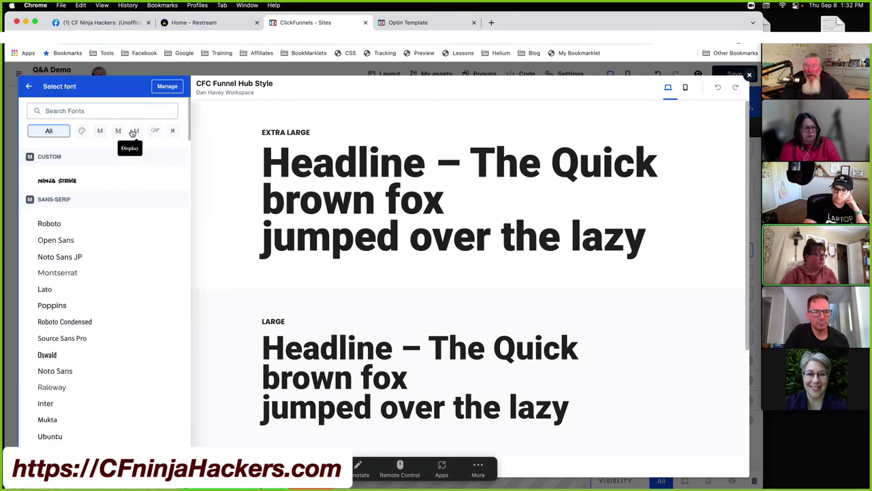
left_click(56, 241)
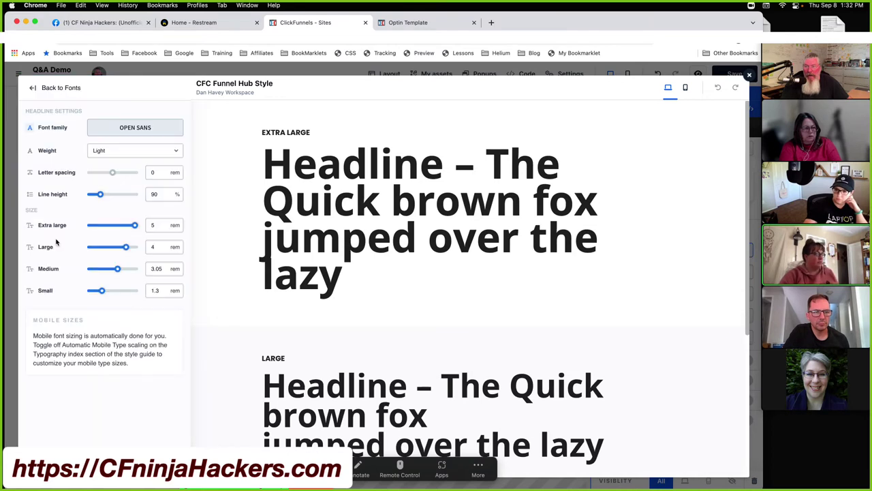
left_click(117, 154)
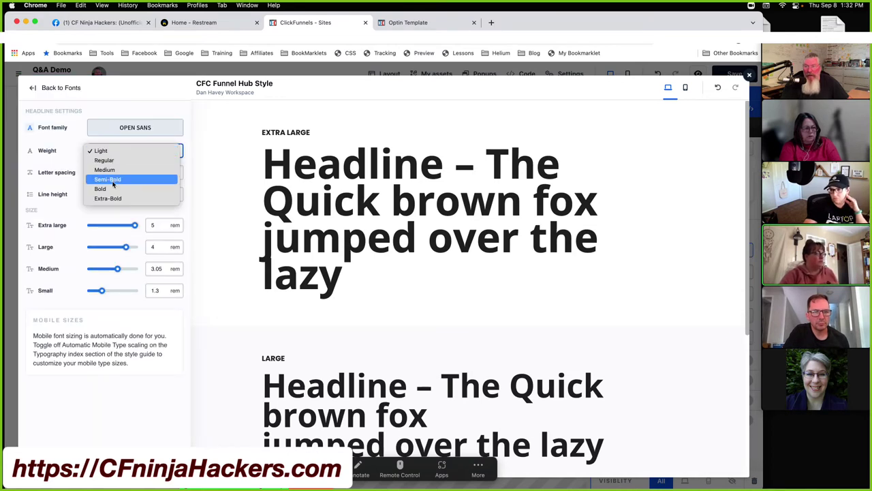
left_click(62, 161)
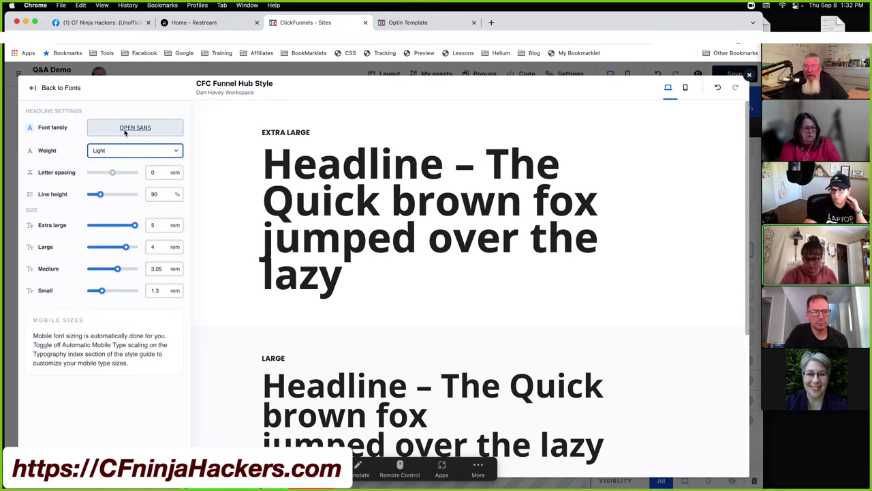
Step: Set the headline font family to Montserrat, try the Light weight, and settle on Regular
left_click(135, 128)
left_click(58, 272)
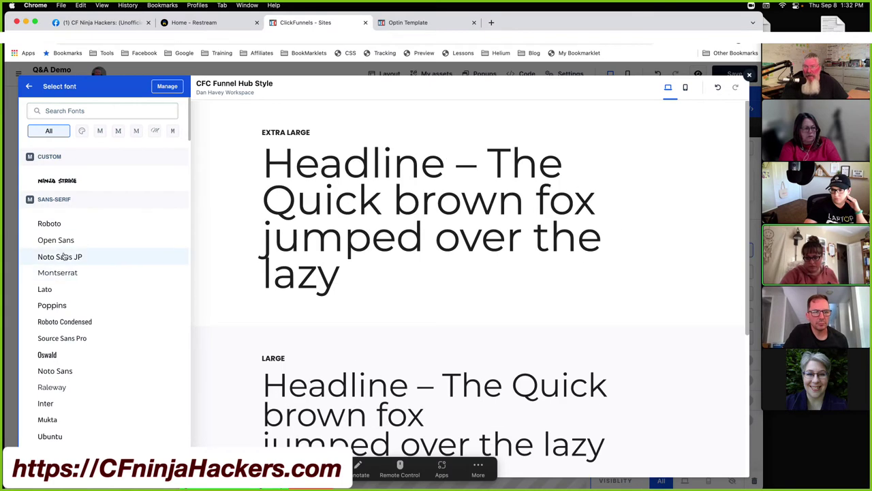
left_click(116, 150)
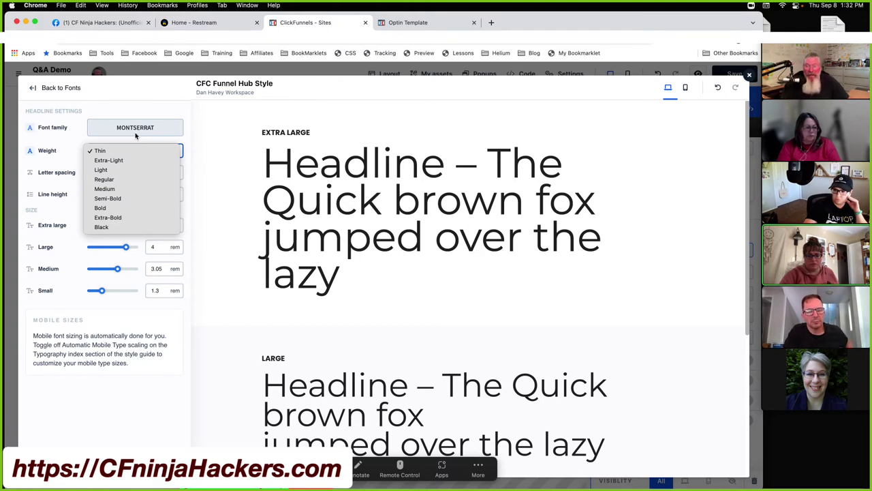
left_click(119, 170)
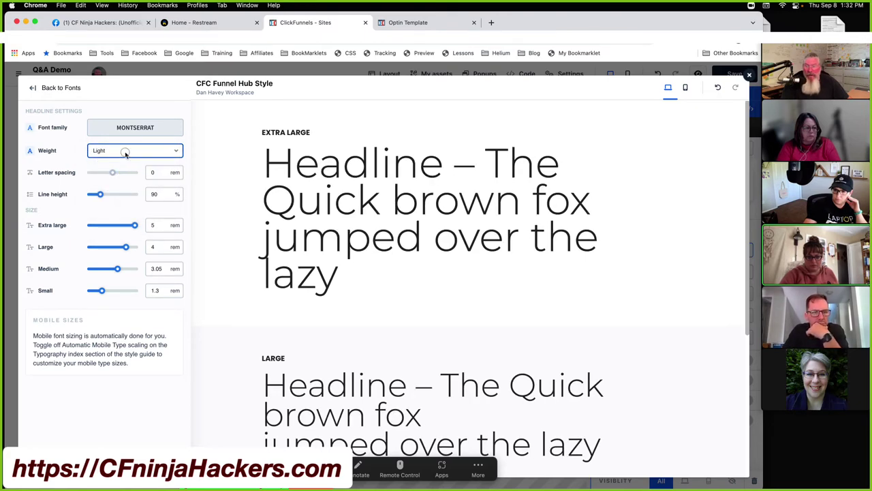
left_click(124, 151)
left_click(119, 159)
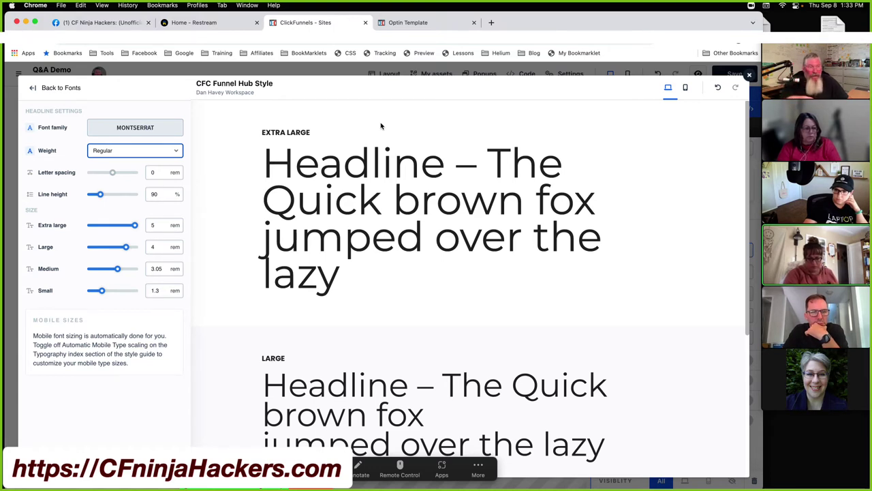
left_click(139, 150)
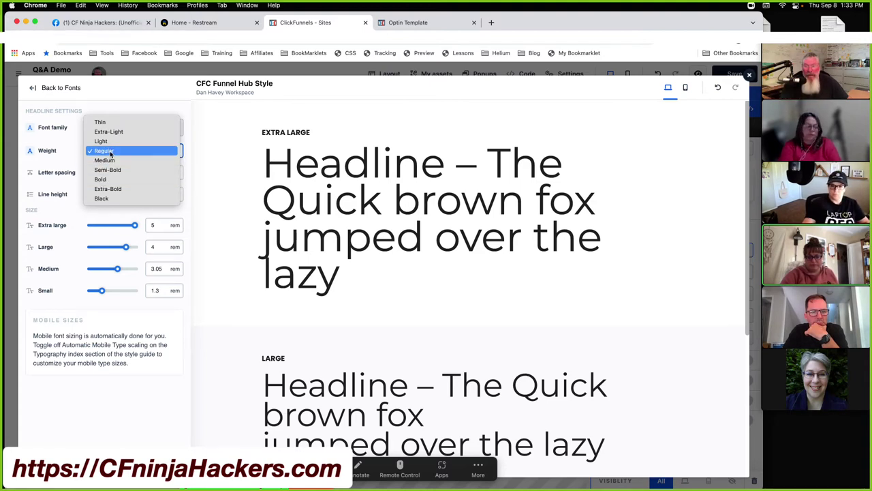
left_click(74, 191)
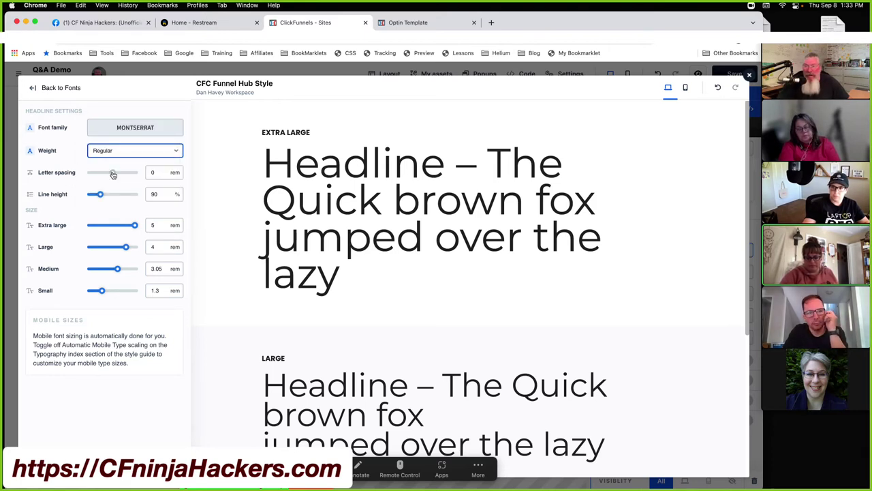
Step: Try a headline letter spacing of -0.01 rem, restore it to 0, and set the line height to 75%
mouse_move(112, 172)
left_mouse_down()
mouse_move(126, 175)
mouse_move(113, 175)
left_mouse_up()
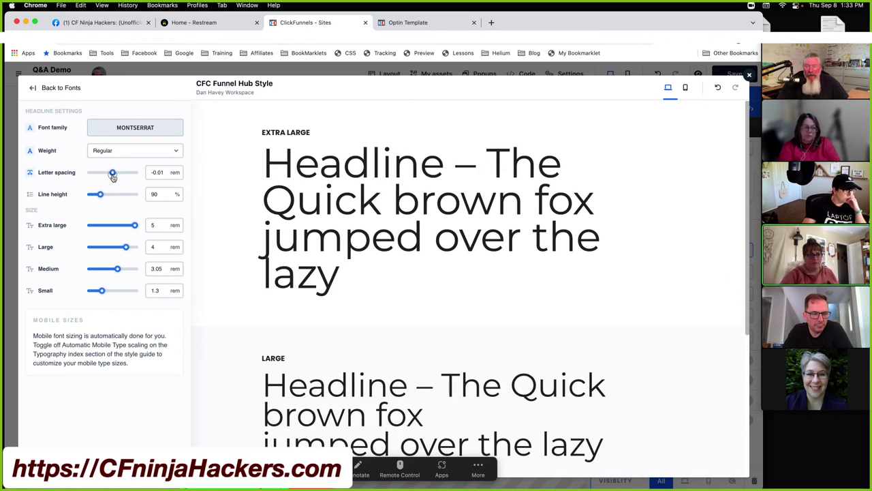
left_click(164, 173)
type("0")
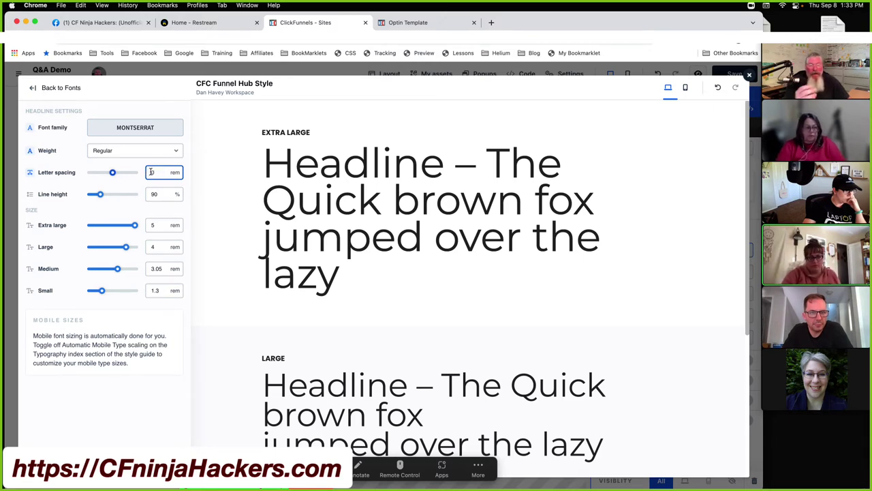
left_click(109, 204)
left_click_drag(100, 196, 98, 196)
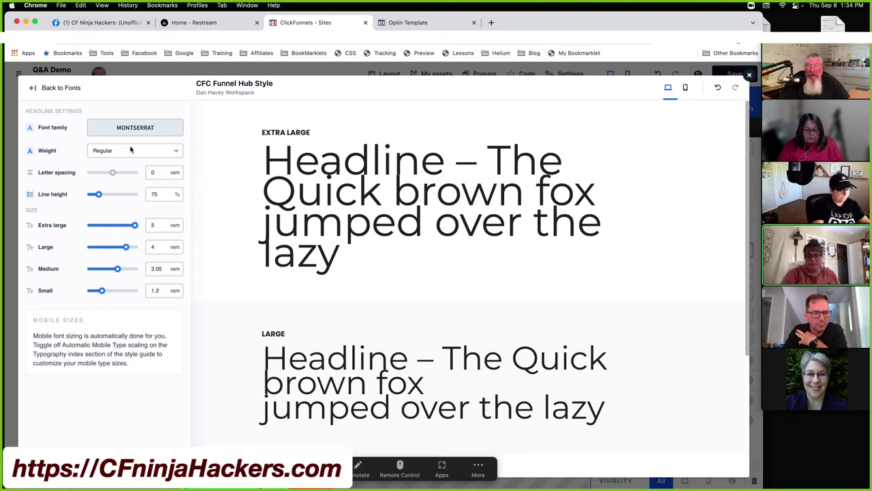
Step: Review the style guide's Subheadline and Content font settings and return to the fonts overview
left_click(61, 88)
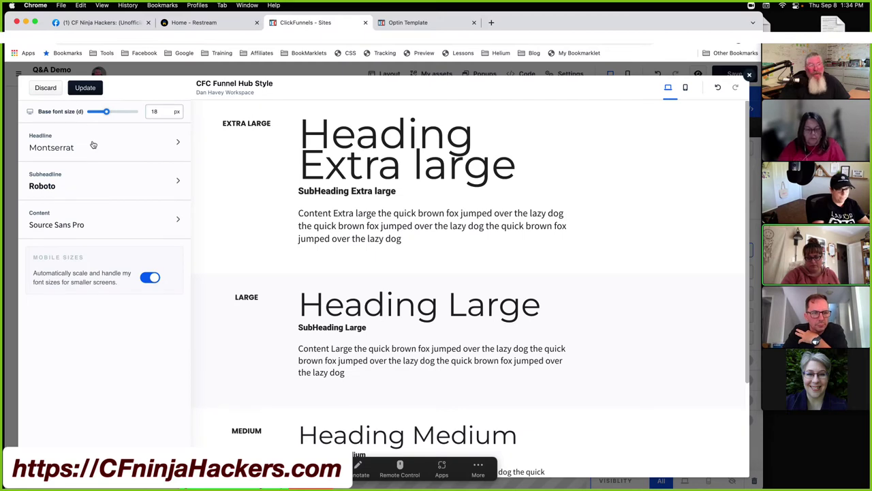
left_click(52, 184)
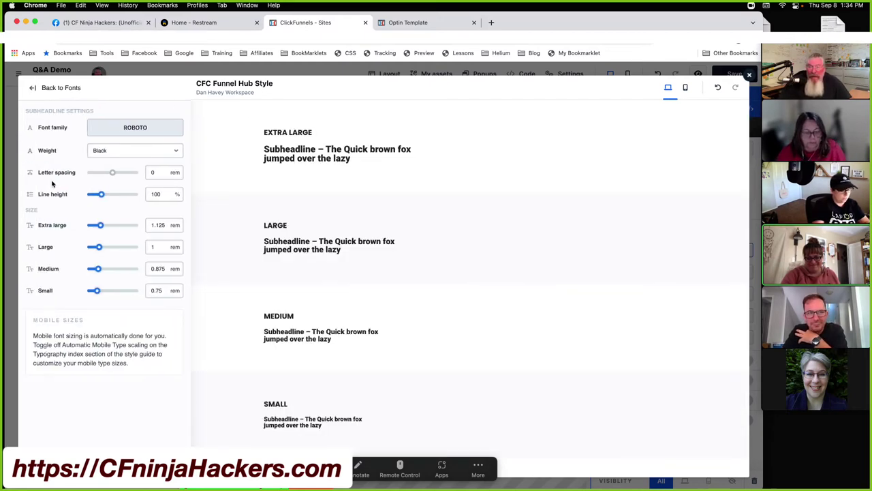
left_click(50, 87)
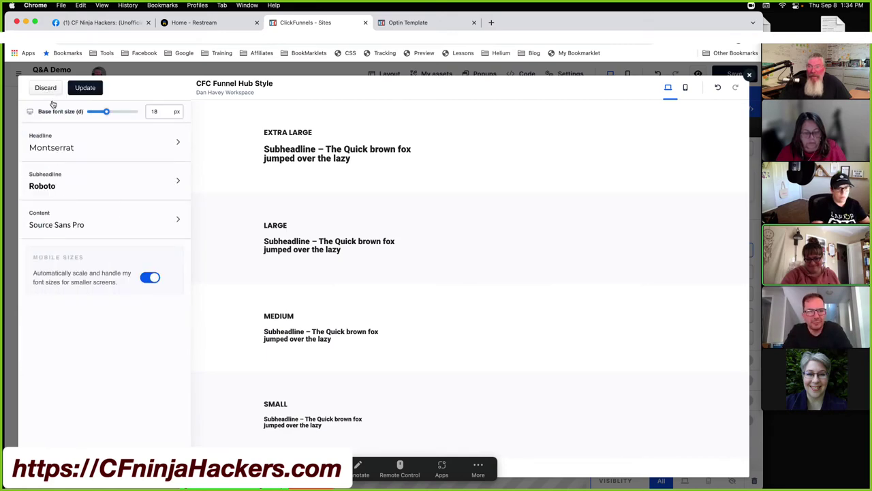
left_click(46, 219)
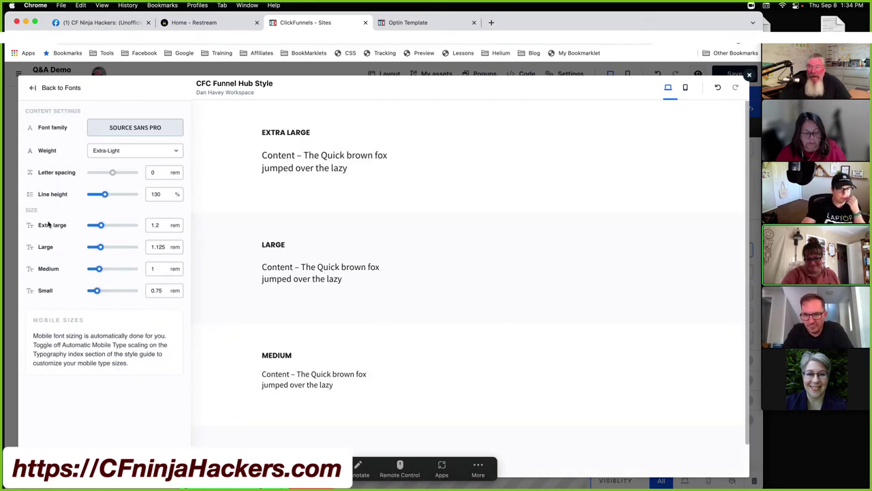
left_click(61, 88)
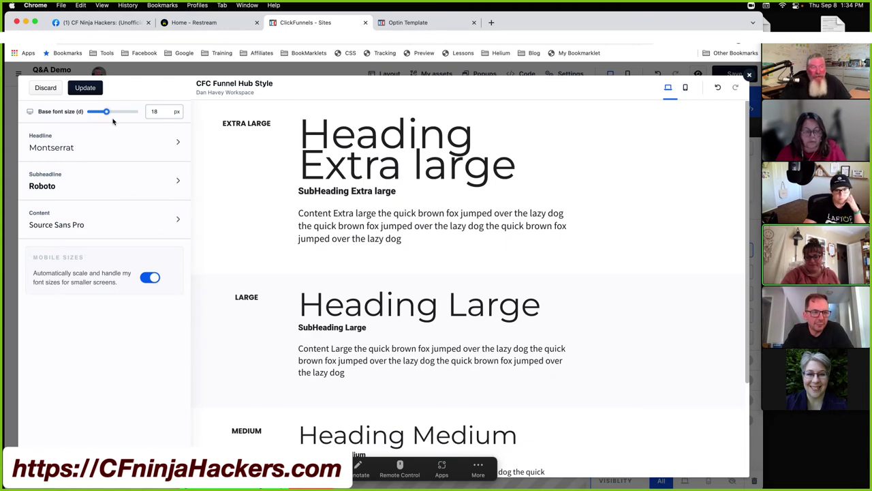
Step: Turn off automatic mobile font scaling, discard all the font changes, and close the style guide
left_click(145, 282)
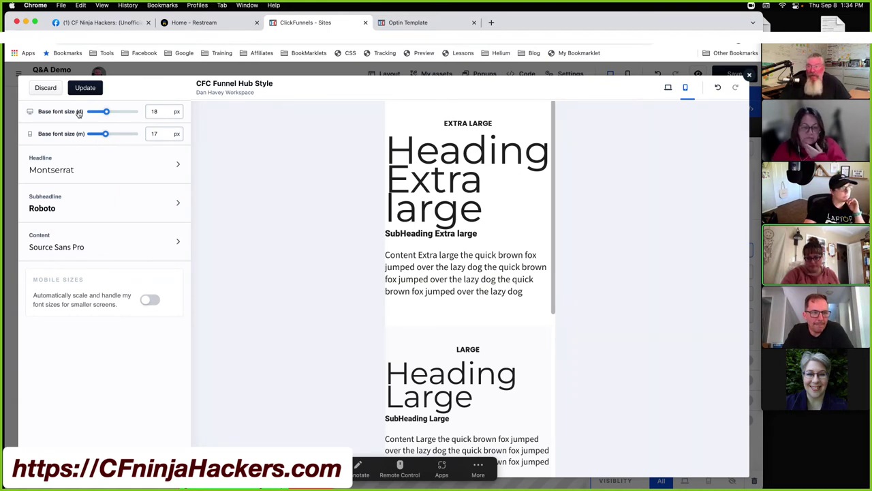
left_click(46, 89)
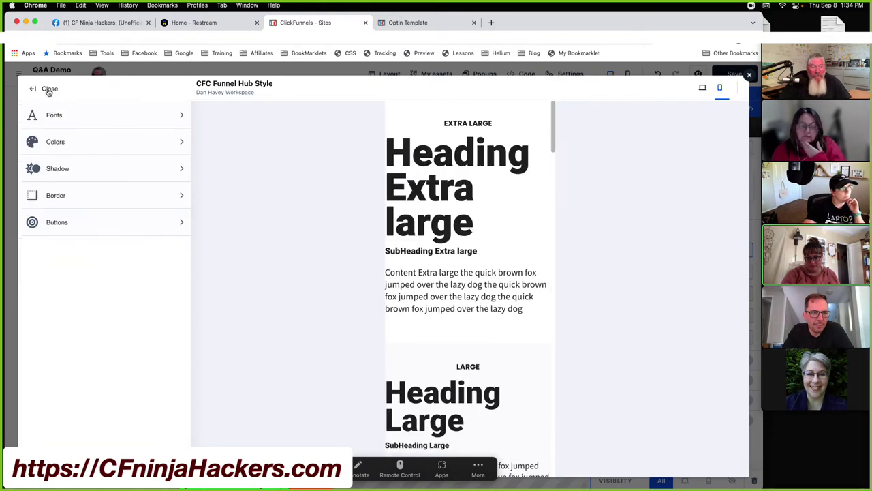
left_click(48, 90)
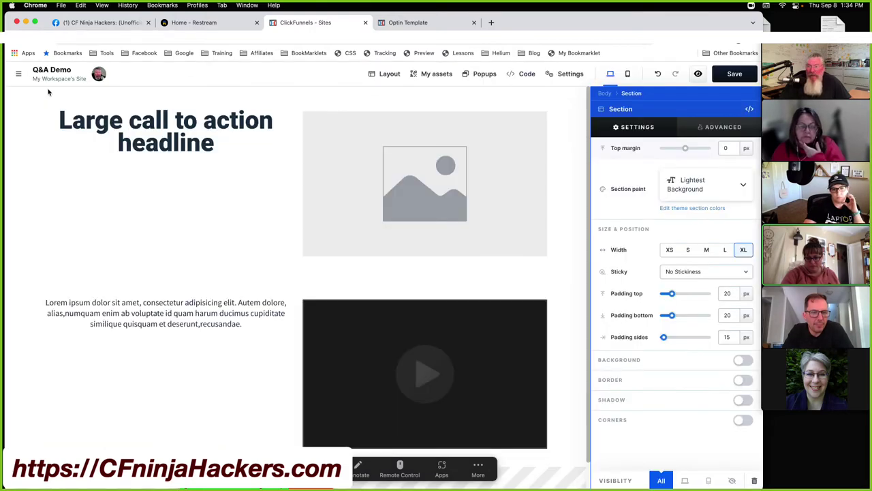
Step: Look over the site's theme pages and site pages, and hide the page list again
left_click(18, 73)
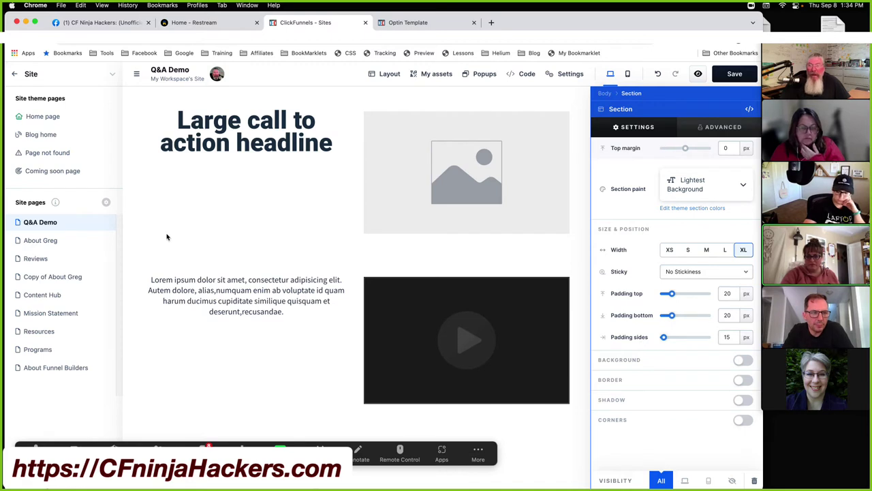
left_click(137, 73)
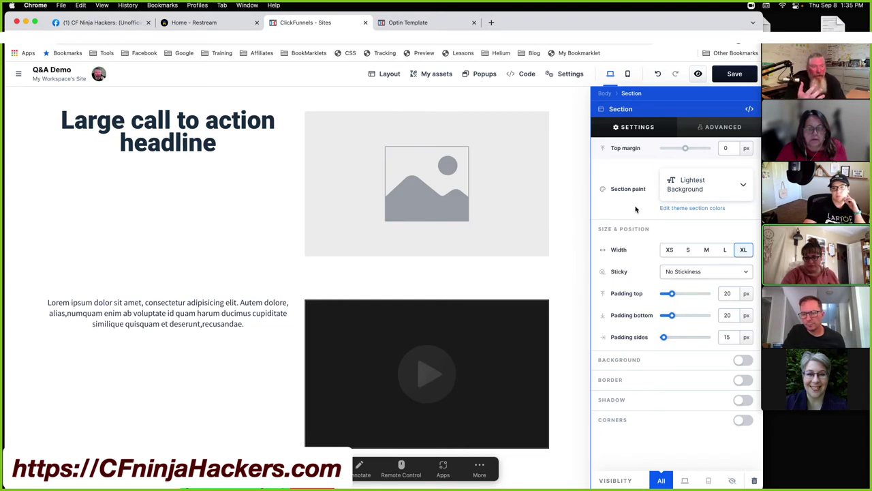
Step: Reopen the style guide's color settings from the section paint and switch the preview to desktop view
left_click(671, 208)
left_click(58, 87)
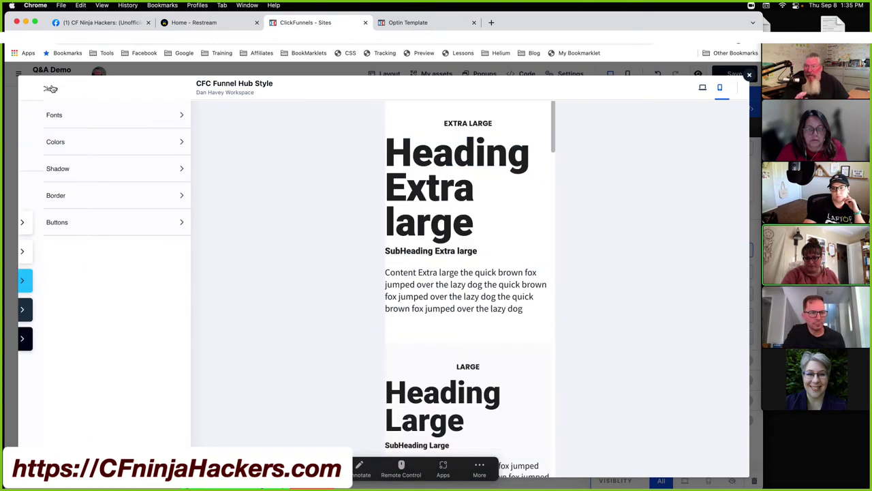
left_click(52, 138)
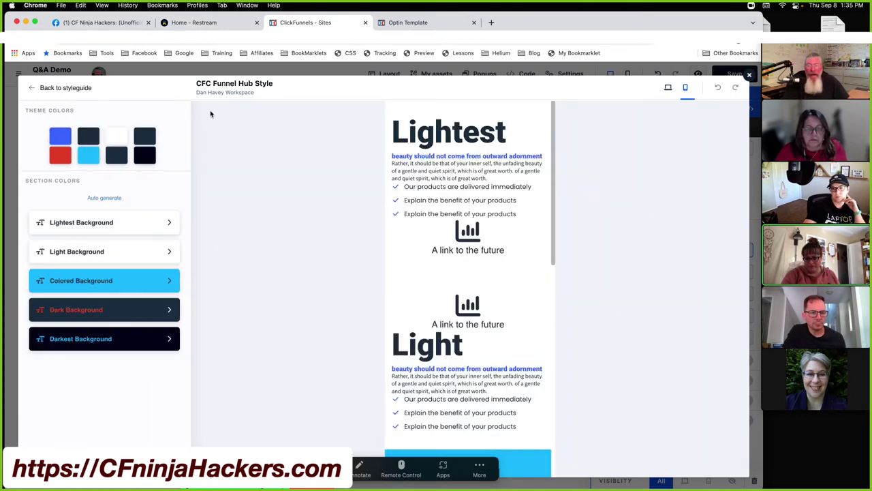
left_click(667, 88)
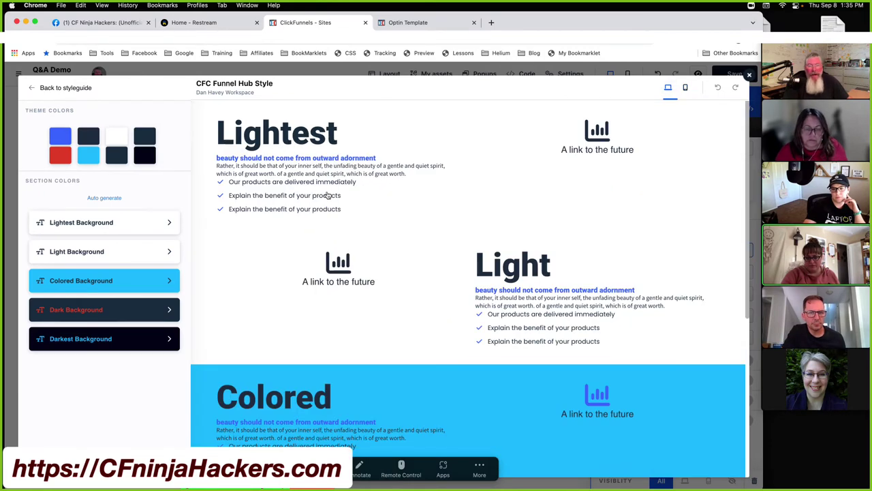
Step: Examine the section color previews from Lightest to Darkest and open the Lightest Background's color settings
scroll(323, 198, "down", 5)
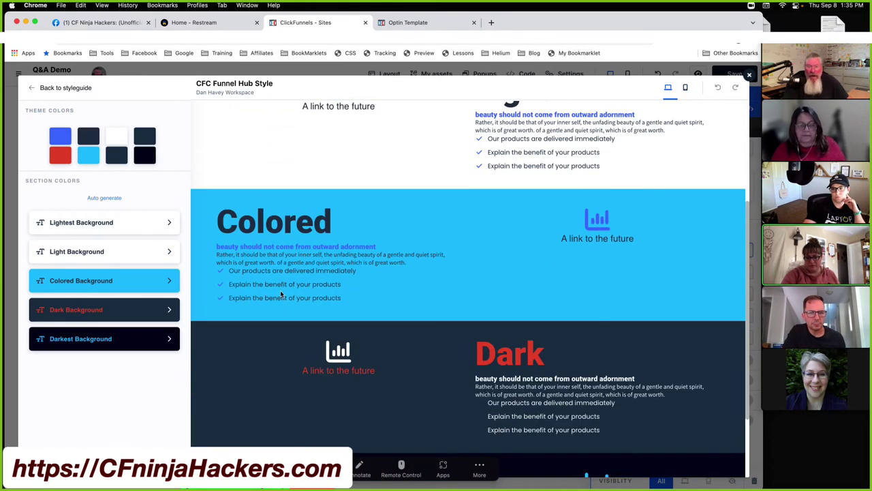
scroll(334, 197, "down", 3)
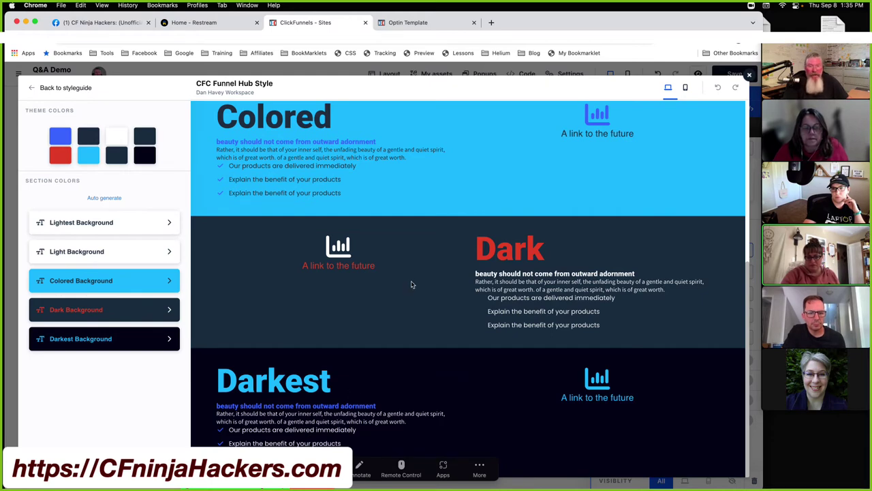
scroll(411, 284, "up", 8)
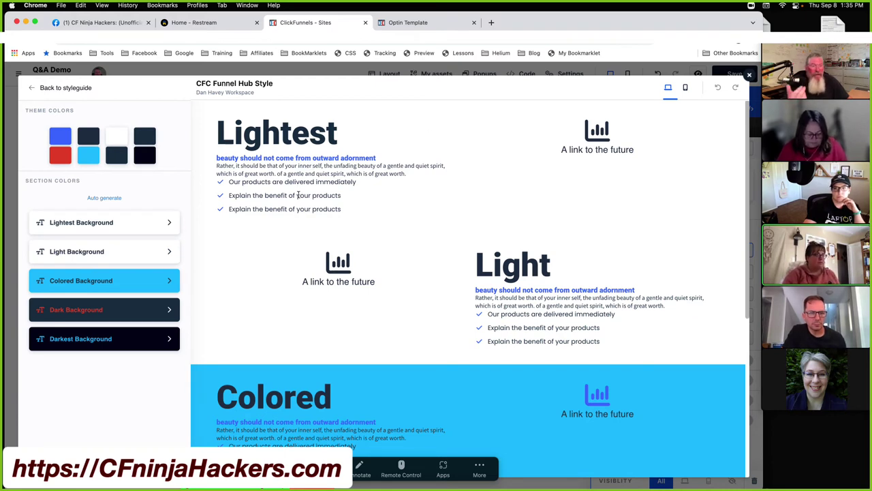
left_click(88, 225)
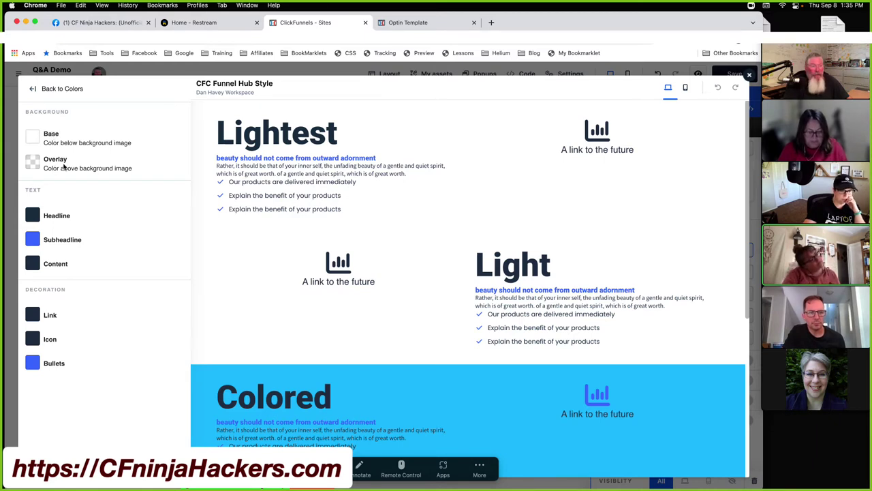
Step: Set the overlay color of the Lightest Background section style to red and return to the color overview
left_click(35, 165)
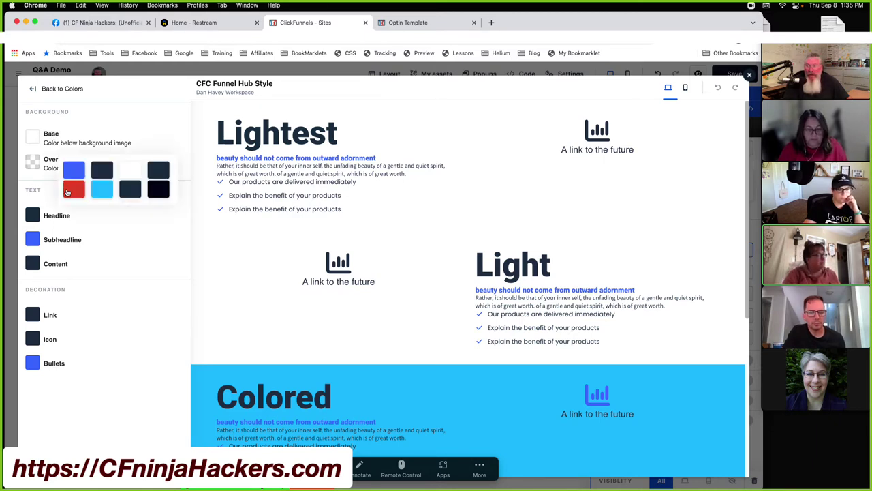
left_click(70, 192)
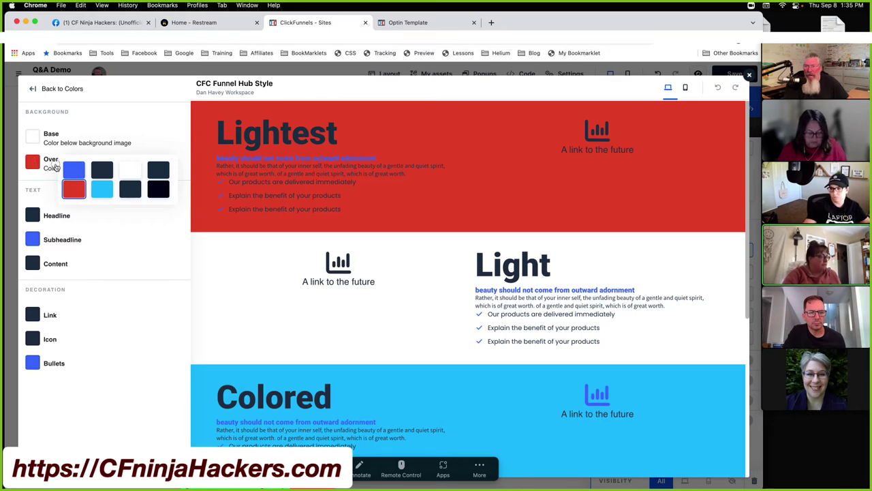
left_click(57, 165)
left_click(36, 166)
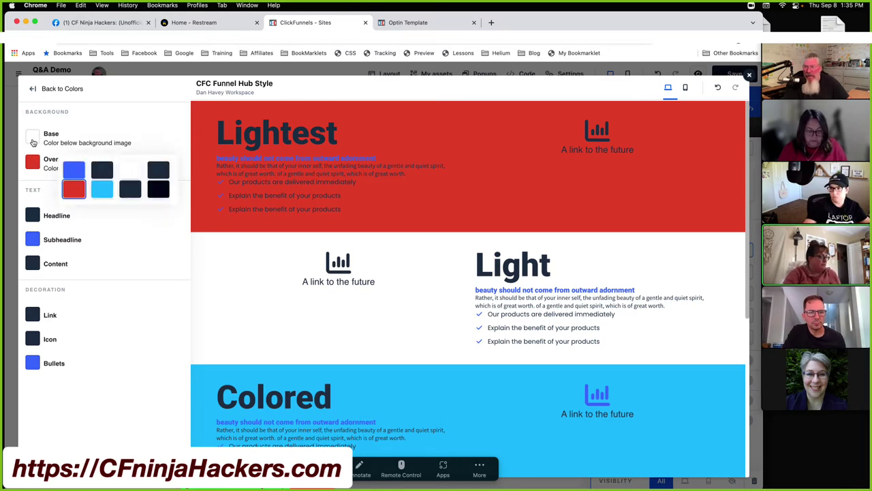
left_click(32, 141)
left_click(32, 163)
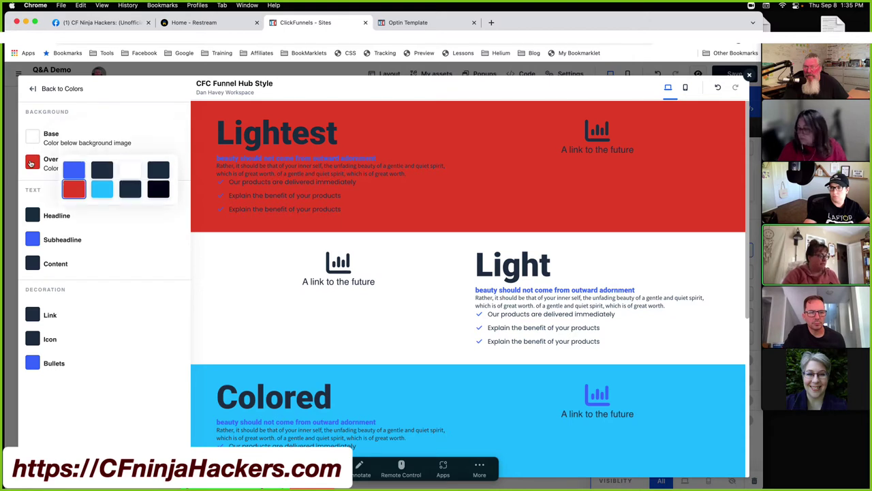
left_click(34, 89)
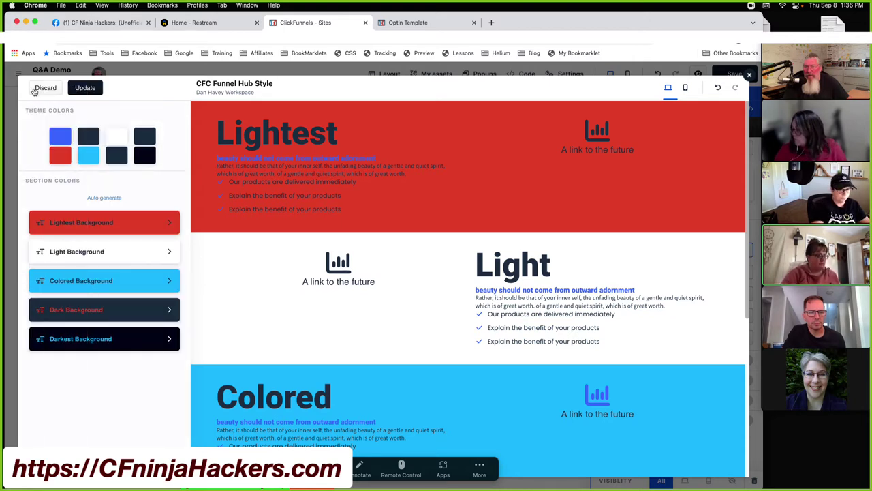
Step: View the color picker of the dark theme color 2f3d51 and discard the pending color changes
left_click(90, 140)
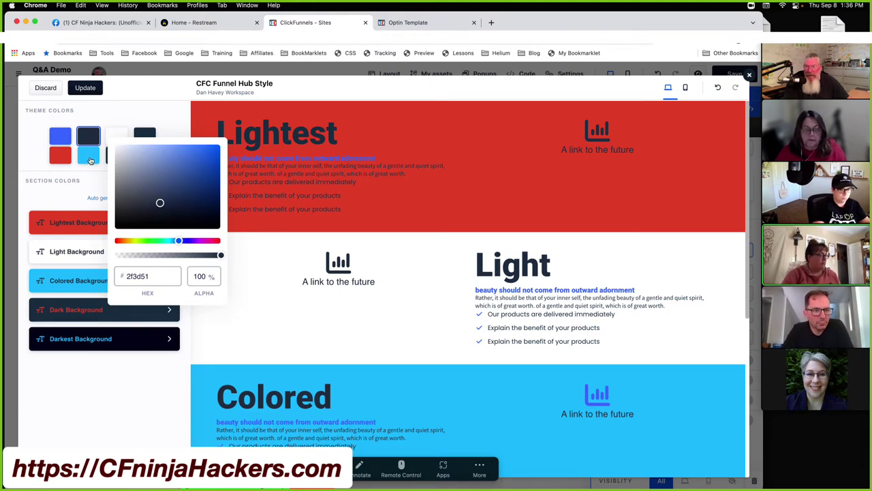
left_click(40, 142)
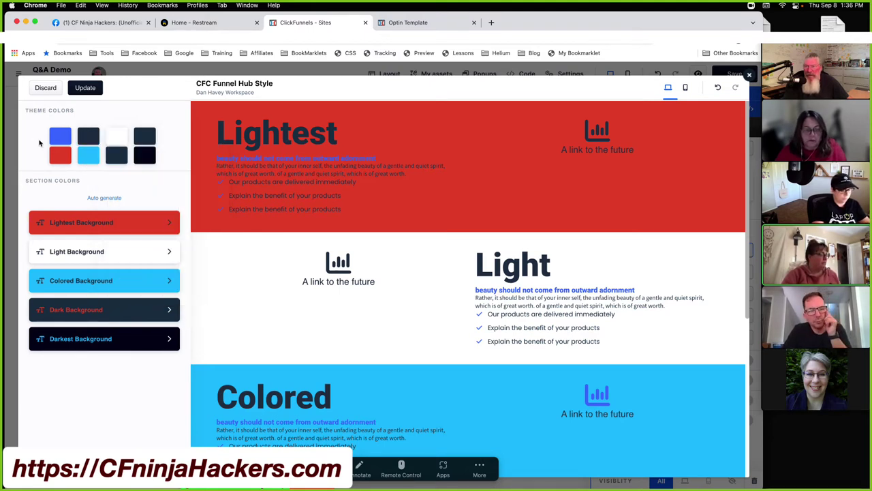
left_click(52, 90)
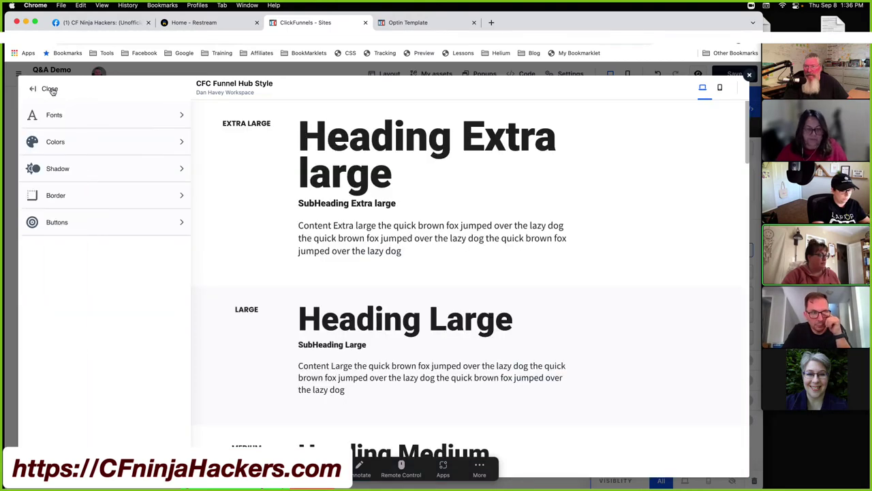
Step: Examine the style guide's shadow, border and button settings, and close the style guide
left_click(59, 168)
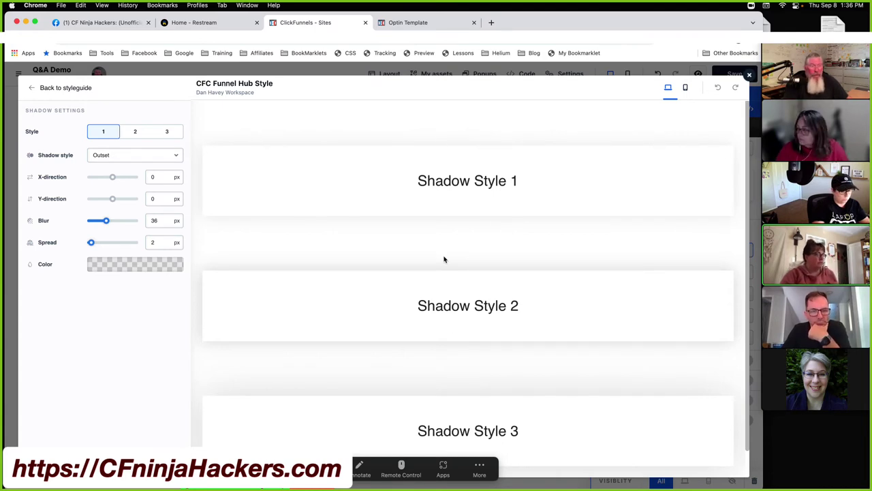
left_click(45, 91)
left_click(54, 197)
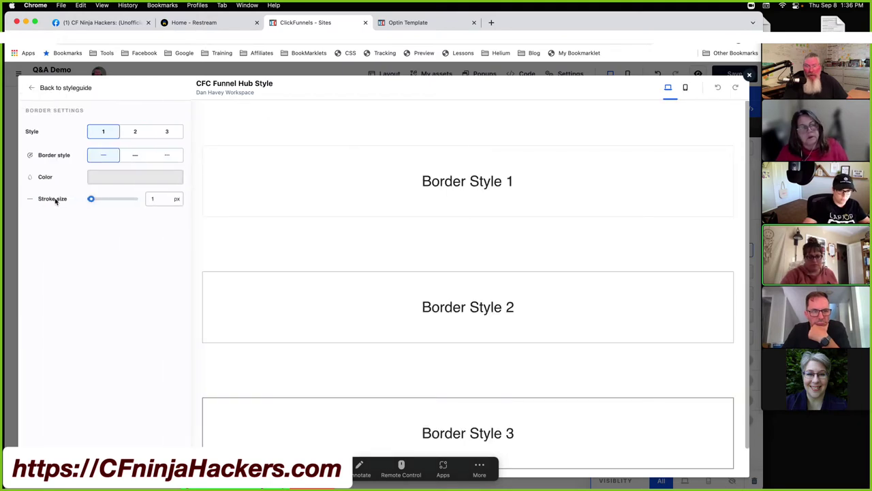
scroll(582, 292, "down", 1)
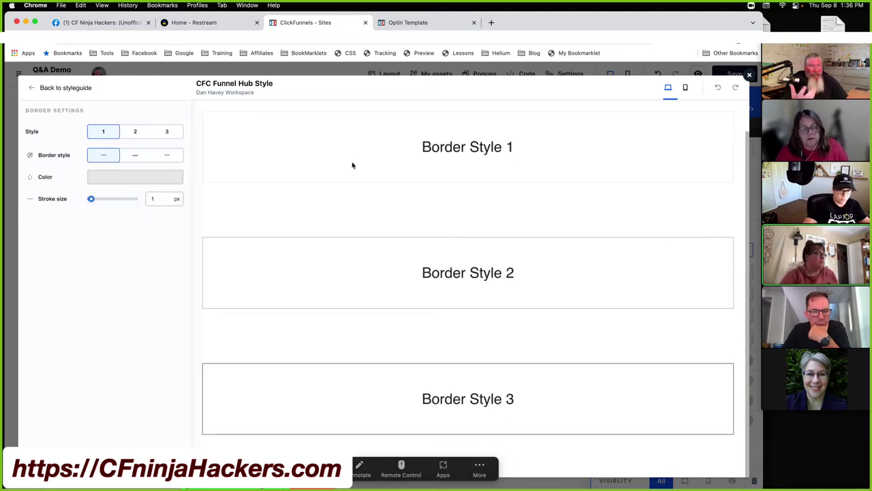
left_click(32, 88)
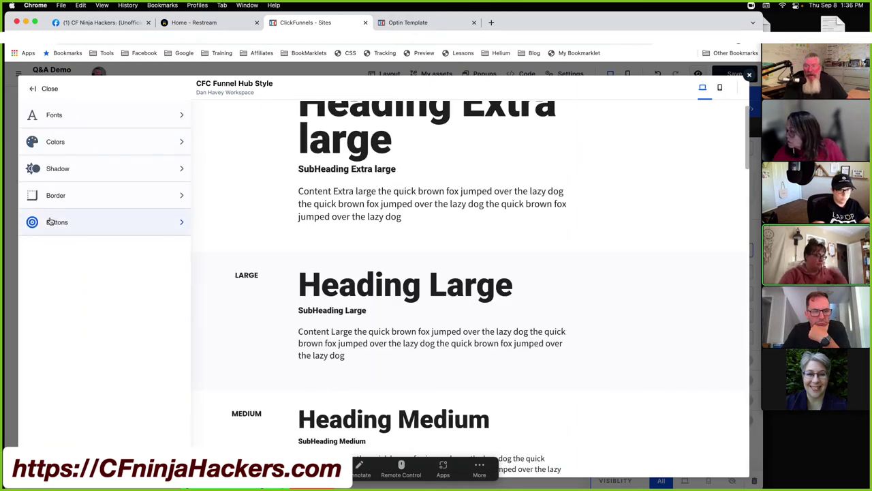
left_click(50, 222)
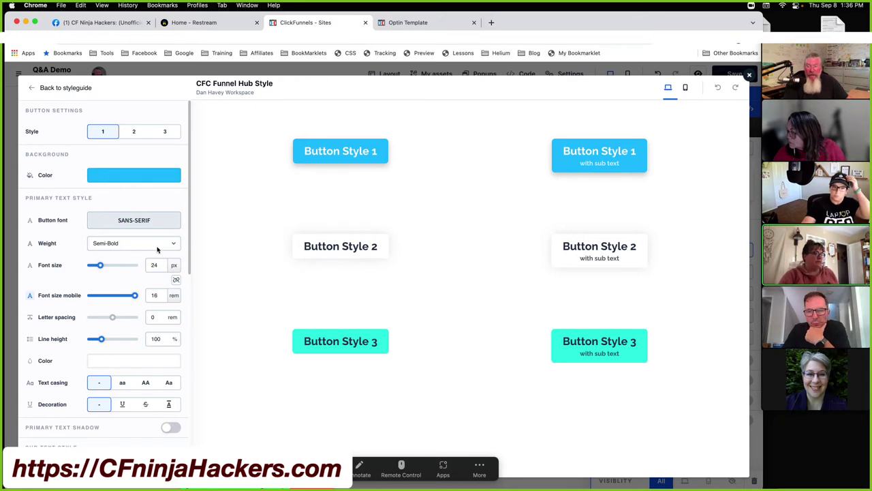
left_click(30, 88)
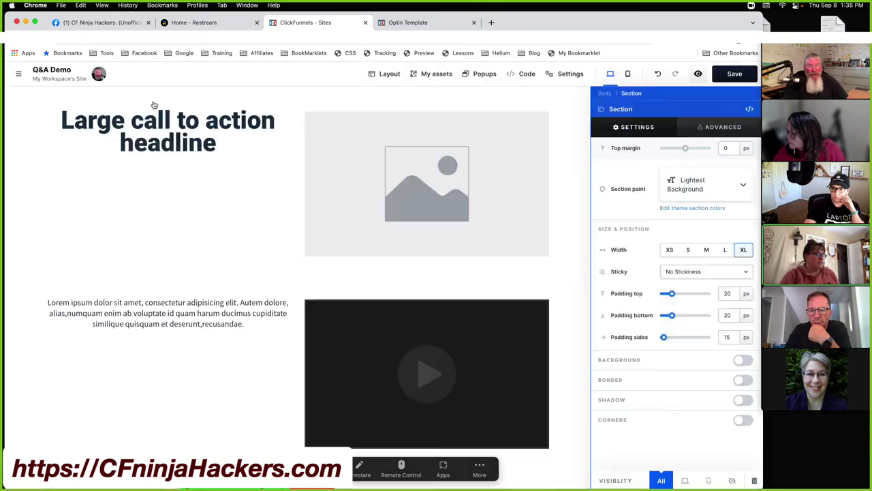
left_click(38, 91)
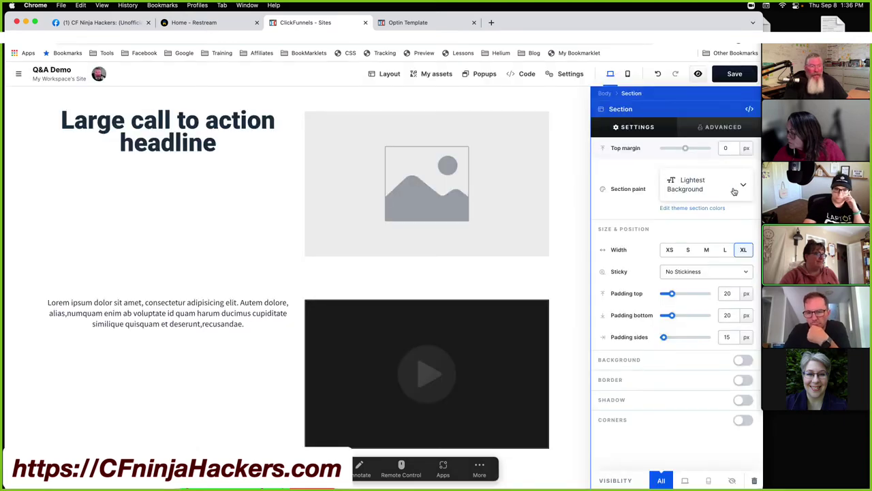
Step: Try the section widths XS, S, M and L, return to XL, and check the available sticky options
left_click(669, 249)
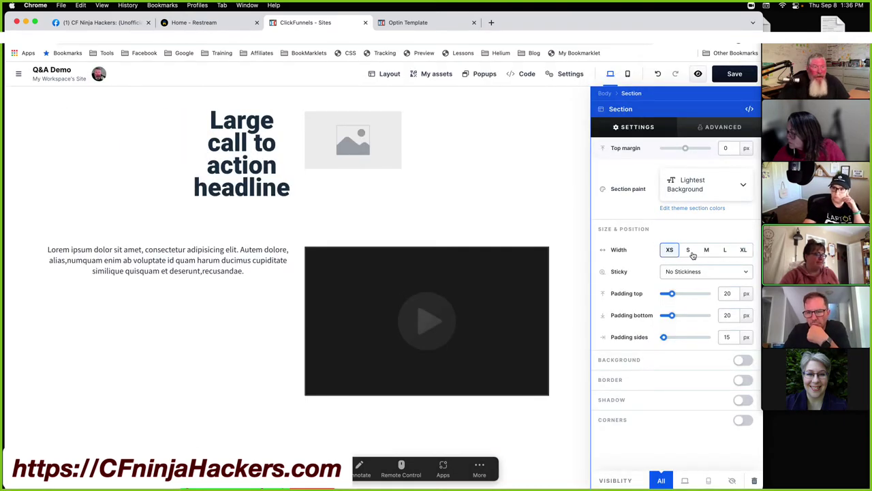
left_click(688, 249)
left_click(706, 249)
left_click(725, 250)
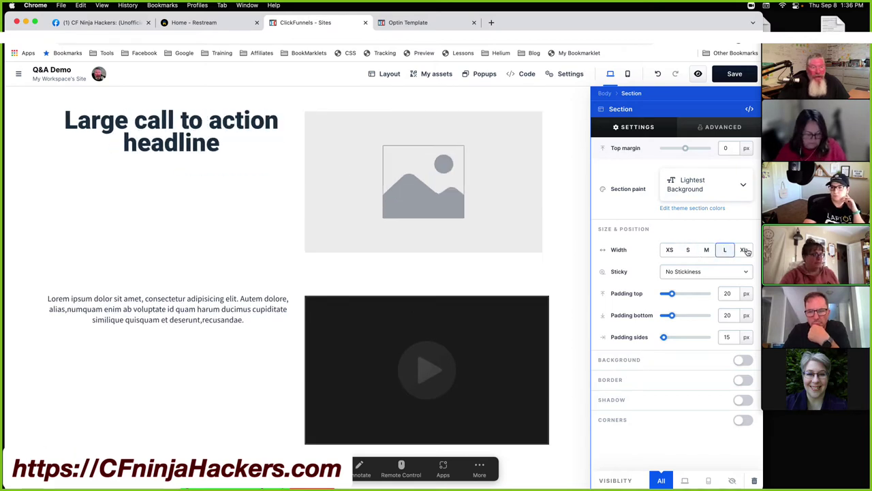
left_click(743, 249)
left_click(704, 271)
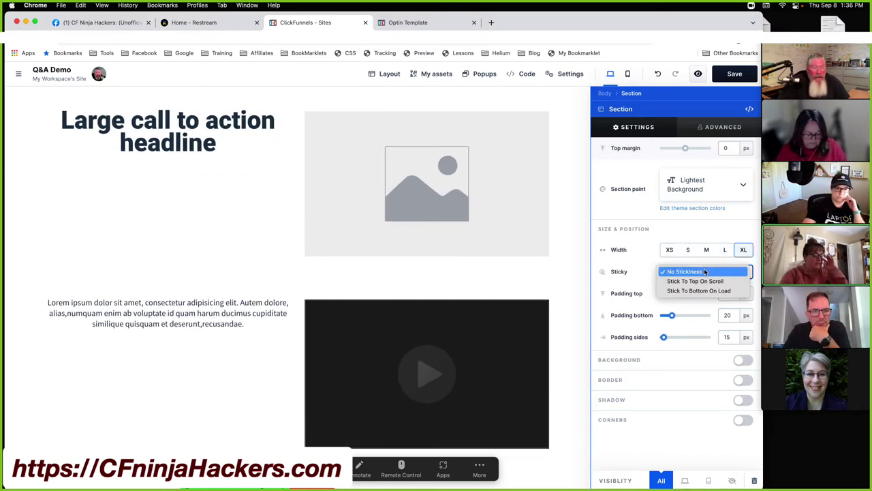
left_click(648, 253)
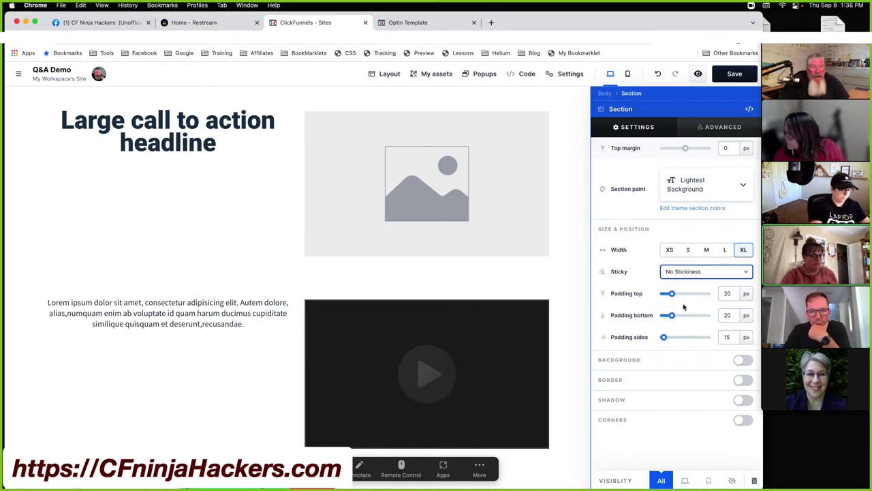
Step: Enable the background and background video options for the headline section
left_click(746, 361)
scroll(711, 353, "down", 2)
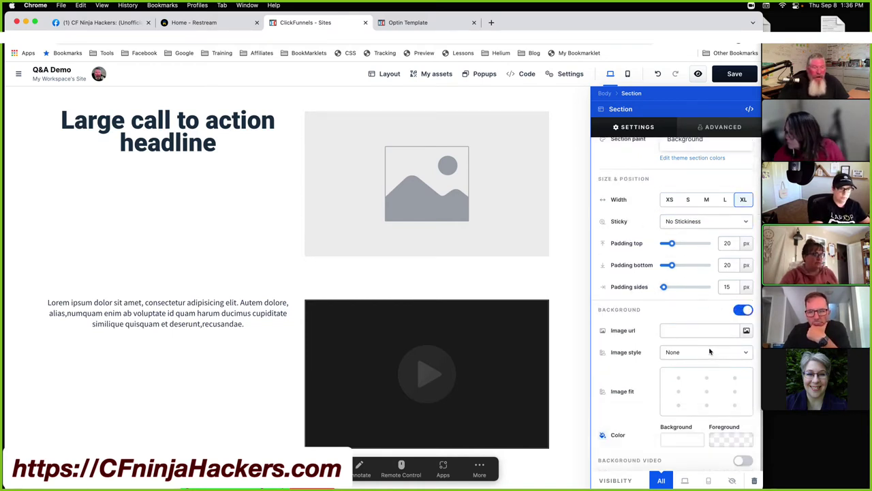
scroll(709, 352, "down", 2)
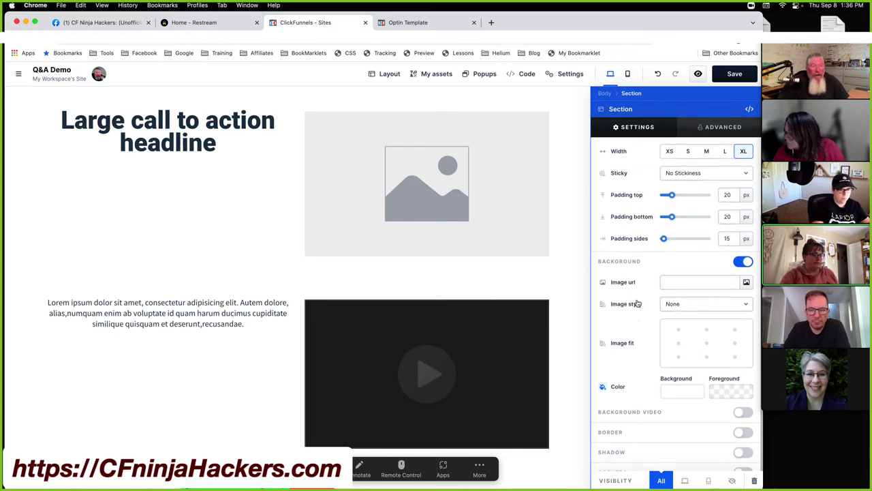
scroll(638, 301, "down", 1)
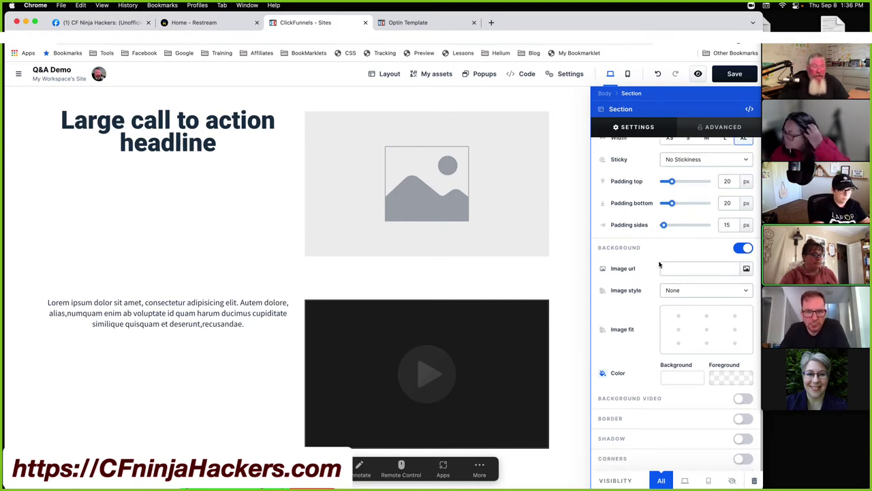
left_click(742, 398)
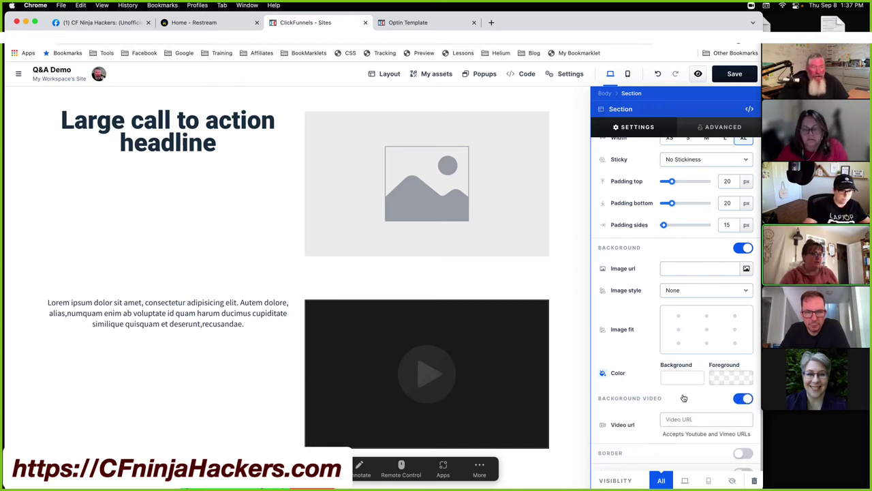
Step: Turn on the page body's background and background video, and switch the body background off again
left_click(569, 74)
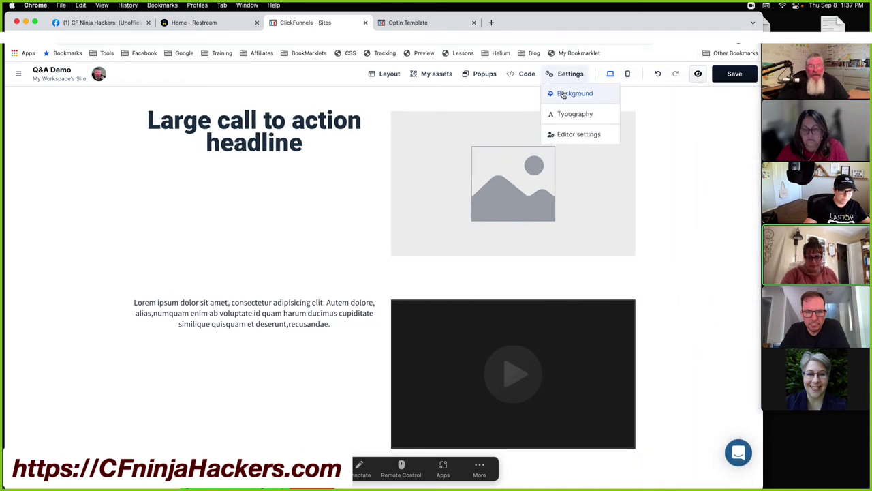
left_click(598, 97)
left_click(742, 117)
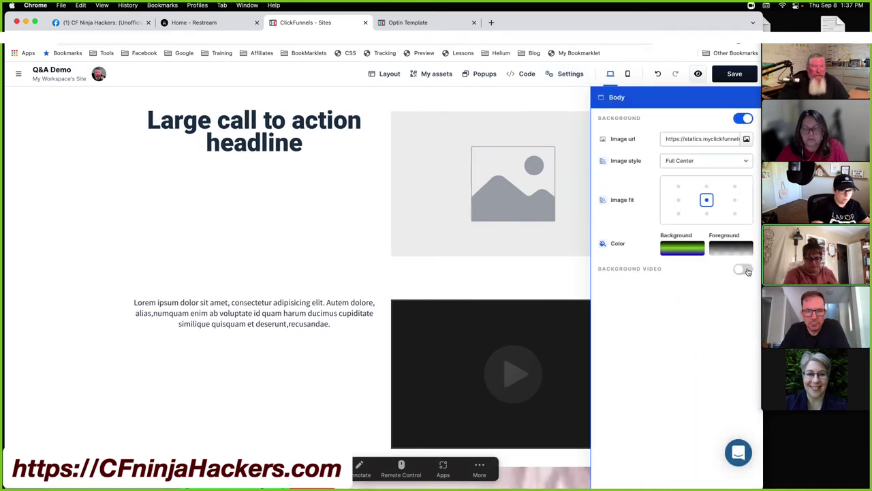
left_click(742, 270)
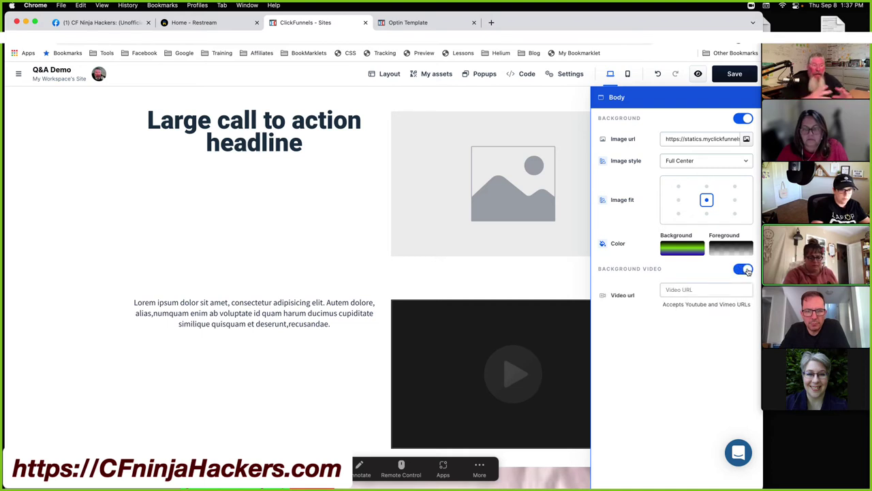
left_click(738, 119)
Step: Check the page body's background settings again
left_click(564, 79)
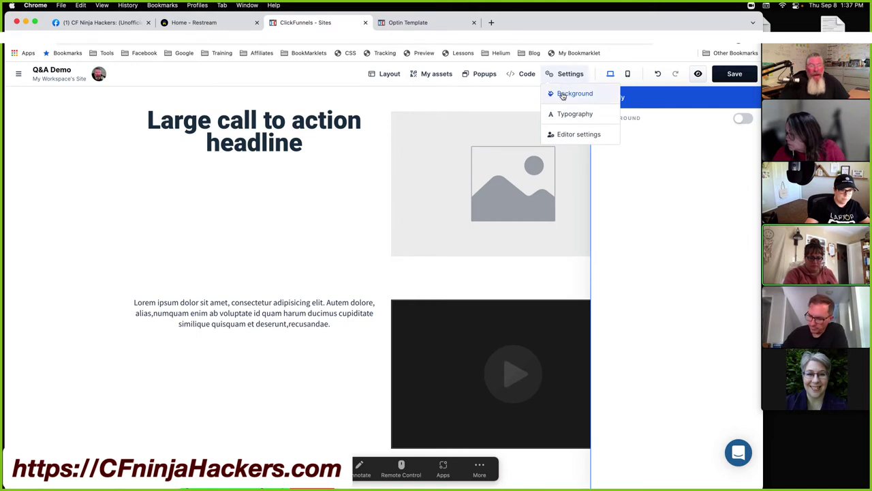
left_click(563, 96)
left_click(565, 74)
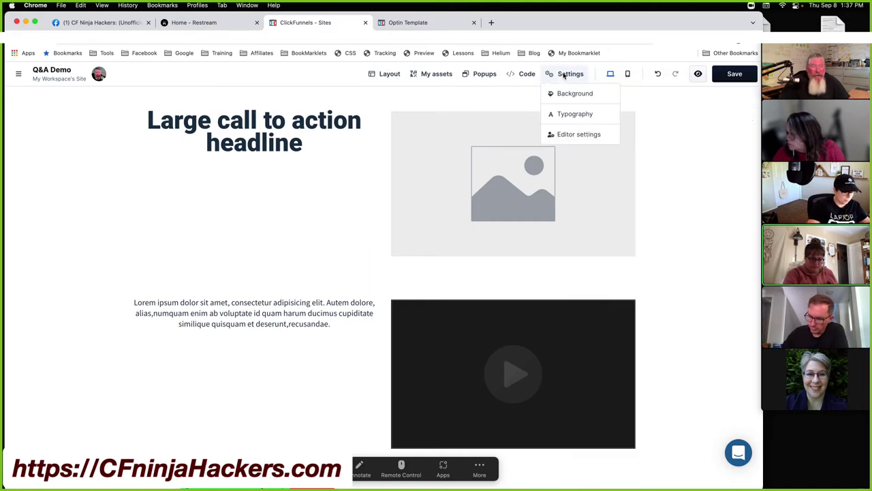
left_click(566, 91)
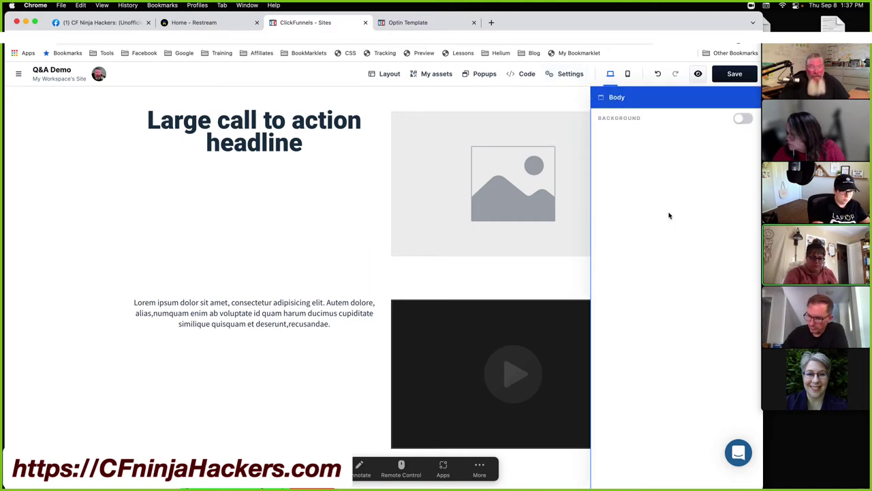
Step: Disable the headline section's background video and enable its border
left_click(555, 113)
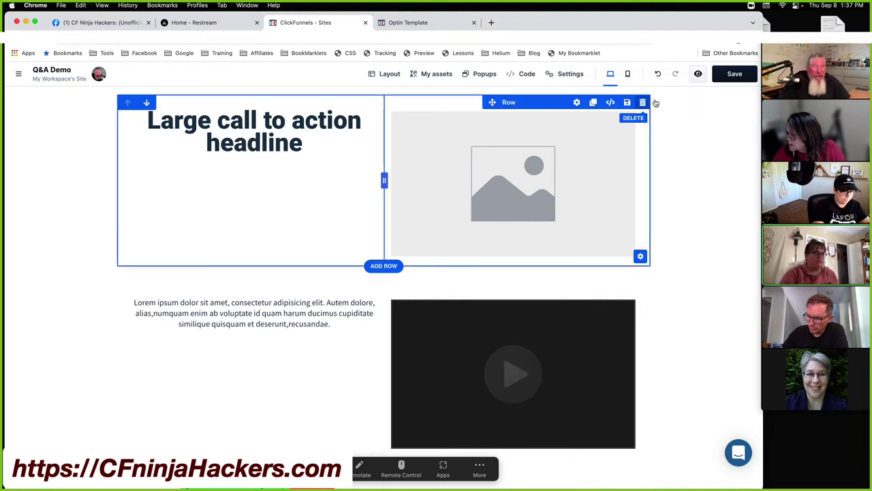
left_click(690, 95)
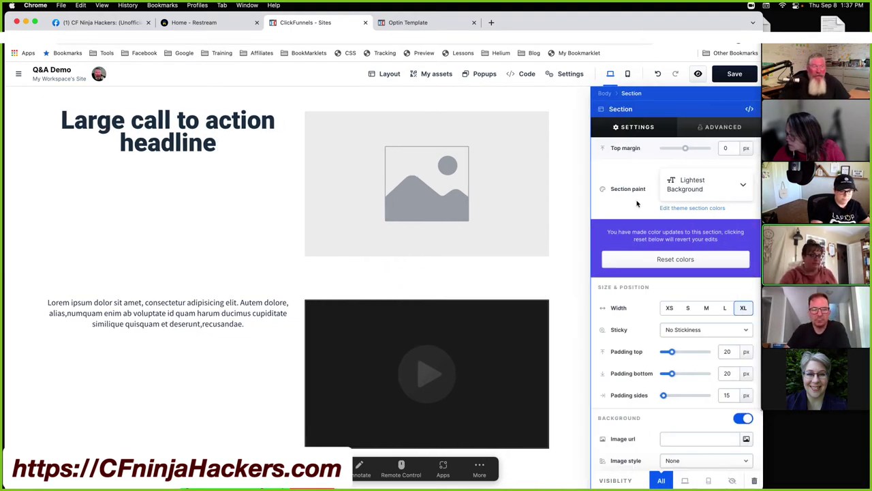
scroll(656, 280, "down", 6)
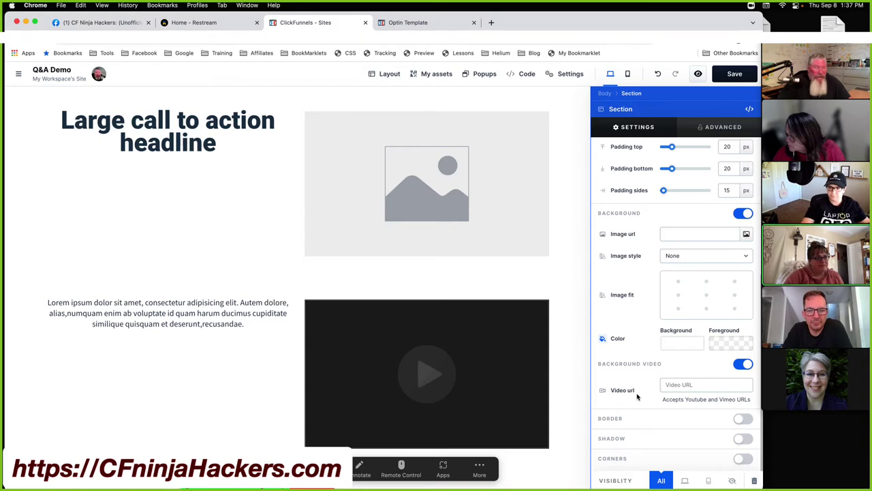
left_click(742, 365)
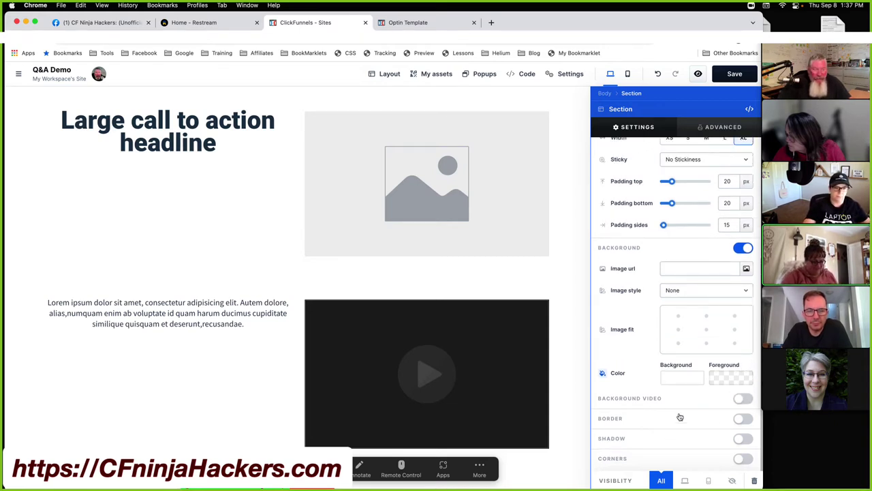
left_click(742, 418)
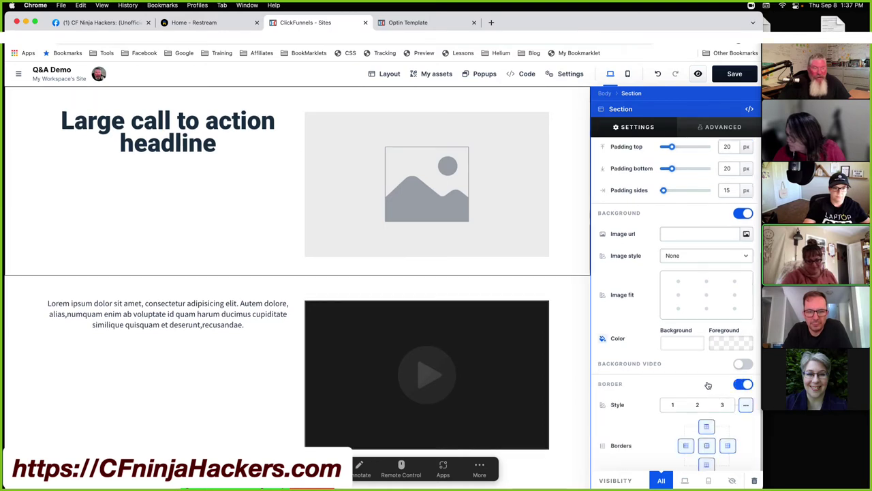
scroll(681, 307, "down", 4)
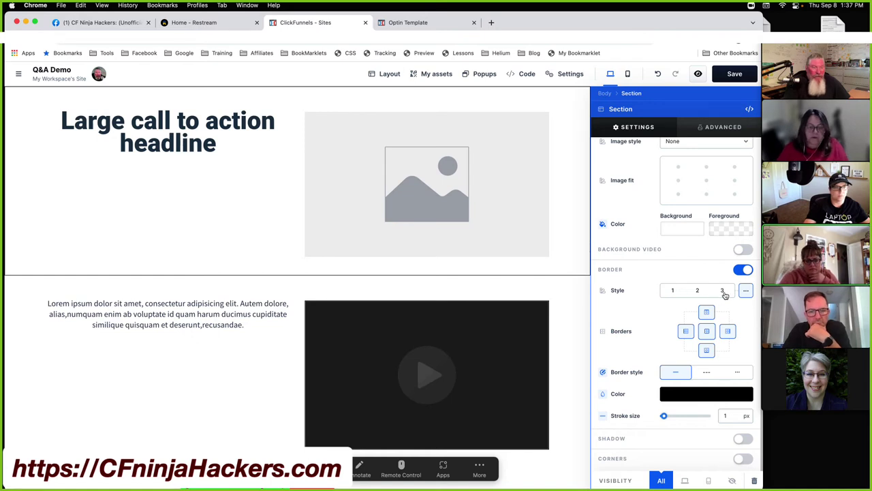
Step: Switch the headline section's border off and on again, and close the section settings
left_click(742, 271)
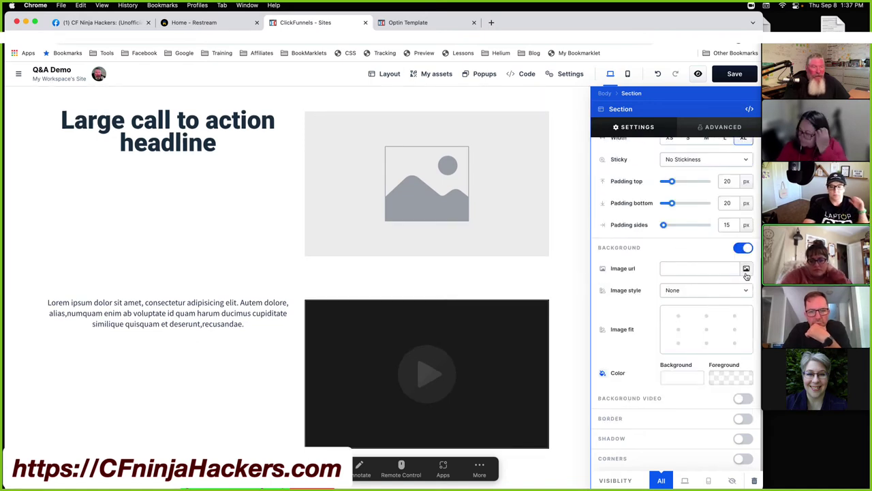
left_click(744, 419)
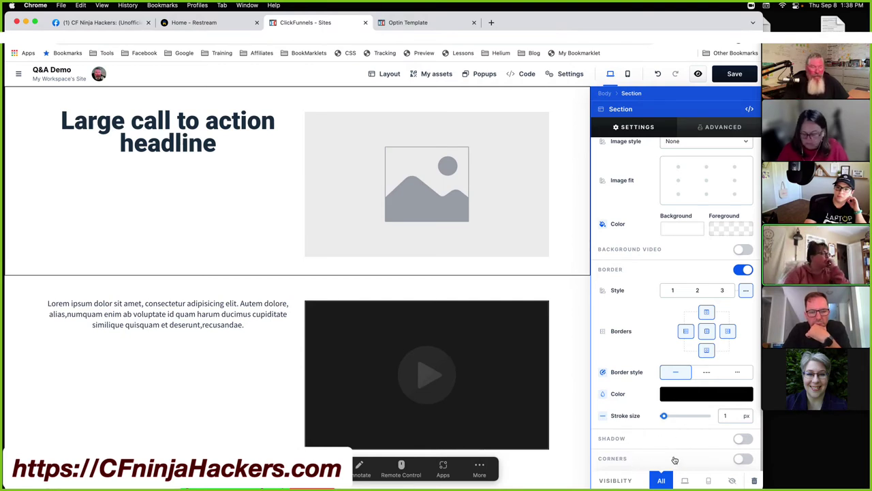
left_click(561, 169)
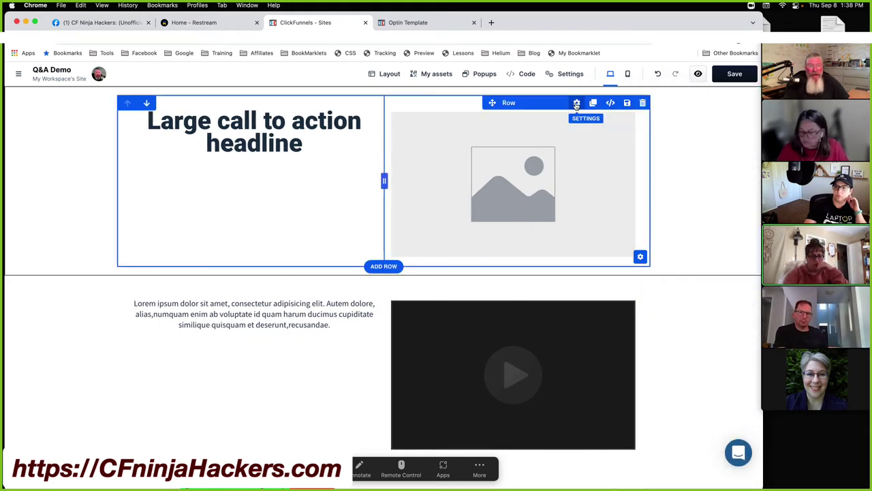
Step: Change the headline row's width unit to percent and set the width to 80%
left_click(576, 103)
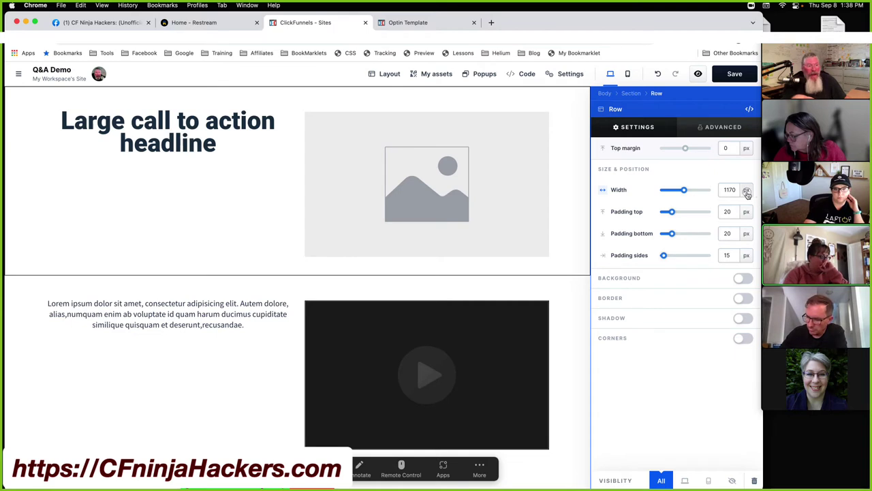
left_click(746, 190)
left_click(750, 181)
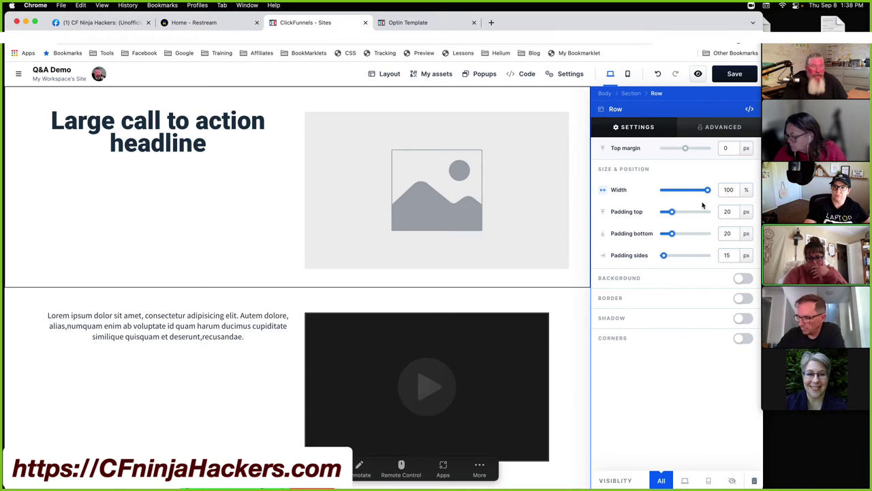
left_click_drag(709, 192, 700, 193)
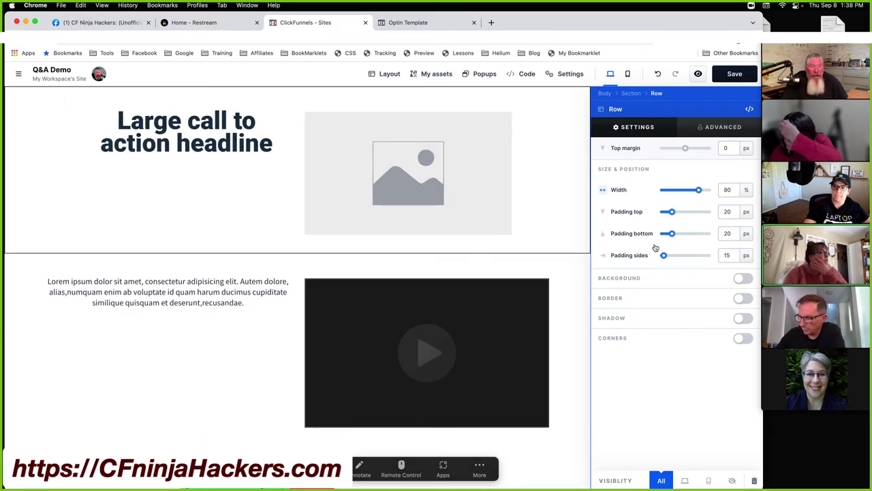
Step: Enable the background and border options for the headline row
left_click(744, 278)
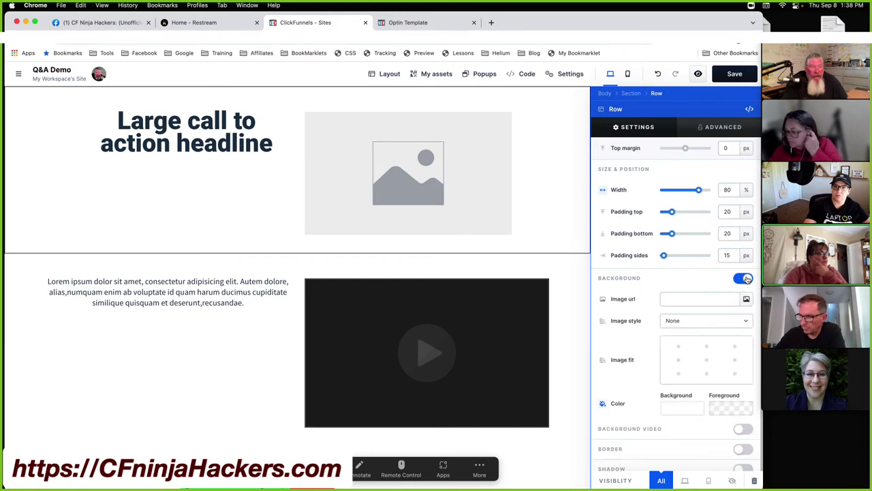
scroll(712, 310, "down", 1)
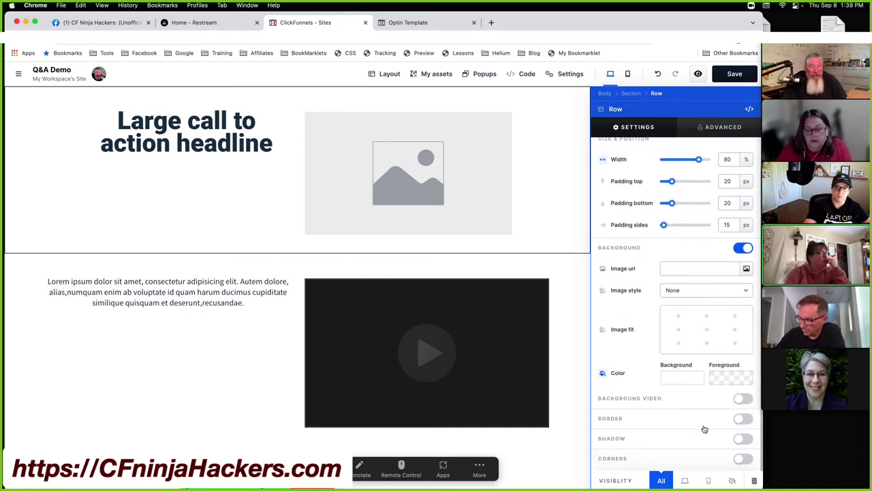
left_click(744, 419)
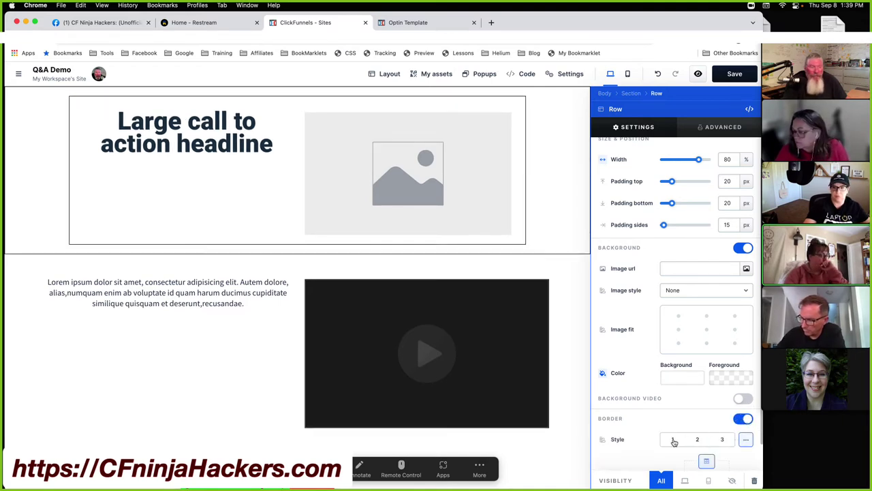
Step: Try border presets 1, 2 and 3 on the headline row, and give it a custom dashed border based on preset 3
left_click(673, 440)
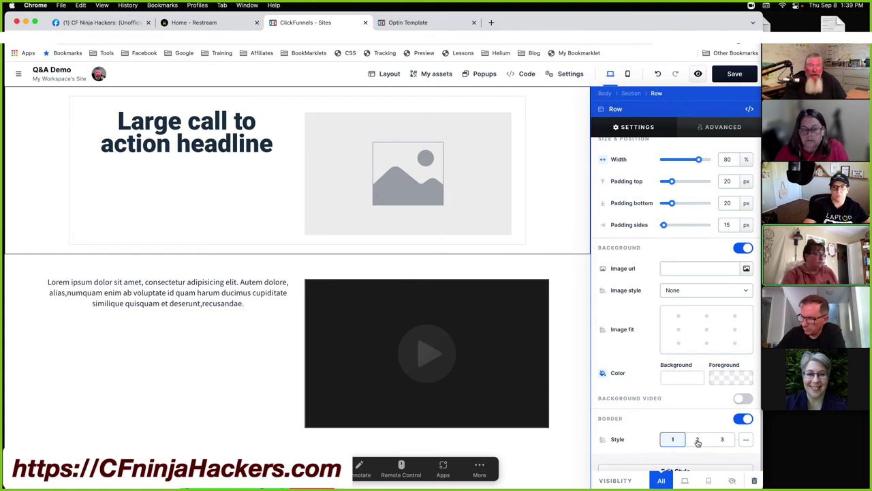
left_click(697, 440)
left_click(721, 440)
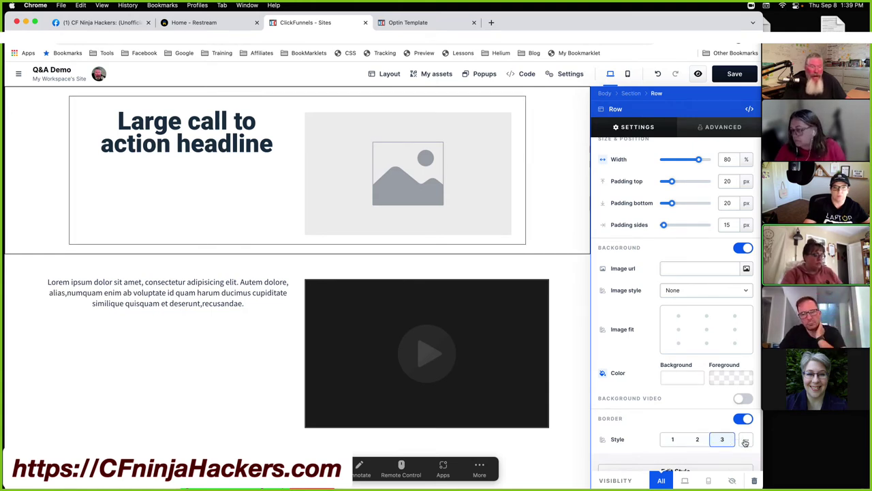
scroll(702, 399, "down", 3)
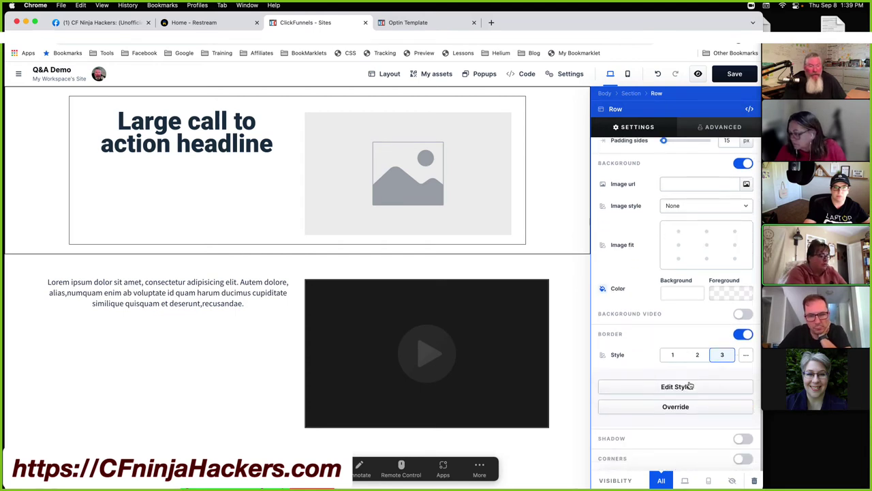
left_click(746, 357)
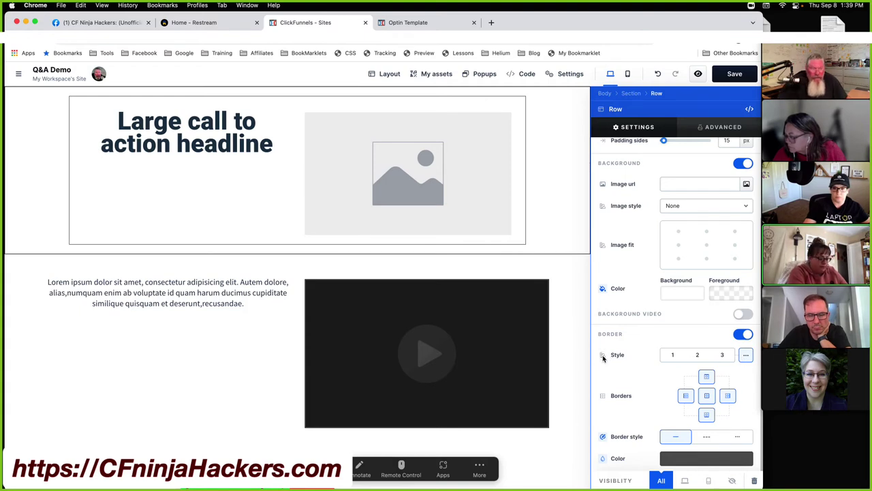
scroll(710, 394, "down", 1)
left_click(705, 393)
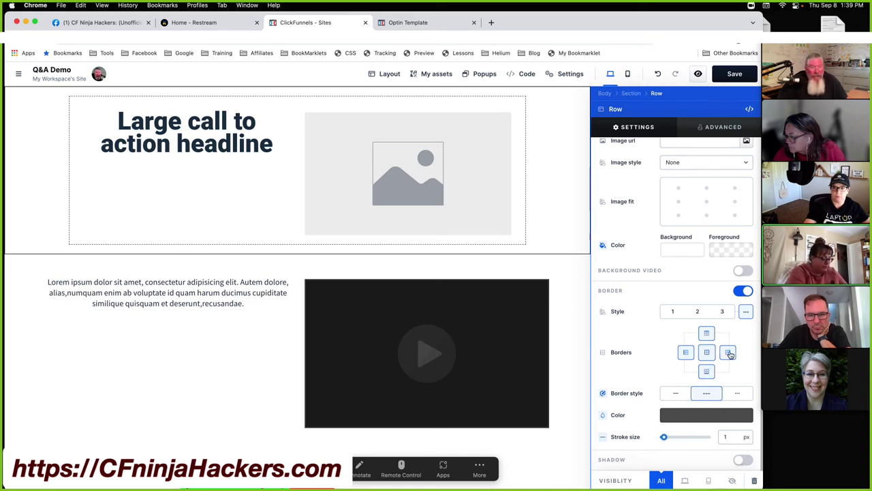
Step: Remove the row's border from all four sides and restore it only along the top and bottom edges
left_click(707, 335)
left_click(706, 371)
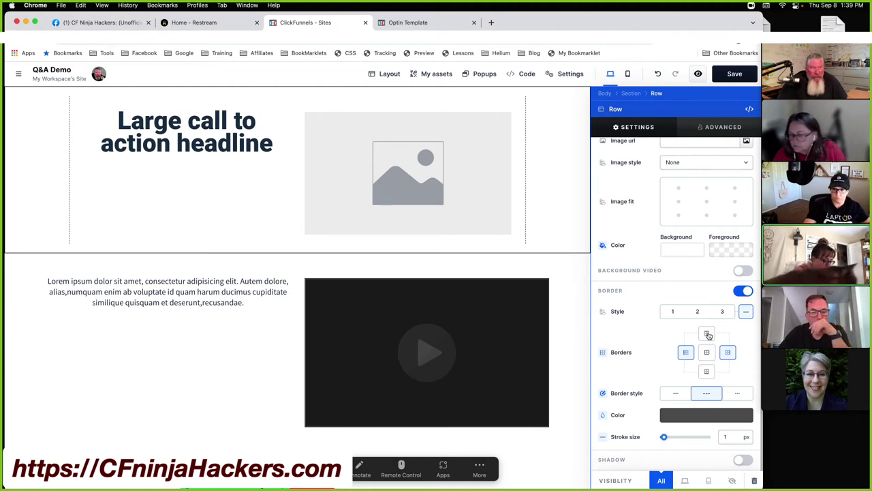
left_click(728, 352)
left_click(686, 351)
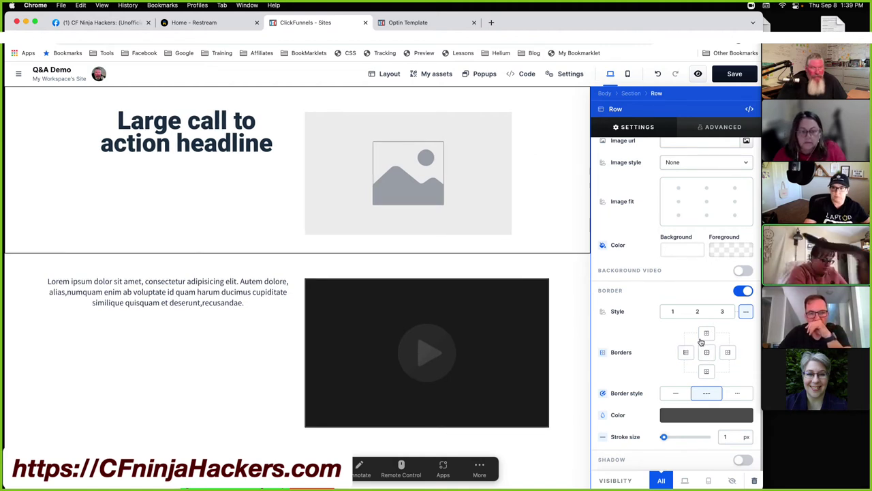
left_click(707, 333)
left_click(707, 374)
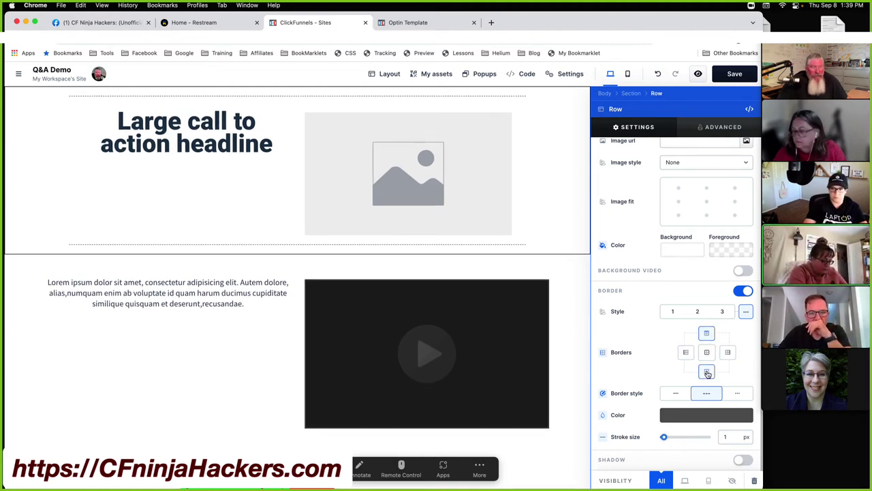
Step: Make the headline row's dashed border red with a 12 px stroke on all four sides
scroll(706, 382, "down", 1)
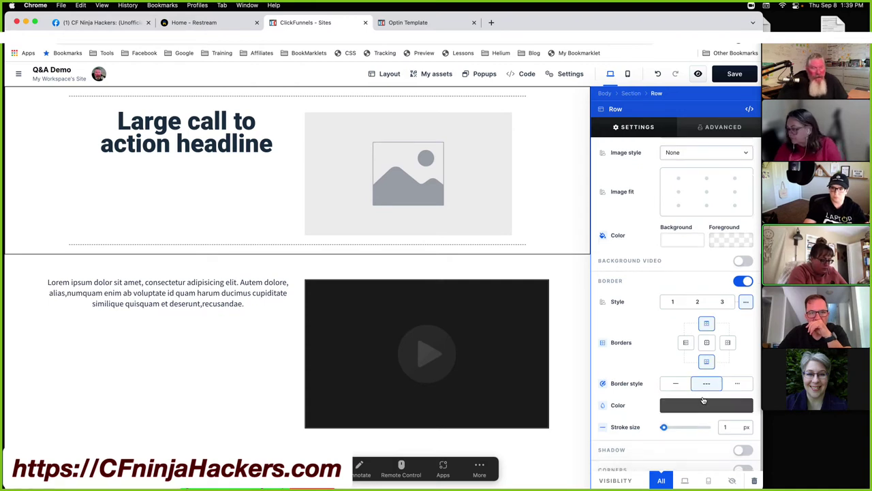
left_click(704, 403)
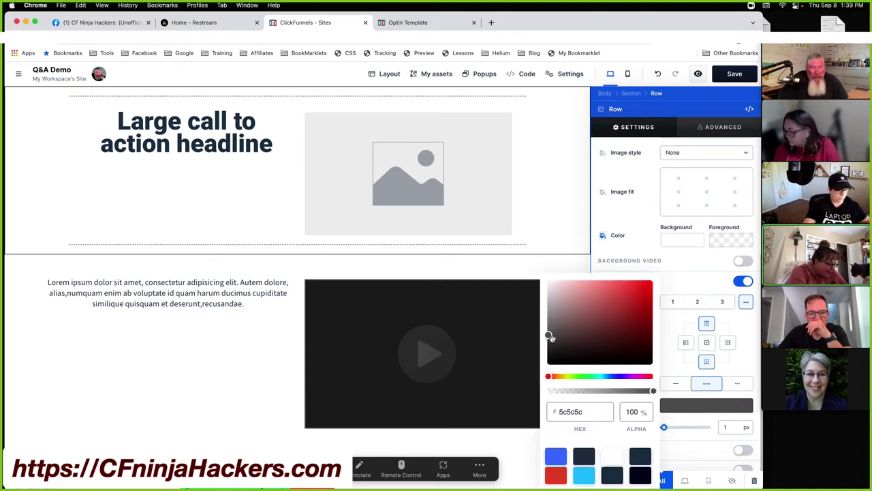
left_click(556, 476)
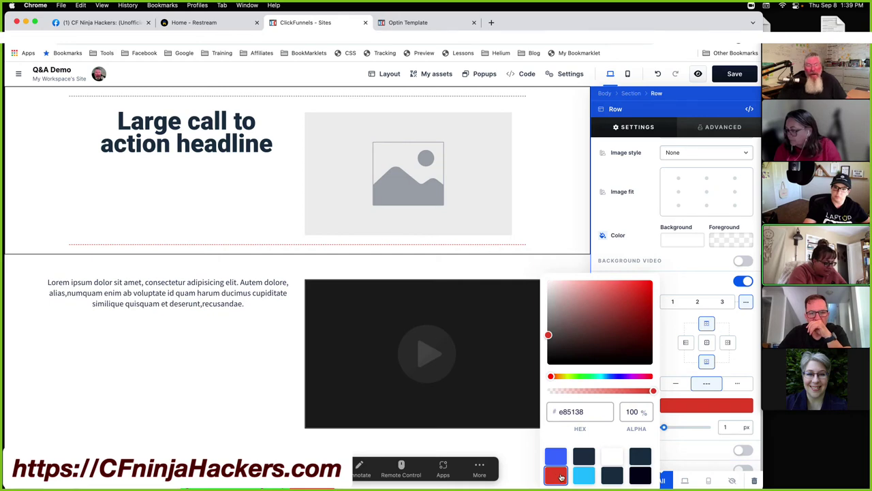
left_click(669, 368)
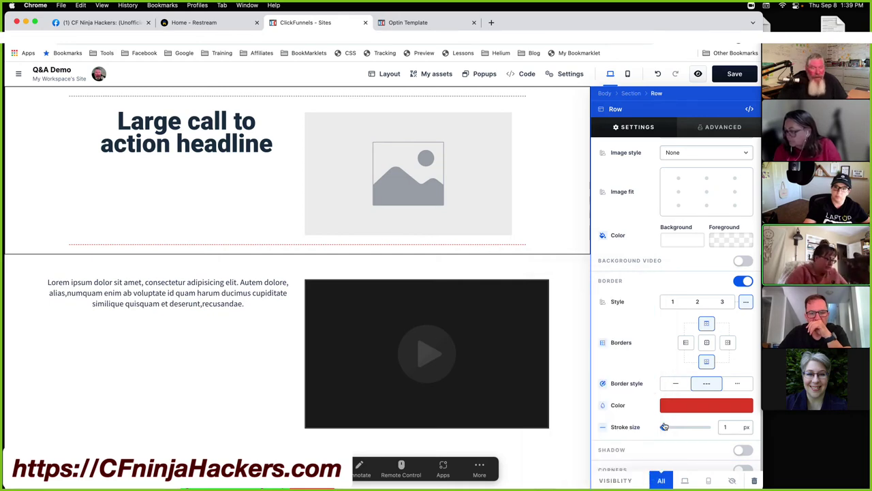
left_click_drag(664, 426, 674, 426)
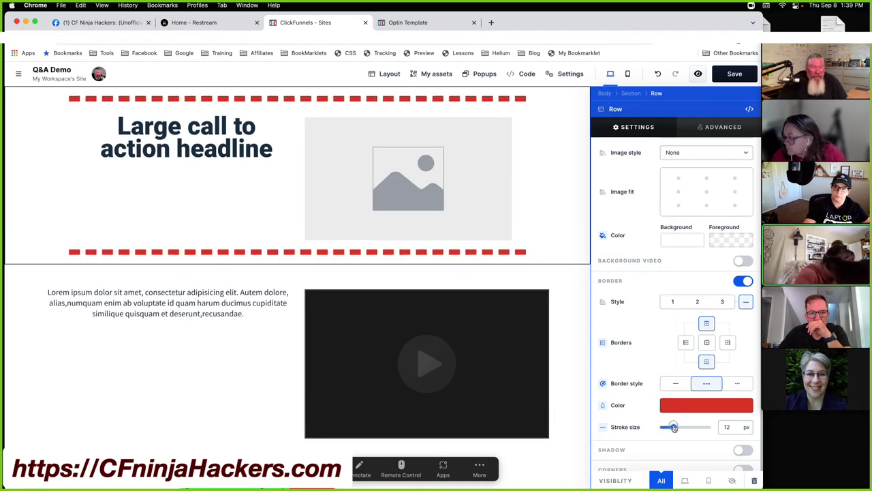
left_click(707, 343)
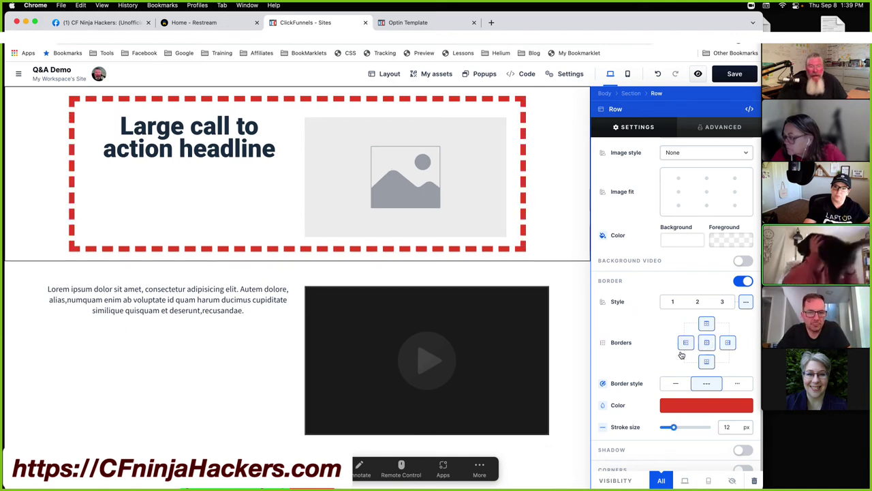
Step: Enable the headline row's shadow, try shadow presets 1, 2 and 3, and switch to custom shadow settings based on preset 1
scroll(656, 361, "down", 1)
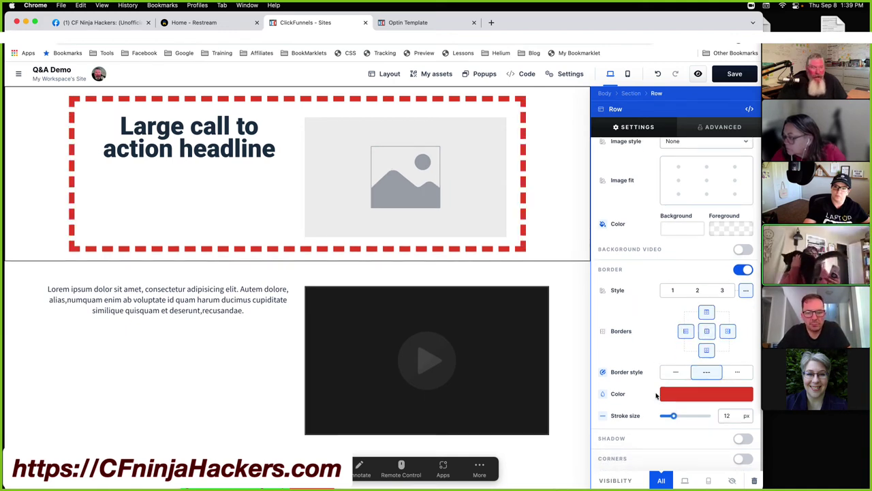
left_click(743, 438)
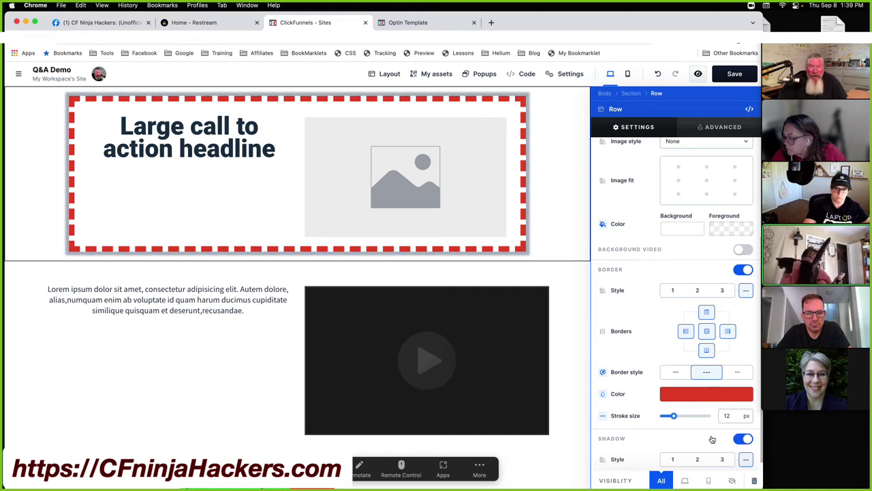
scroll(711, 441, "down", 5)
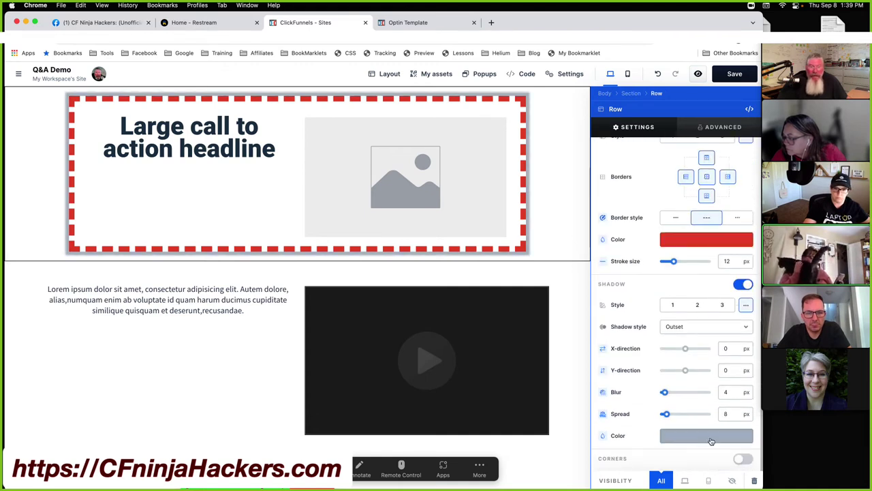
left_click(673, 305)
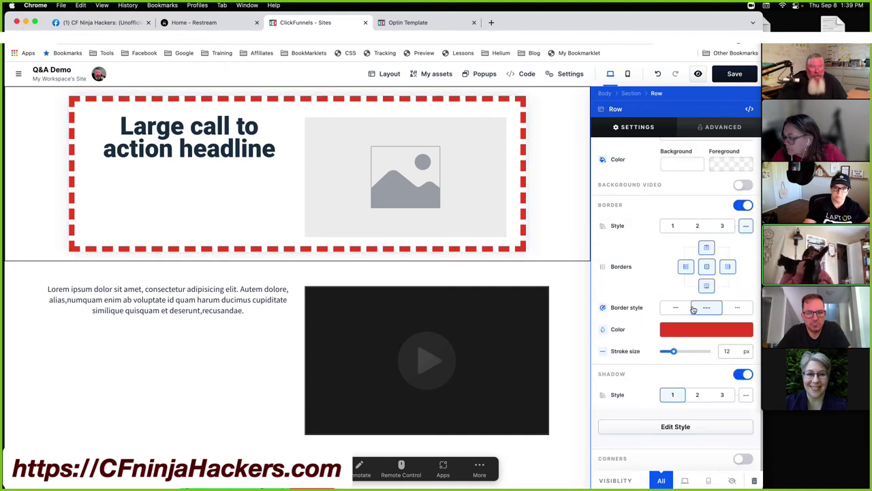
left_click(698, 396)
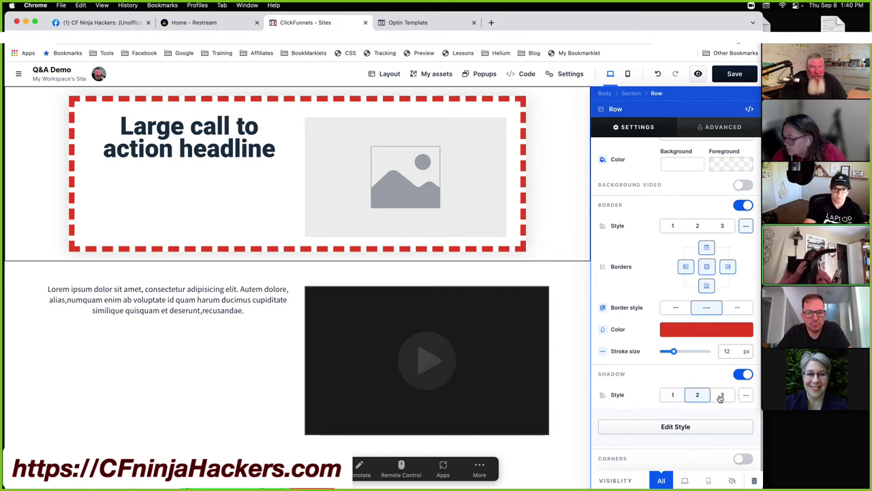
left_click(722, 396)
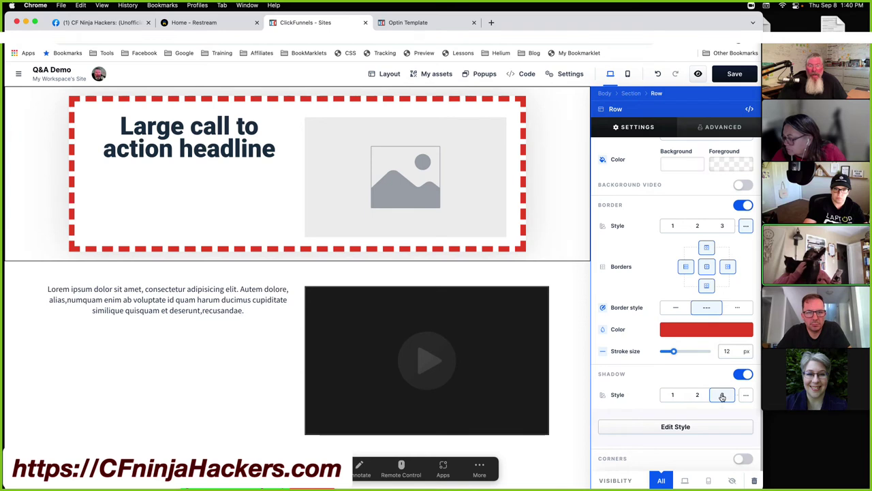
left_click(673, 397)
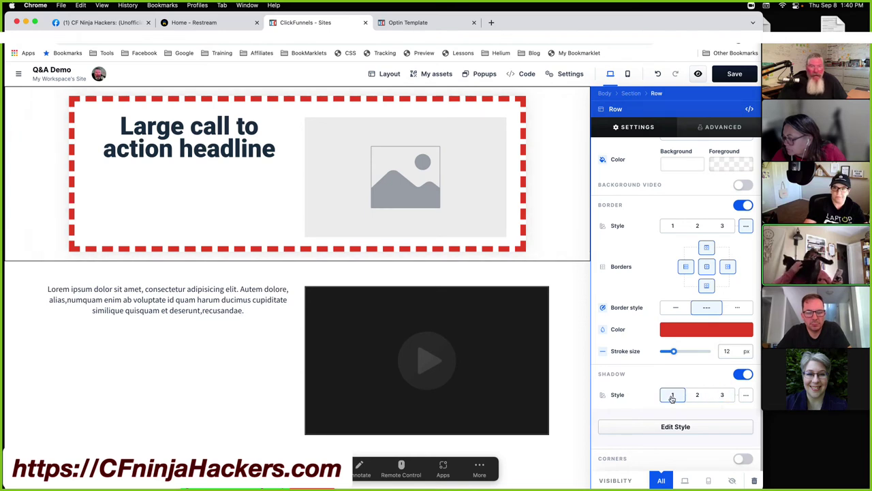
left_click(745, 395)
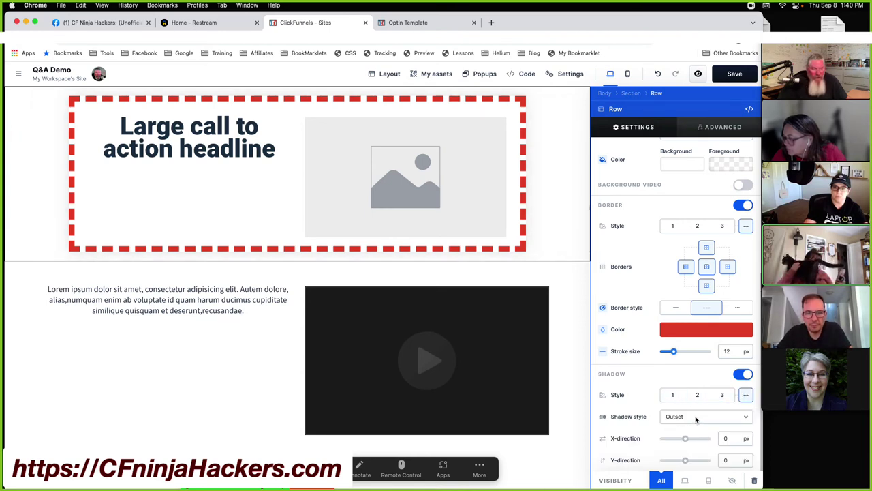
Step: Give the headline row's shadow a 15 px X offset, 21 px Y offset, 60 px blur, 41 px spread and solid black colour
scroll(695, 419, "down", 3)
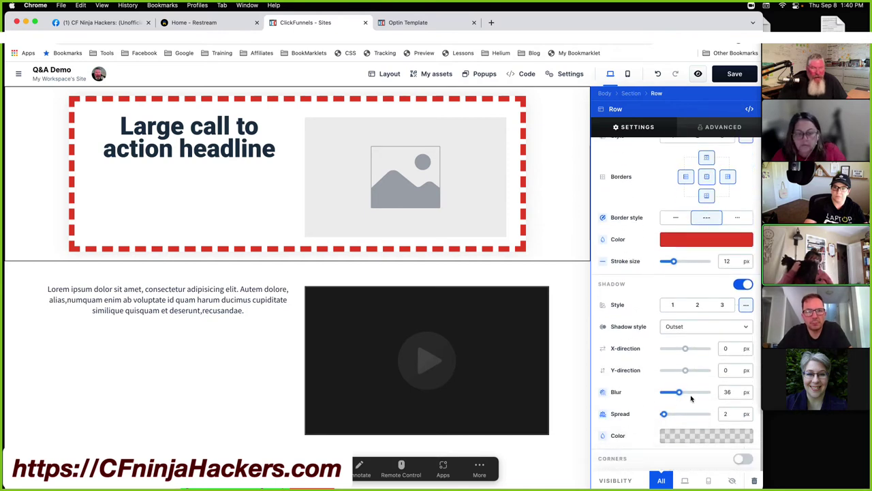
left_click_drag(685, 370, 688, 348)
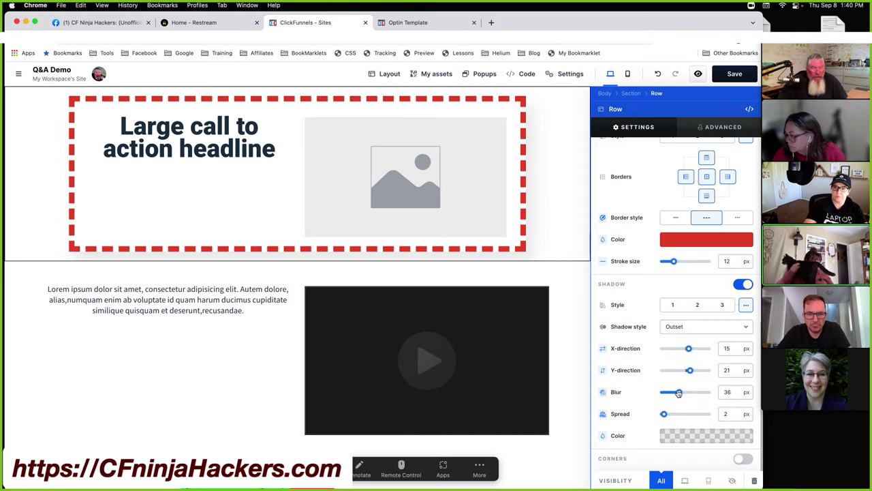
left_click_drag(679, 394, 682, 413)
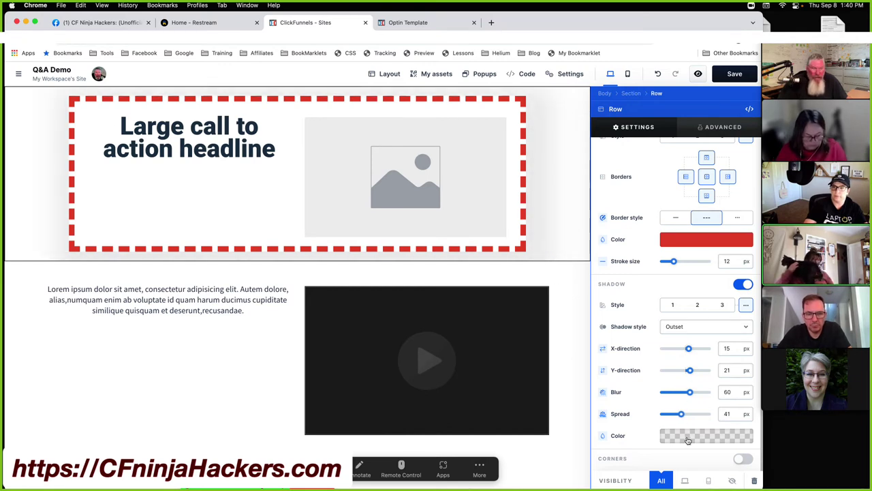
left_click(685, 436)
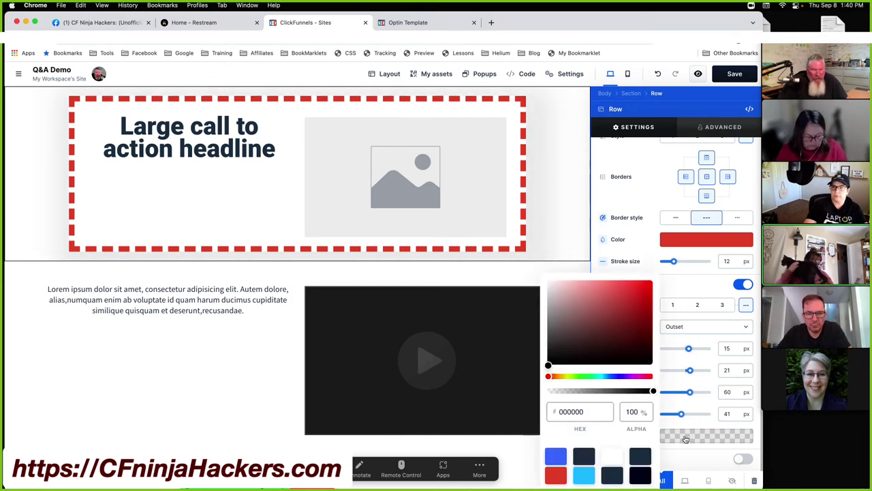
left_click(578, 376)
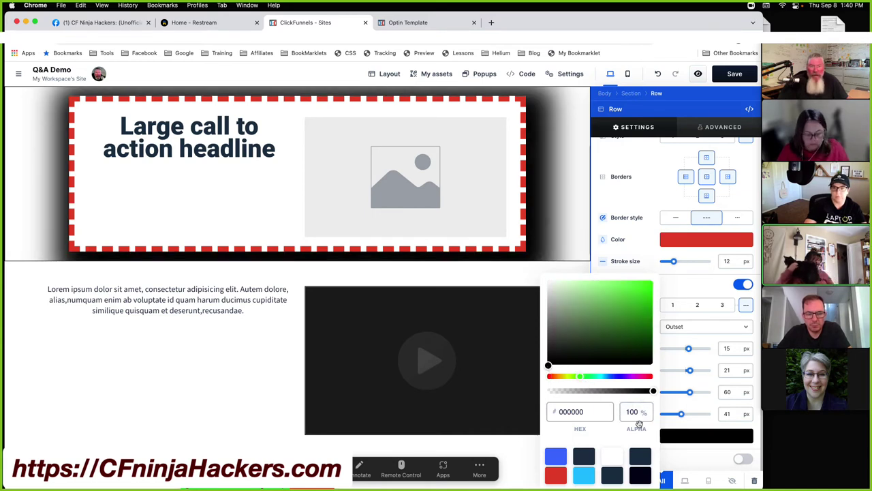
left_click(648, 265)
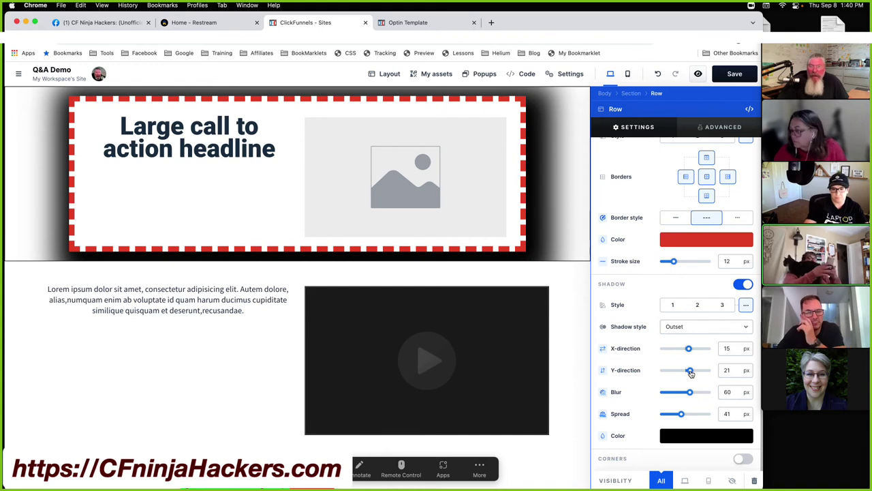
Step: Set the headline row's shadow to 0 px spread and 29 px blur, and switch its style to Inset
left_click_drag(684, 415, 656, 417)
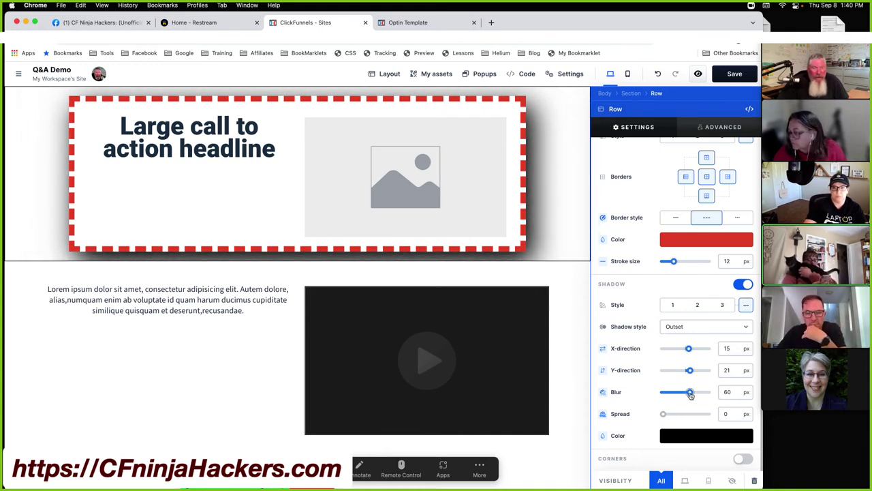
mouse_move(690, 394)
left_mouse_down()
mouse_move(667, 393)
mouse_move(675, 392)
left_mouse_up()
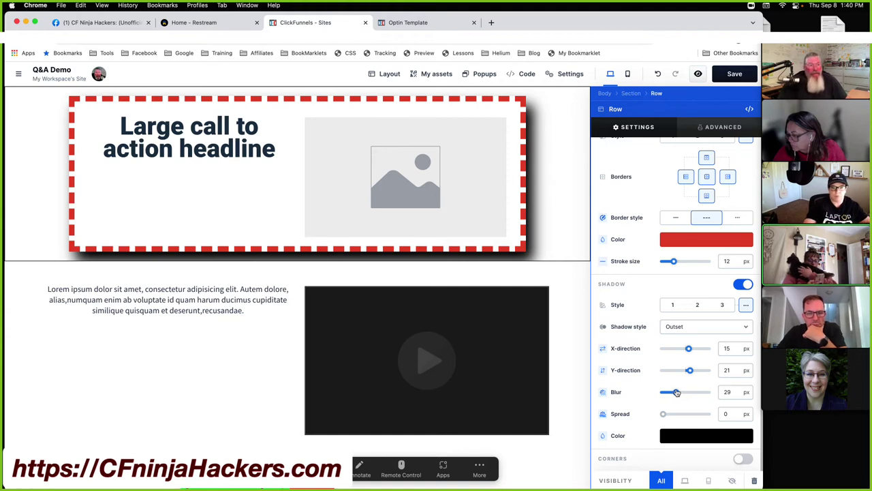
left_click(695, 328)
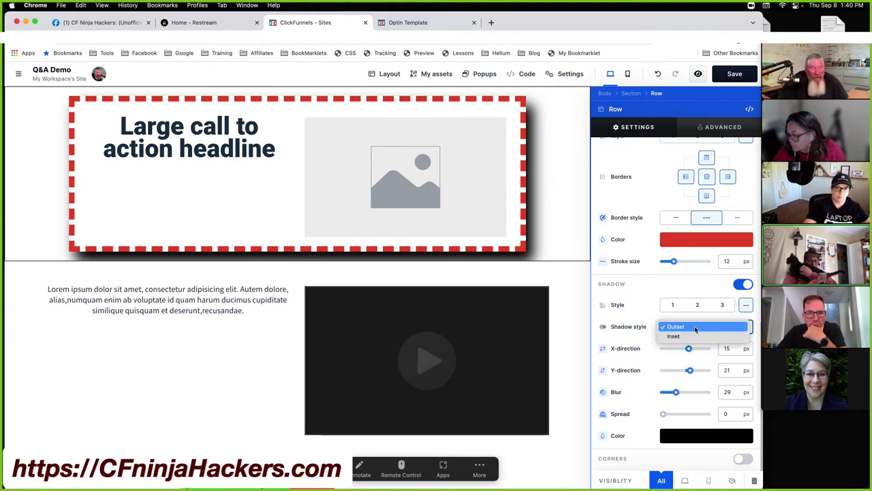
left_click(693, 339)
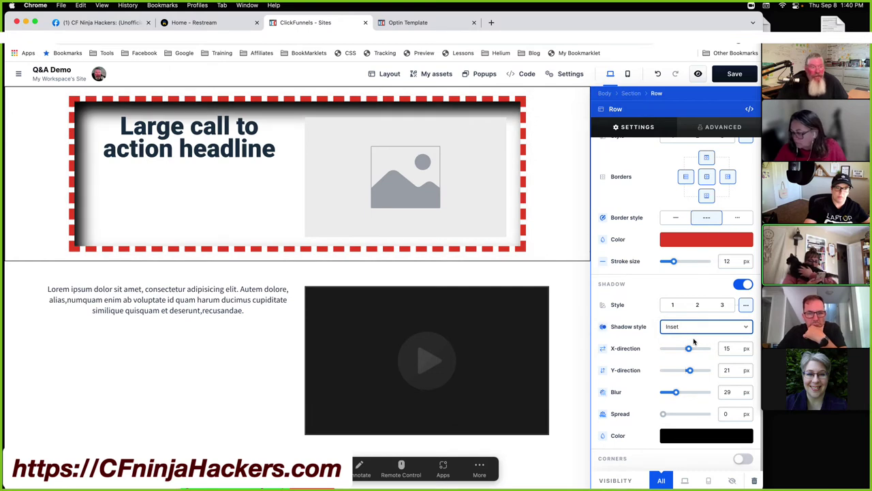
Step: Set the inset shadow's X and Y directions to 0 px and its blur to 55 px
left_click(728, 370)
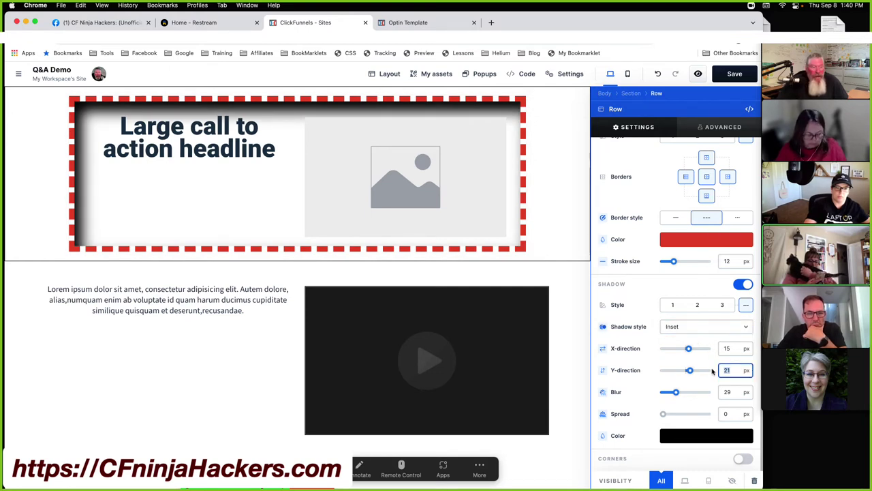
type("0")
left_click(734, 349)
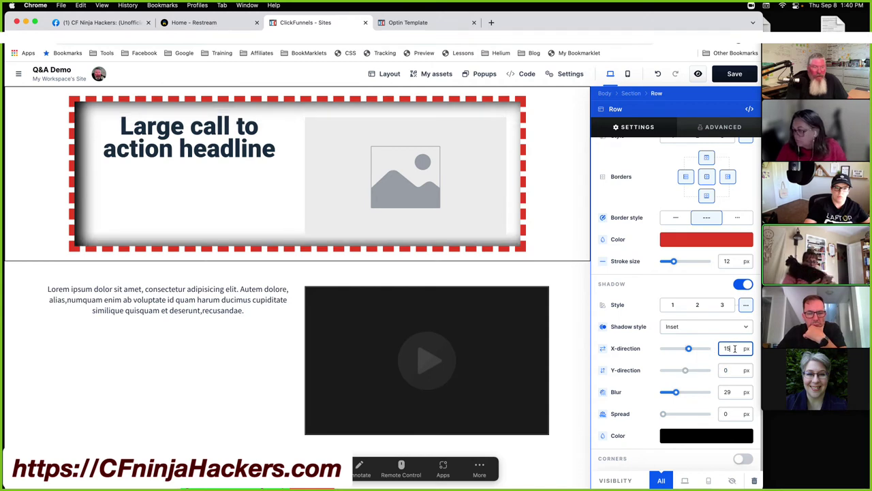
key("BackSpace")
type("3")
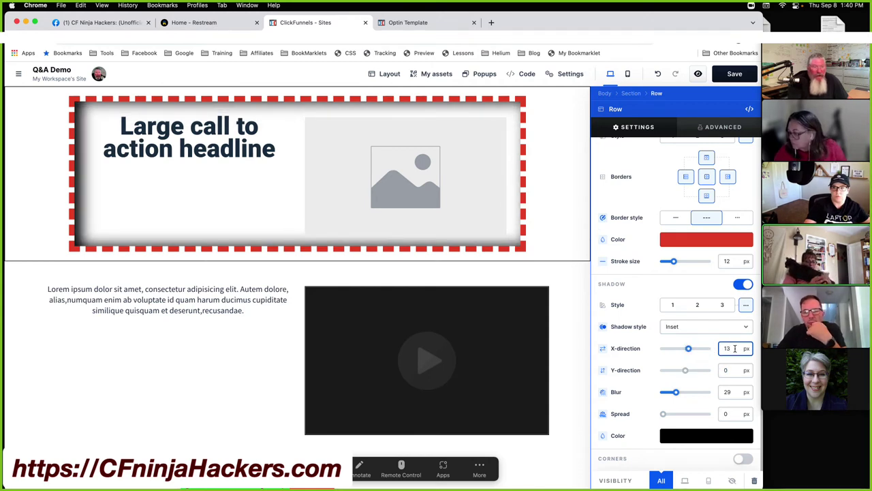
key("BackSpace")
type("1")
key("BackSpace")
key("BackSpace")
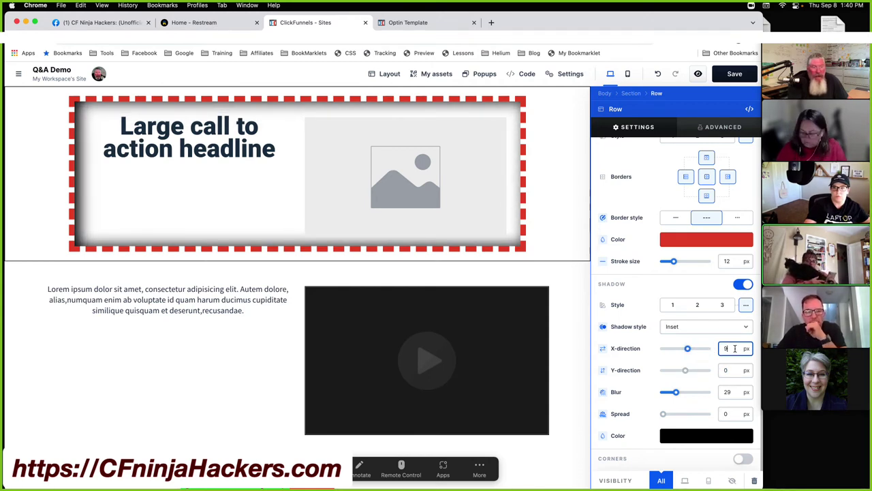
type("8")
key("BackSpace")
type("4")
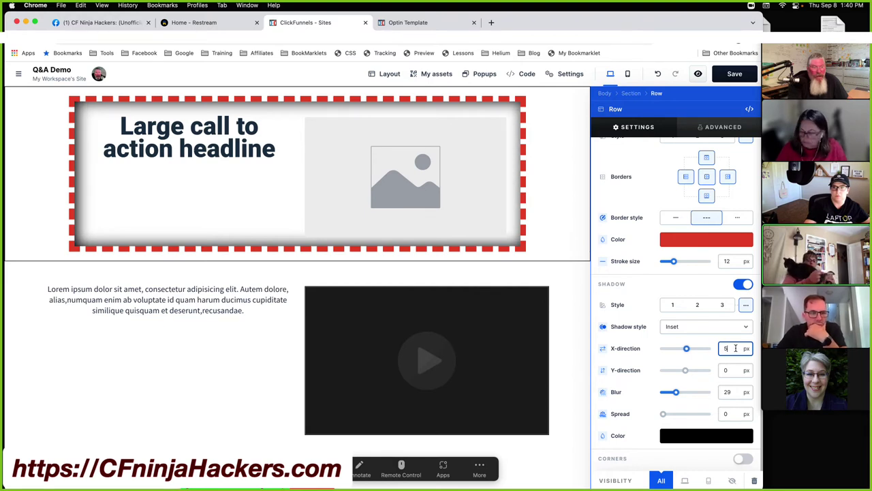
key("BackSpace")
type("0")
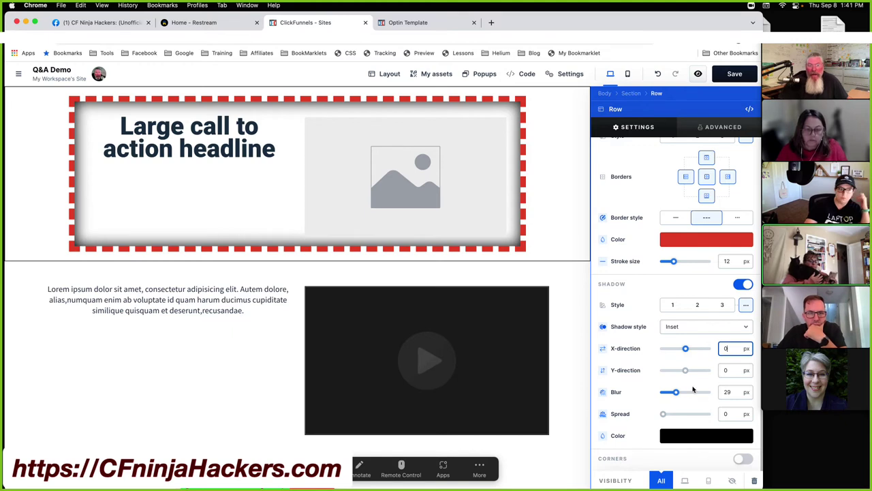
left_click_drag(675, 394, 688, 393)
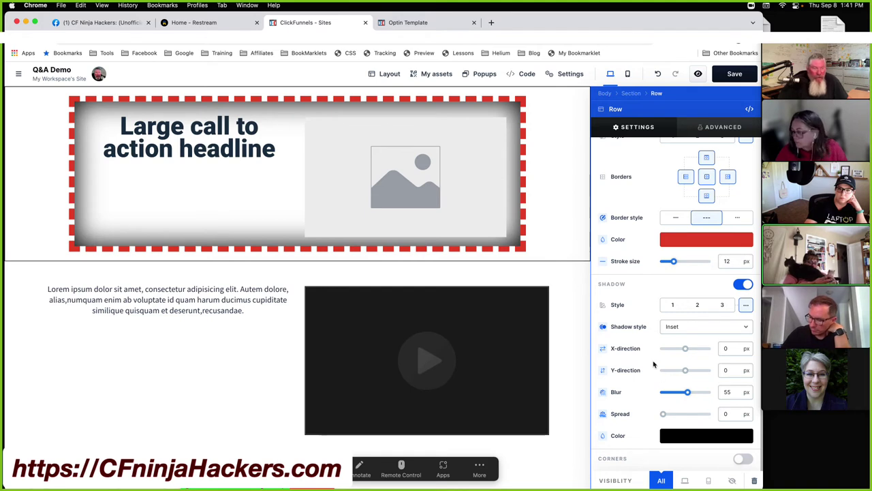
Step: Enable rounded corners on the headline row and set all corners to 134 px
left_click(751, 461)
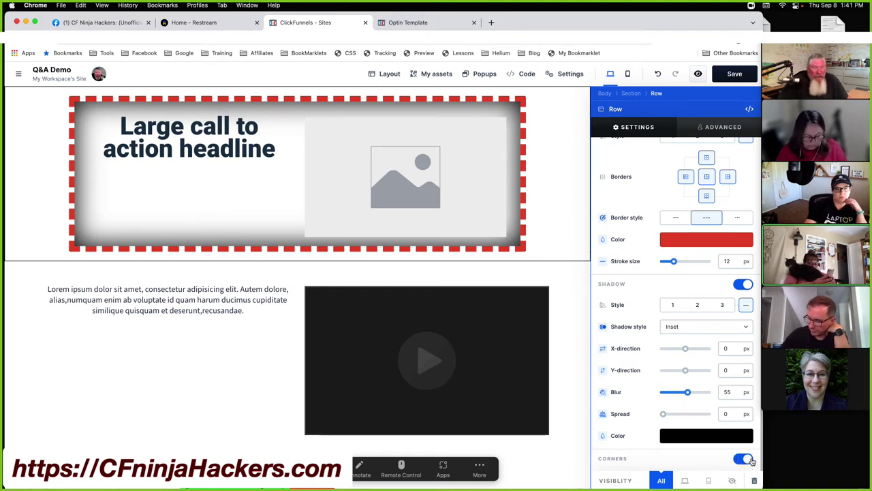
scroll(663, 409, "down", 1)
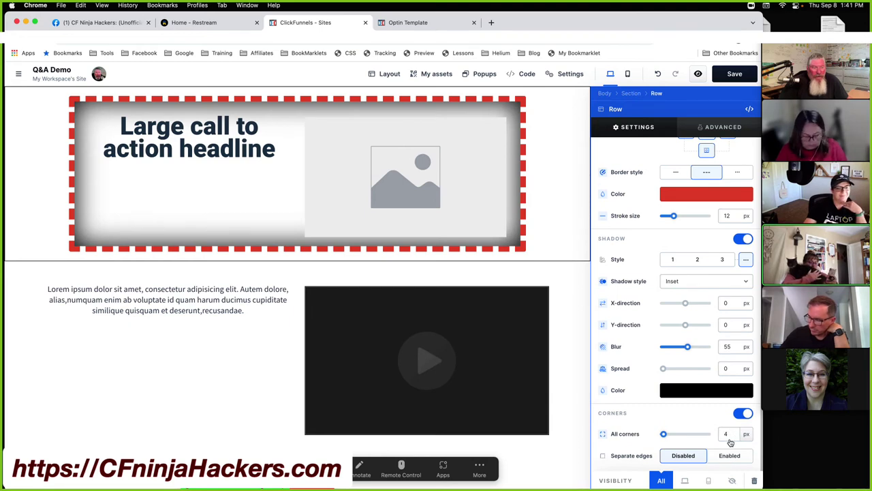
left_click_drag(664, 434, 678, 431)
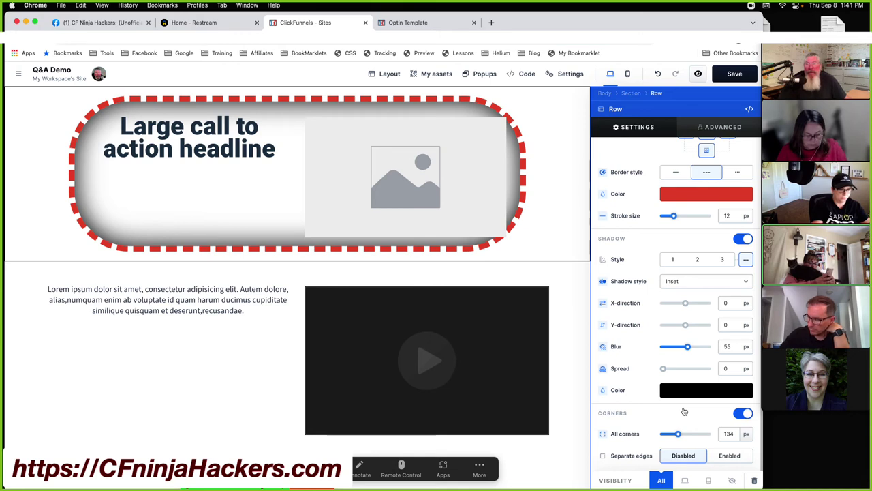
Step: Enable separate corner edges for the headline row and set the top right corner to 17 px
left_click(730, 457)
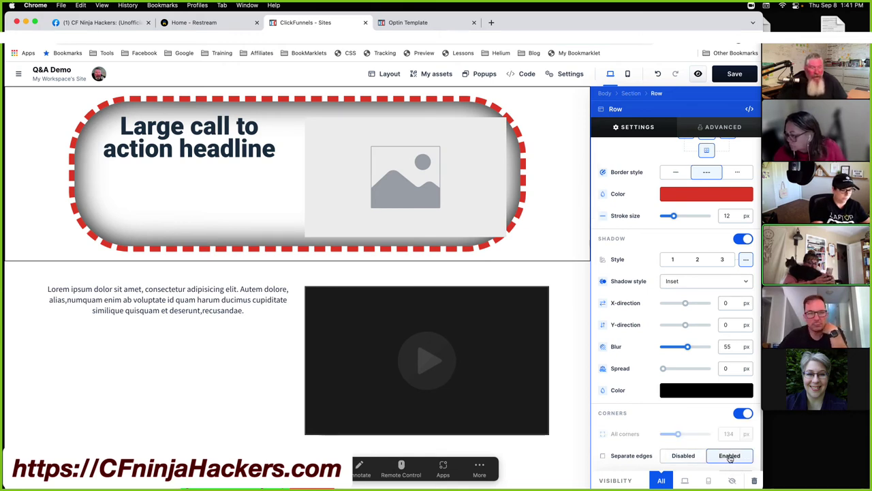
scroll(696, 427, "down", 2)
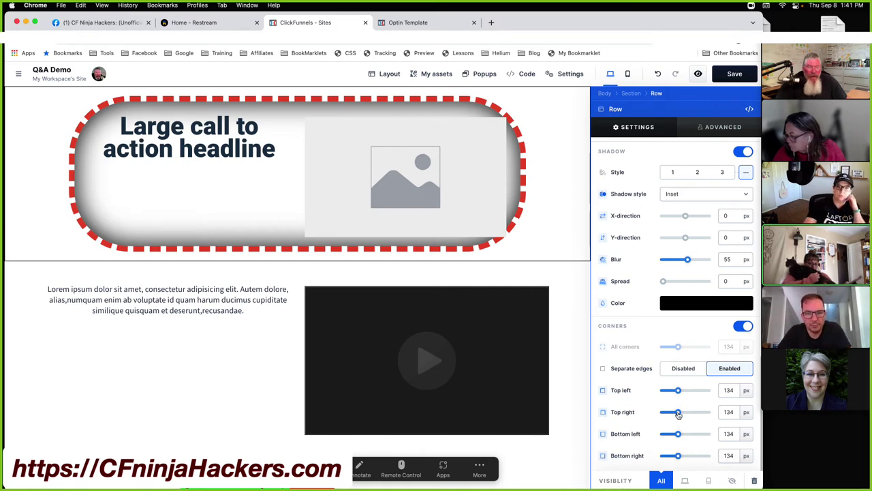
left_click_drag(678, 413, 650, 415)
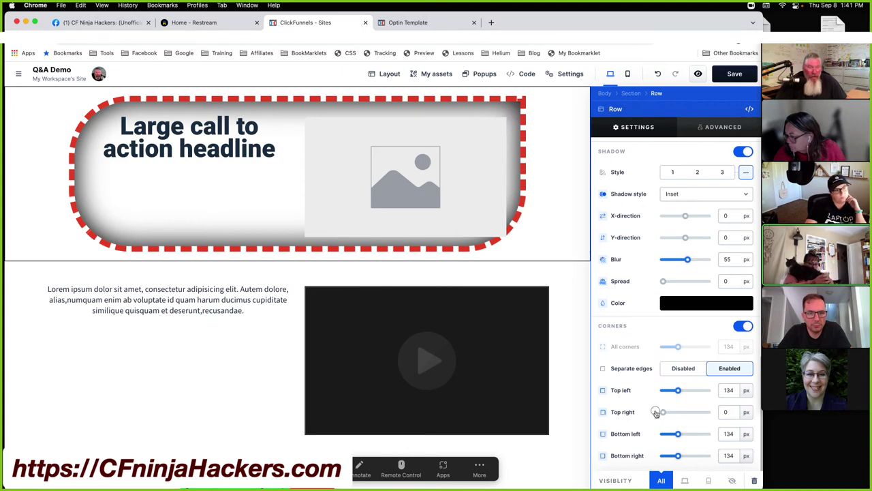
left_click_drag(663, 411, 665, 412)
Step: Change the headline row's border style from dashed to solid
scroll(673, 320, "up", 5)
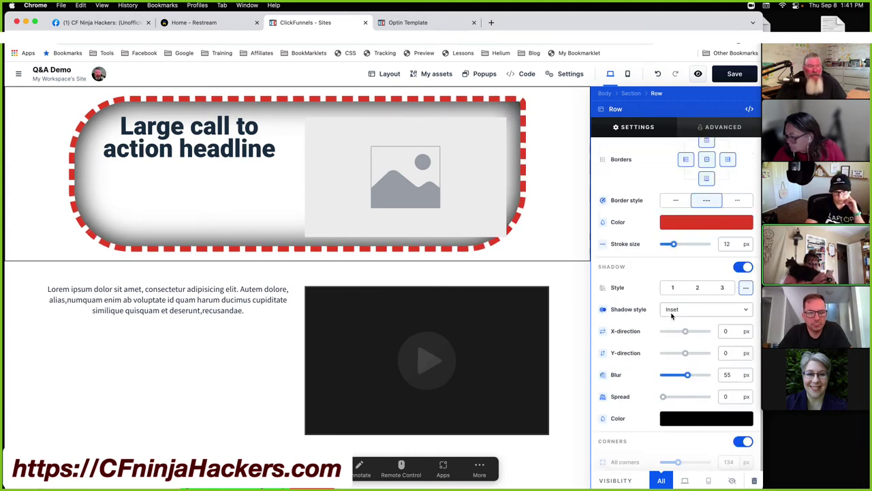
left_click(676, 245)
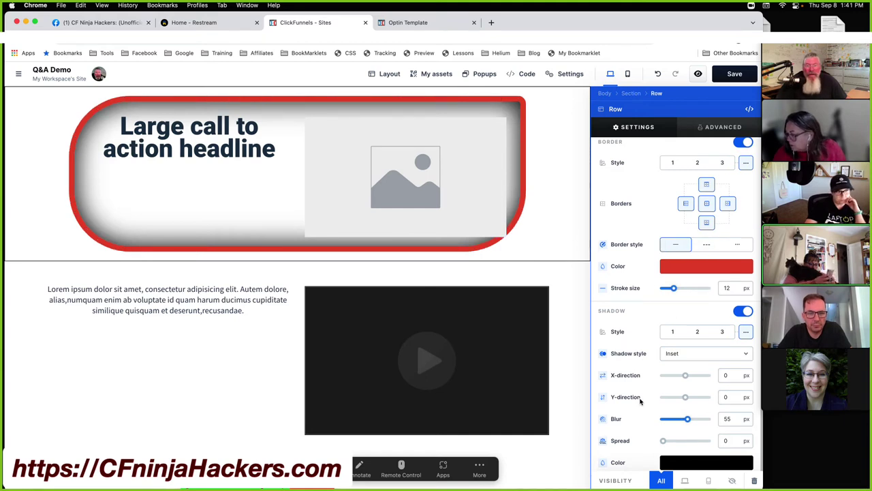
Step: Set the headline row's bottom right corner radius to 17 px to match its top right corner
scroll(641, 401, "down", 5)
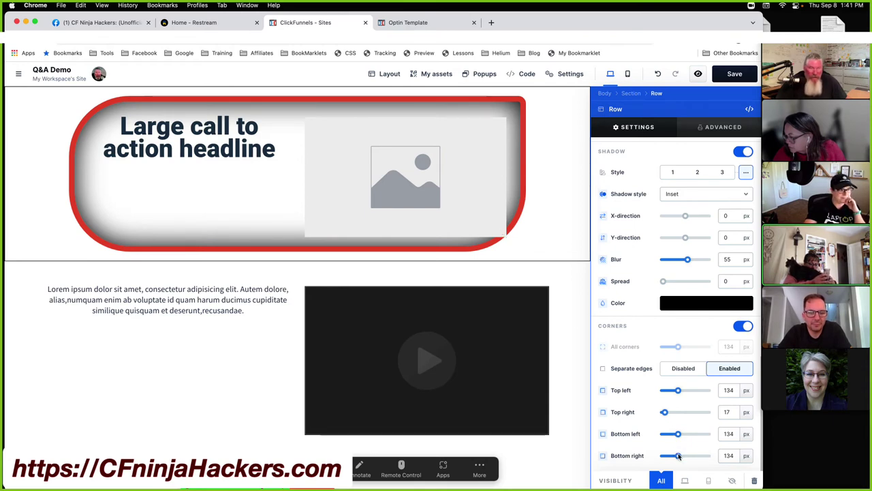
mouse_move(678, 455)
left_mouse_down()
mouse_move(649, 458)
mouse_move(665, 457)
left_mouse_up()
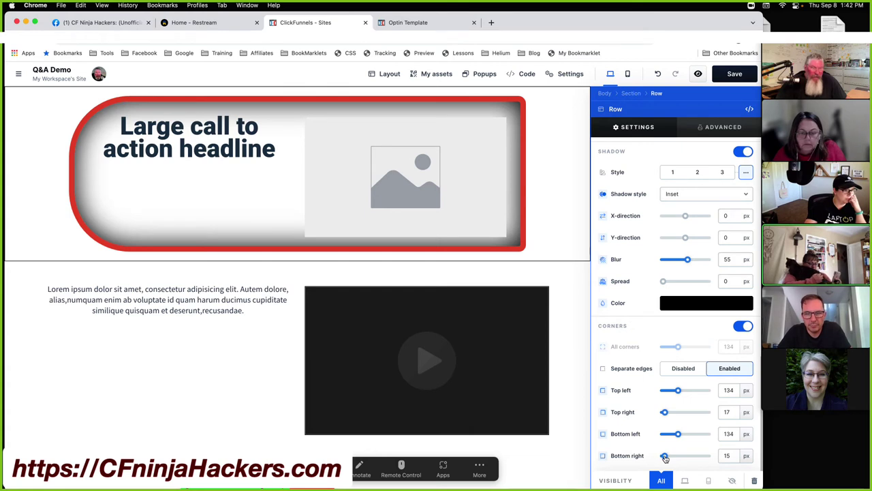
left_click(735, 455)
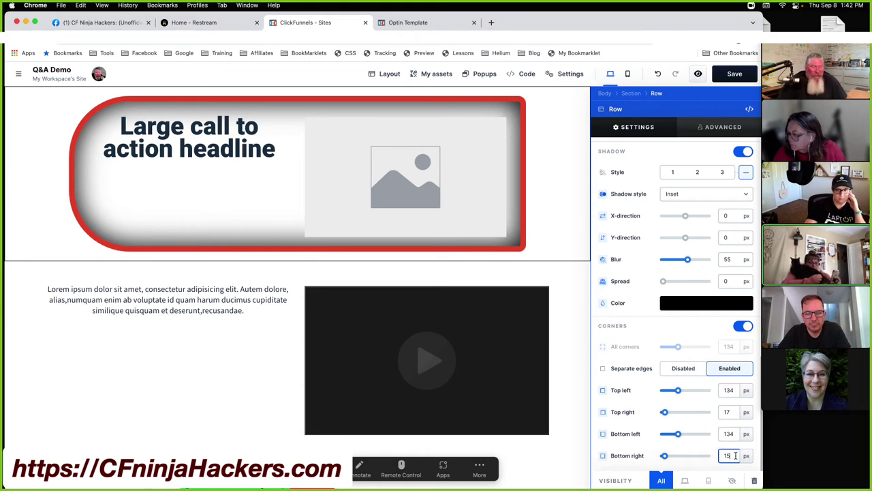
type("0")
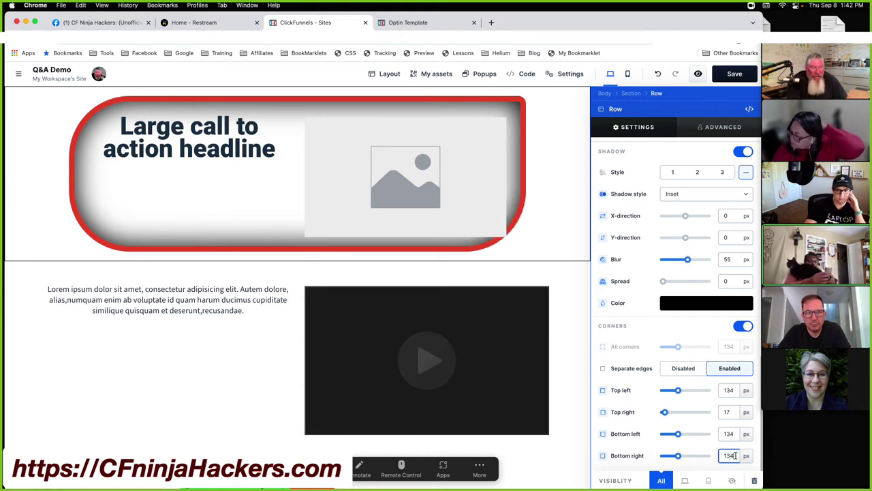
key("BackSpace")
key("BackSpace")
type("8")
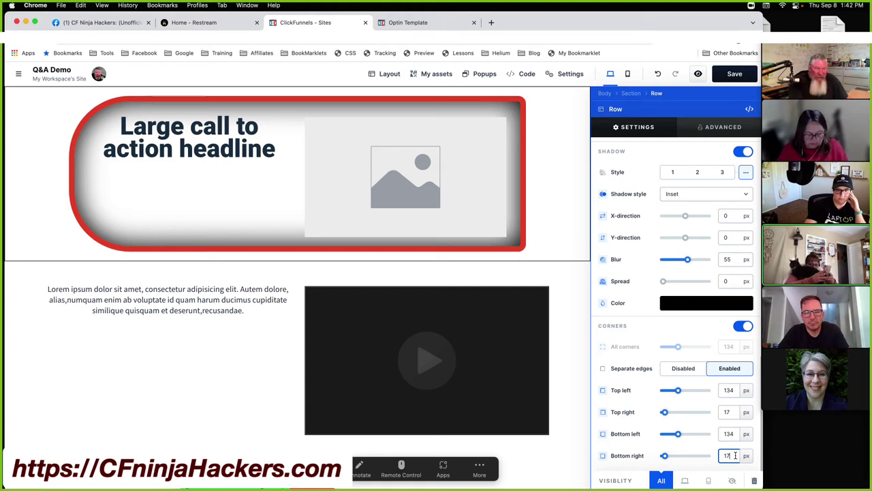
key("BackSpace")
type("5")
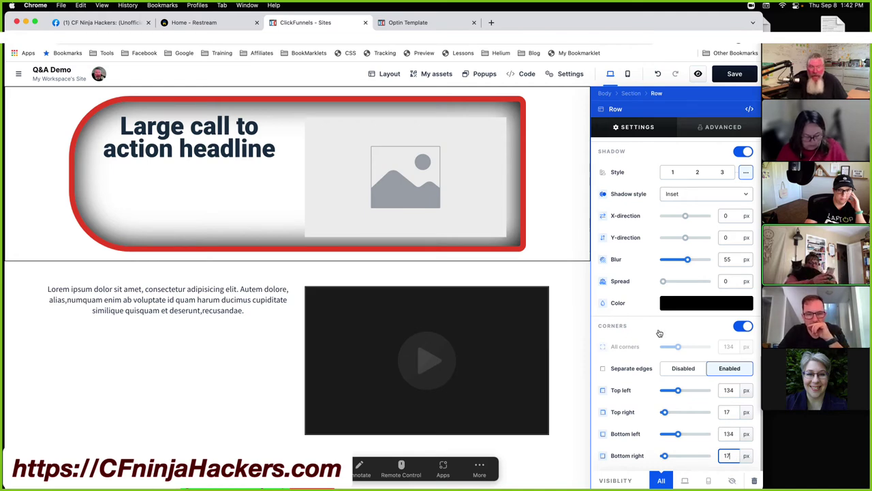
Step: Open the lorem ipsum column's settings, try its top margin and return it to 0 px, and close the settings
left_click(579, 380)
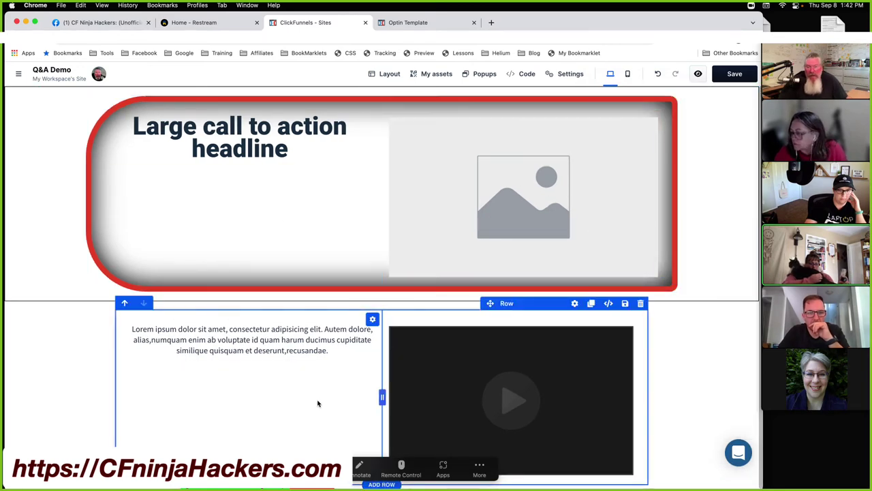
left_click(373, 323)
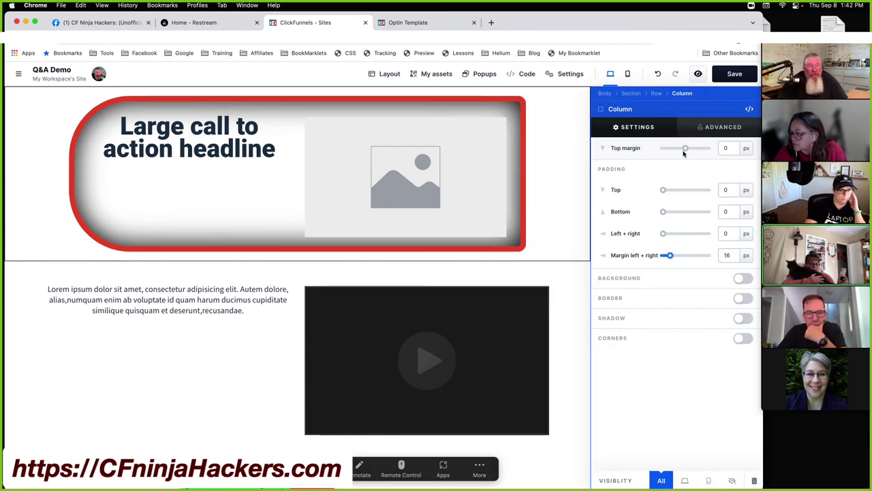
left_click_drag(686, 150, 685, 150)
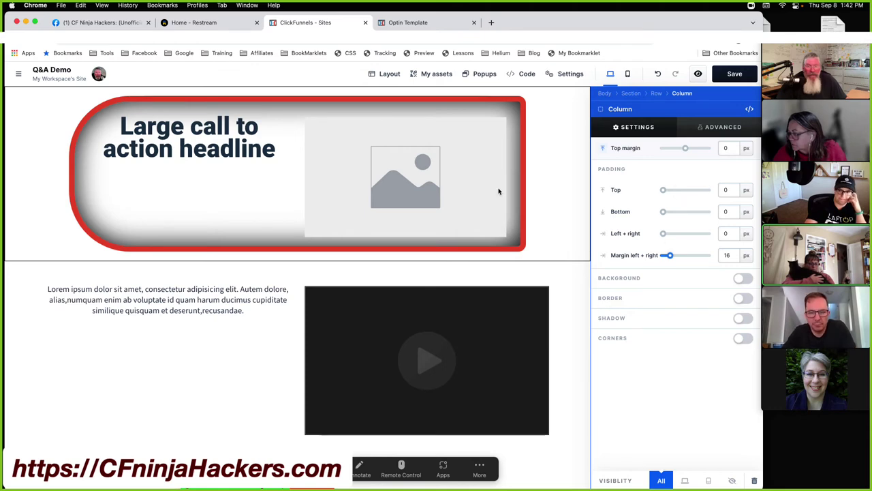
key("Escape")
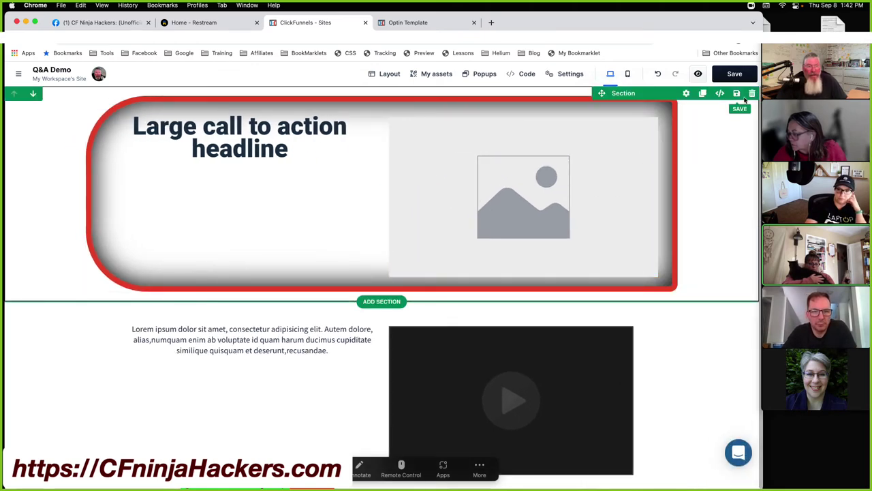
Step: Delete the bordered headline section and add a headline element below the lorem ipsum paragraph
left_click(751, 94)
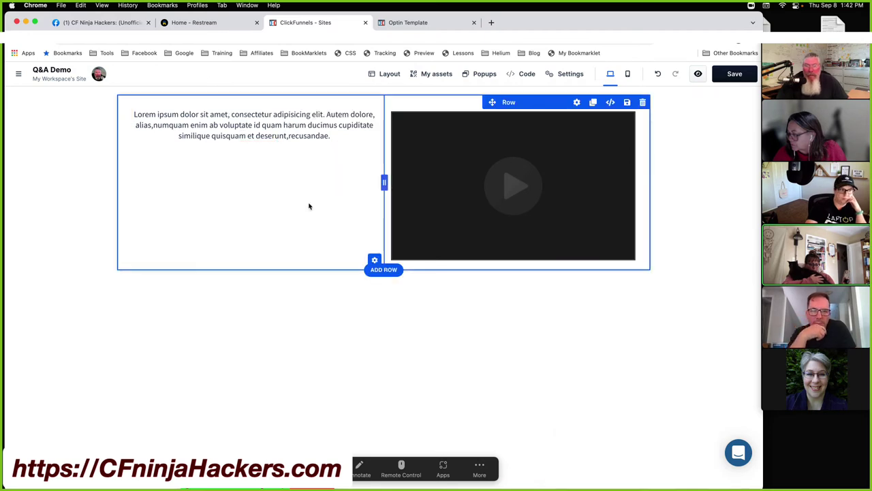
left_click(260, 146)
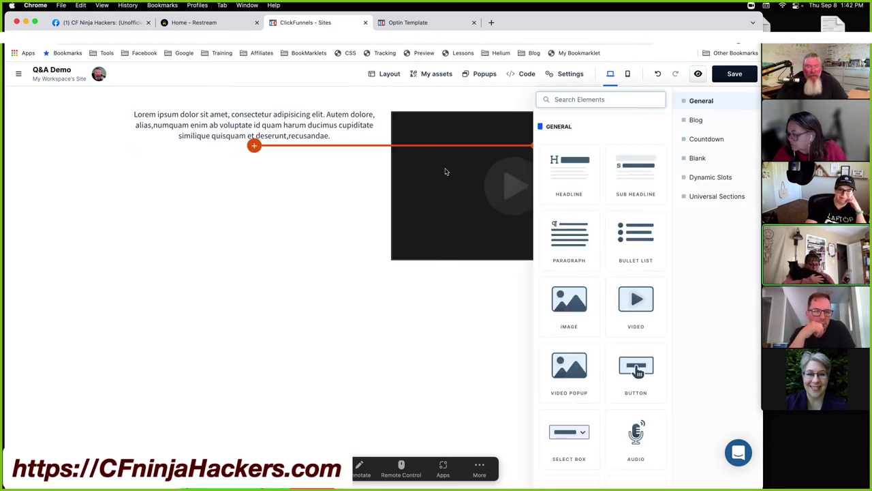
left_click_drag(565, 170, 272, 167)
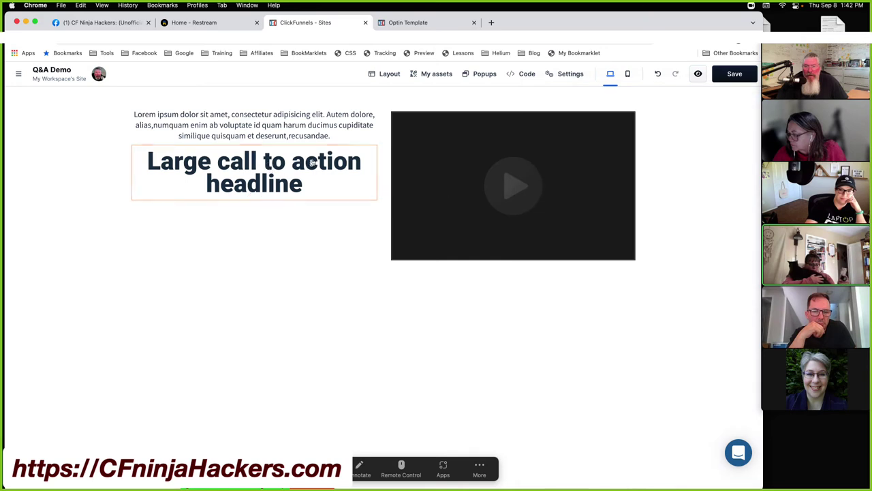
Step: Open the new headline's settings and set its top margin to -35 px, overlapping the paragraph above
left_click(320, 139)
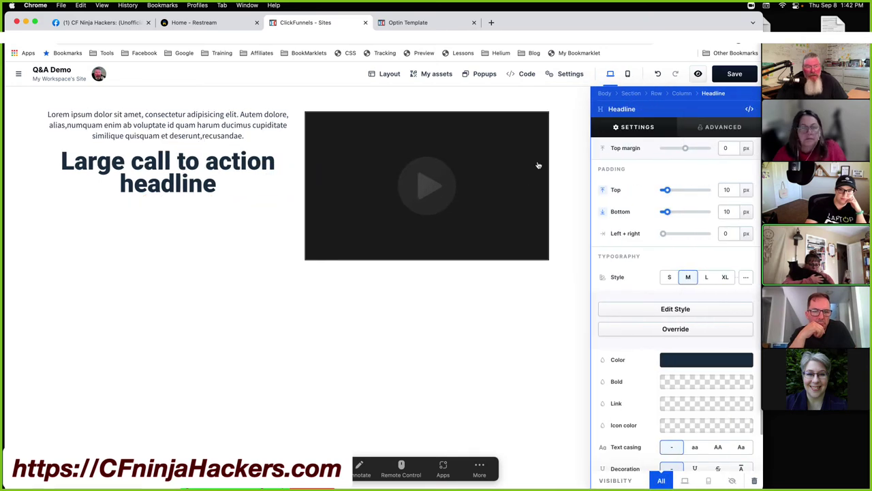
left_click_drag(685, 149, 678, 150)
left_click(235, 206)
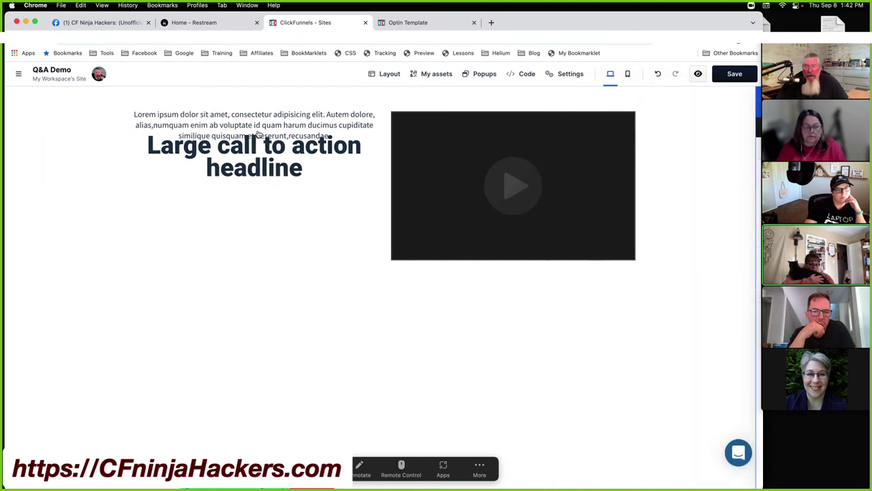
left_click(288, 139)
key("ctrl+z")
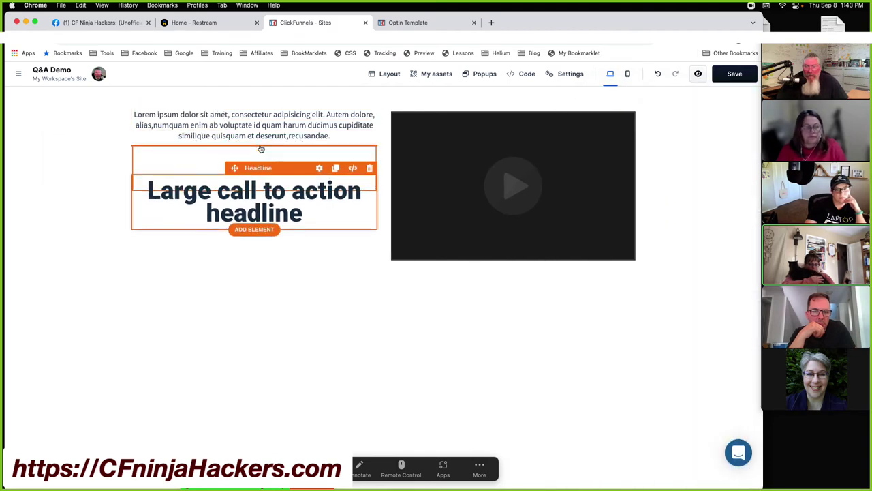
left_click(259, 178)
key("ctrl+shift+z")
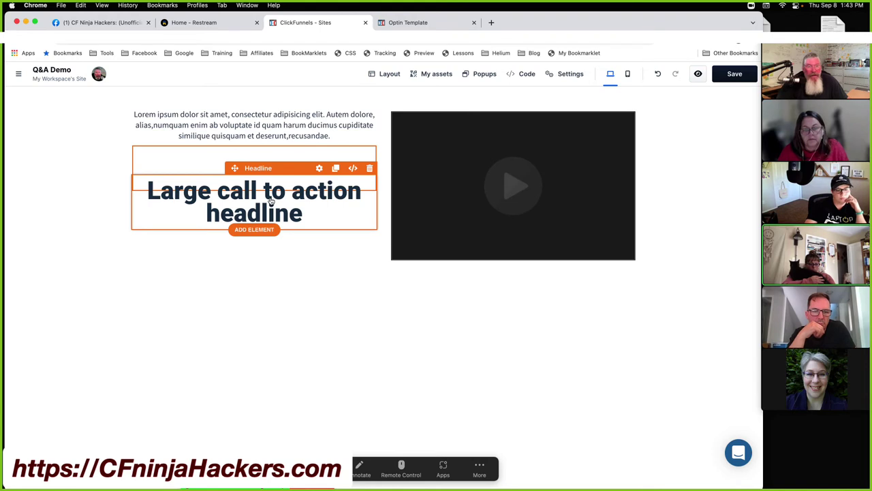
Step: Set the headline's top margin to 60 px and close its settings
left_click(319, 168)
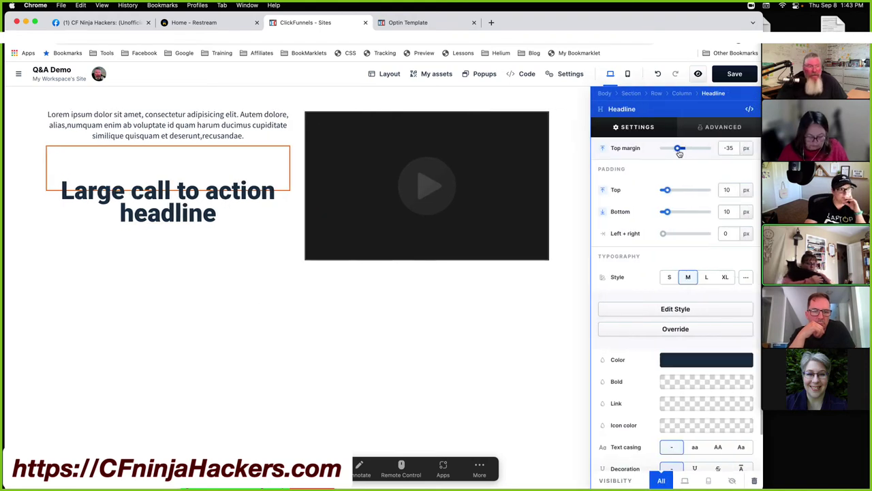
left_click_drag(679, 148, 695, 149)
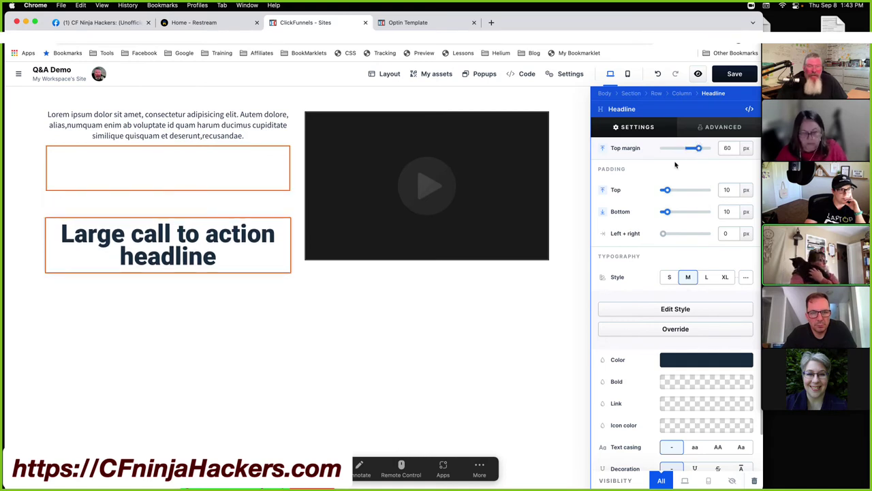
left_click(224, 308)
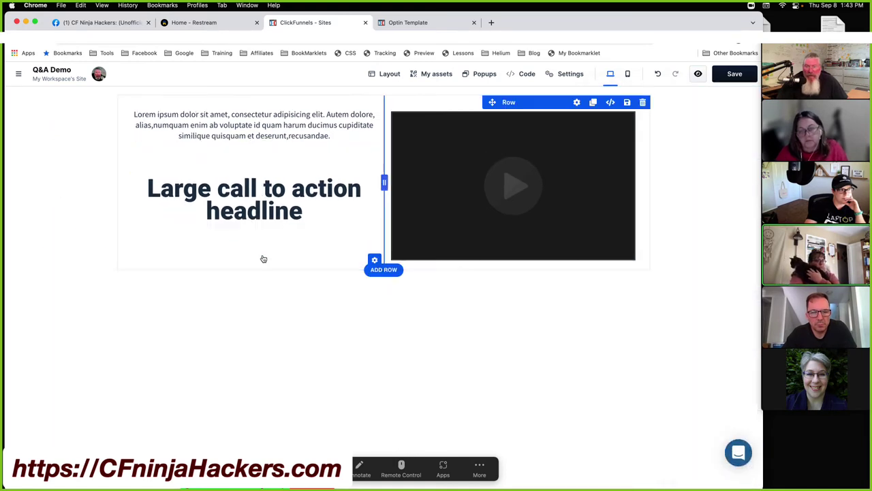
Step: Return the headline's top margin to 0 px and close its settings
left_click(318, 166)
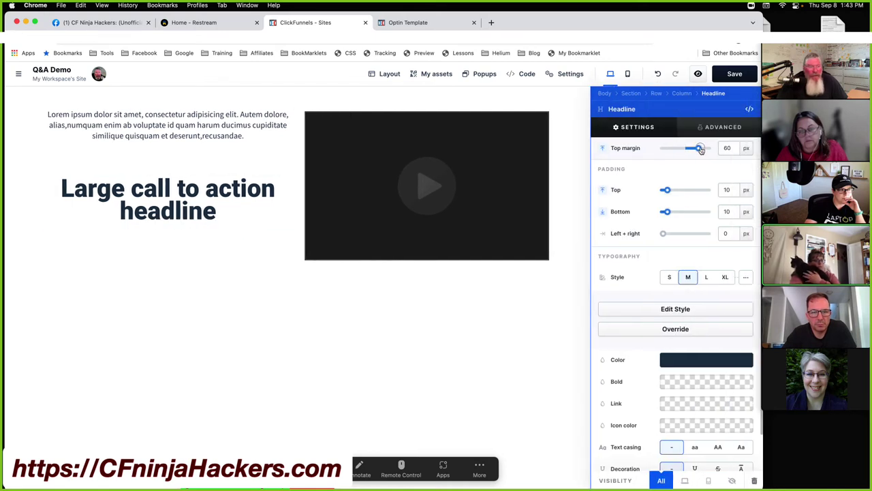
left_click_drag(700, 149, 686, 152)
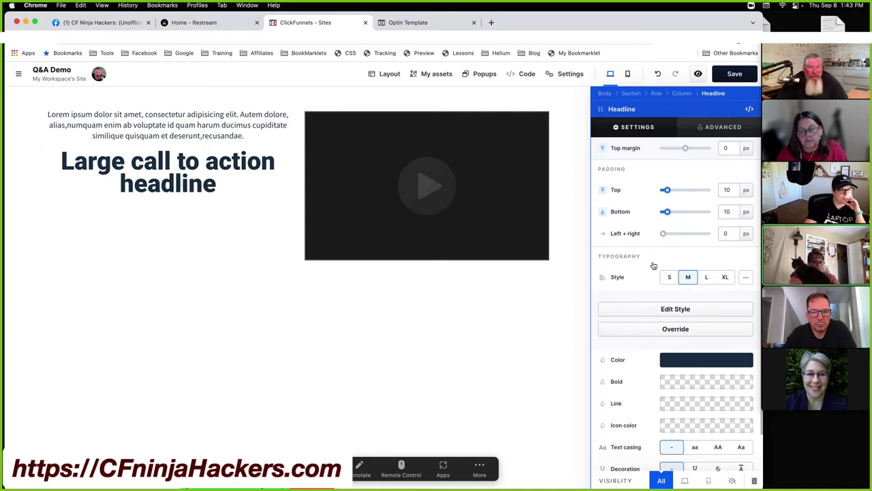
left_click(394, 323)
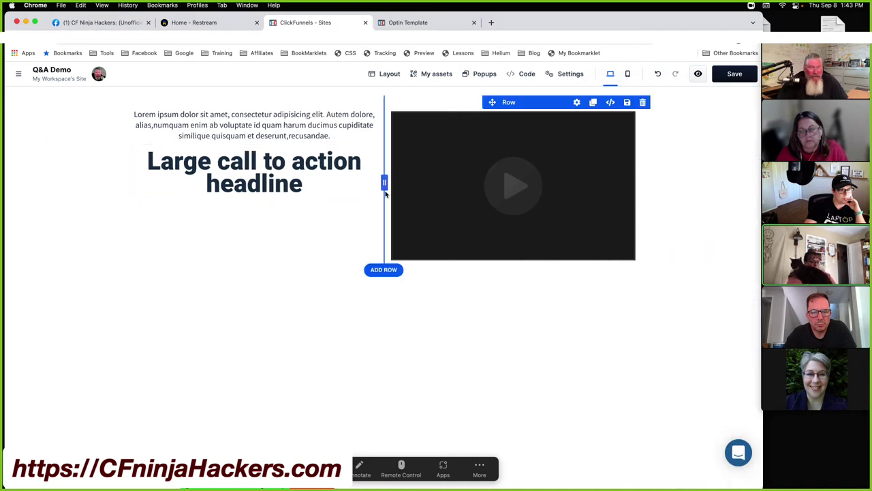
Step: Try the headline's S, M and L typography styles and set the style to XL
left_click(273, 176)
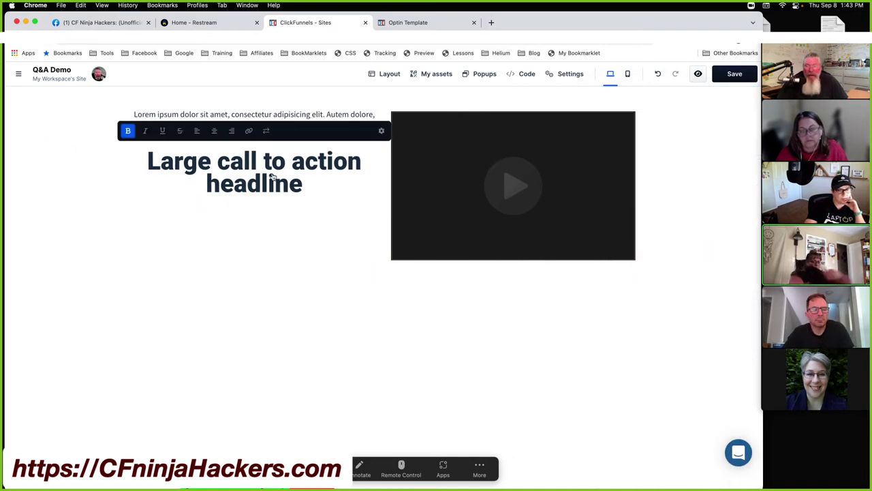
left_click(381, 132)
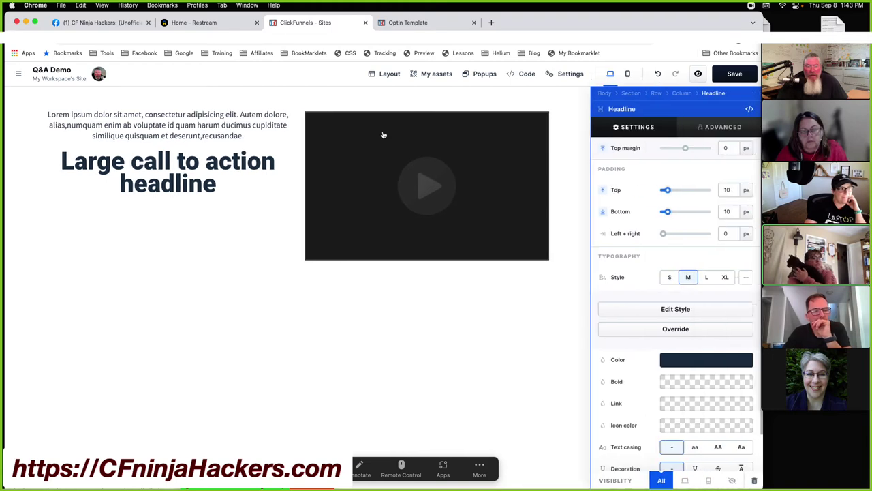
left_click(669, 276)
left_click(687, 276)
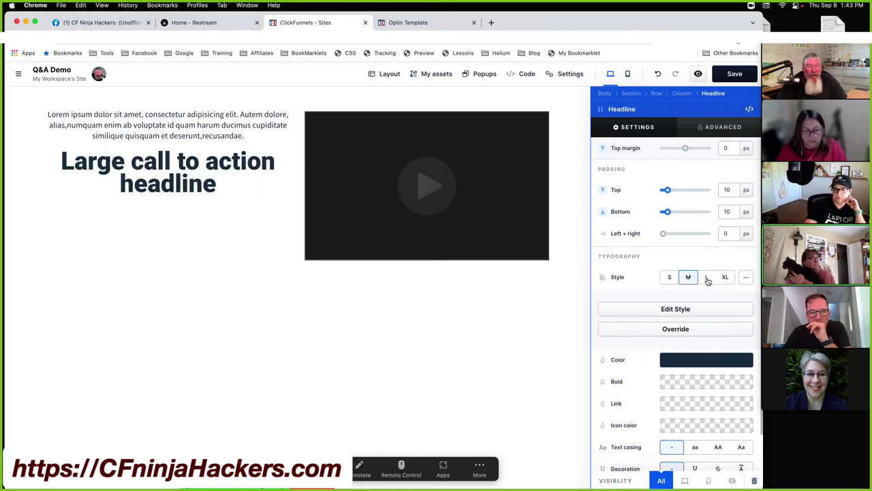
left_click(708, 278)
left_click(725, 277)
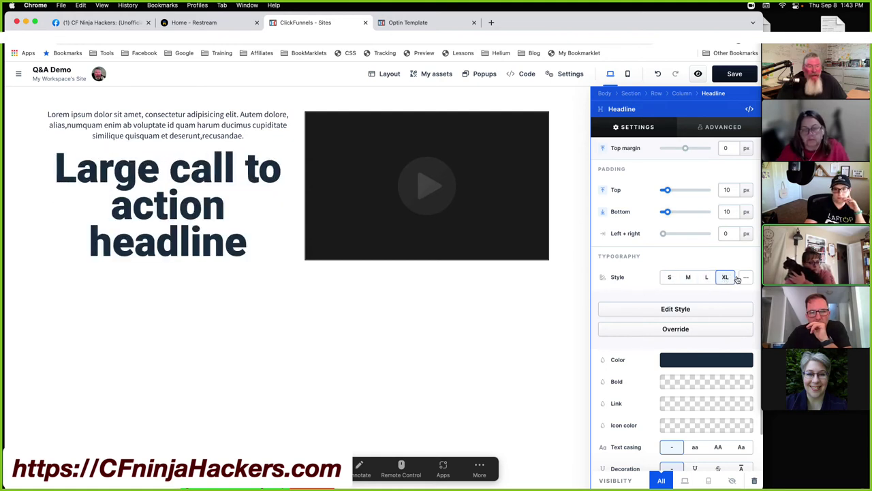
Step: Switch the headline's typography to custom style and review its individual font options
left_click(746, 278)
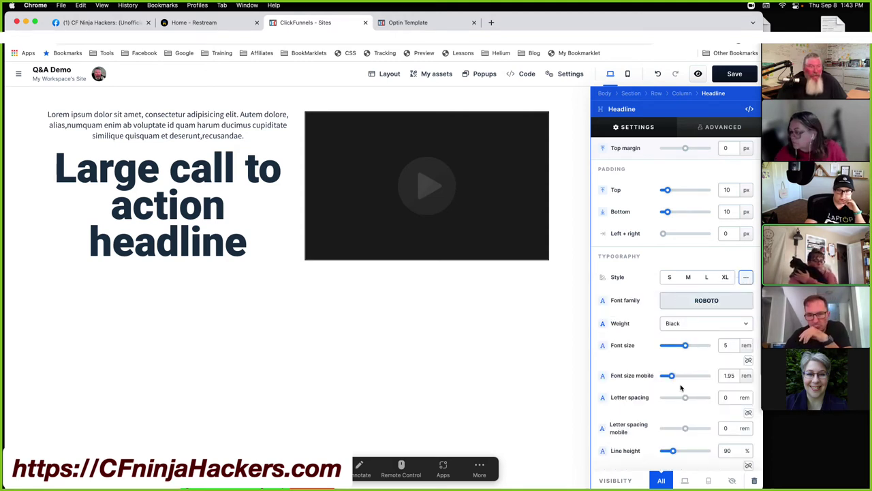
left_click(537, 301)
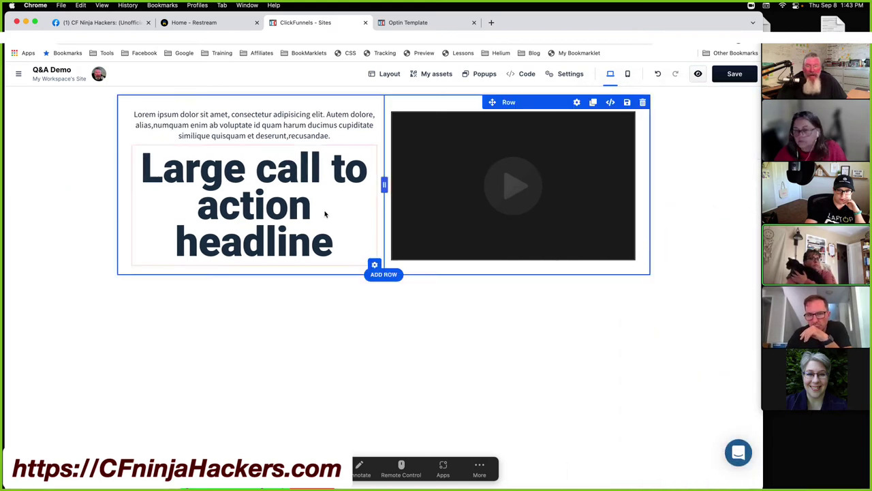
left_click(288, 204)
left_click(381, 130)
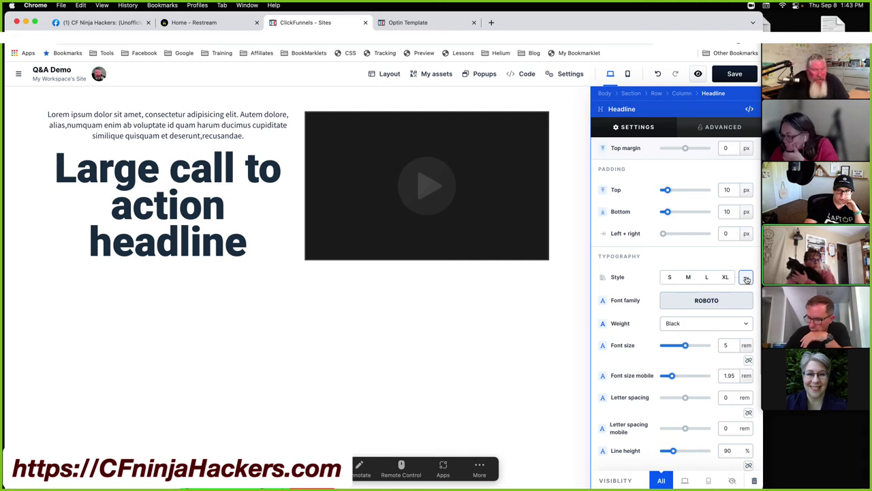
left_click(452, 272)
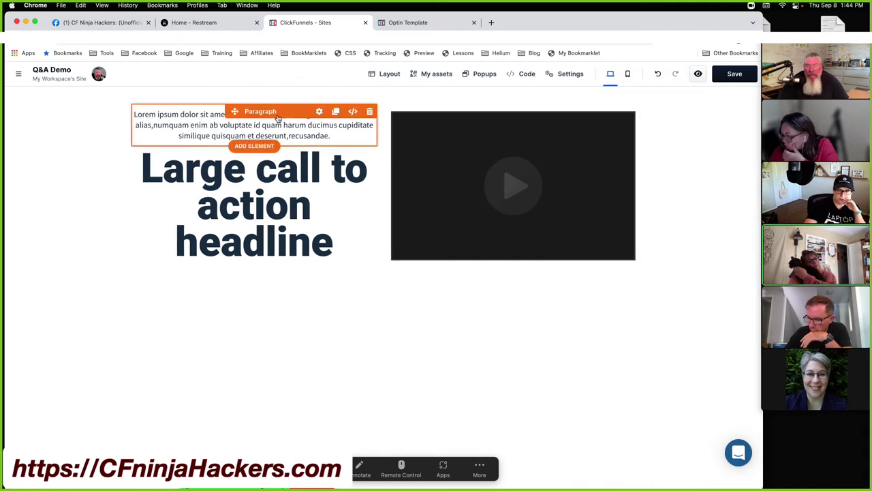
Step: View the style guide's typography from the lorem ipsum paragraph's style settings, and close the style guide
left_click(319, 112)
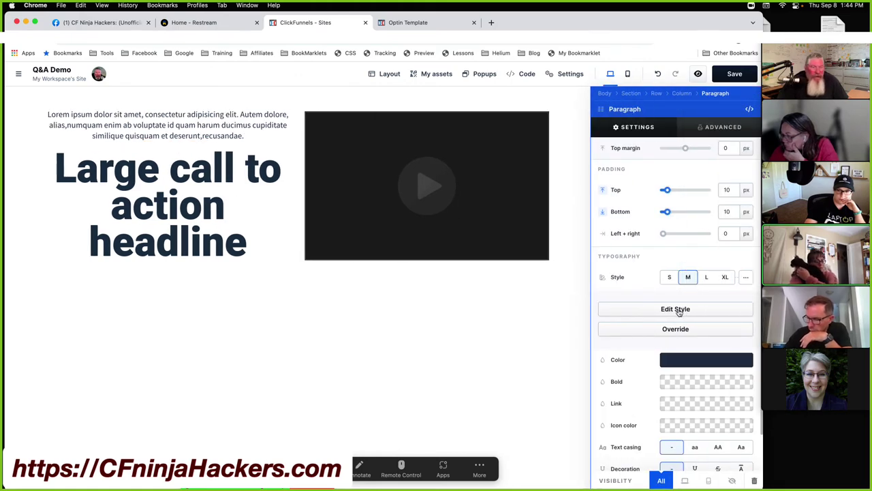
left_click(676, 308)
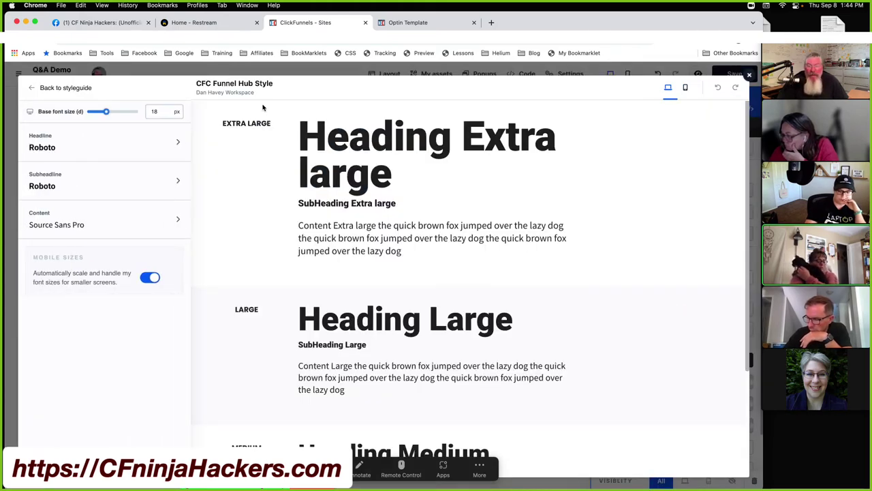
left_click(749, 77)
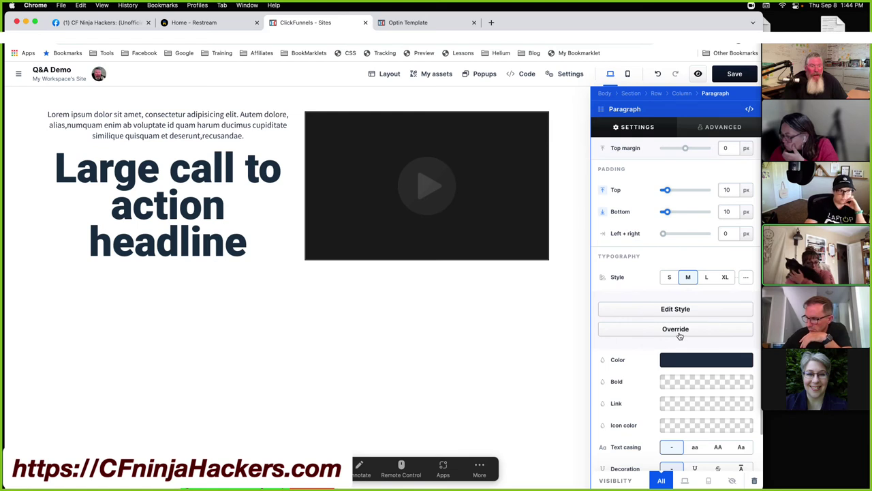
Step: Override the paragraph's typography style and set its font family to the handwriting font Pacifico
left_click(680, 330)
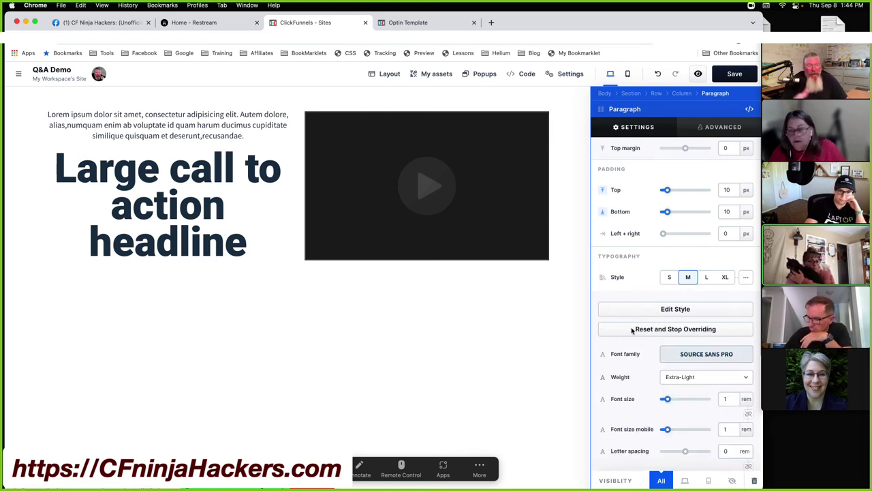
scroll(632, 329, "down", 3)
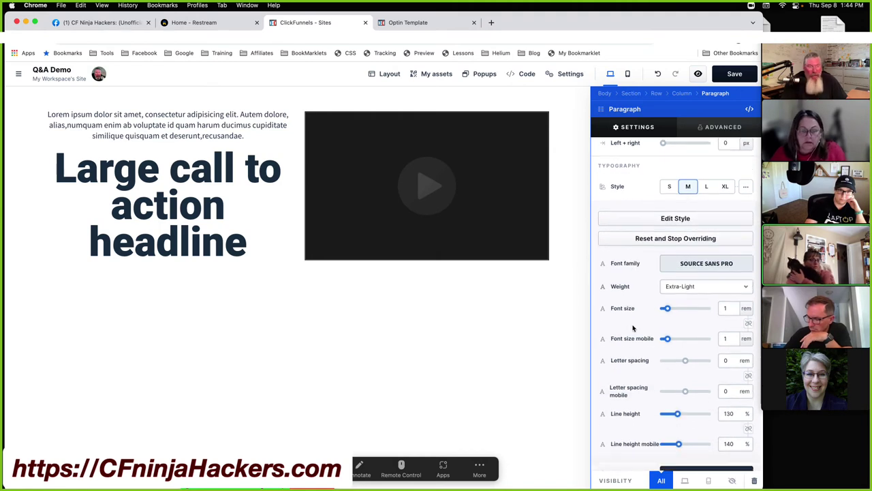
scroll(632, 327, "down", 1)
left_click(691, 232)
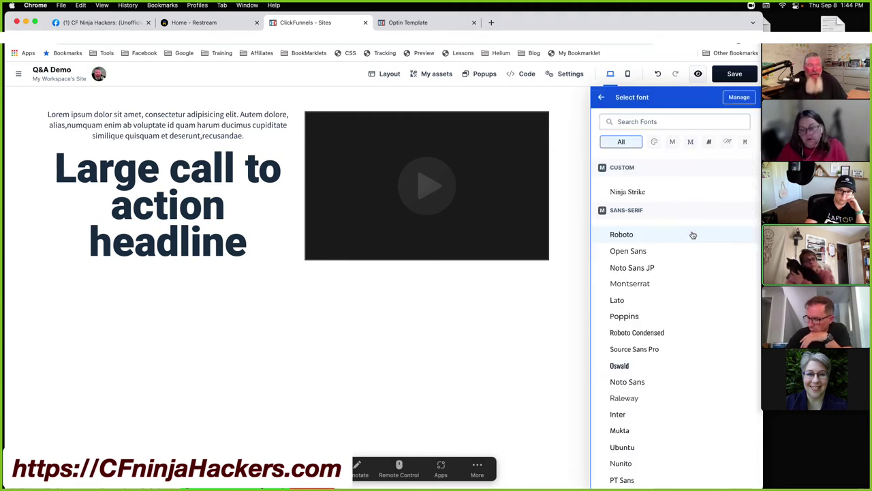
left_click(728, 144)
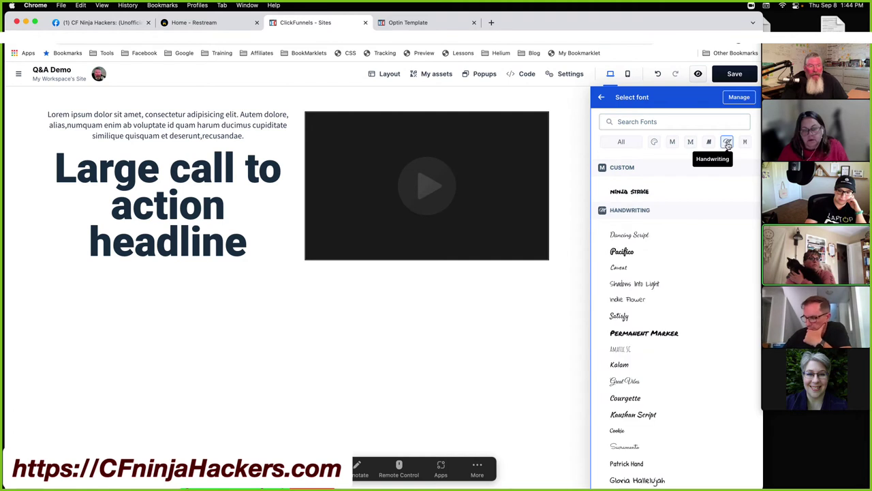
left_click(622, 251)
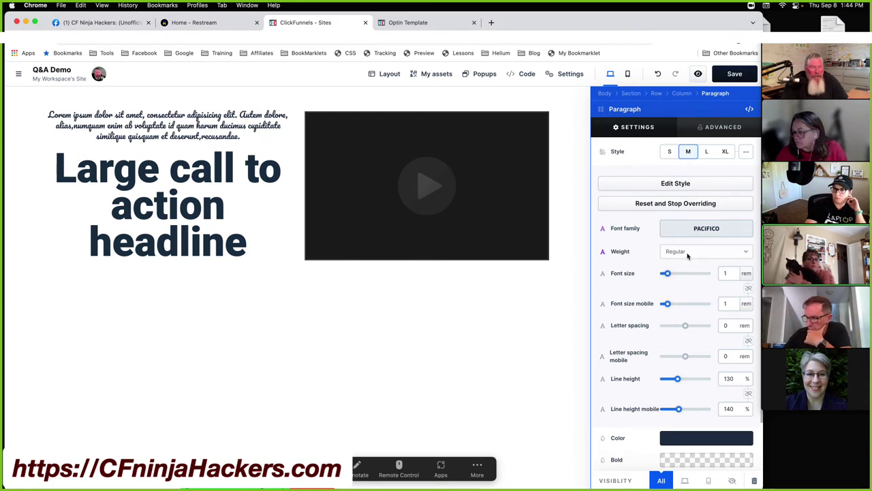
Step: Change the paragraph's font family to the handwriting font Shadows Into Light
left_click(695, 230)
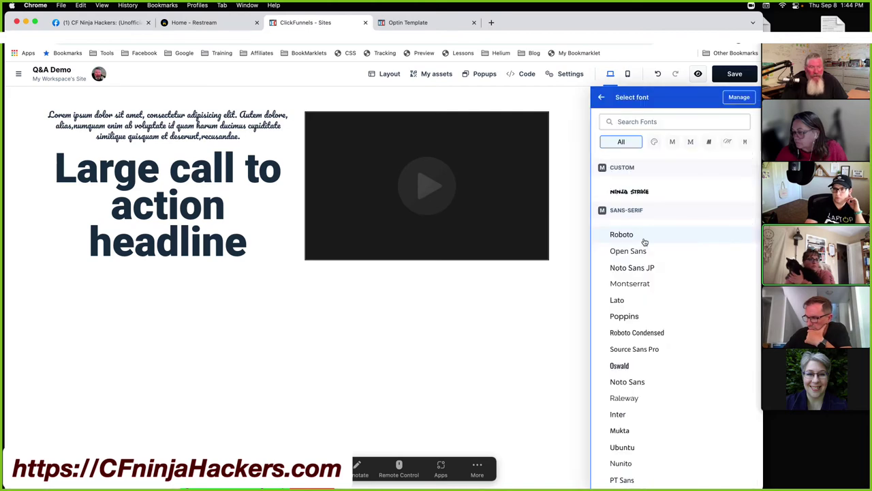
left_click(727, 141)
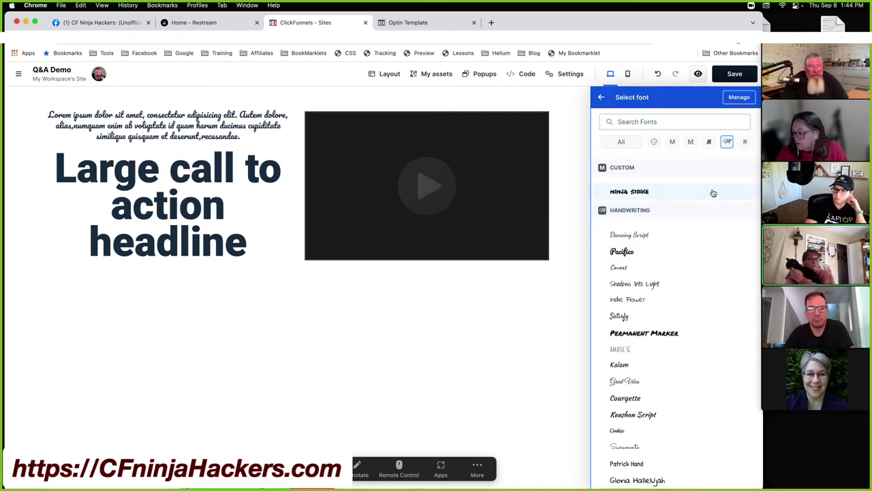
left_click(651, 284)
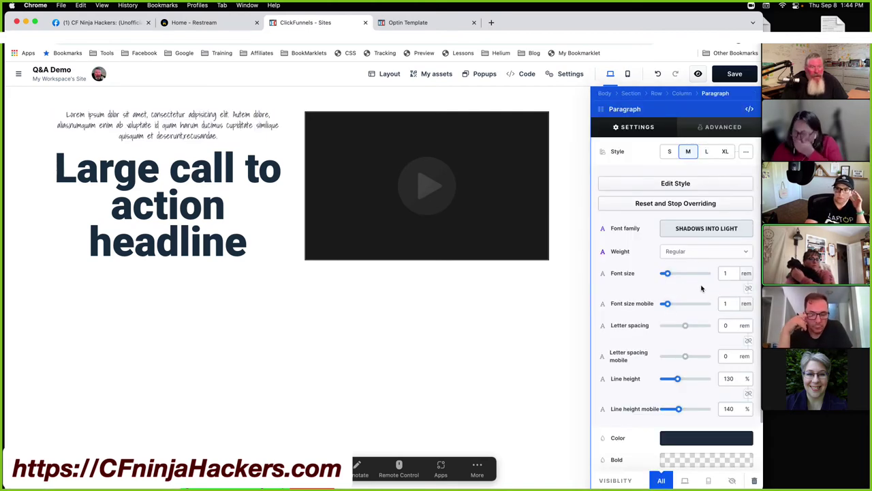
Step: Change the paragraph's font family to the handwriting font Satisfy
left_click(703, 230)
left_click(727, 141)
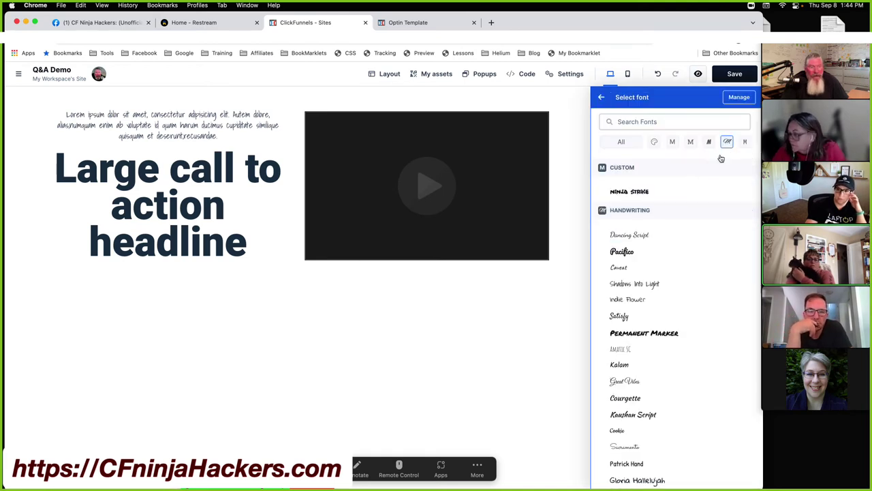
left_click(623, 317)
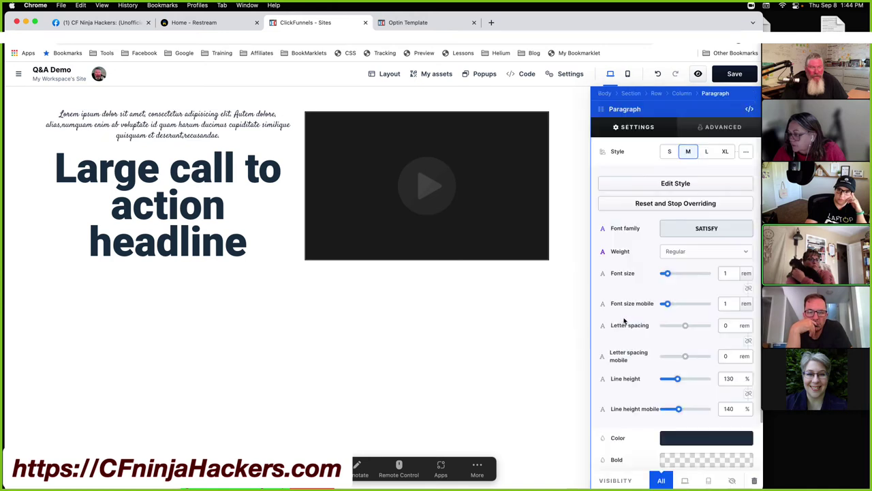
Step: Change the paragraph's font family to Roboto and its weight to Regular
left_click(701, 231)
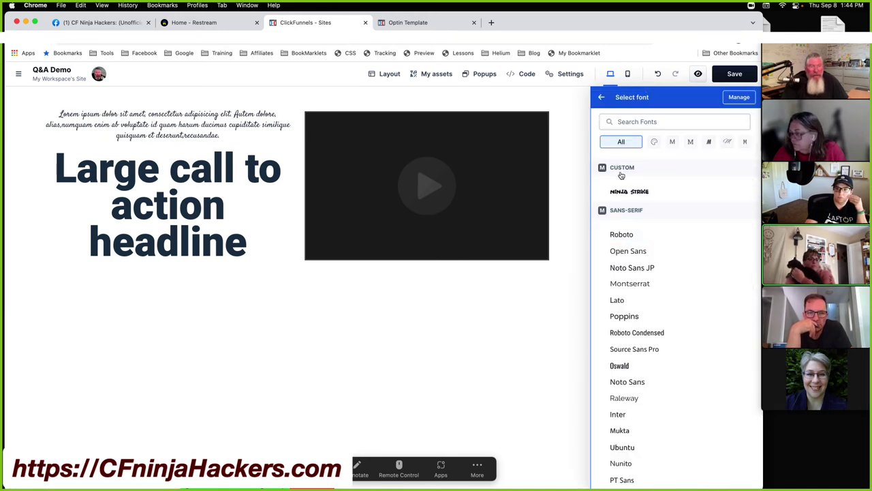
left_click(619, 243)
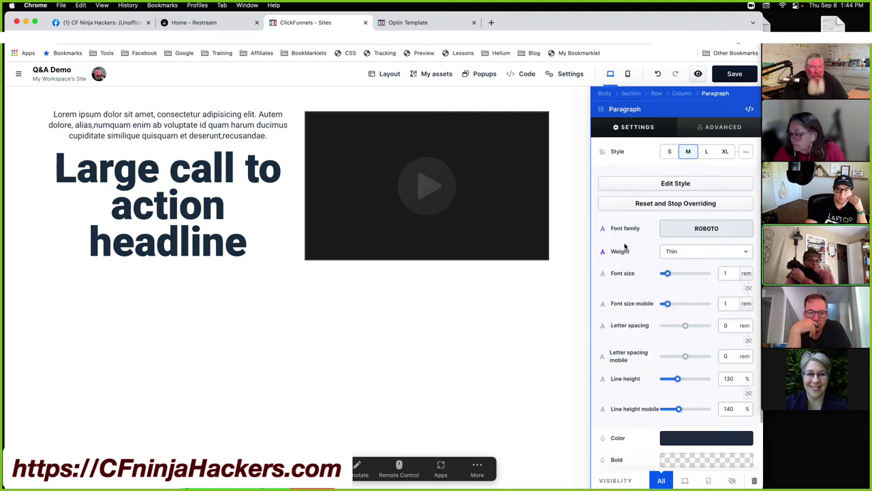
left_click(686, 251)
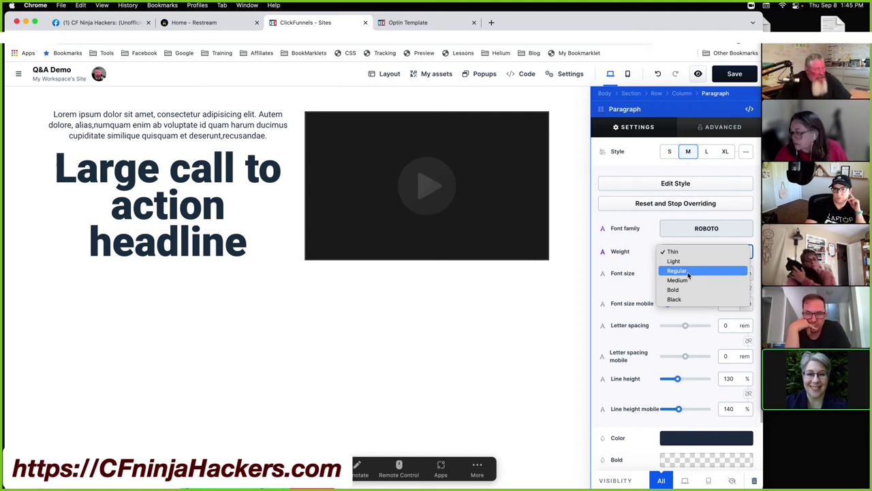
left_click(688, 272)
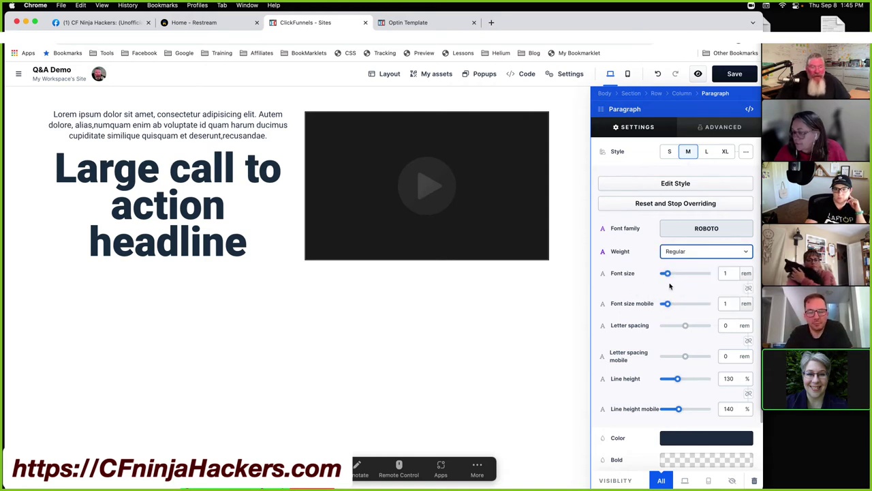
Step: Set the paragraph's font size to 18 px and its mobile font size to 1.18 rem, and return to the desktop preview
left_click_drag(668, 274, 667, 274)
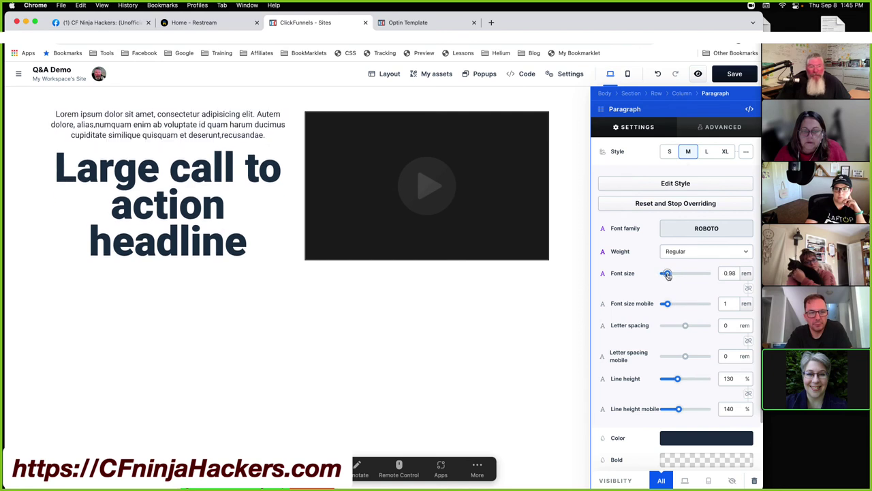
left_click(747, 275)
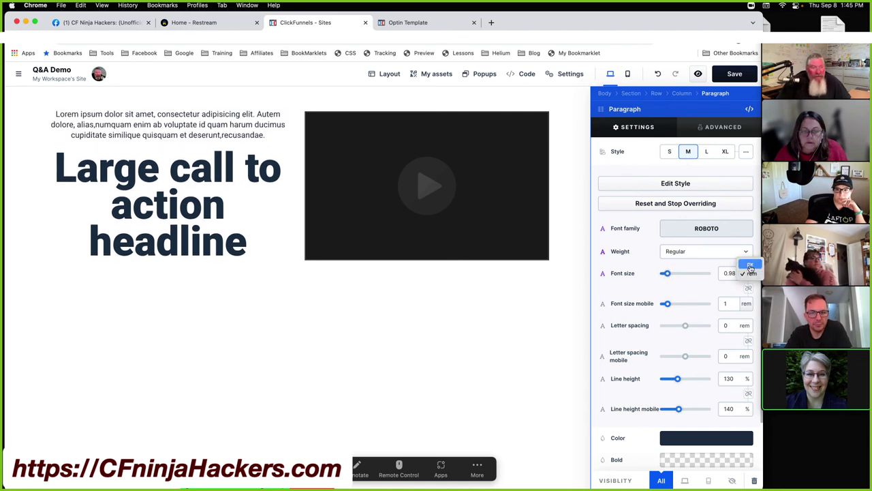
left_click(746, 266)
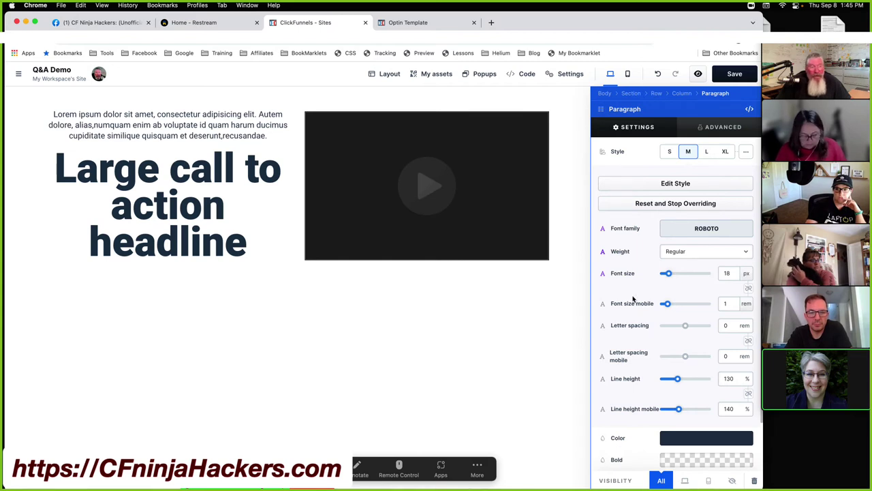
left_click(746, 303)
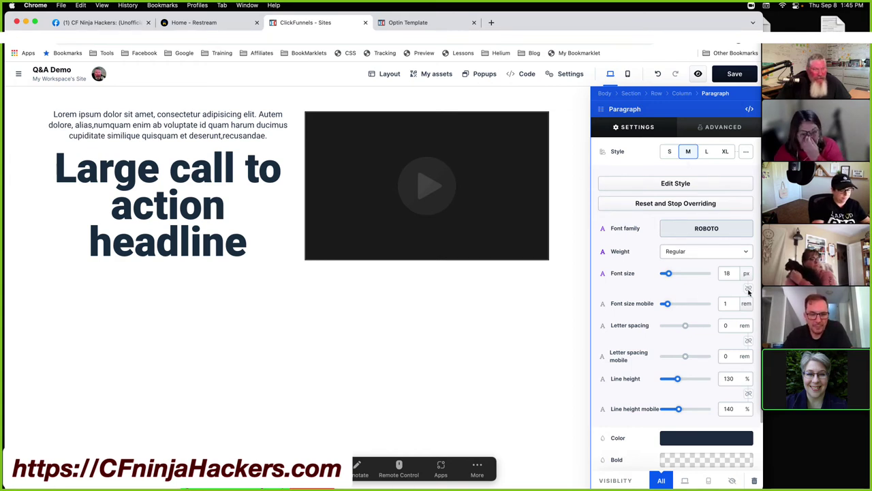
left_click_drag(685, 305, 663, 305)
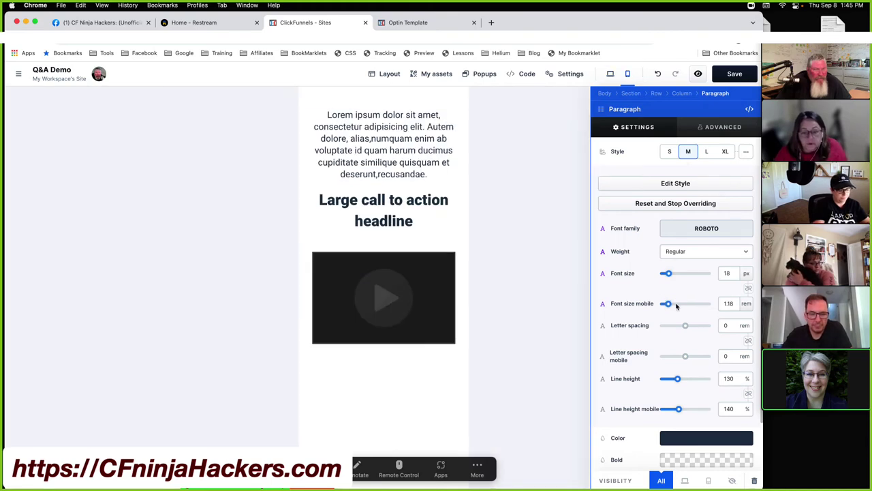
left_click(610, 74)
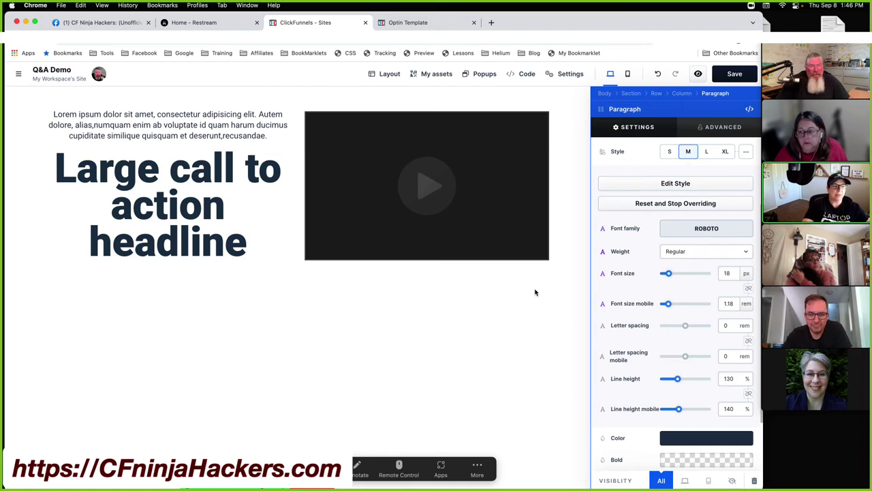
Step: Check the style guide's automatic mobile font scaling option from the paragraph's style settings, and close the style guide
left_click(667, 184)
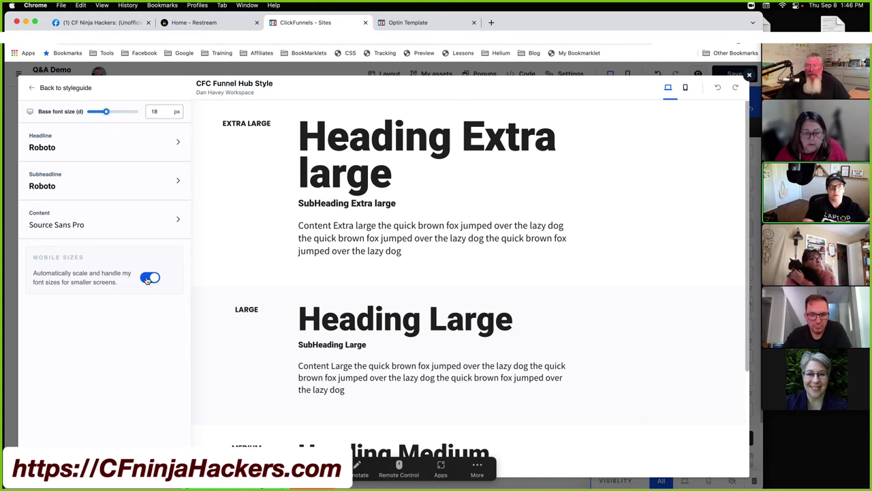
left_click(750, 75)
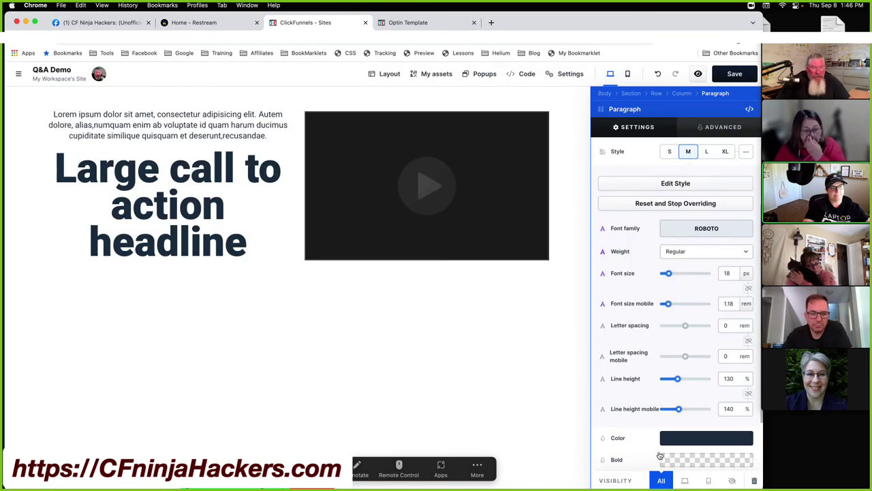
Step: Examine the paragraph's typography settings and the link between desktop and mobile font sizes in the mobile preview, and return to desktop
left_click(628, 74)
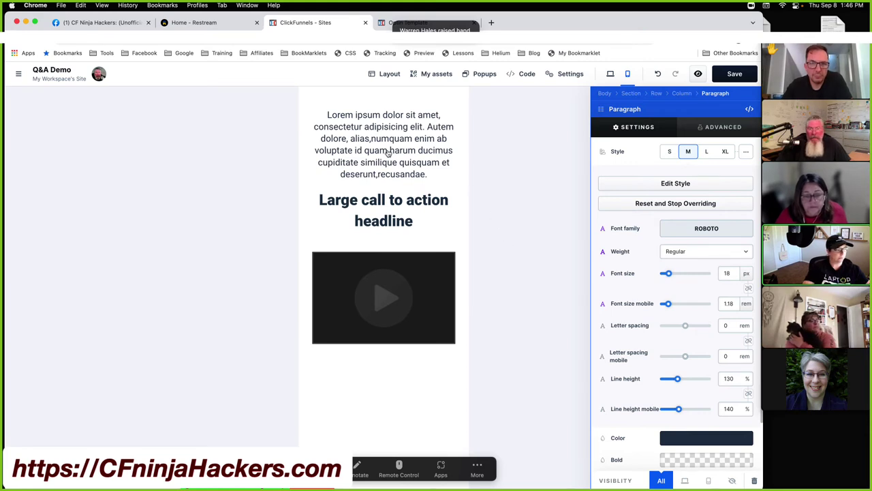
left_click(390, 107)
left_click(388, 142)
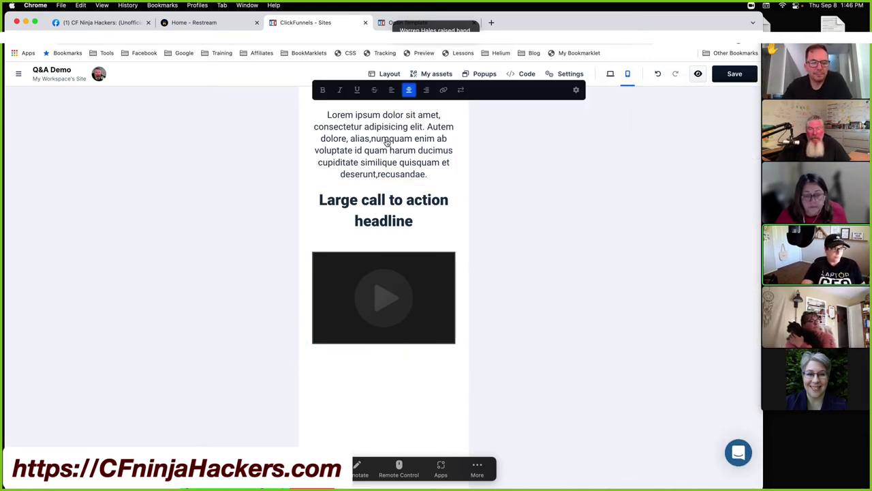
left_click(576, 75)
left_click(579, 91)
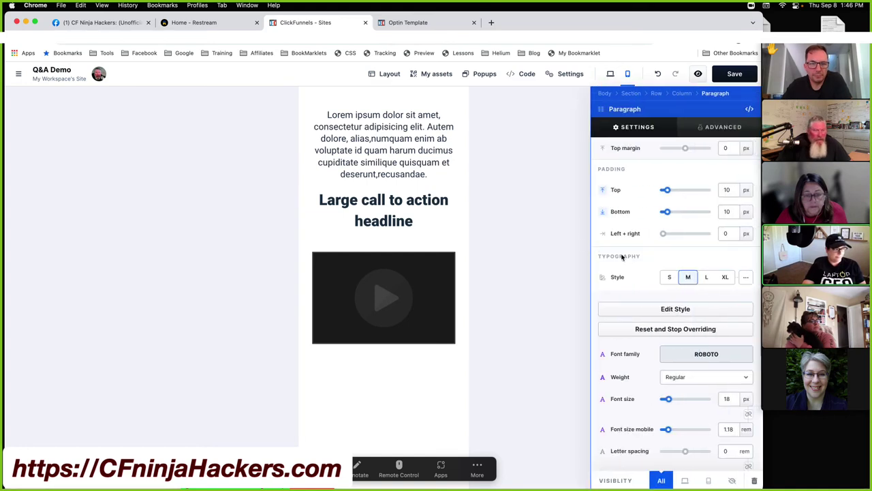
scroll(702, 361, "down", 2)
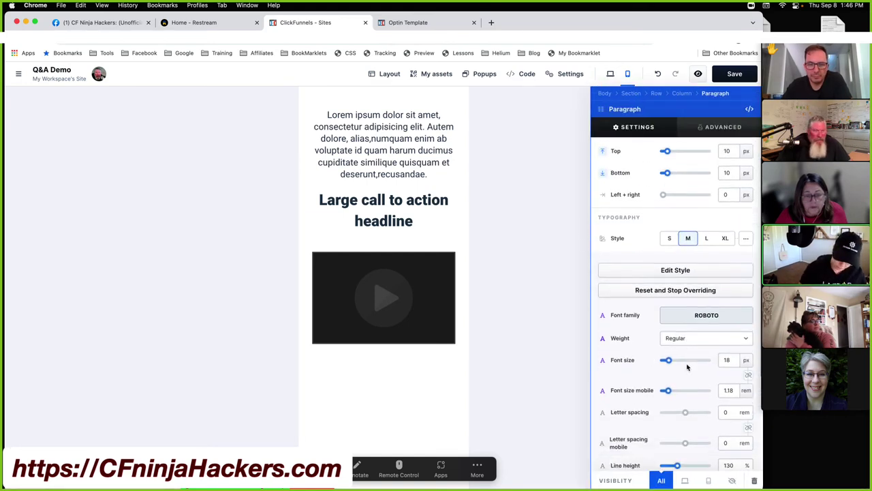
left_click(748, 369)
left_click(750, 372)
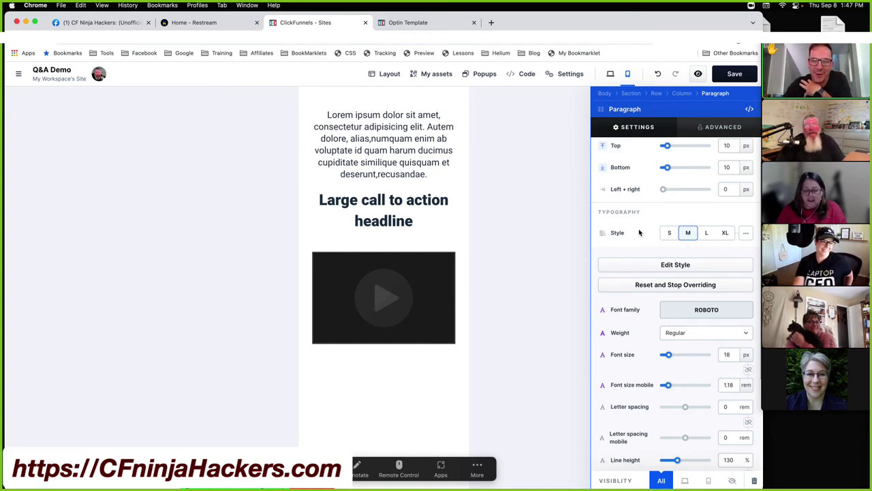
left_click(610, 74)
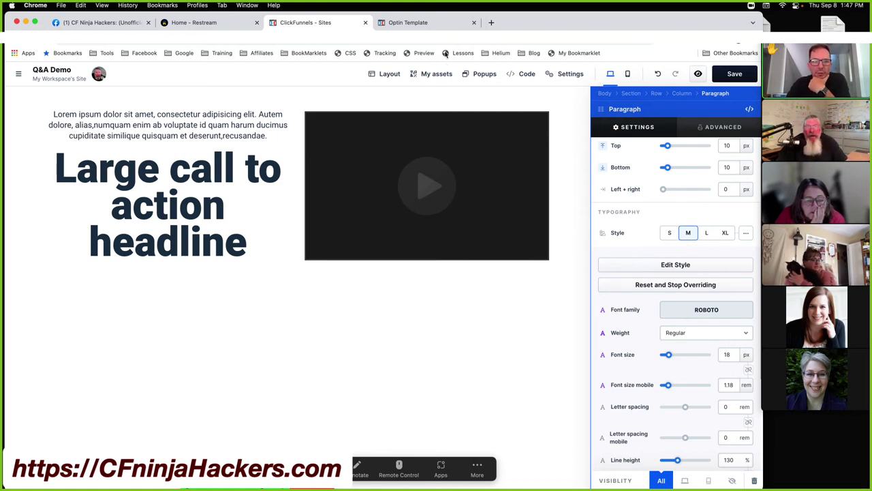
Step: Switch to the Optin Template page, inspect the headline's advanced line height options, and return to the ClickFunnels Sites page
left_click(430, 24)
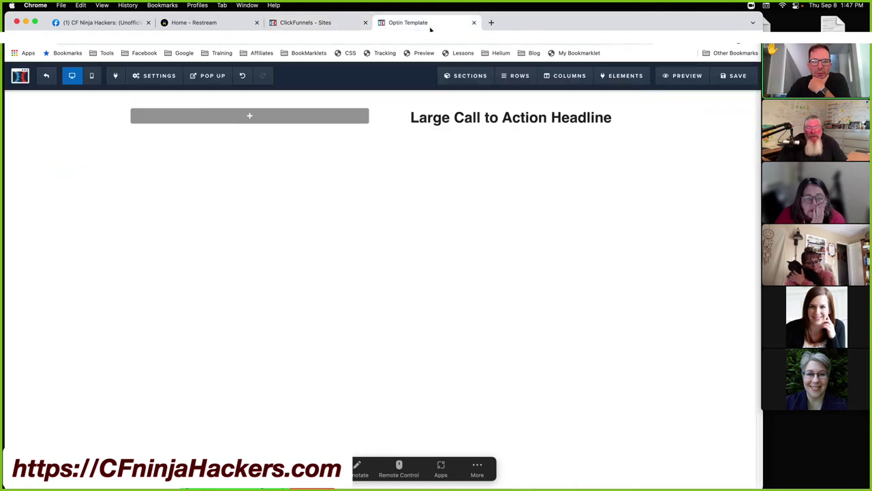
left_click(547, 120)
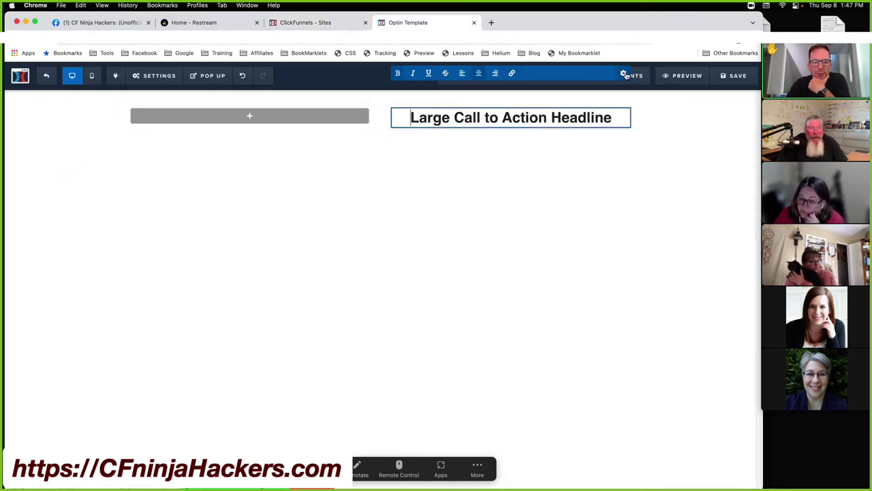
left_click(624, 74)
left_click(717, 124)
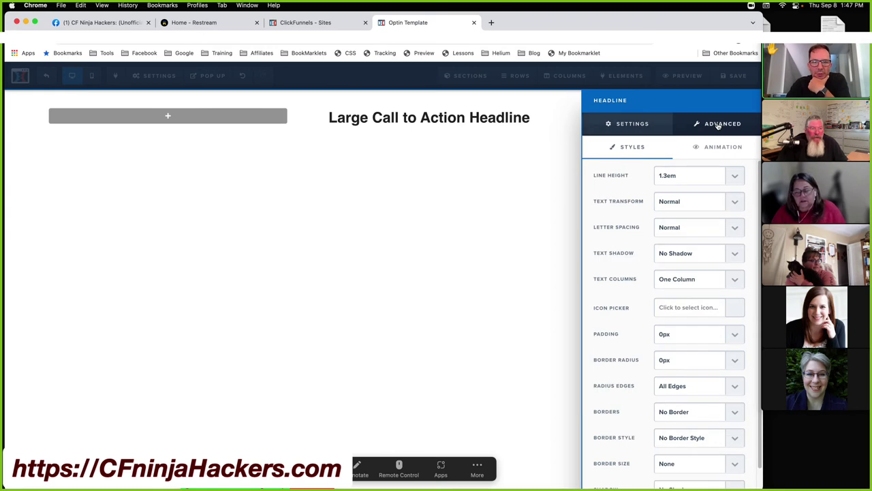
left_click(690, 181)
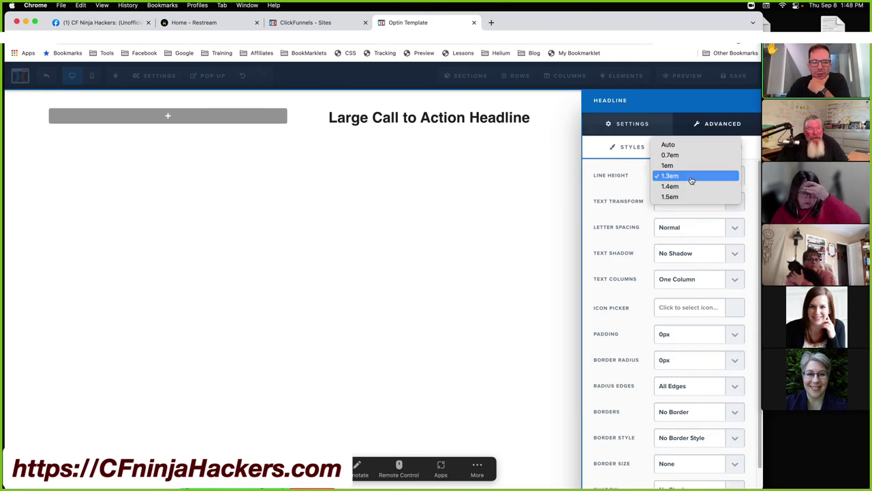
left_click(691, 180)
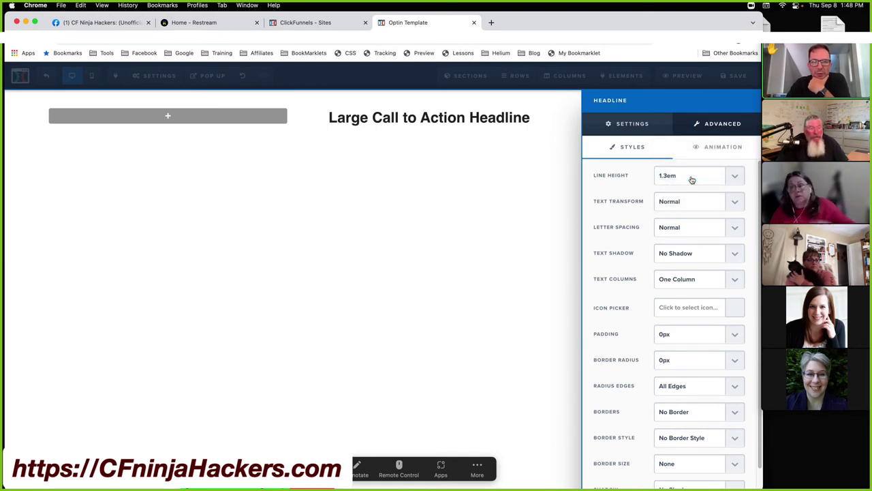
left_click(516, 186)
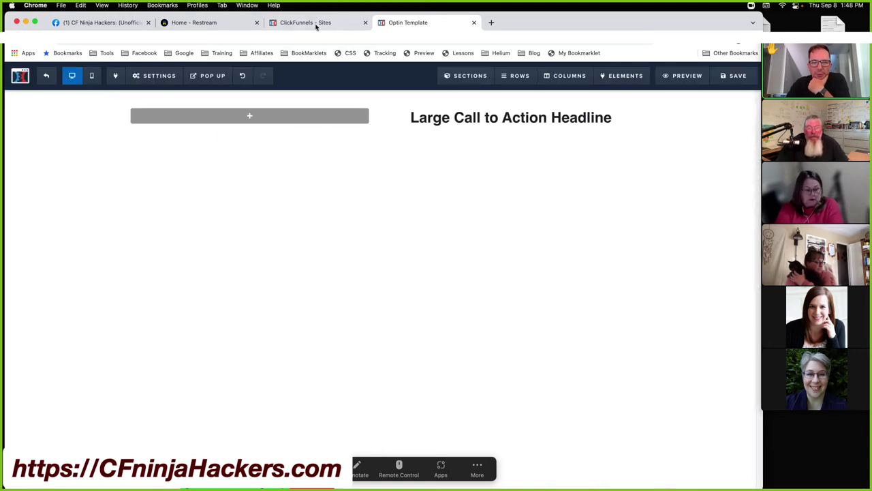
left_click(315, 24)
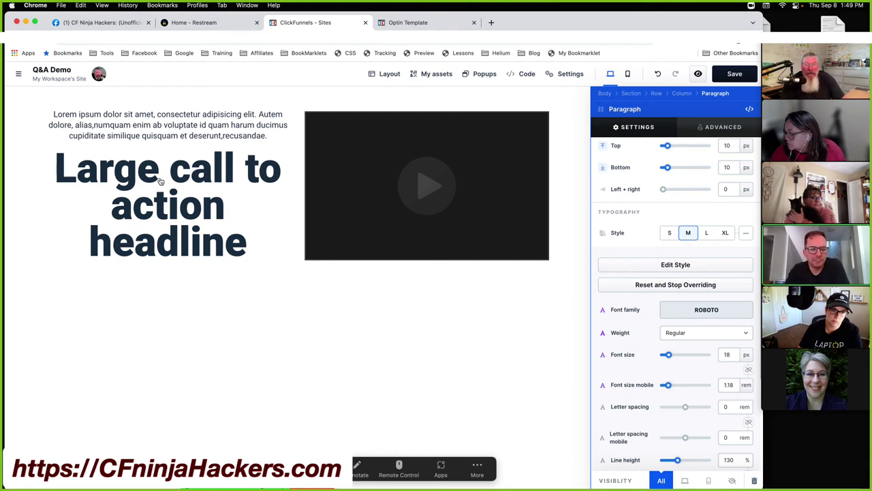
Step: View the typography settings of the large call to action headline, and close its settings
left_click(178, 124)
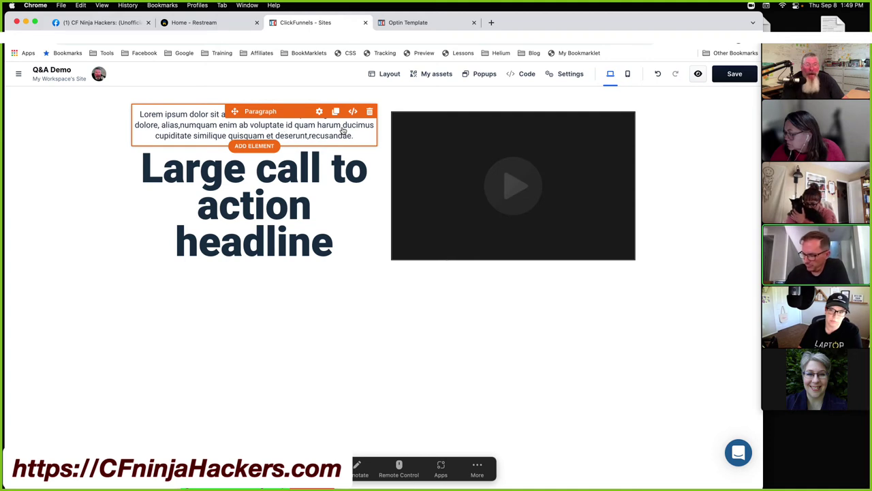
left_click(380, 113)
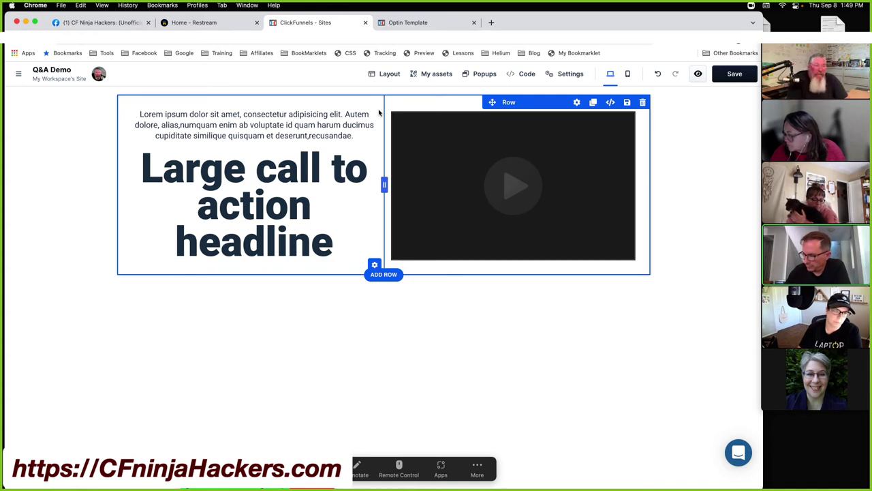
left_click(330, 124)
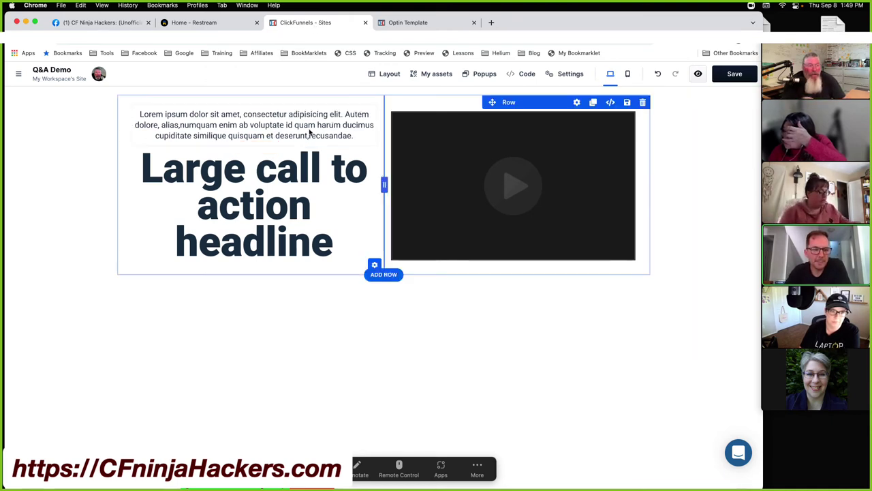
left_click(279, 176)
left_click(279, 168)
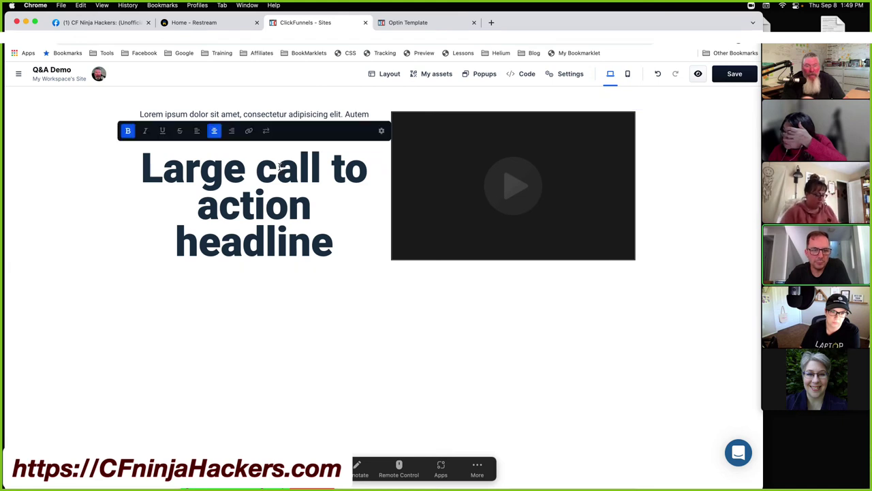
left_click(382, 132)
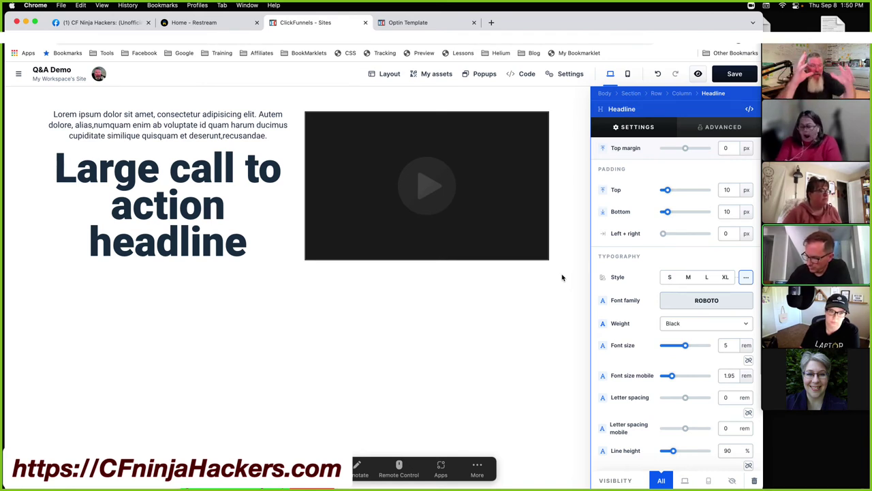
left_click(532, 340)
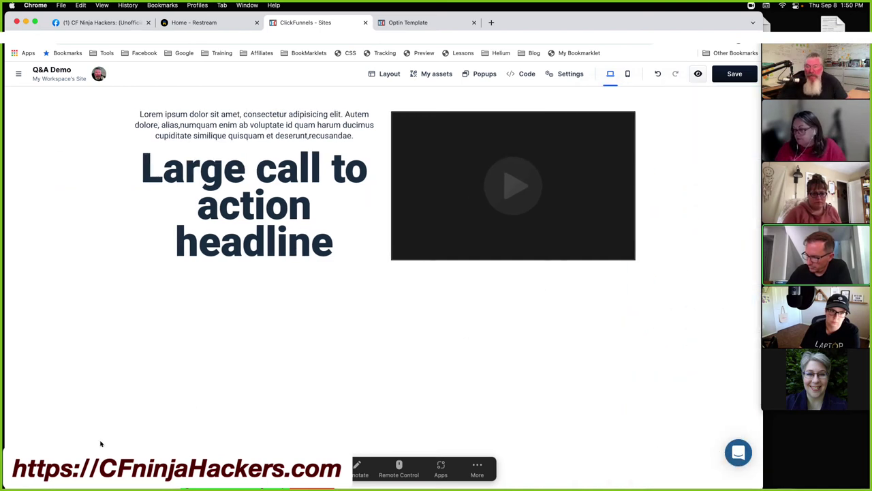
Step: Try a base font size of 10 px in the style guide's fonts, and close the style guide without updating
left_click(19, 74)
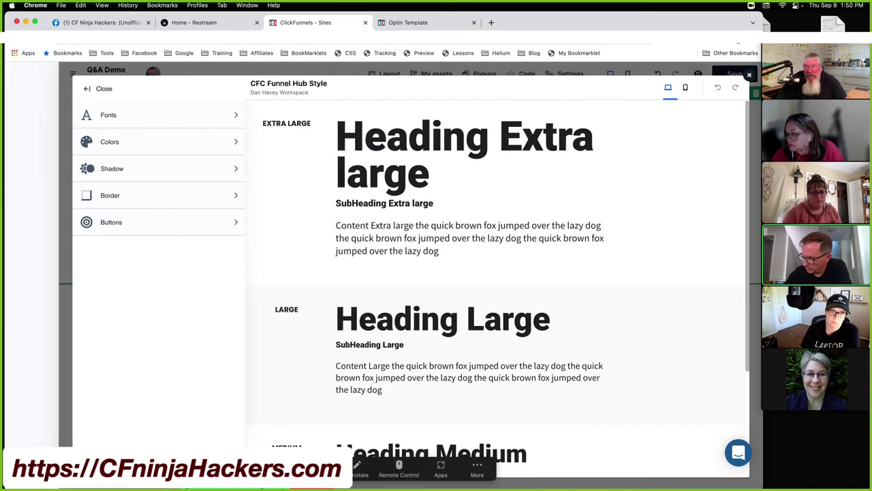
left_click(55, 113)
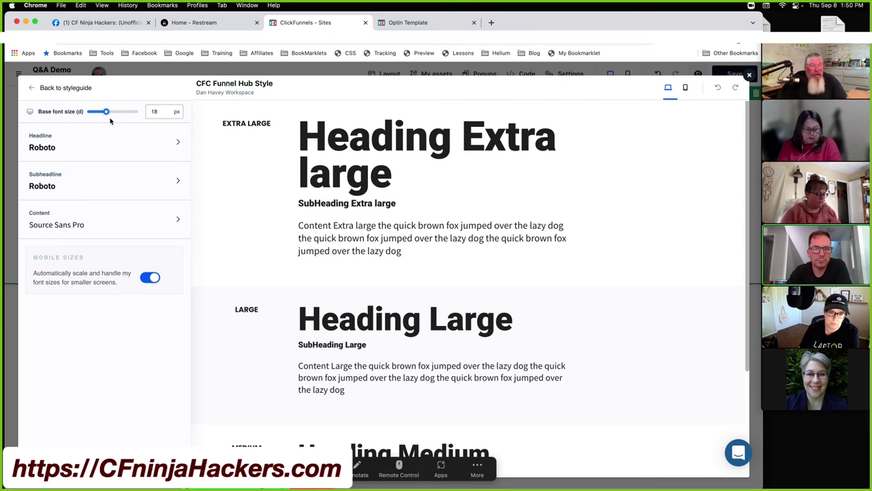
left_click_drag(107, 113, 100, 114)
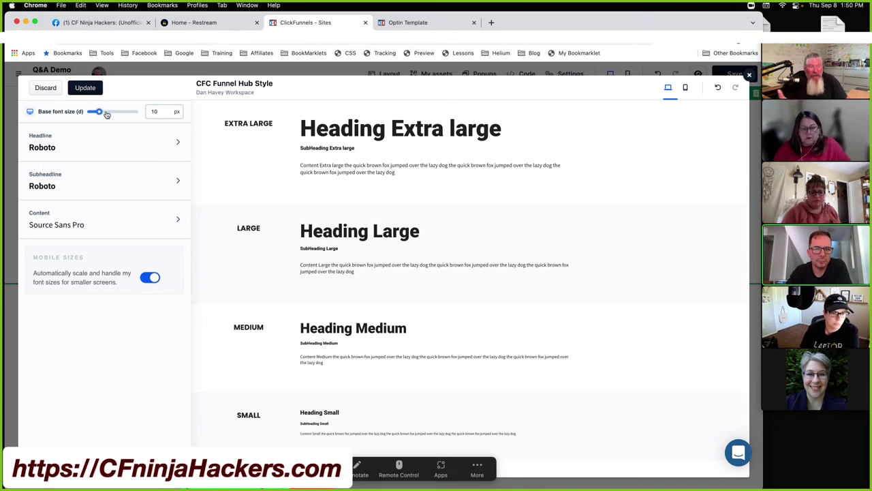
left_click(749, 75)
Step: Try px as the unit of the large call to action headline's font size, and switch it back to rem
left_click(276, 183)
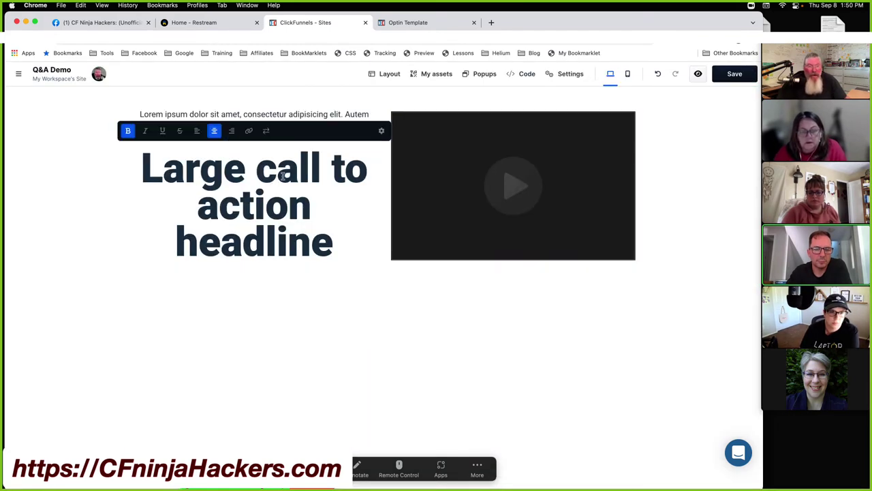
left_click(381, 131)
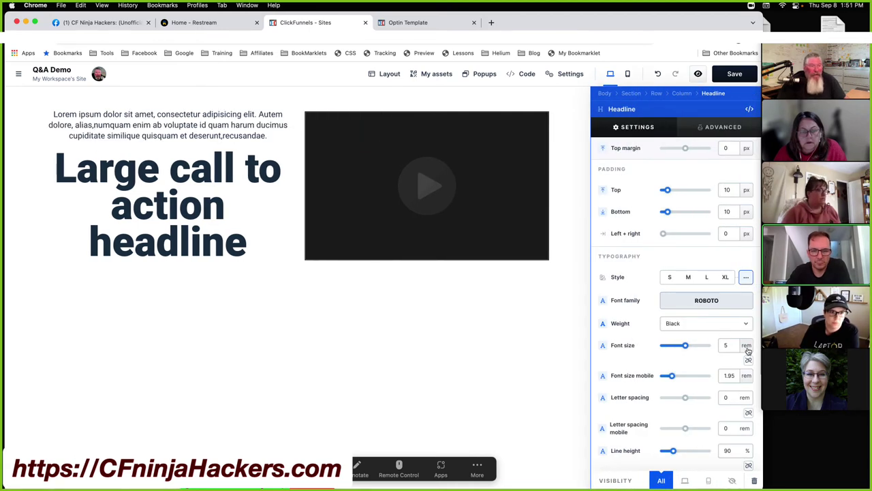
left_click(746, 346)
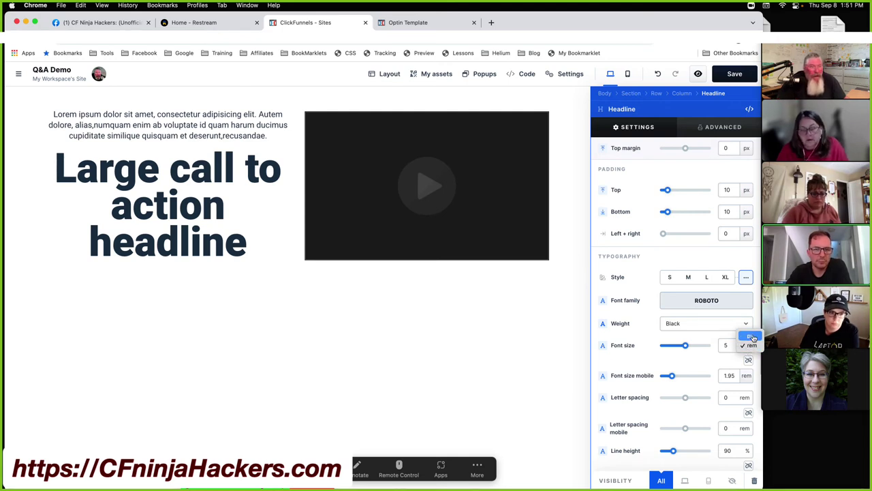
left_click(752, 337)
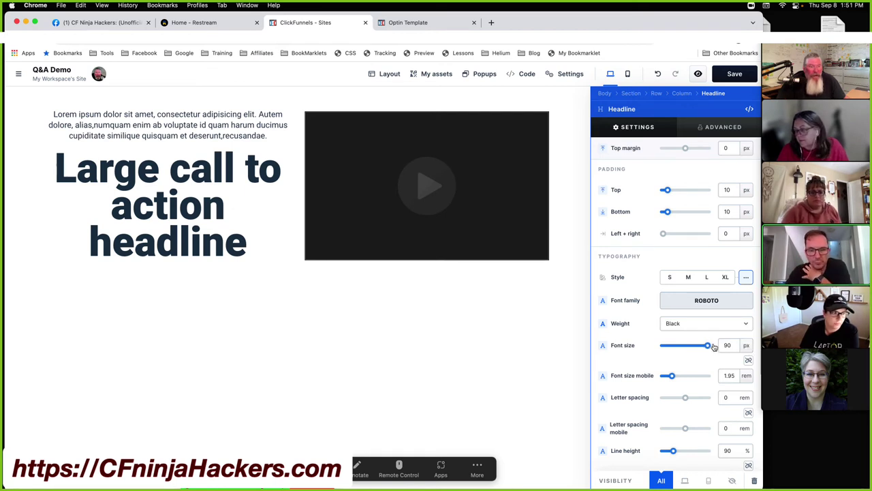
left_click(747, 346)
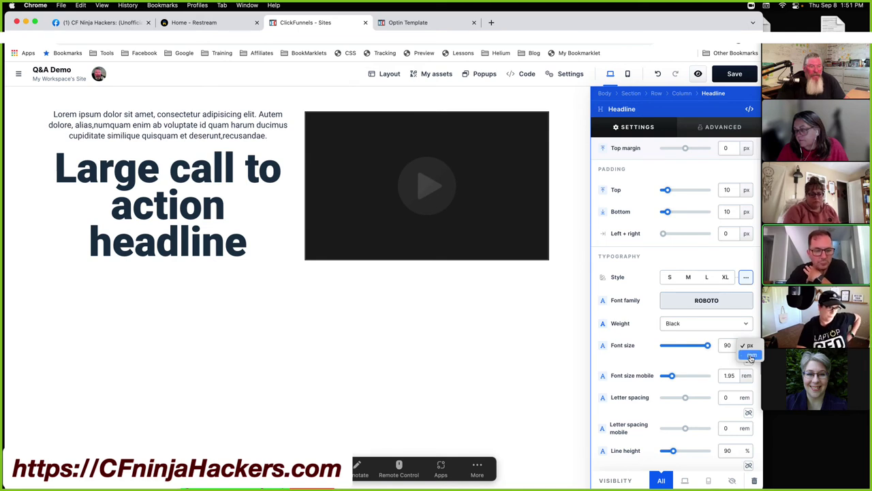
left_click(750, 353)
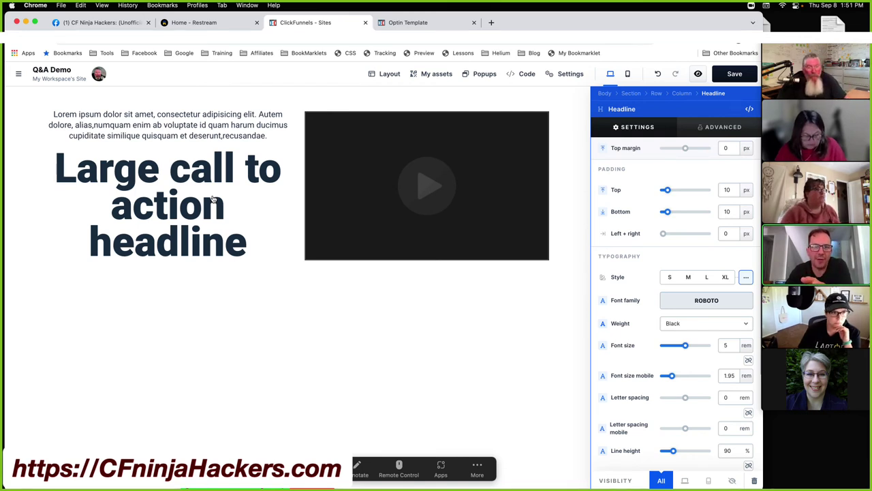
Step: Try a separate mobile base font size of 10 px in the style guide, restore automatic mobile sizes, and close it without updating
left_click(19, 73)
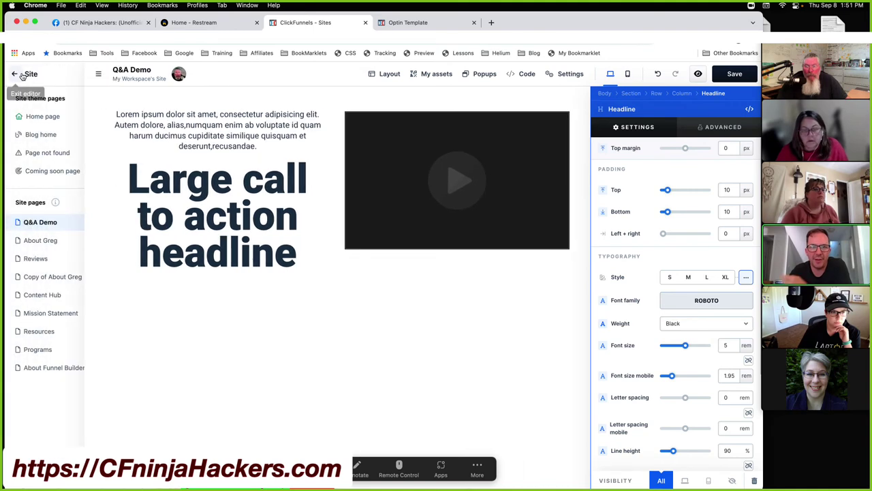
left_click(41, 98)
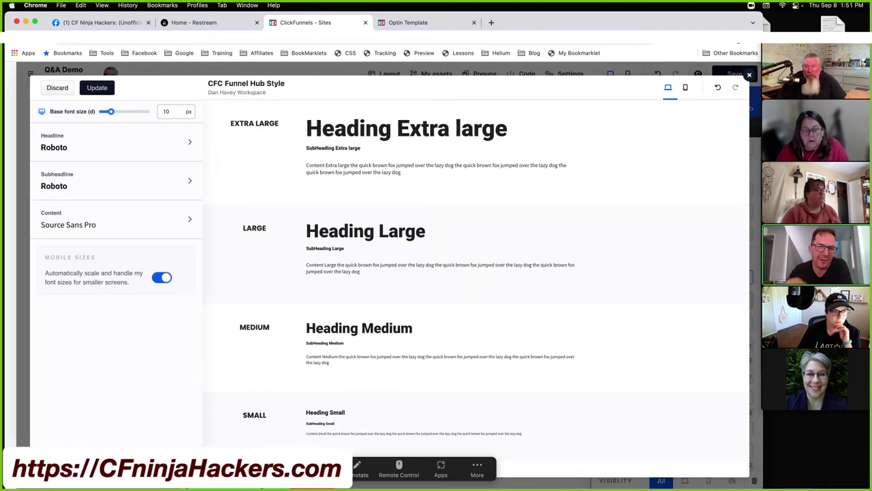
left_click(148, 278)
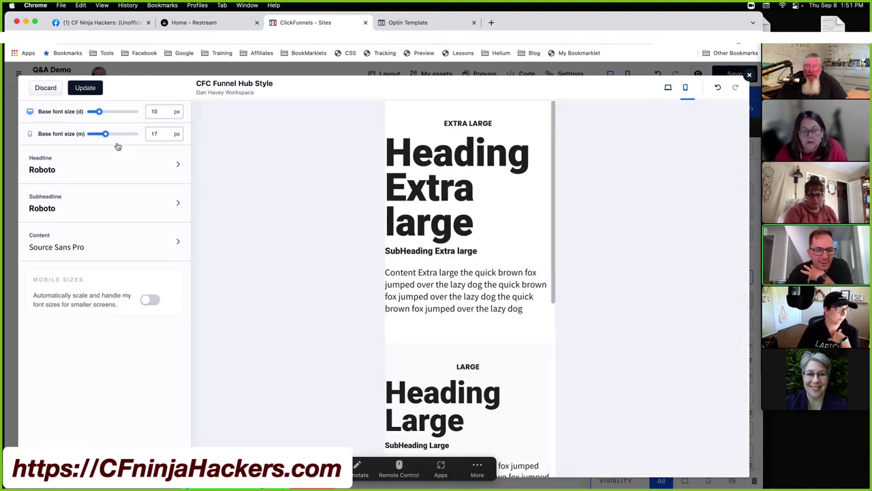
left_click_drag(106, 136, 99, 135)
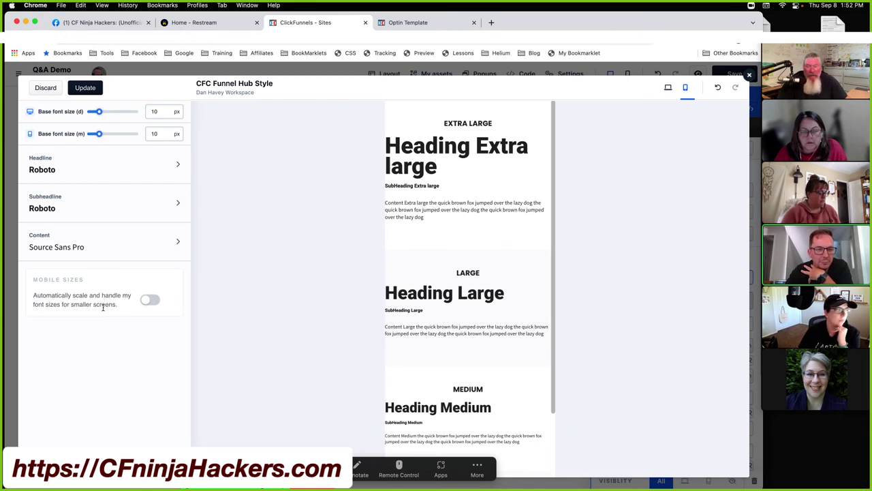
left_click(152, 301)
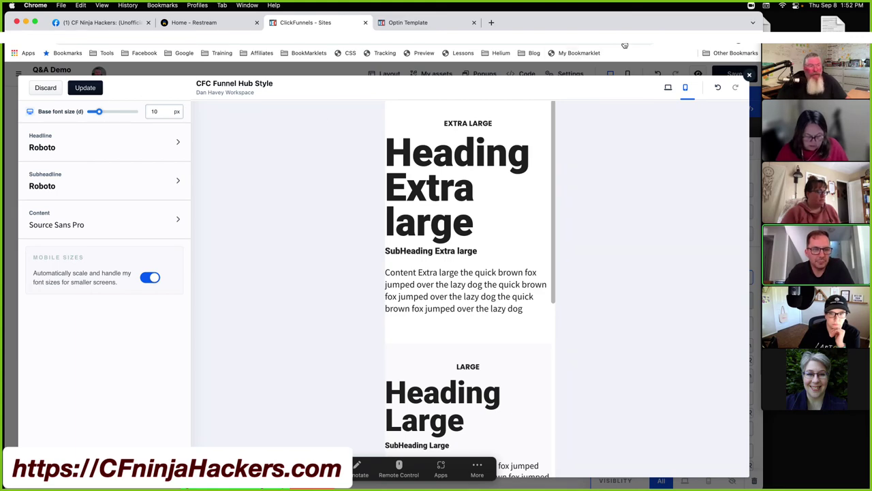
left_click(749, 76)
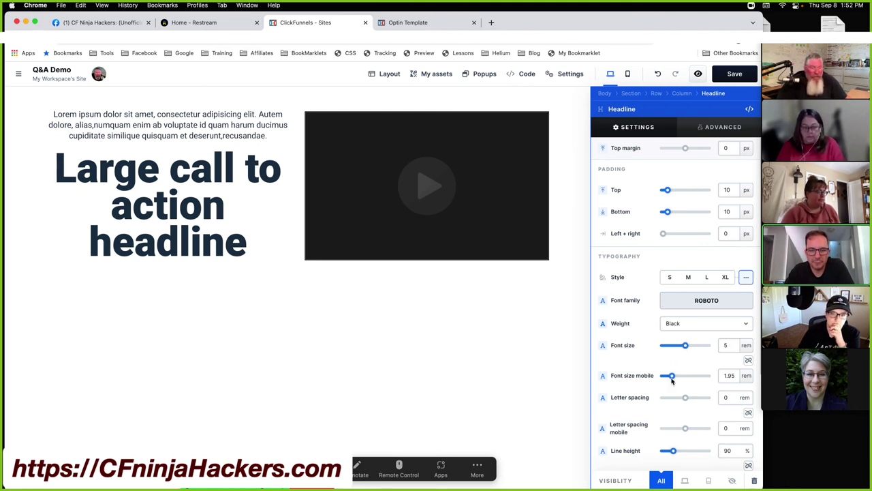
Step: On the Optin Template page, set the headline's letter spacing to 1px Spacing, and return to the ClickFunnels Sites page
scroll(641, 353, "down", 2)
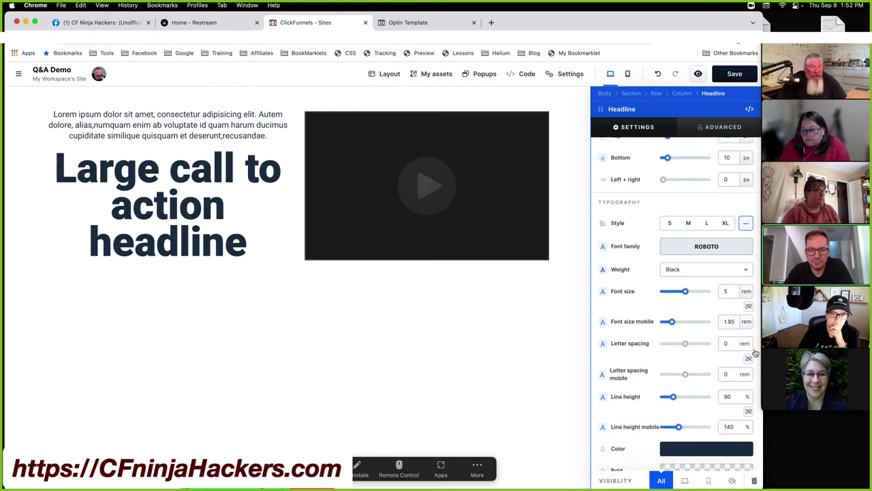
left_click(429, 24)
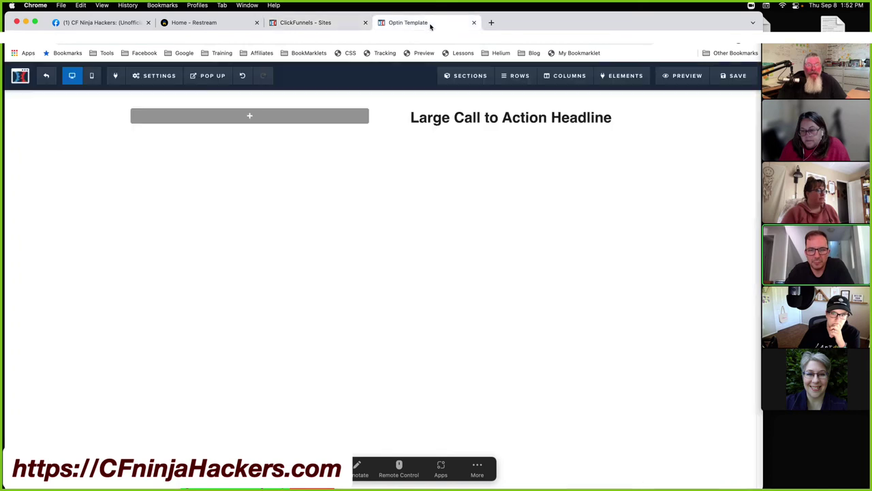
left_click(538, 119)
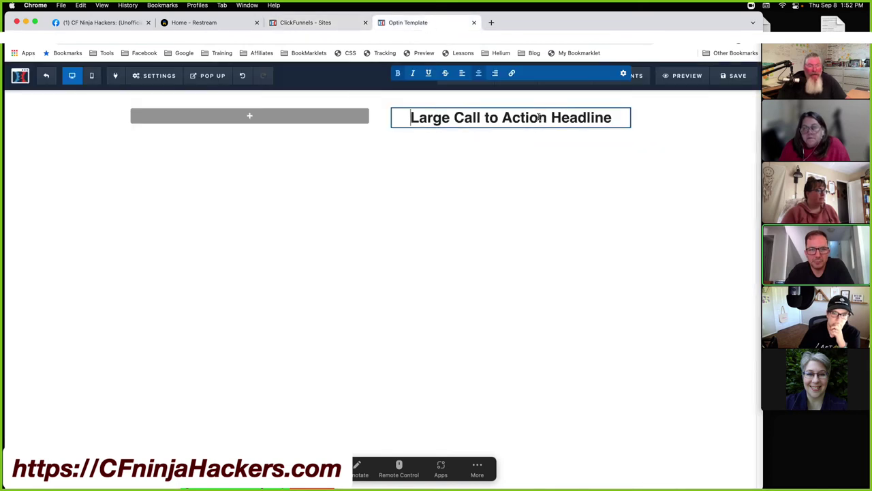
left_click(622, 75)
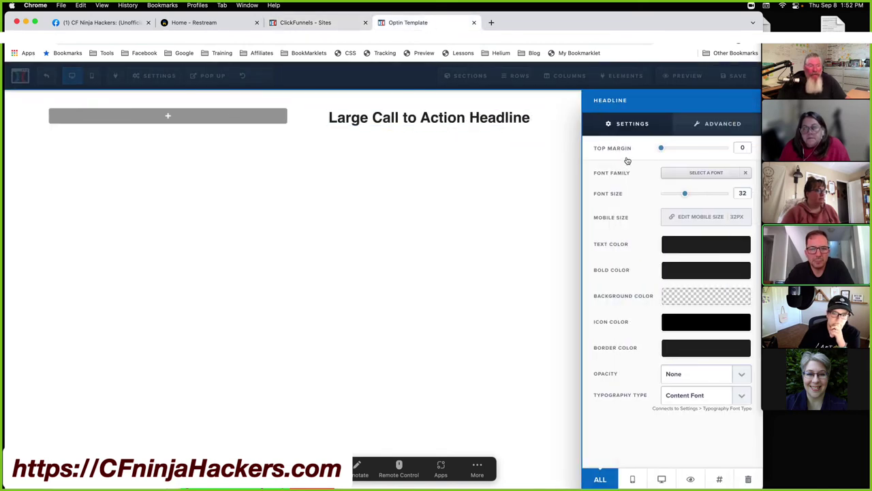
left_click(702, 123)
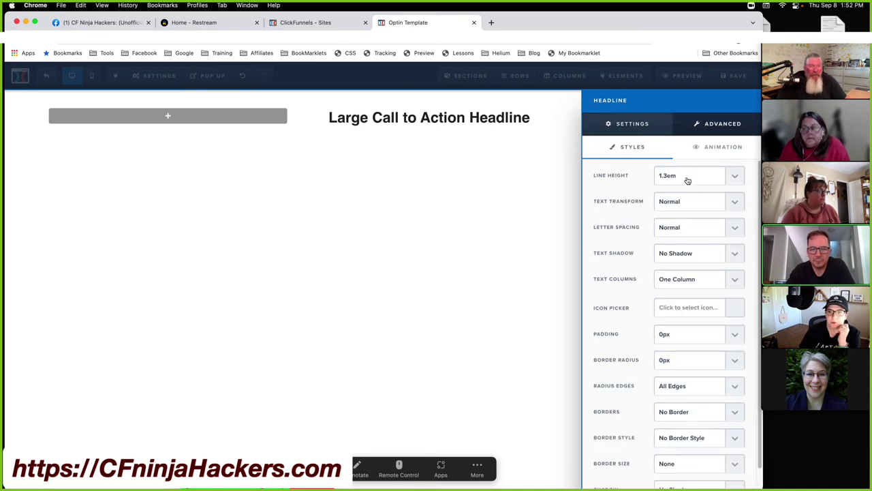
left_click(679, 230)
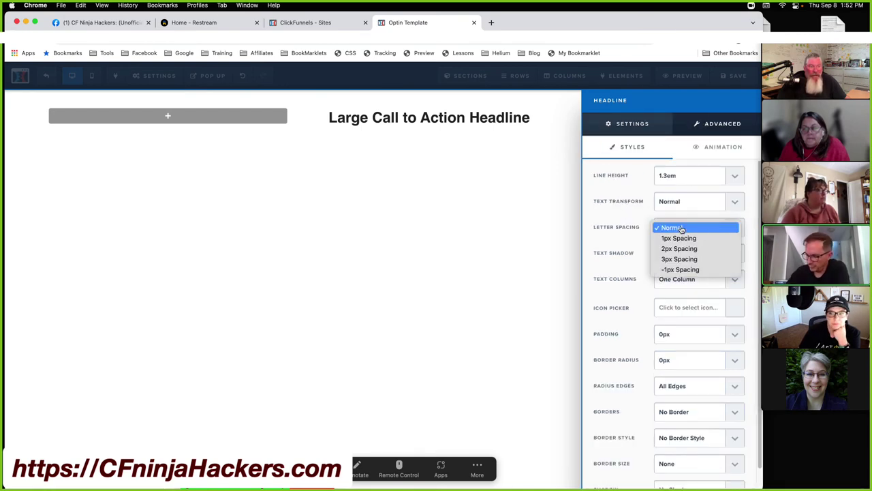
left_click(704, 239)
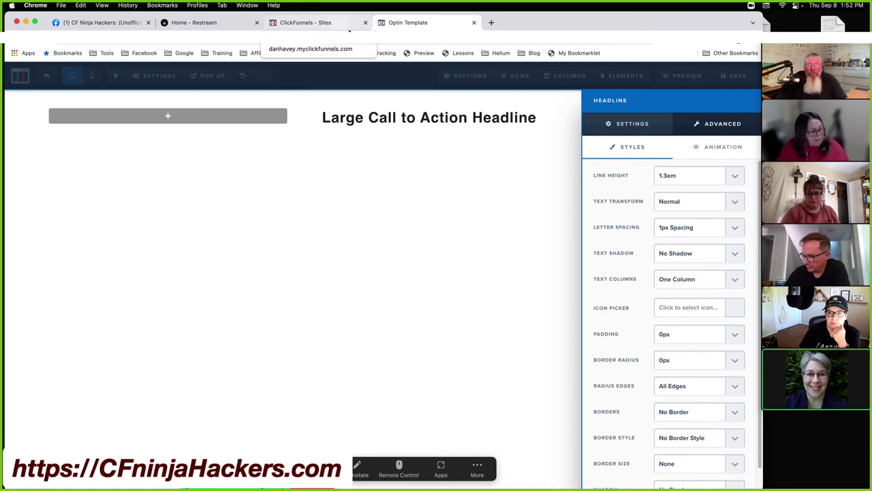
left_click(326, 22)
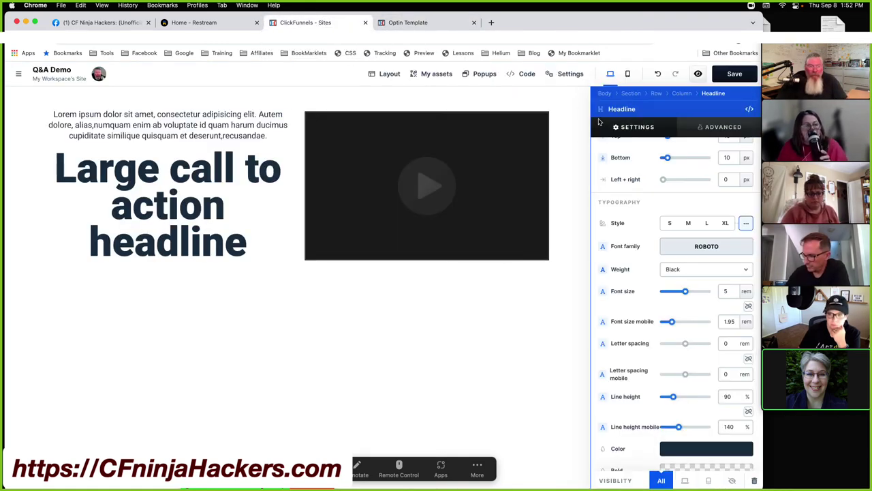
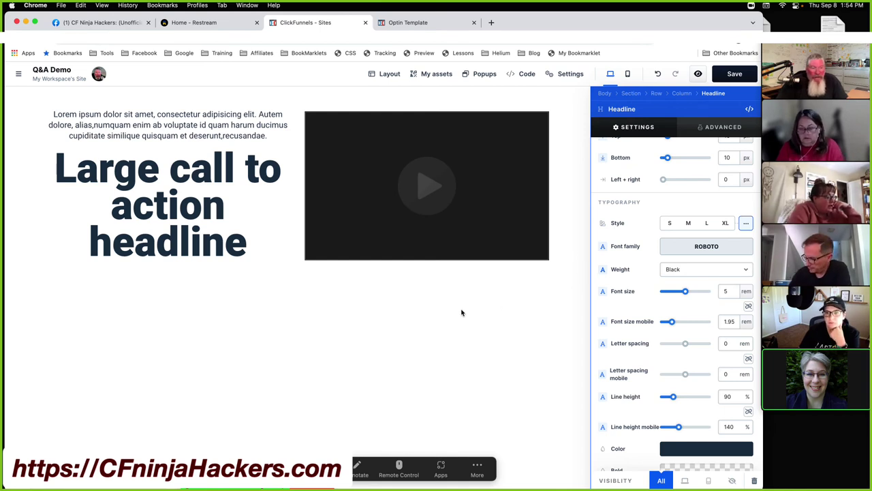
Step: Toggle automatic mobile sizes off and back on in the style guide's fonts, and close the style guide without updating
left_click(445, 318)
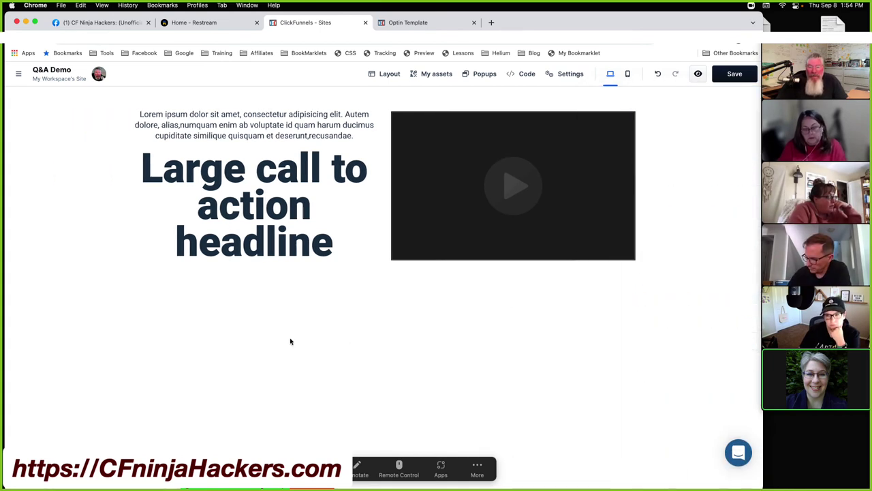
left_click(19, 73)
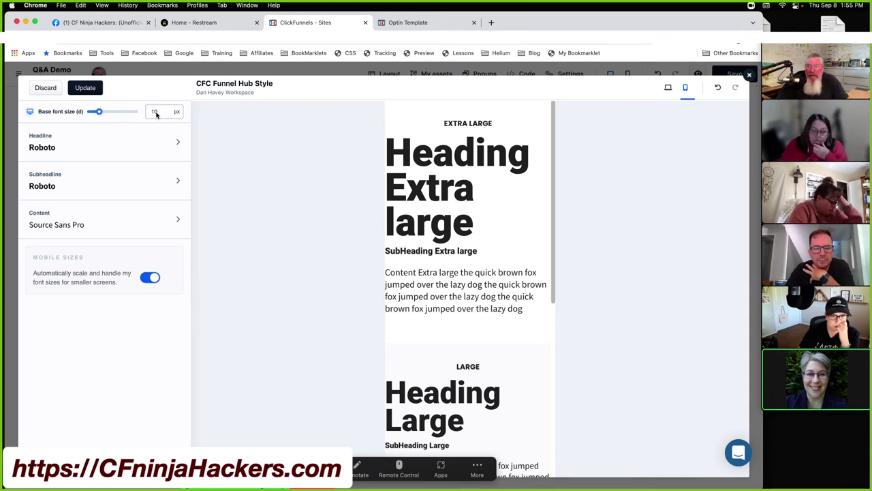
left_click(667, 87)
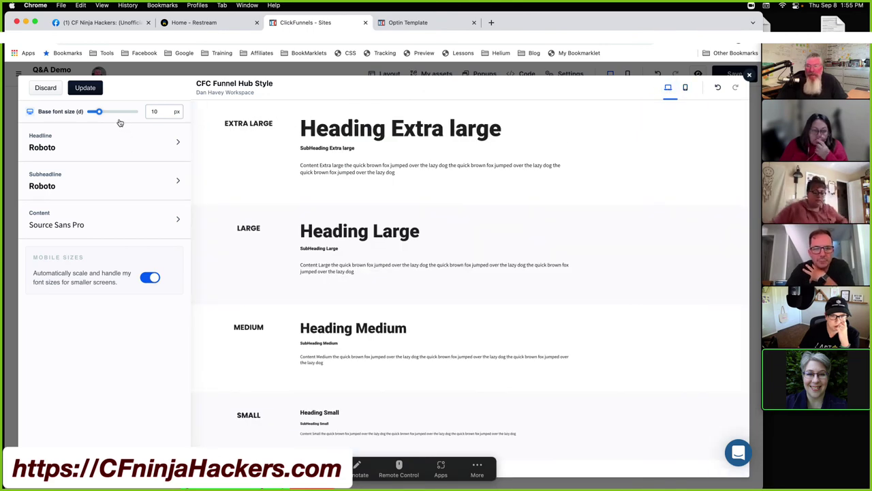
left_click(143, 278)
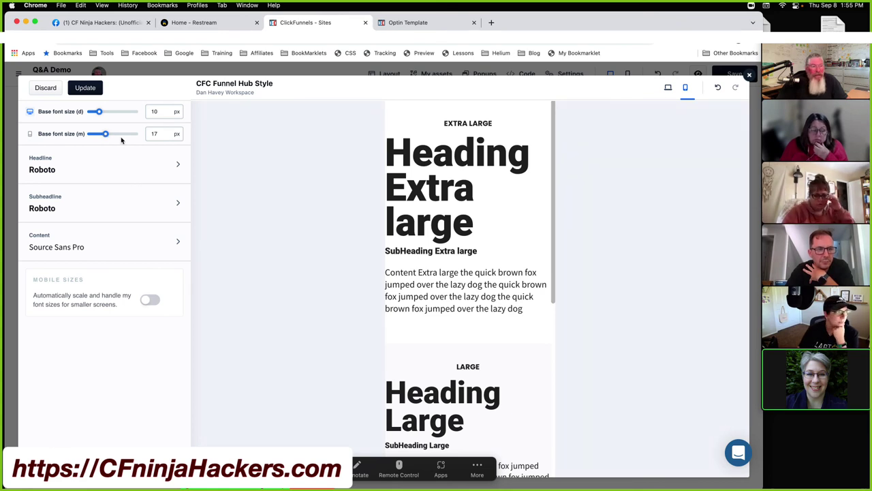
left_click(157, 303)
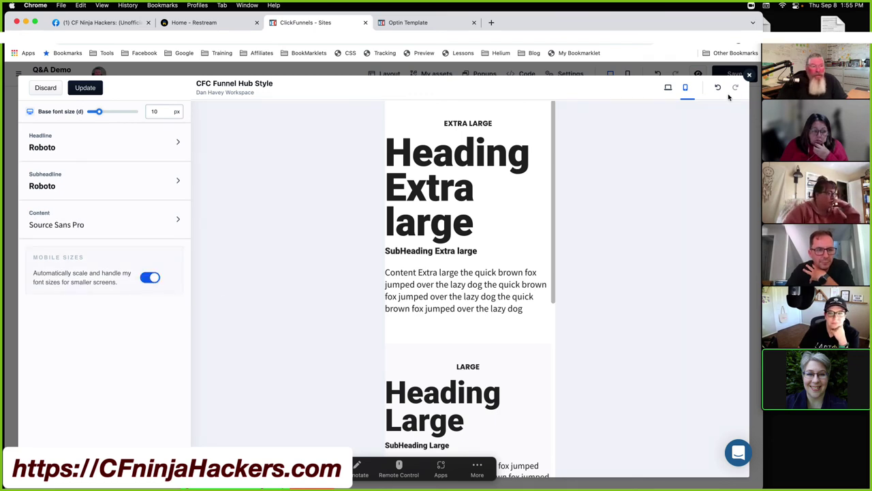
left_click(748, 76)
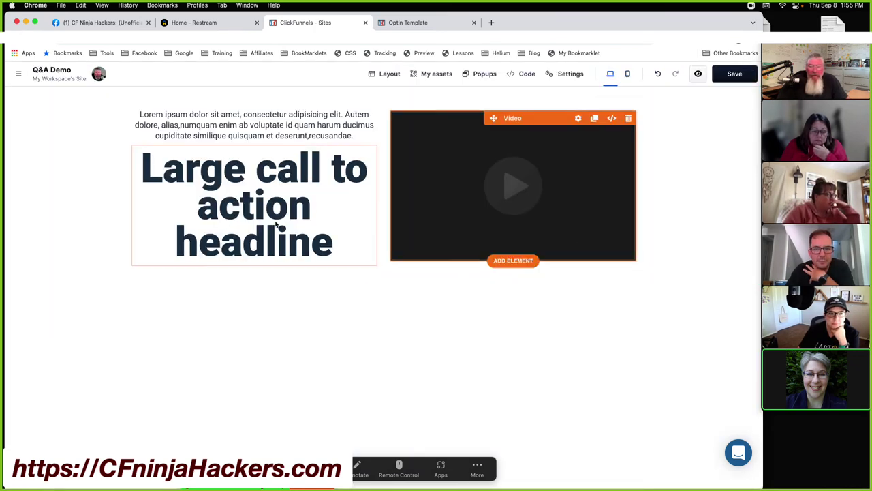
Step: Set the large call to action headline's desktop line height to 100%, trying 80% and 95% along the way
left_click(254, 210)
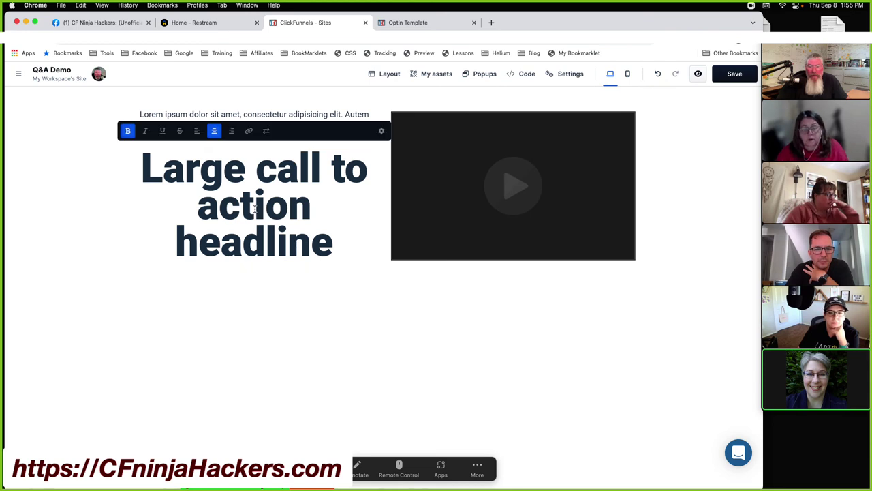
left_click(380, 131)
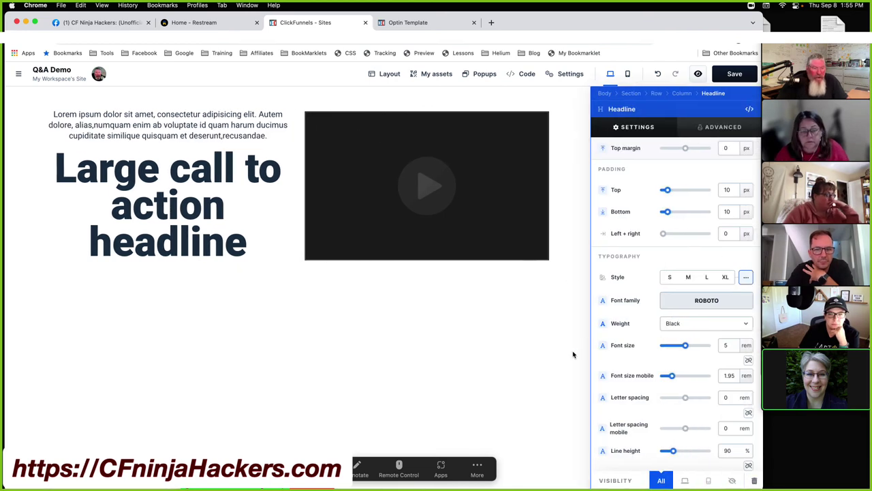
scroll(634, 337, "down", 4)
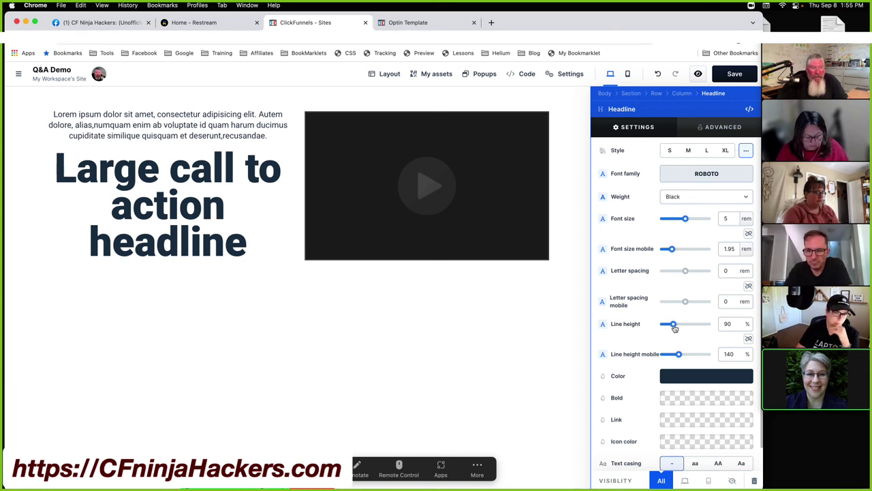
left_click_drag(675, 329, 672, 327)
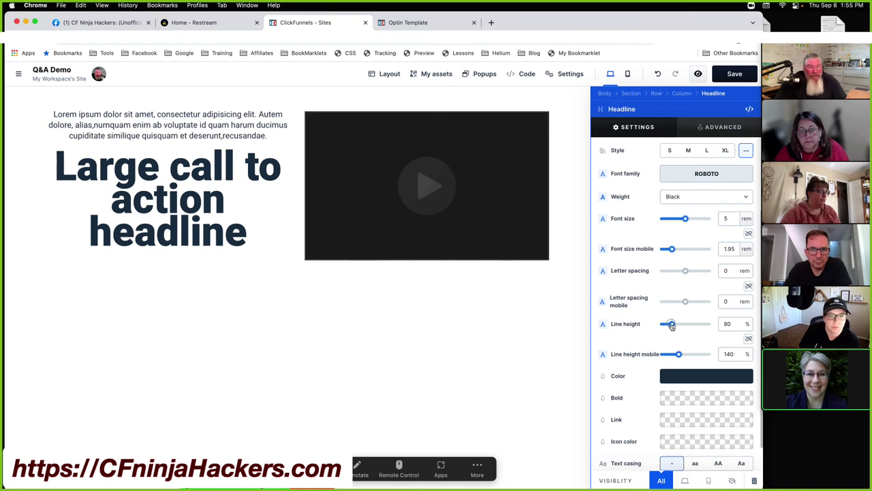
left_click_drag(671, 325, 673, 325)
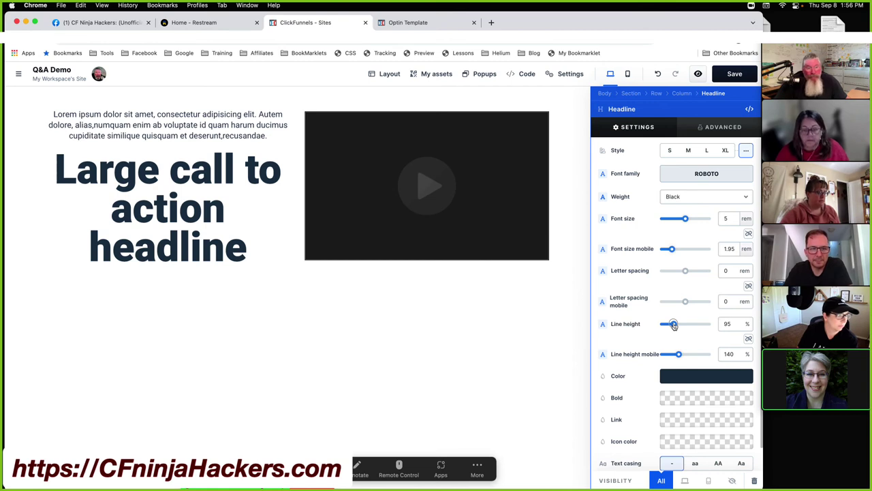
left_click_drag(673, 325, 674, 325)
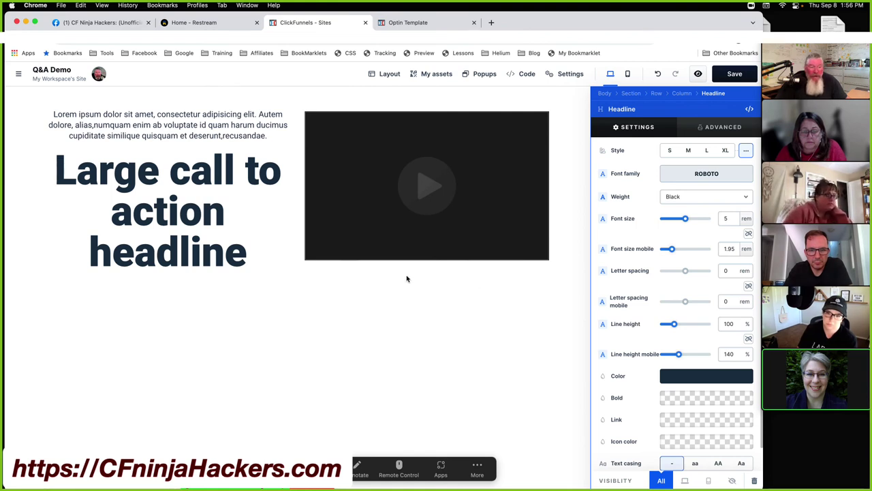
left_click_drag(675, 327, 675, 325)
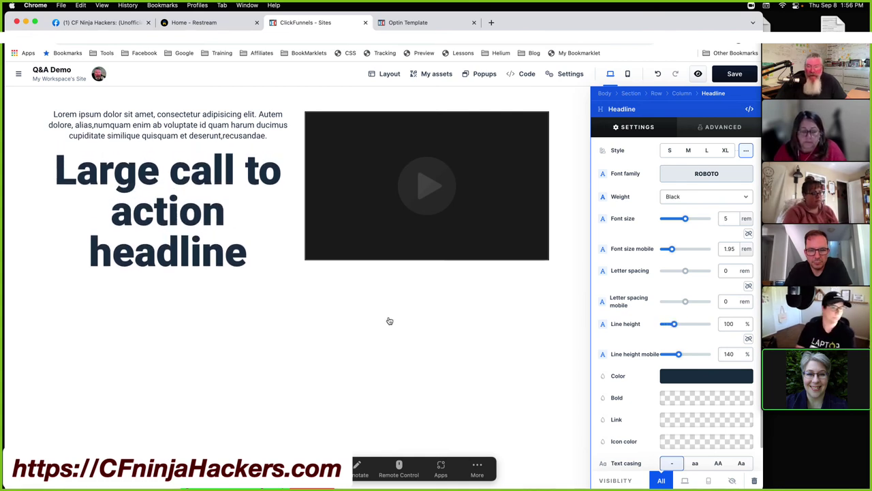
Step: Inspect the large call to action headline's h1 element in the browser developer tools and examine its computed font size and line height
key("super+alt+i")
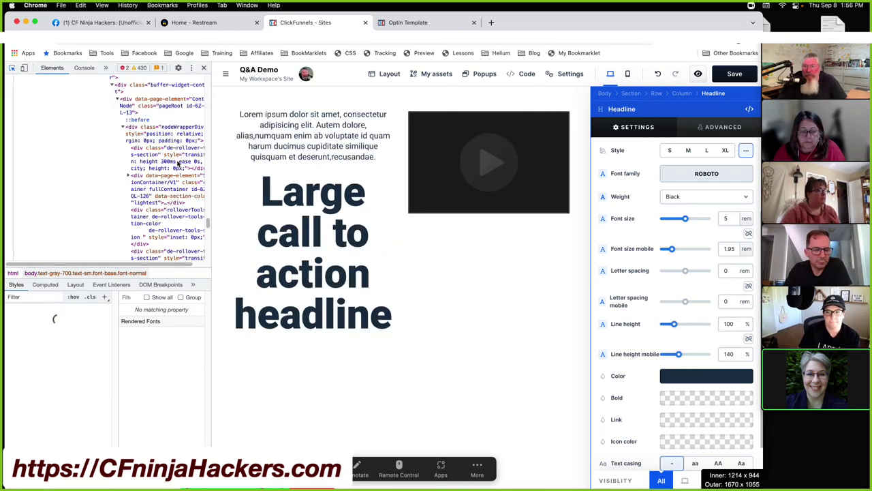
left_click(267, 200)
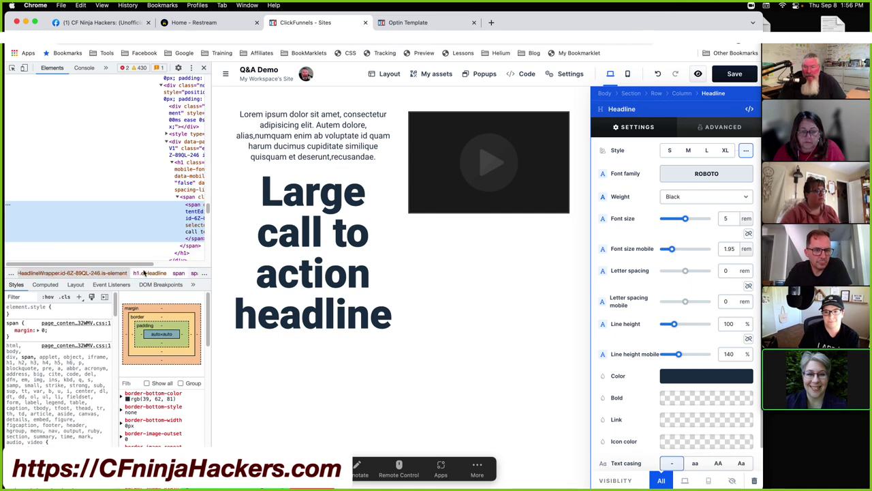
left_click(145, 172)
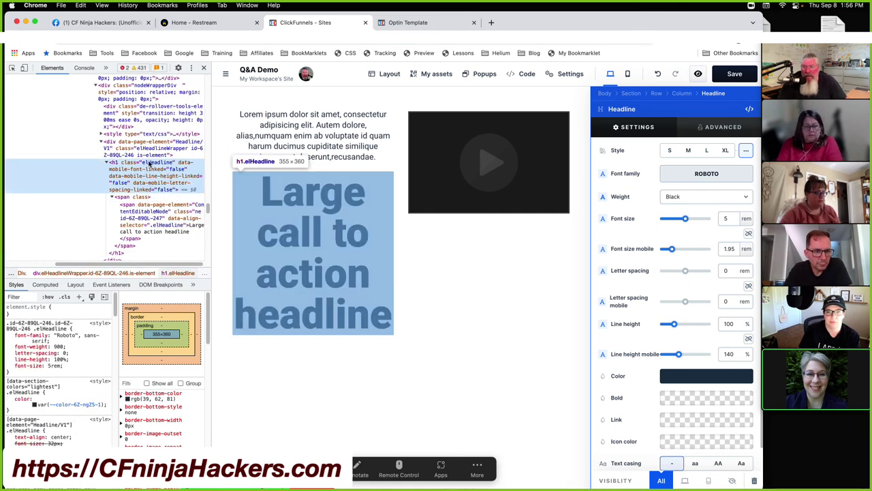
left_click(157, 144)
left_click(151, 168)
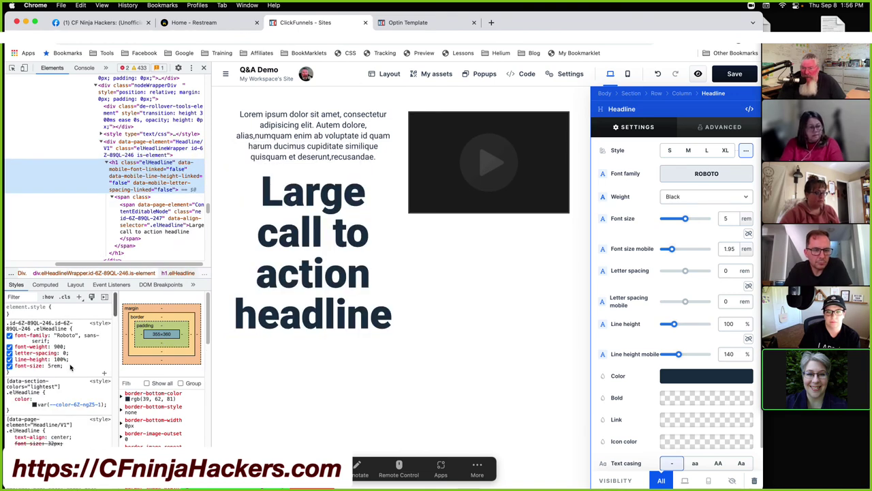
scroll(155, 308, "down", 1)
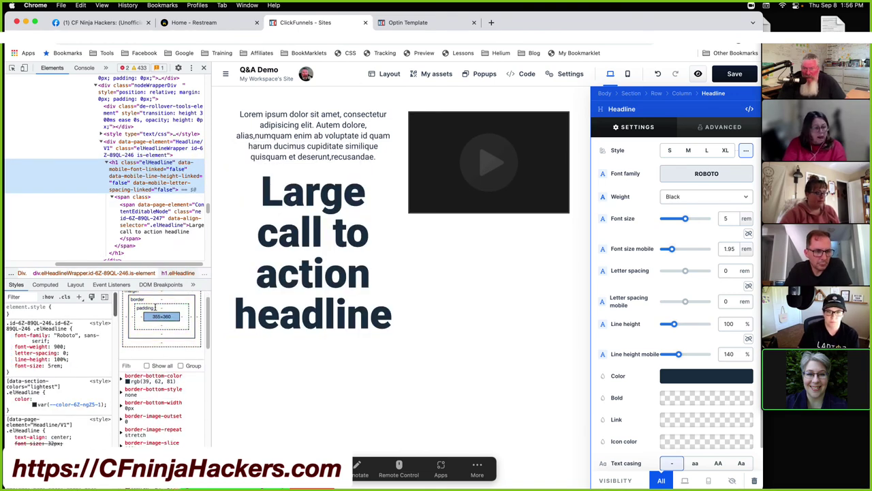
left_click_drag(156, 269, 158, 202)
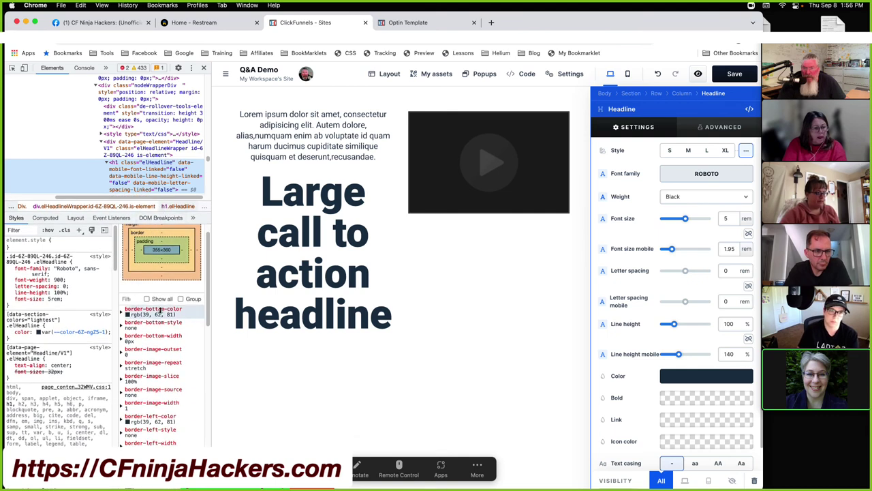
scroll(160, 310, "down", 10)
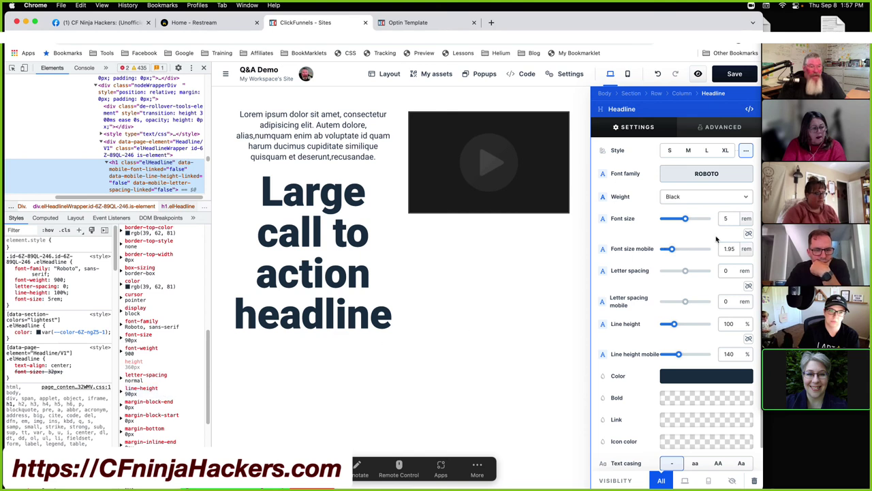
Step: Switch the headline's desktop font size unit to px and set the size to 50 px
left_click(746, 220)
left_click(749, 212)
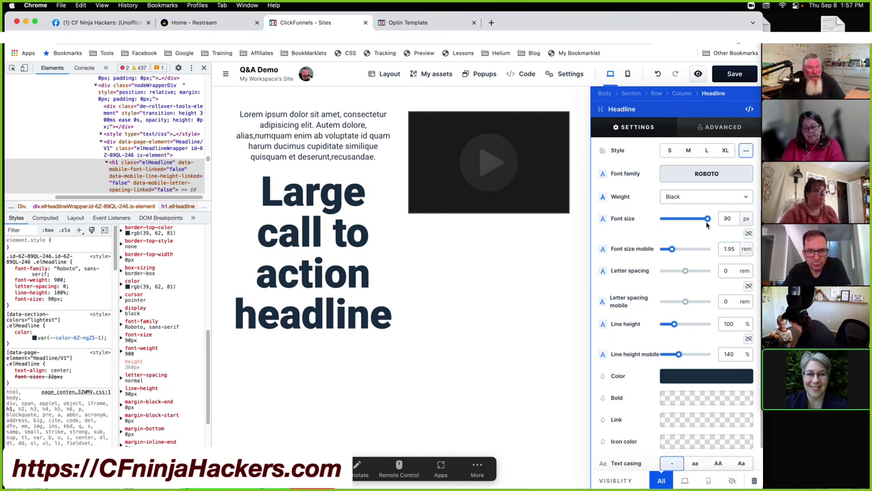
left_click_drag(708, 220, 693, 222)
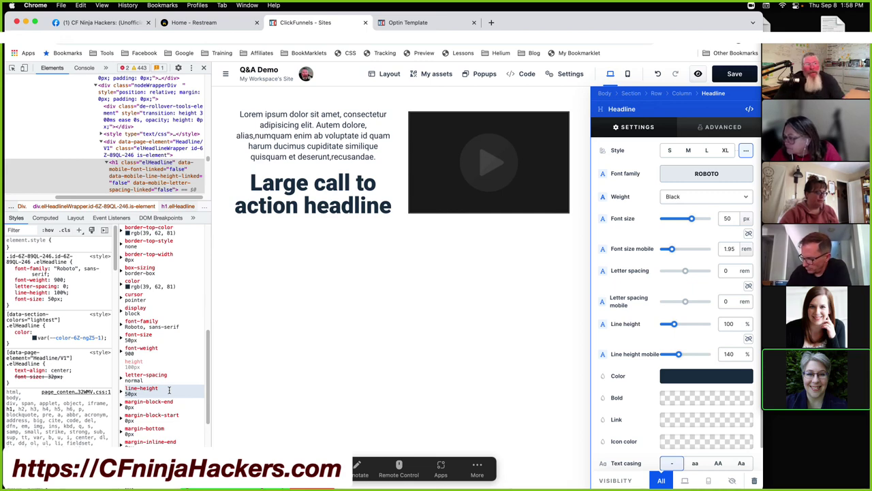
Step: On the Optin Template page, try the headline's line height at Auto, restore 1.3em, and return to the ClickFunnels Sites page
left_click(420, 24)
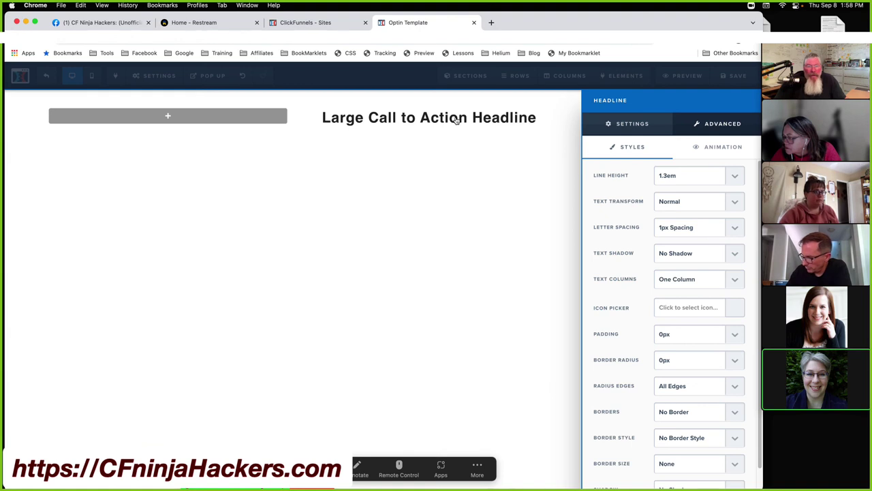
left_click(694, 179)
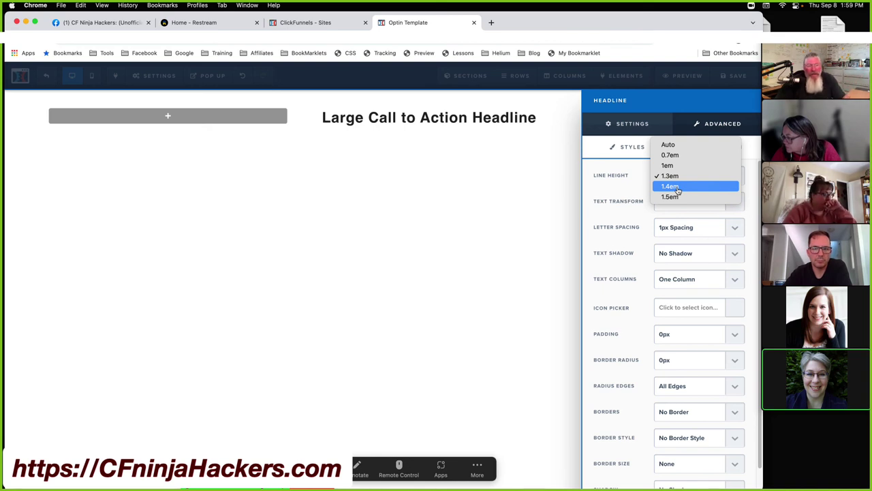
left_click(668, 145)
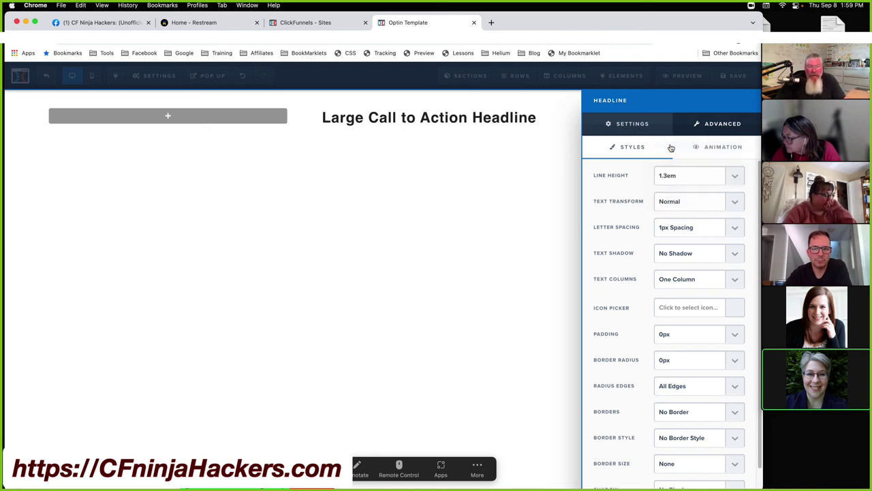
left_click(680, 180)
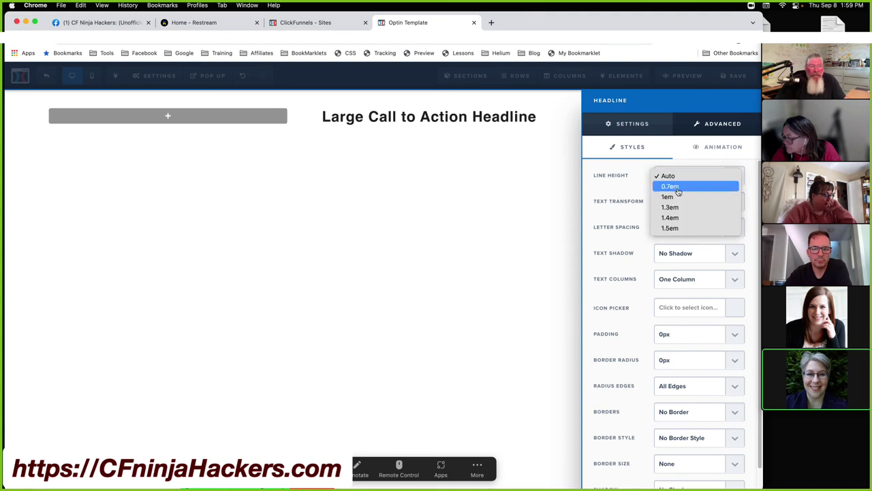
left_click(673, 206)
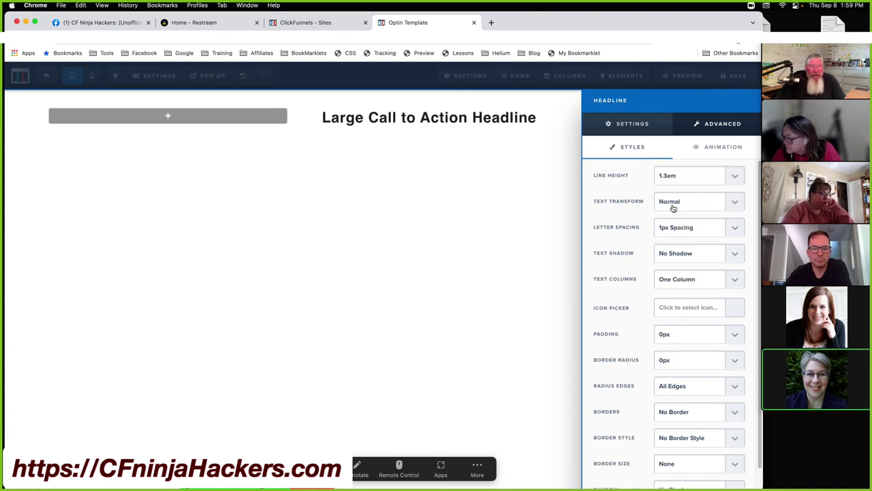
left_click(327, 26)
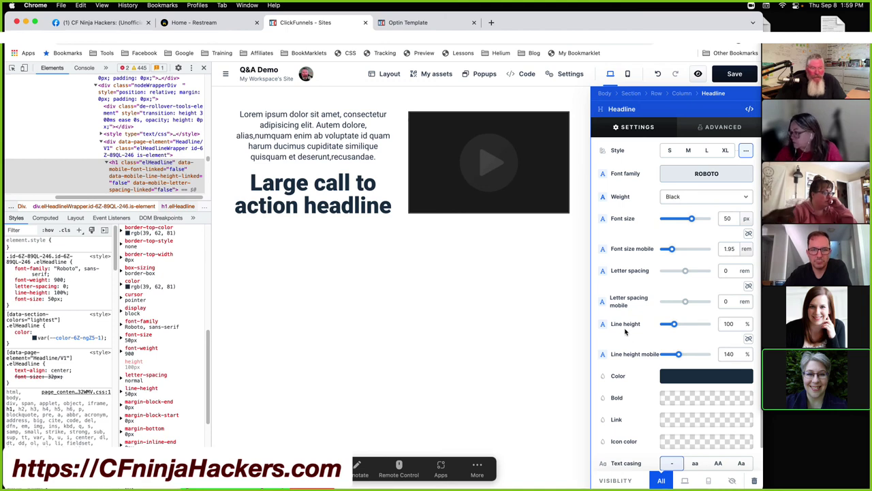
Step: Enable the text shadow for the large call to action headline
scroll(625, 330, "down", 1)
scroll(625, 330, "down", 5)
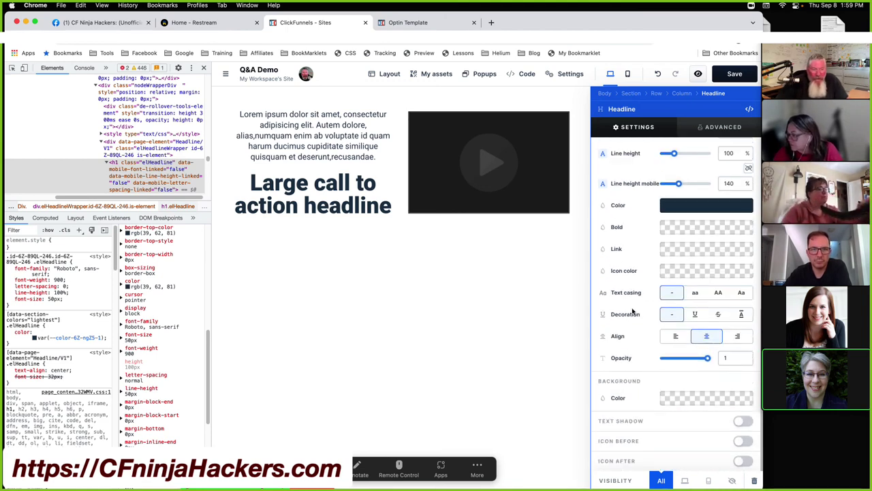
scroll(632, 310, "down", 1)
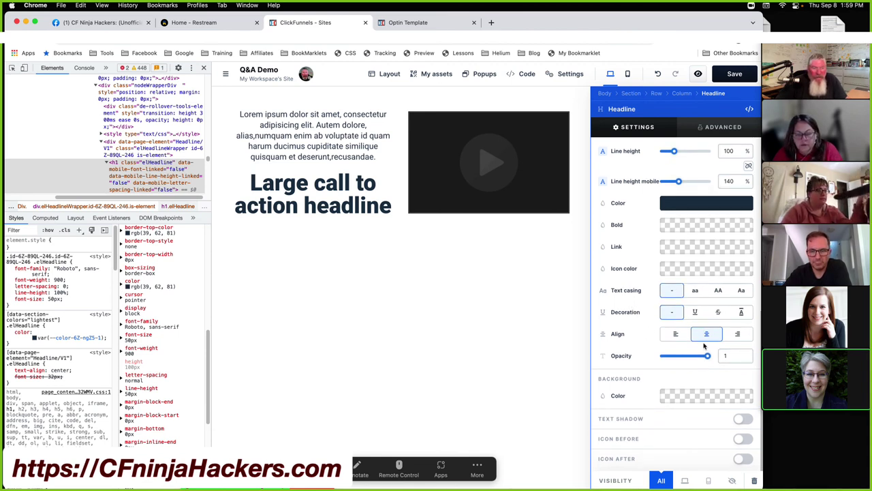
scroll(628, 313, "up", 3)
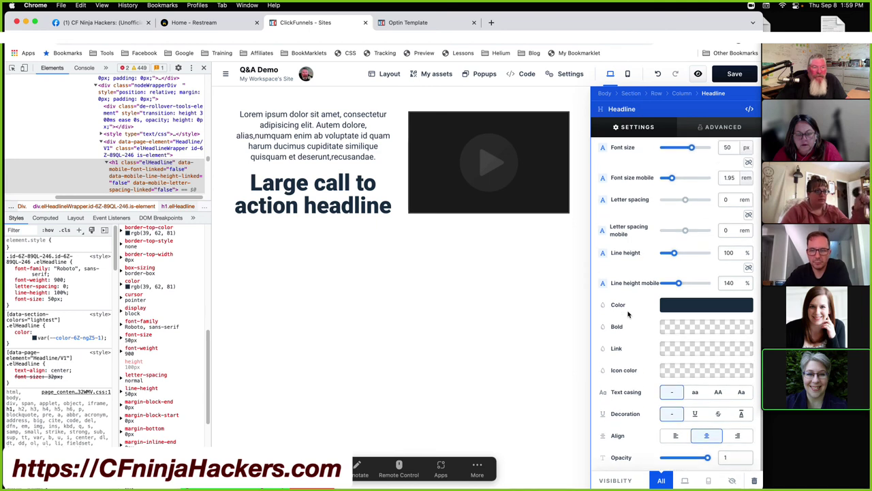
scroll(628, 313, "down", 3)
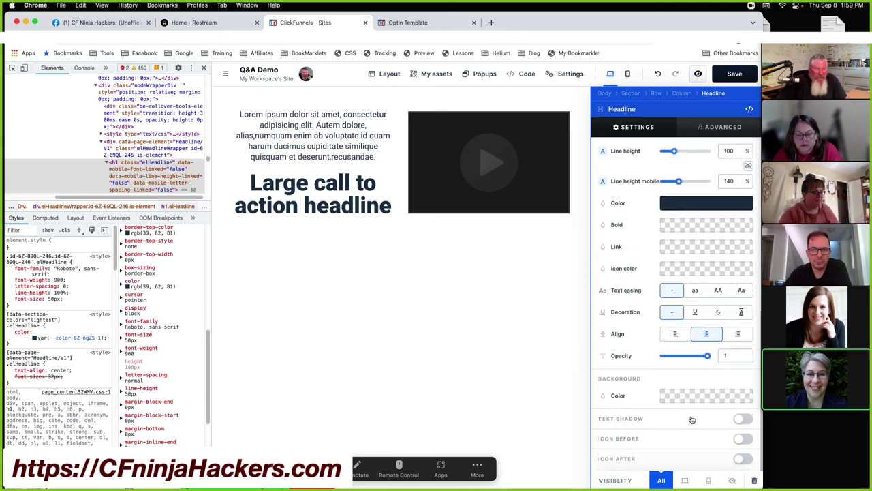
left_click(744, 419)
scroll(674, 422, "down", 3)
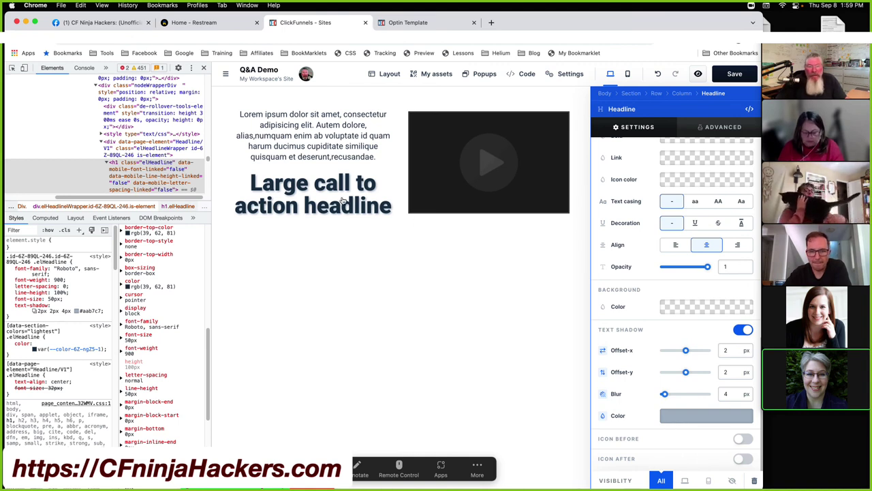
Step: Set the headline's text color to white (ffffff)
scroll(627, 283, "up", 3)
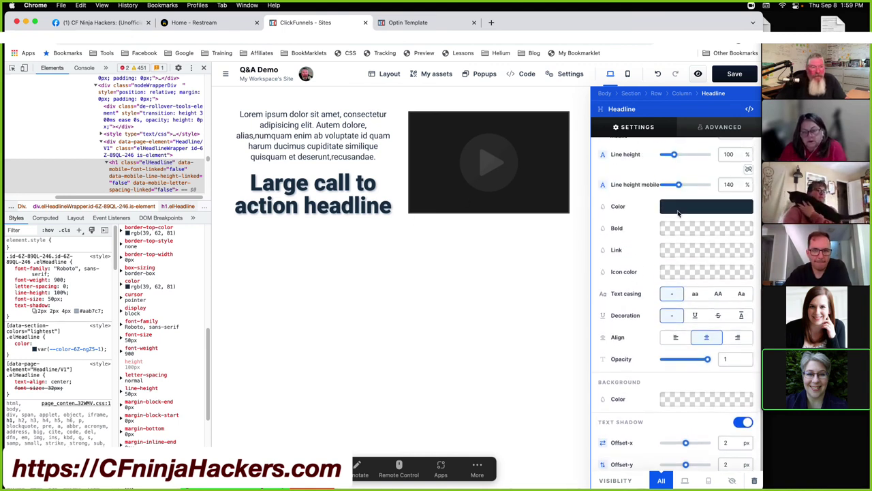
left_click(680, 211)
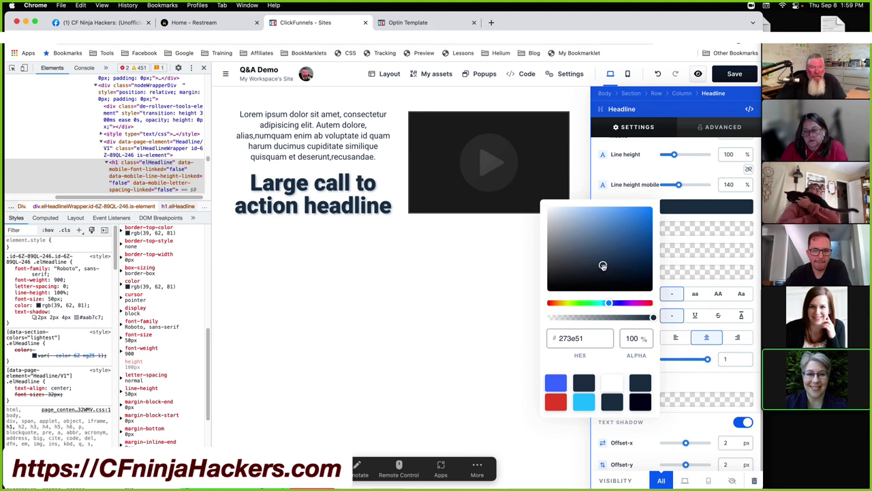
left_click_drag(602, 264, 547, 205)
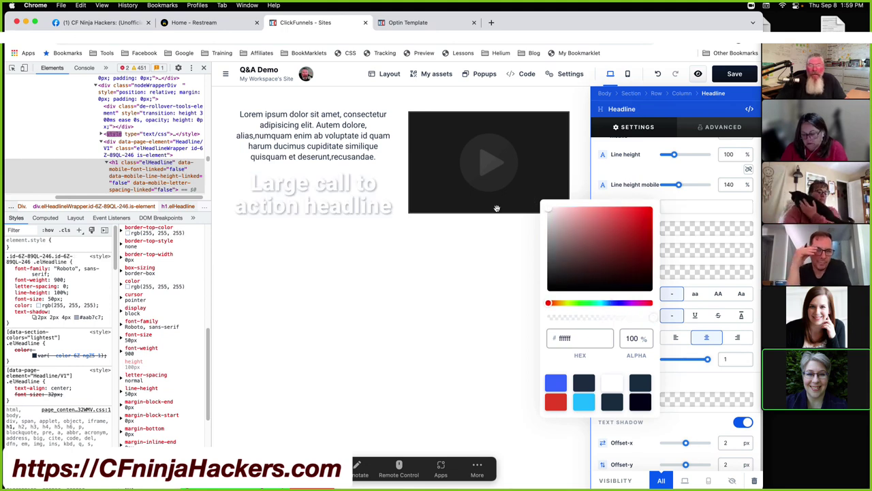
left_click(416, 267)
Step: Set the headline's text shadow to black (000000) with offset-x 4 px, offset-y 7 px and blur 20 px
left_click(348, 168)
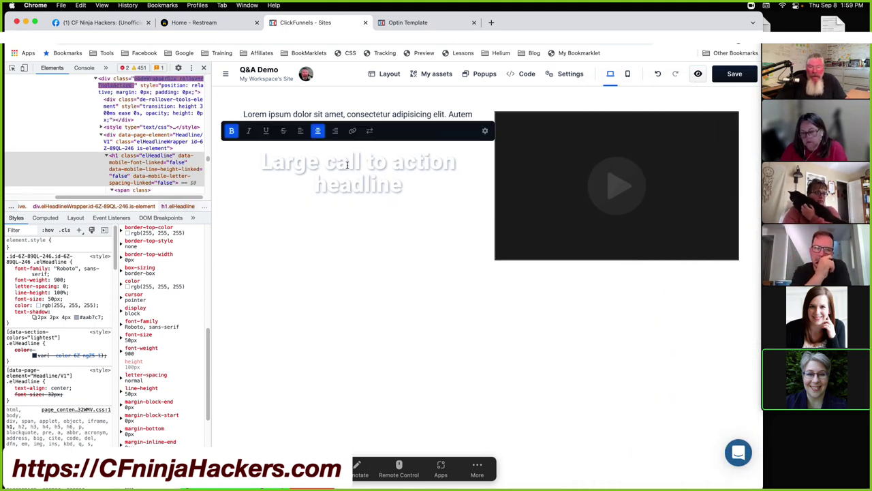
left_click(484, 131)
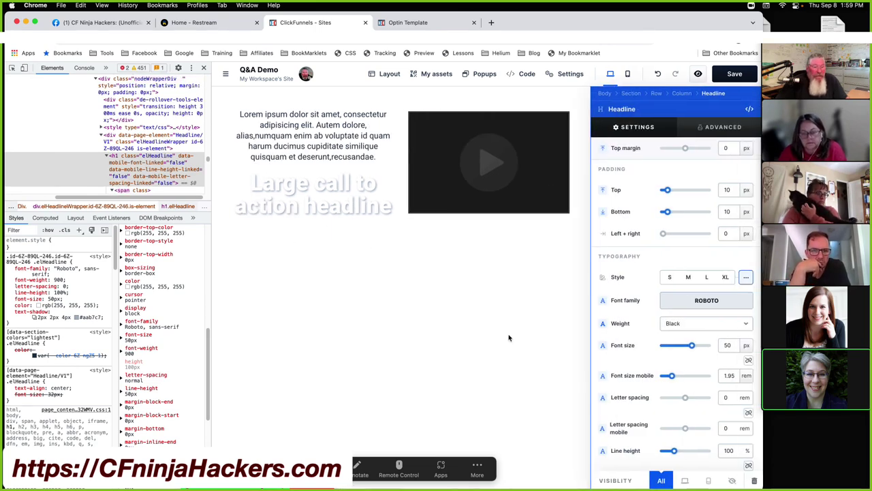
scroll(675, 379, "down", 5)
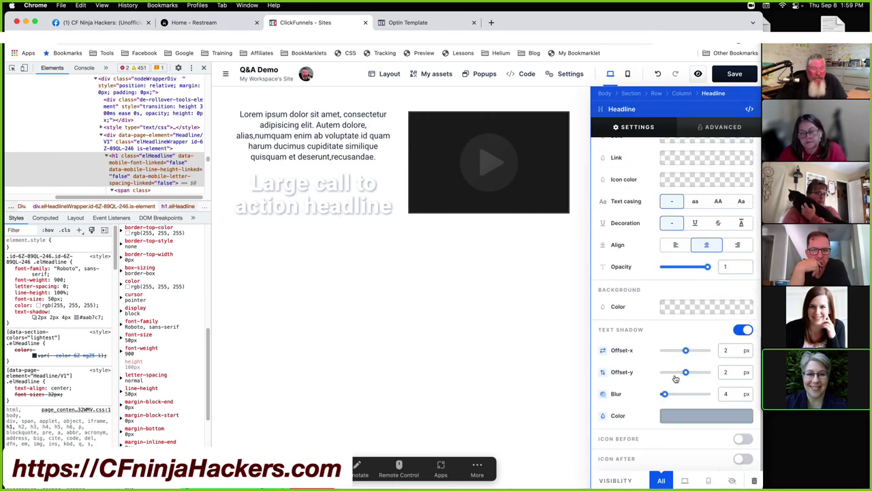
left_click(687, 419)
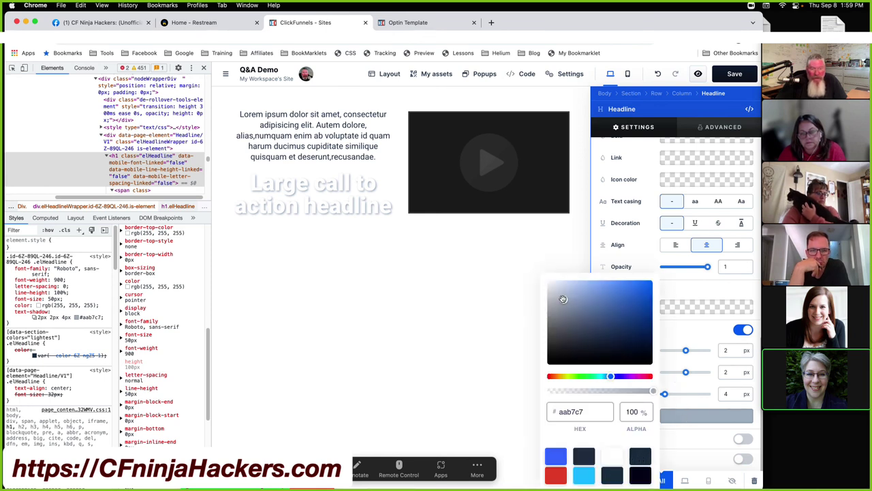
left_click_drag(563, 298, 586, 373)
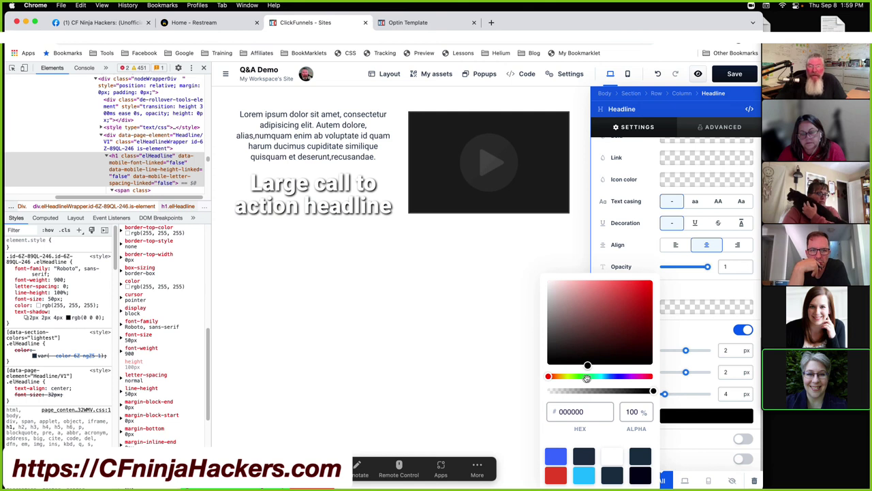
left_click(696, 335)
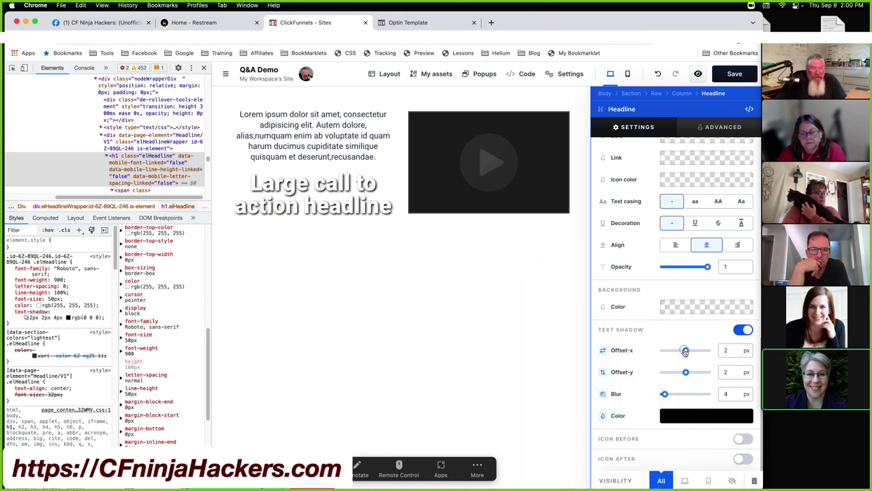
mouse_move(685, 351)
left_mouse_down()
mouse_move(686, 375)
mouse_move(687, 352)
left_mouse_up()
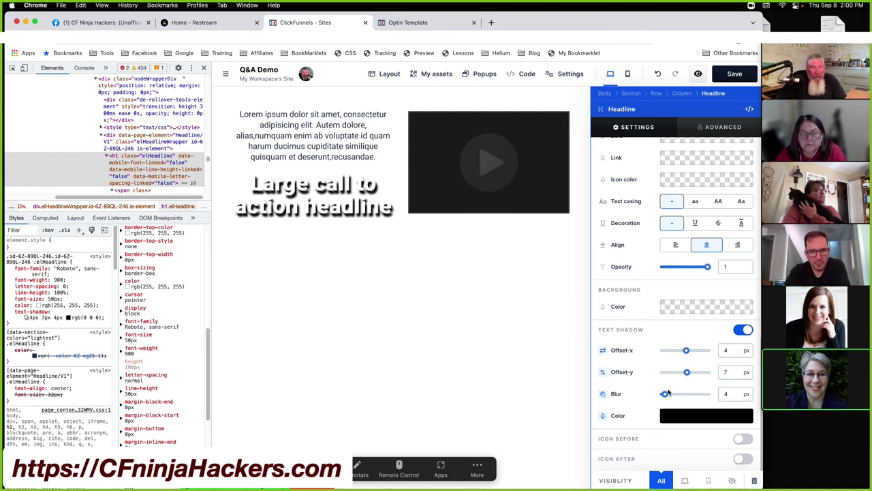
left_click_drag(667, 394, 672, 393)
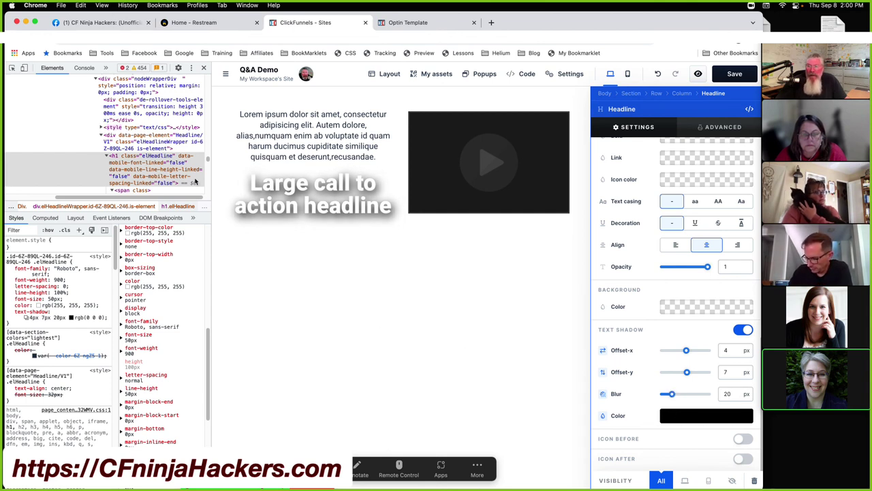
Step: Inspect the headline's h1 element in the developer tools and try a text-shadow offset of 10px horizontally and 8px vertically
left_click(11, 69)
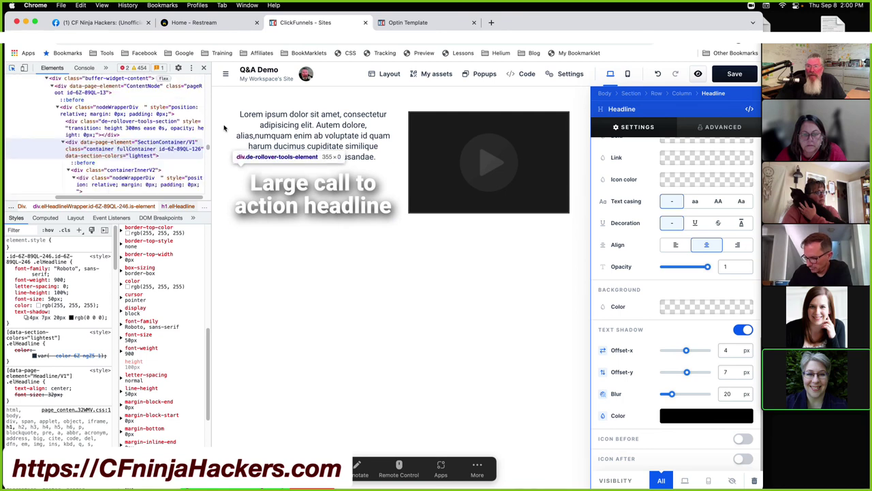
left_click(287, 182)
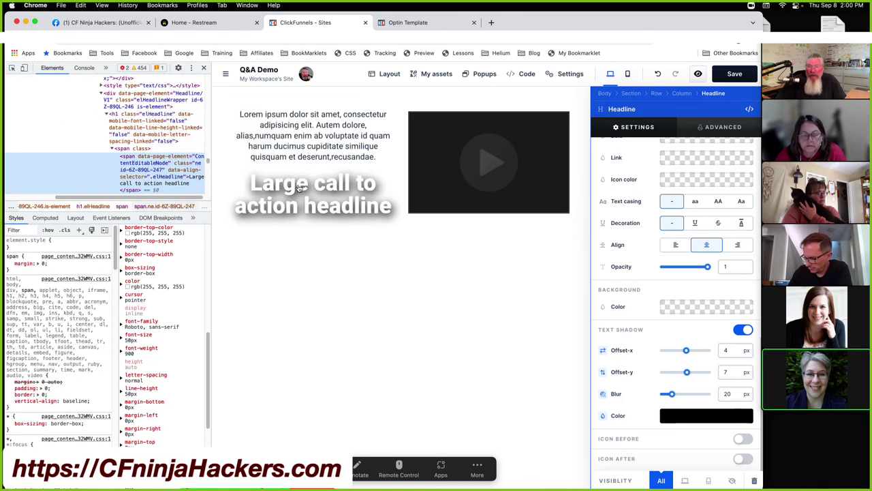
left_click(136, 129)
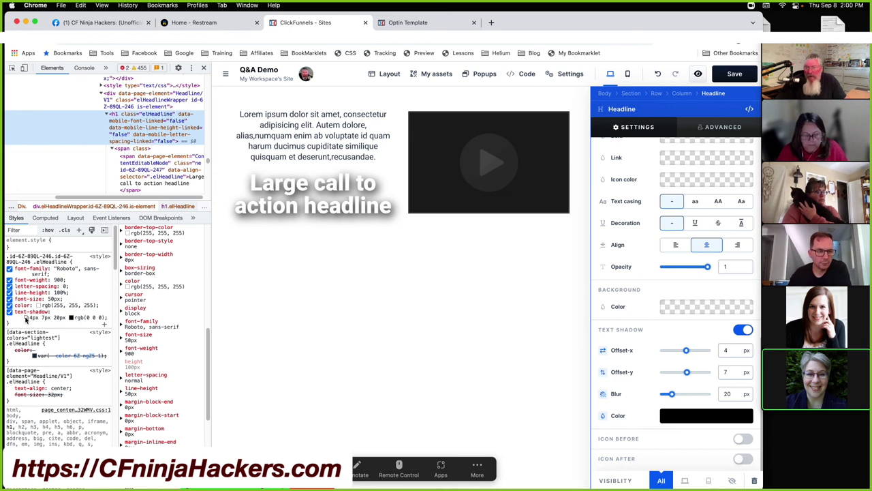
left_click(26, 319)
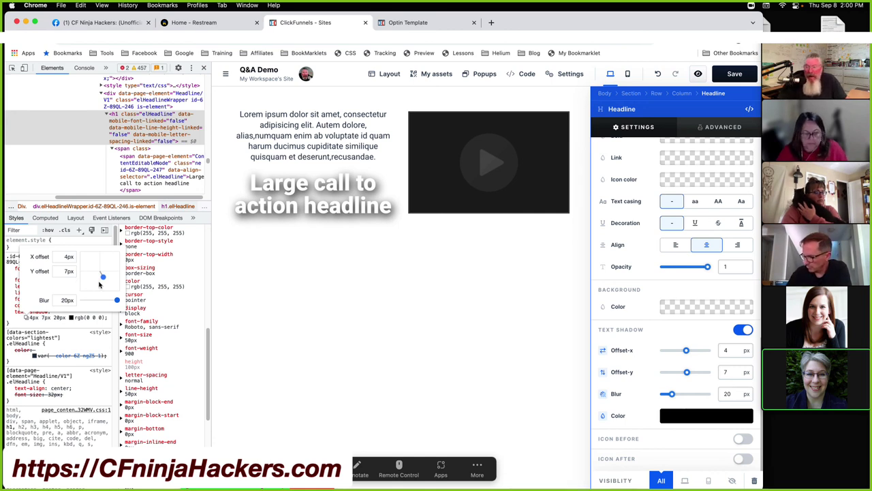
mouse_move(102, 279)
left_mouse_down()
mouse_move(97, 264)
mouse_move(87, 271)
mouse_move(92, 288)
mouse_move(105, 277)
mouse_move(106, 300)
mouse_move(117, 300)
mouse_move(107, 280)
left_mouse_up()
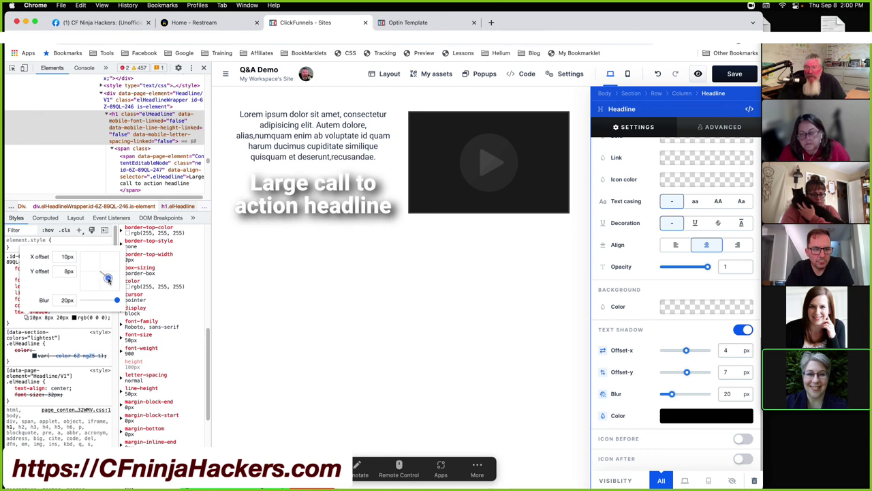
left_click(76, 331)
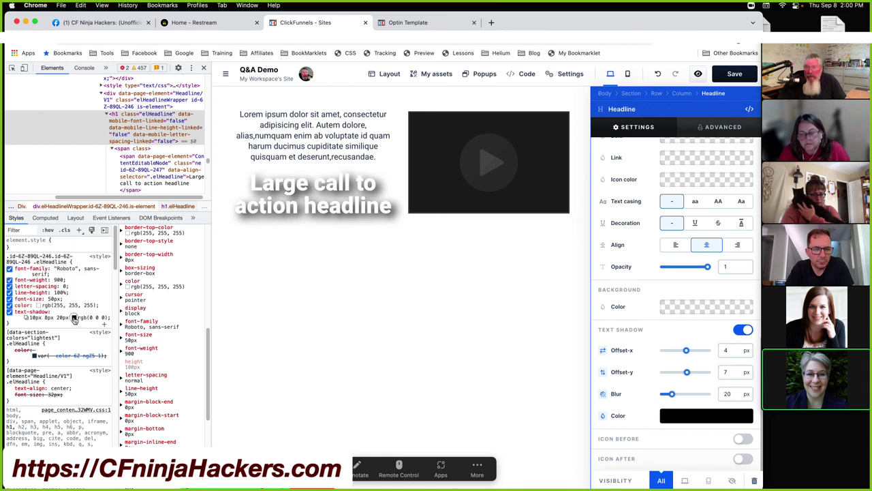
Step: Try the text-shadow color #6e3737 in the inspected headline CSS, with the color format switched to HEX
left_click(74, 318)
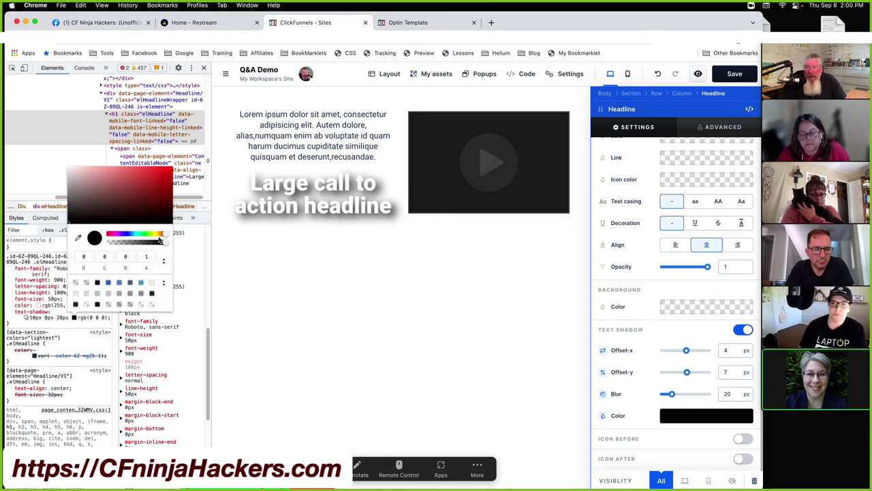
left_click(120, 198)
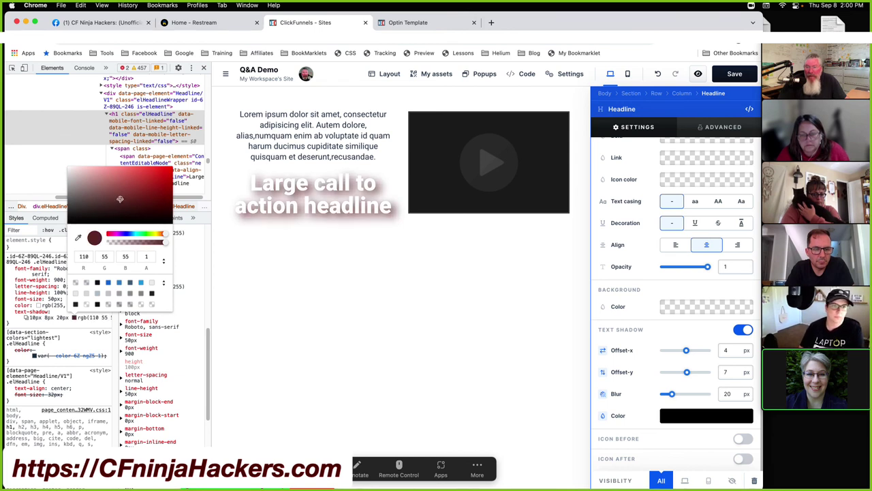
left_click(163, 262)
left_click(163, 262)
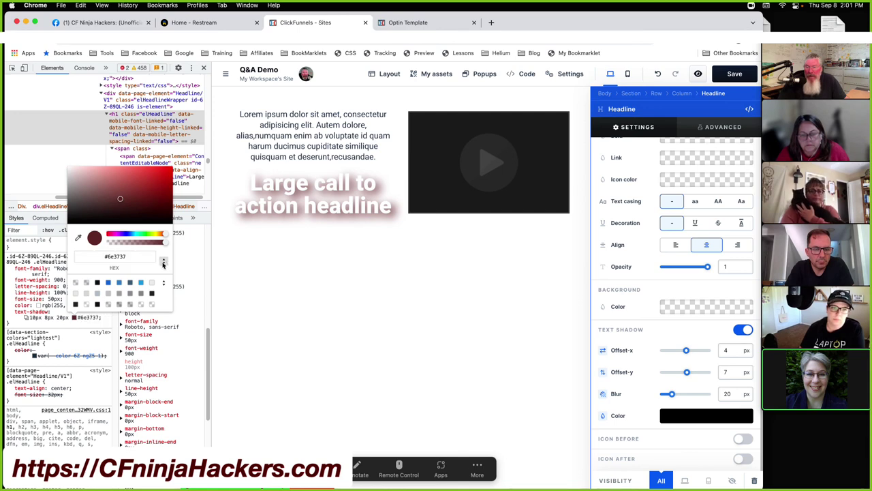
left_click(256, 272)
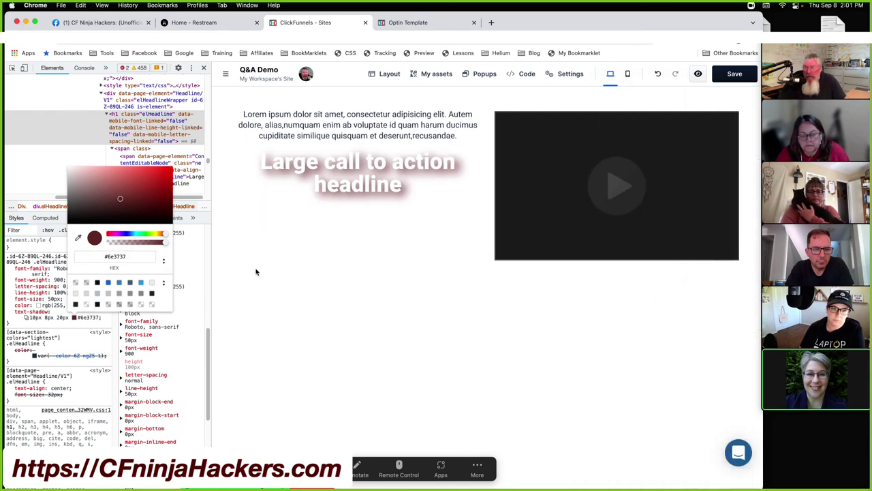
left_click(64, 136)
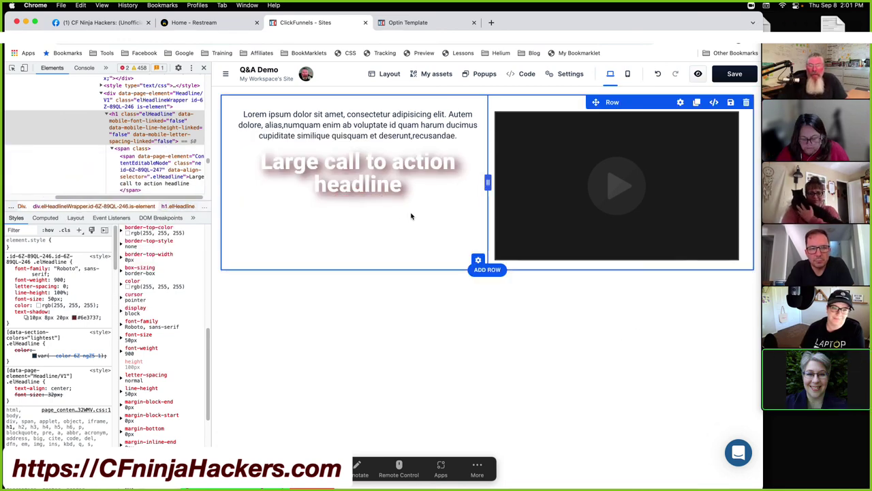
Step: Reopen the large call to action headline's settings and enable an icon both before and after the text
left_click(385, 179)
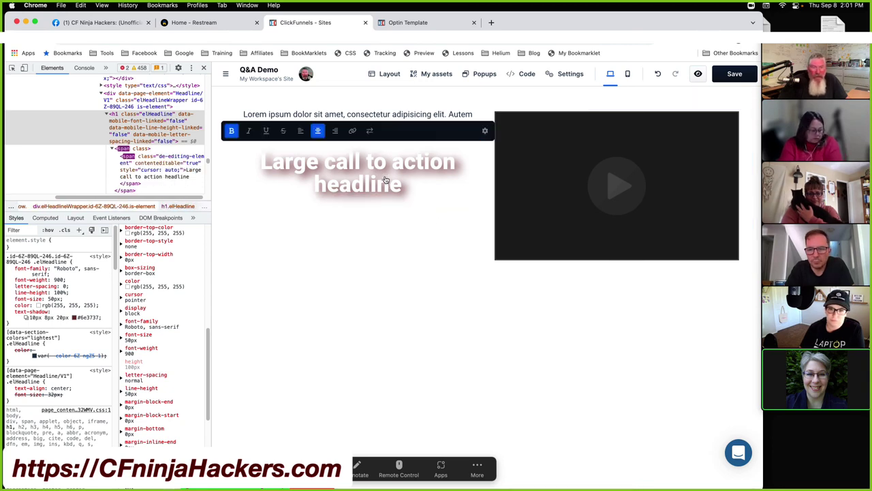
left_click(484, 130)
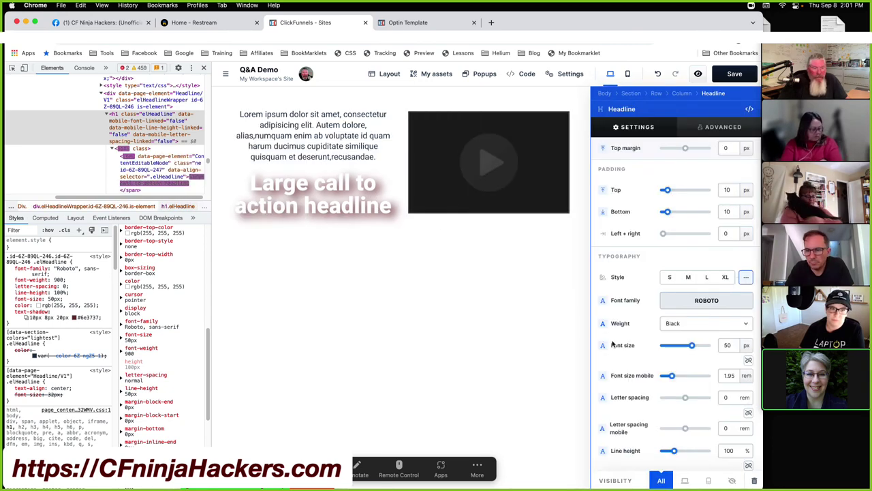
scroll(695, 382, "down", 8)
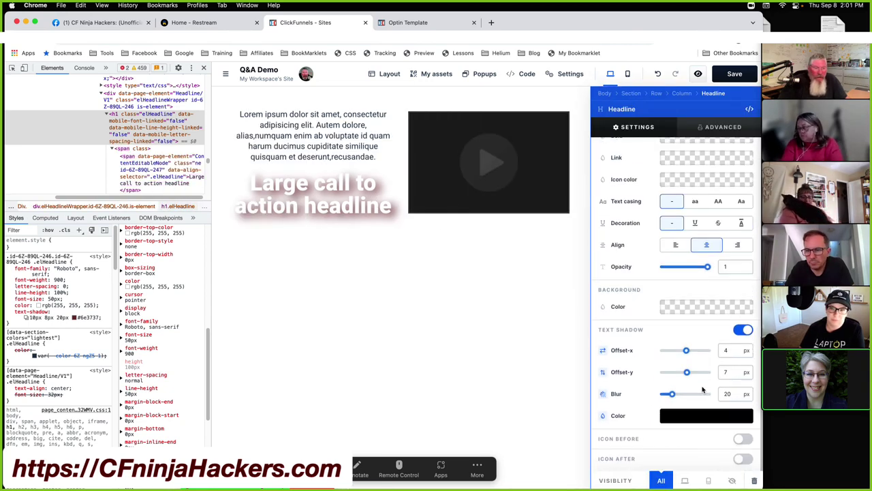
left_click(744, 459)
left_click(744, 440)
scroll(675, 419, "down", 5)
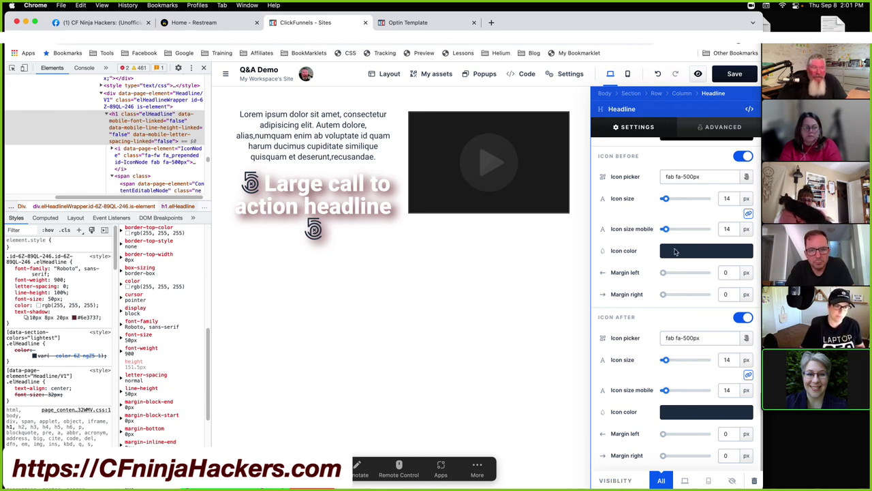
Step: Filter the icons by "spi", set the headline's before icon to fas fa-spinner, and disable the icon after
left_click(693, 175)
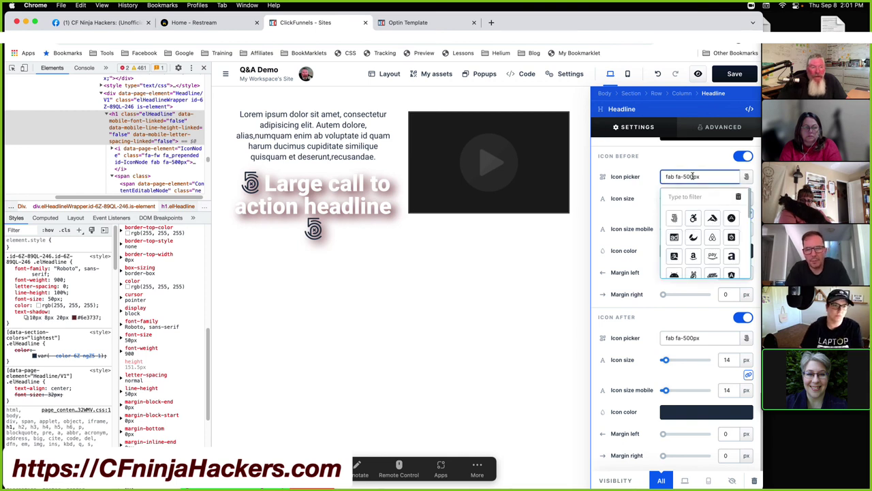
left_click(694, 195)
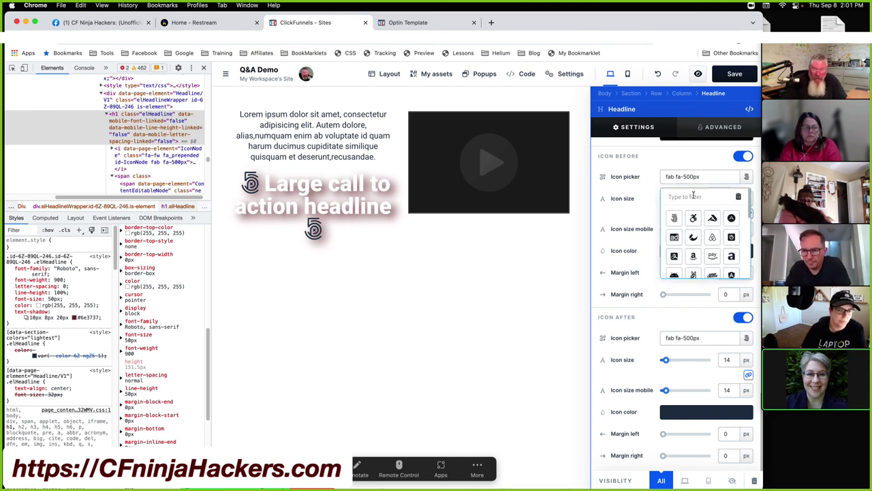
type("spi")
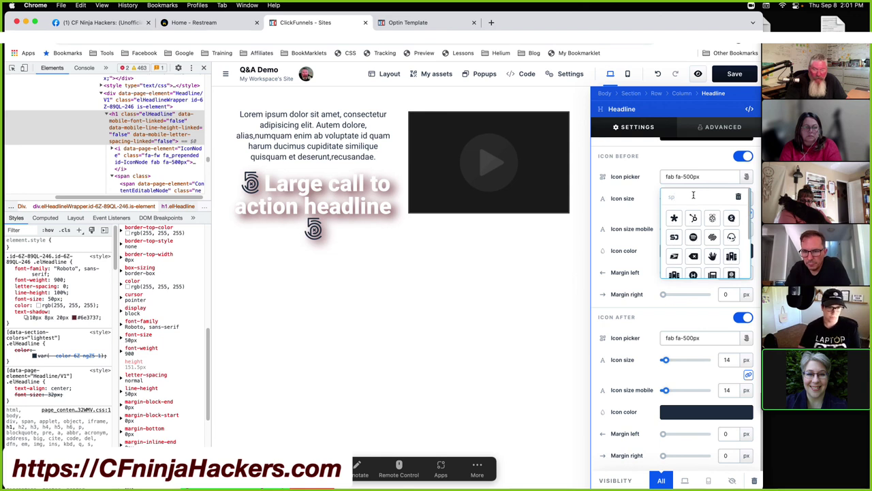
left_click(675, 238)
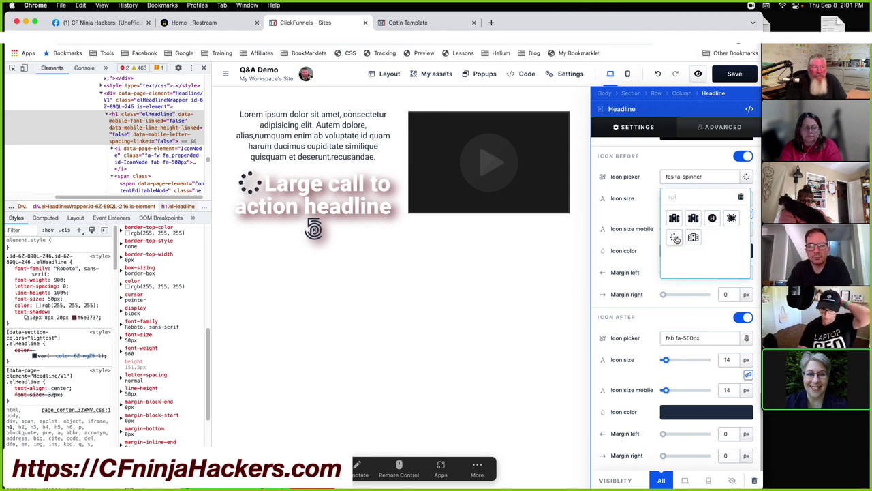
left_click(705, 161)
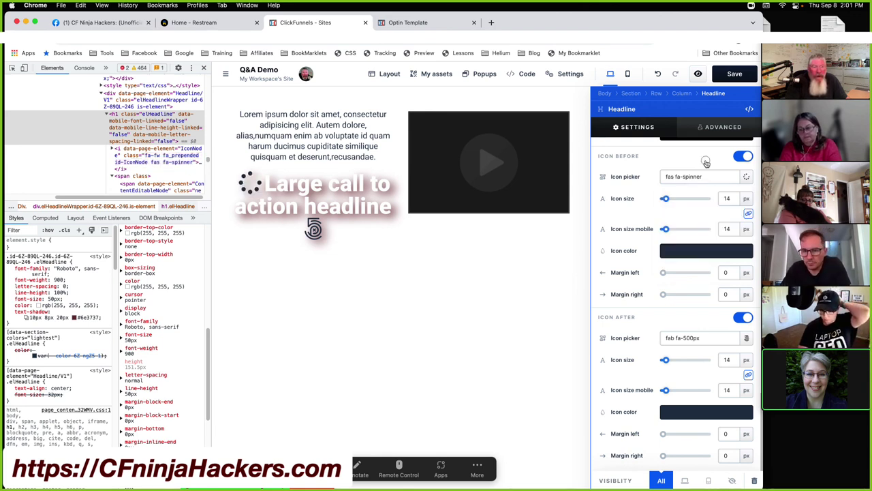
left_click(741, 317)
scroll(698, 305, "up", 3)
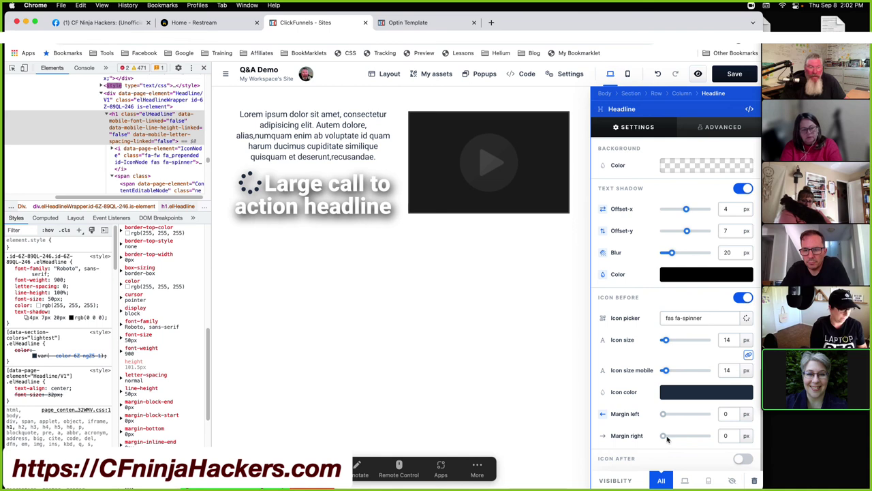
Step: Set the before icon's right margin to 22 px and close the developer tools and the headline settings
left_click_drag(666, 438, 670, 438)
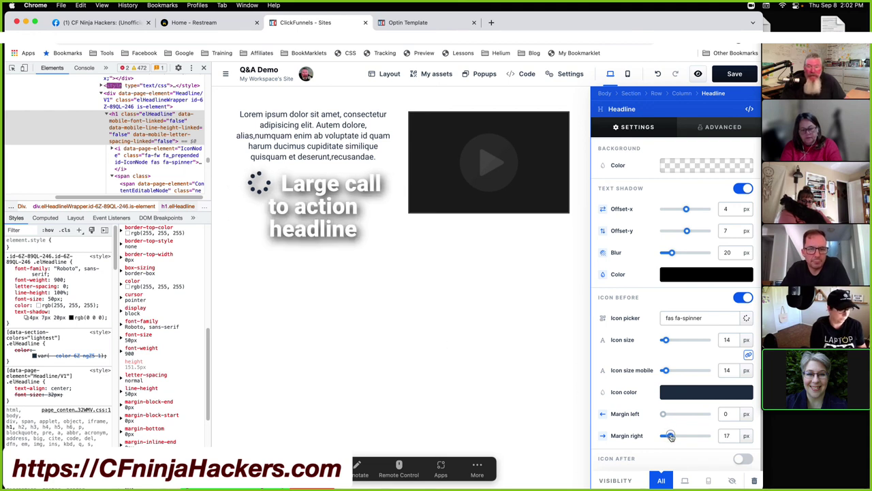
left_click_drag(670, 436, 671, 436)
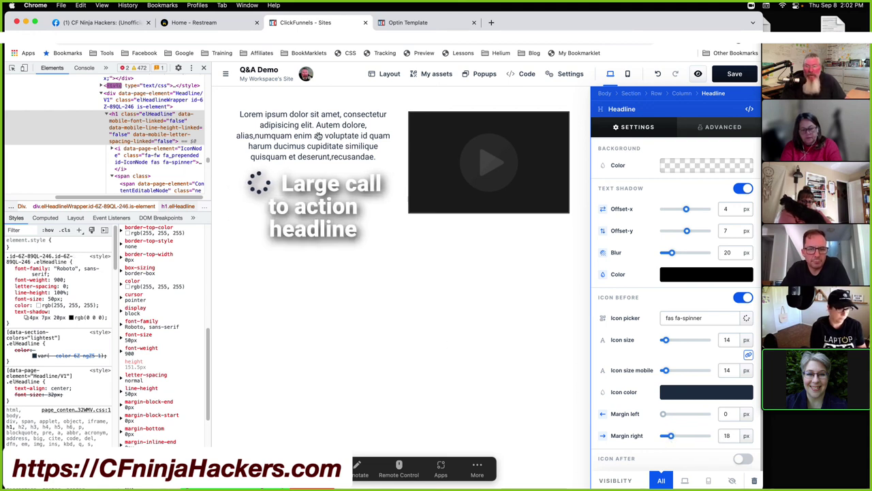
left_click(203, 67)
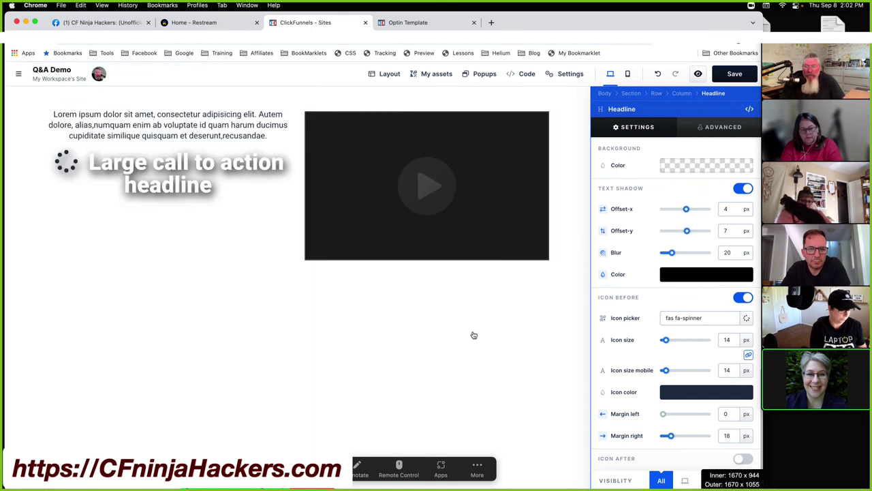
mouse_move(672, 437)
left_mouse_down()
mouse_move(662, 437)
mouse_move(673, 438)
left_mouse_up()
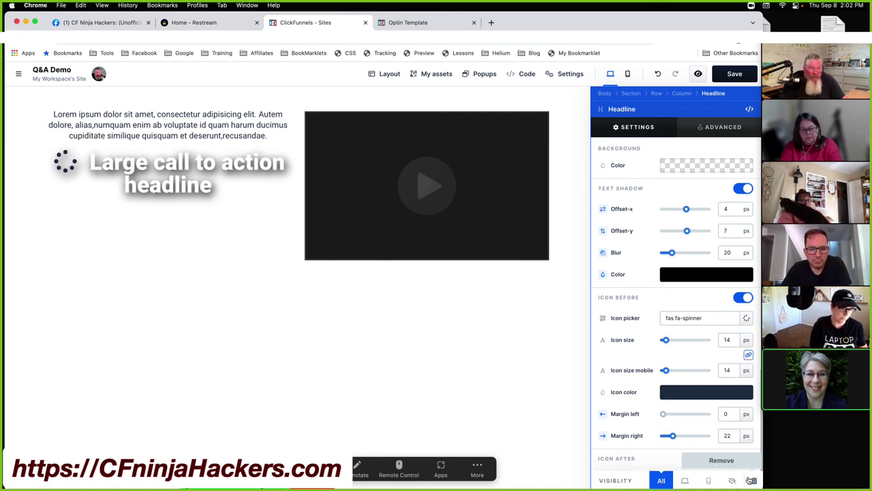
left_click(413, 265)
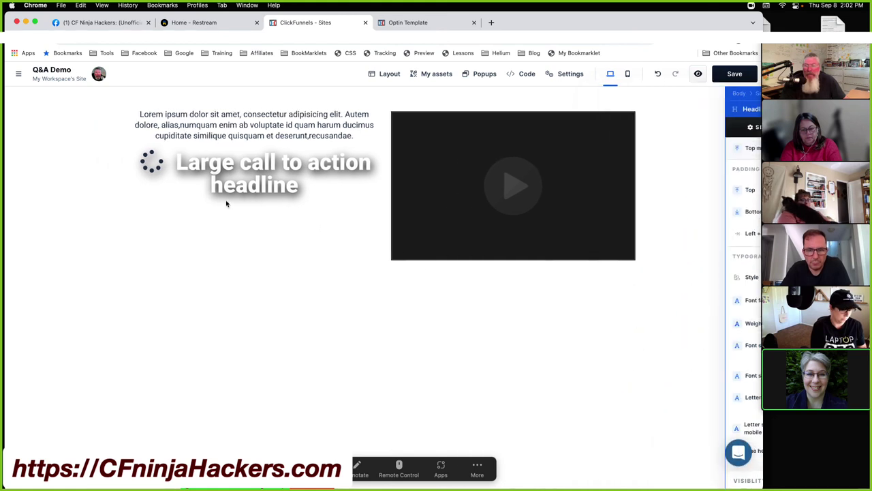
Step: Add an image element below the large call to action headline and open its settings
left_click(254, 201)
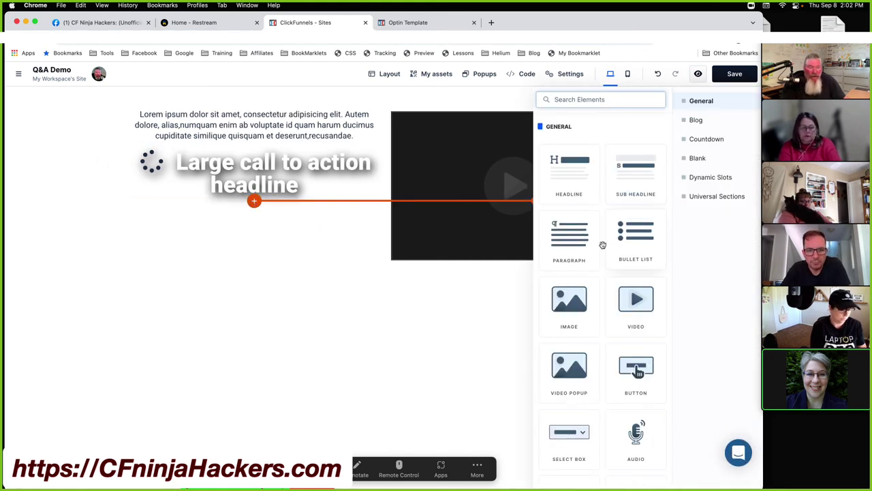
scroll(600, 244, "down", 1)
left_click(570, 293)
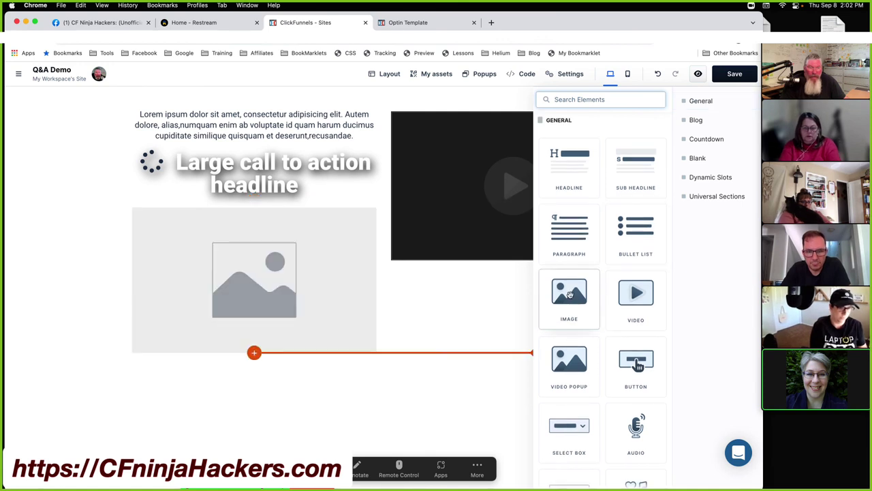
left_click(350, 286)
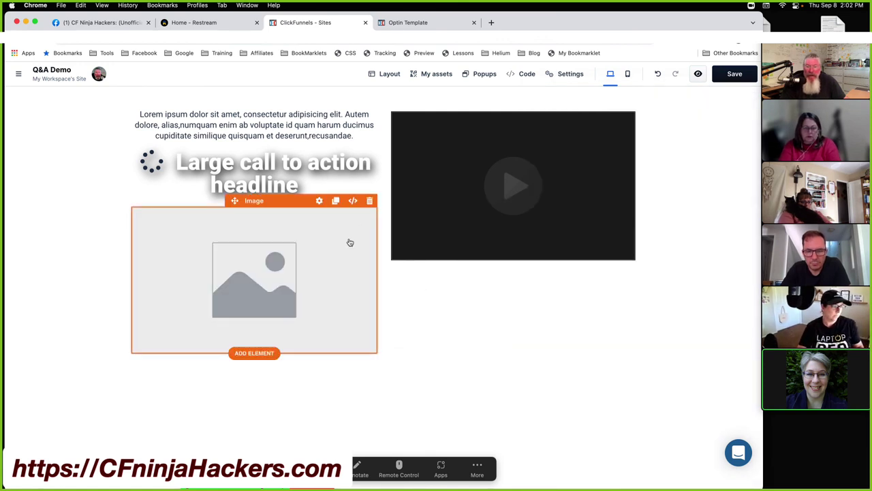
left_click(313, 201)
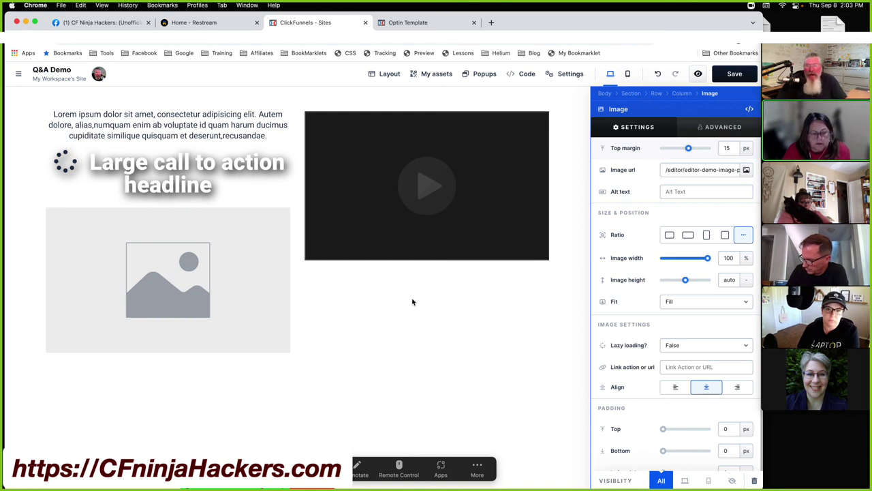
Step: Save the page and exit the editor to the site overview
left_click(729, 79)
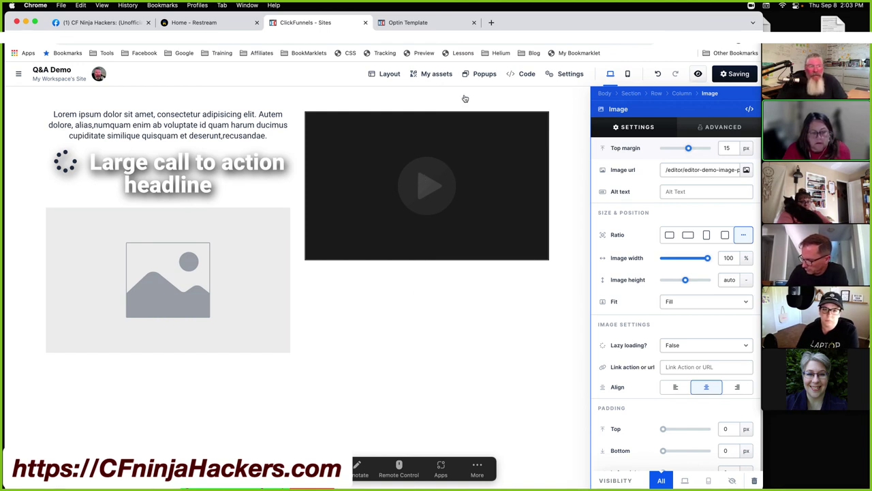
left_click(20, 75)
left_click(15, 76)
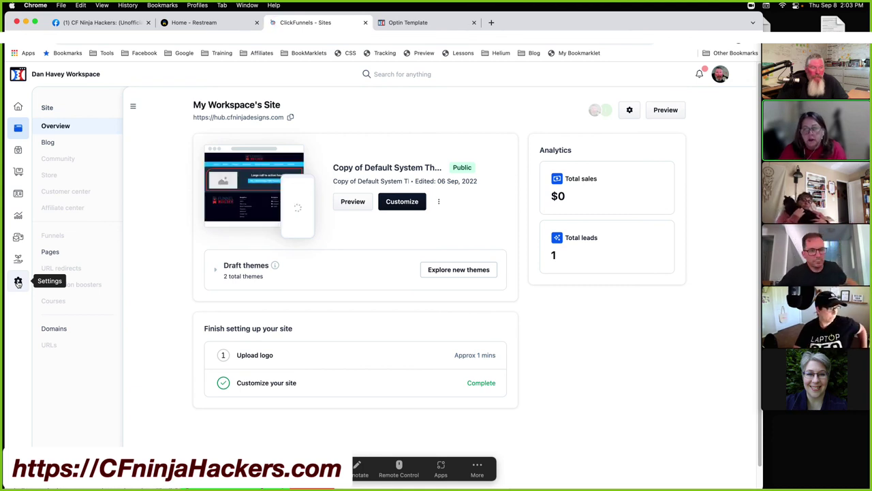
Step: Open the Styles page in the workspace settings
left_click(18, 281)
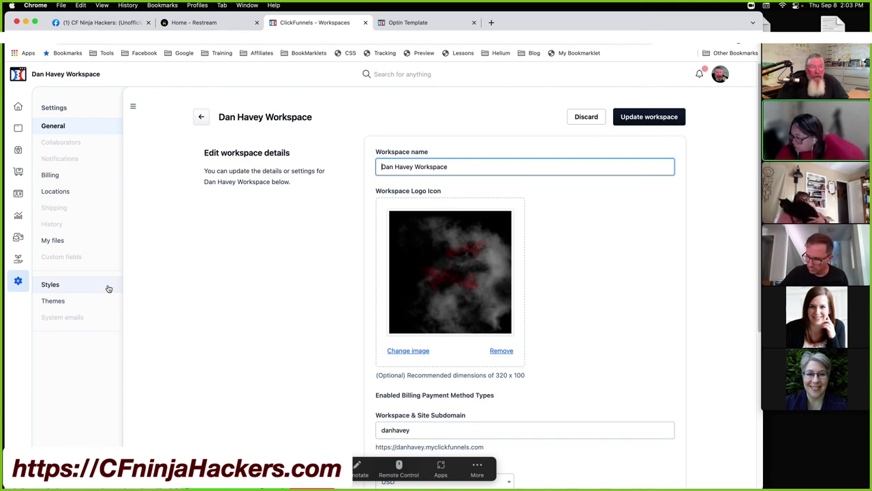
left_click(58, 286)
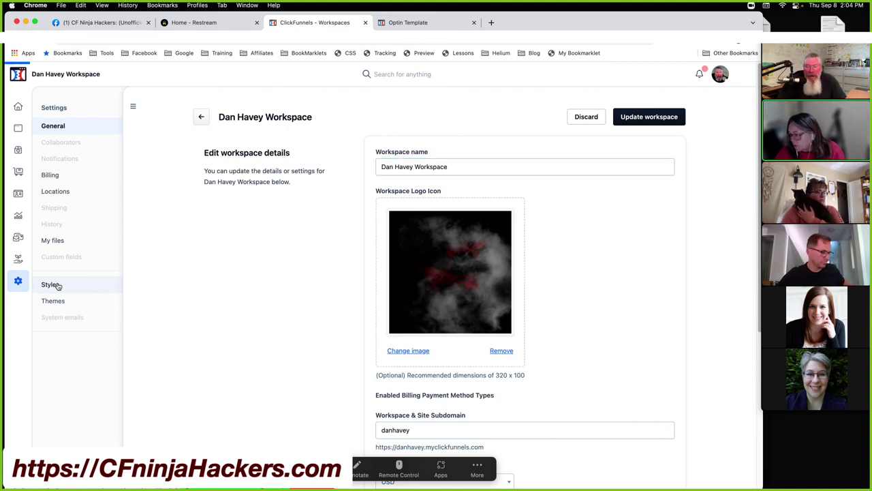